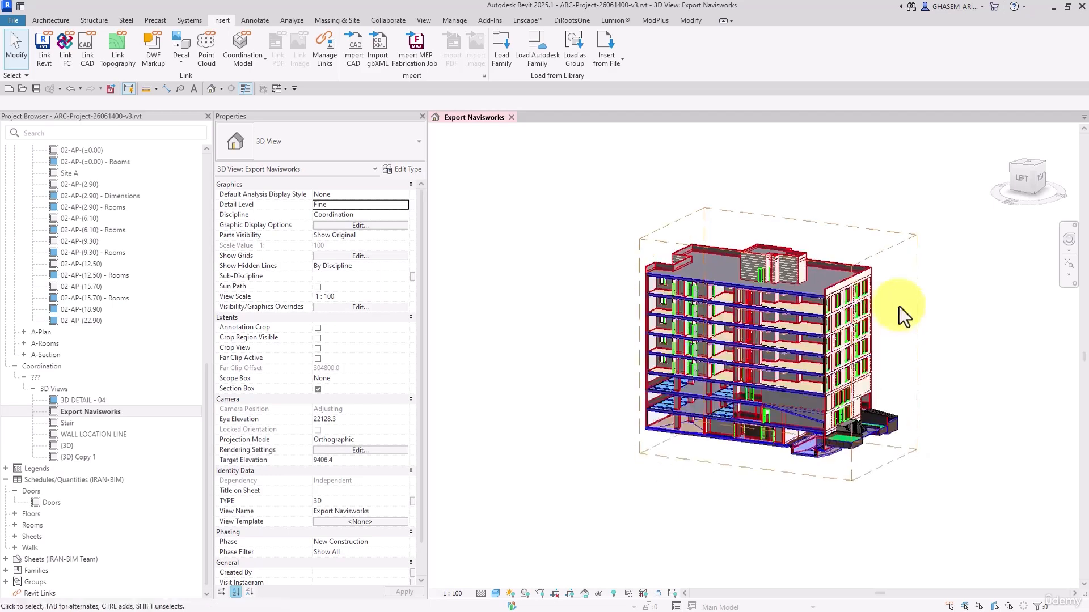
Create a new project from the ArchitecturalMetricTemplate template
{"action": "middle_click_drag", "start_coordinate": [901, 308], "coordinate": [736, 261], "text": "shift"}
{"action": "scroll", "coordinate": [731, 250], "scroll_direction": "up", "scroll_amount": 1}
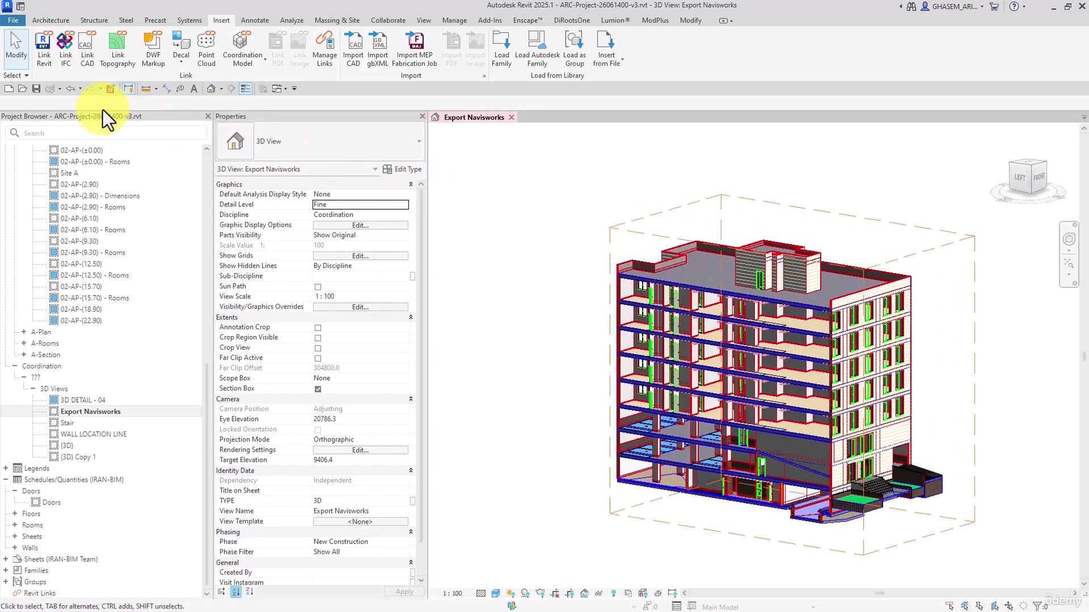
{"action": "left_click", "coordinate": [13, 89]}
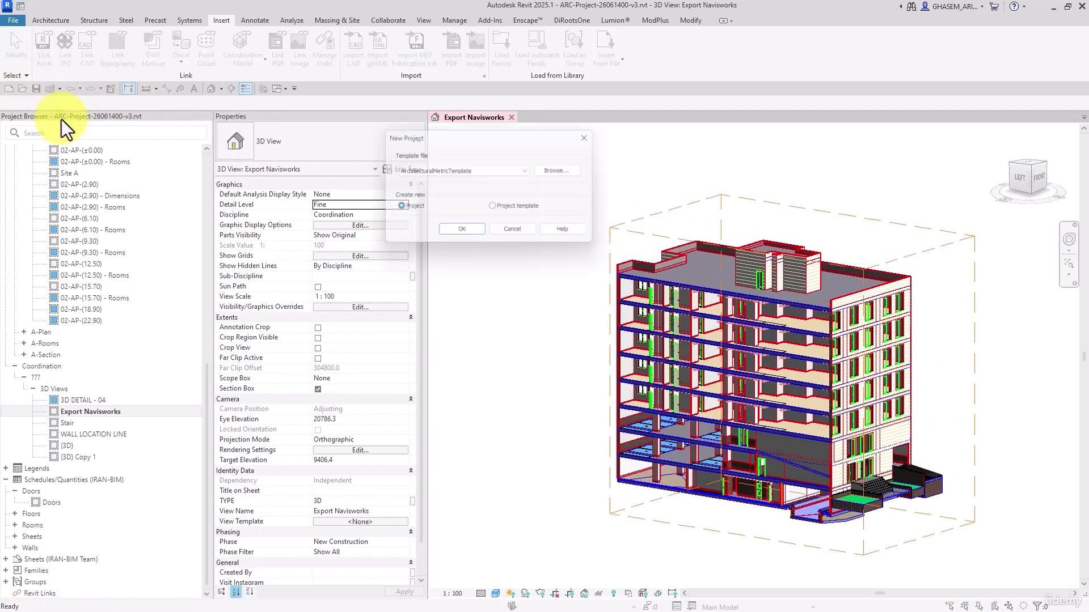
{"action": "left_click", "coordinate": [463, 230]}
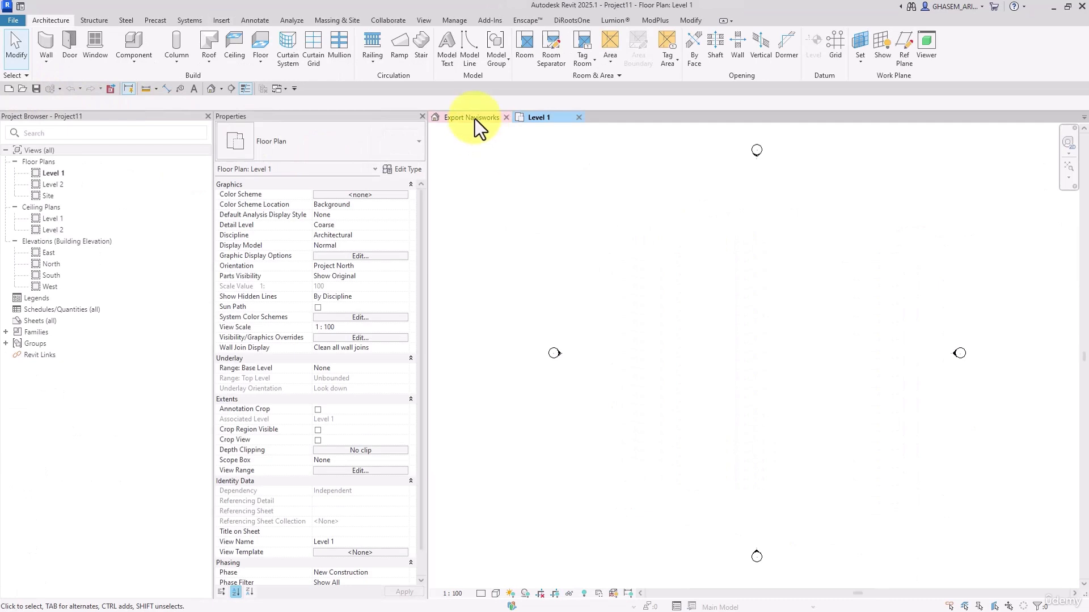
{"action": "left_click", "coordinate": [475, 118]}
{"action": "left_click", "coordinate": [211, 89]}
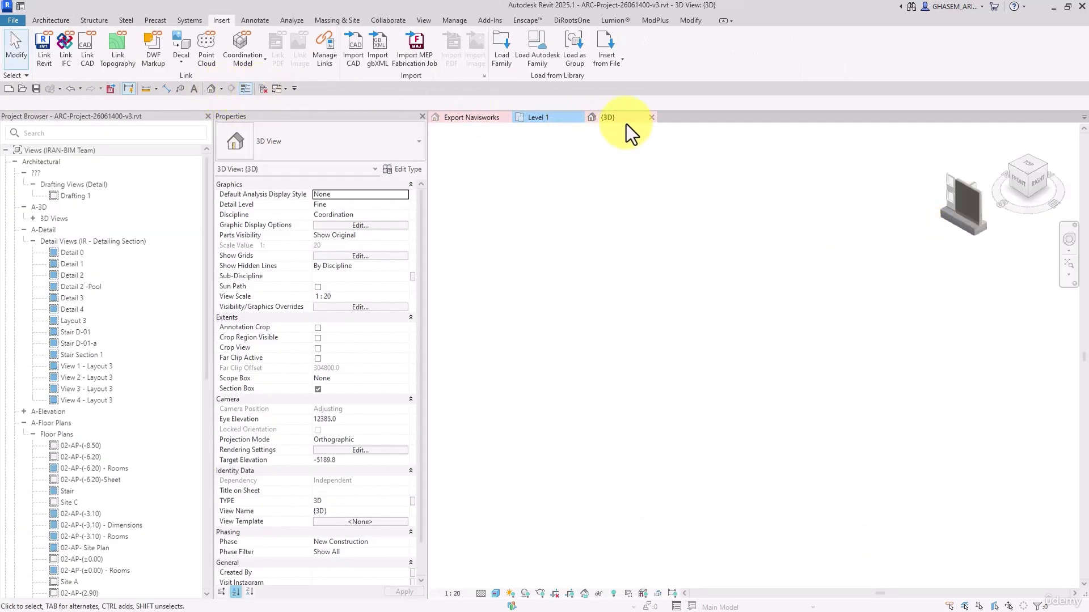
{"action": "left_click", "coordinate": [652, 118]}
Open the new project's default 3D view and tile it side by side with the building model's Export Navisworks view
{"action": "left_click", "coordinate": [540, 118]}
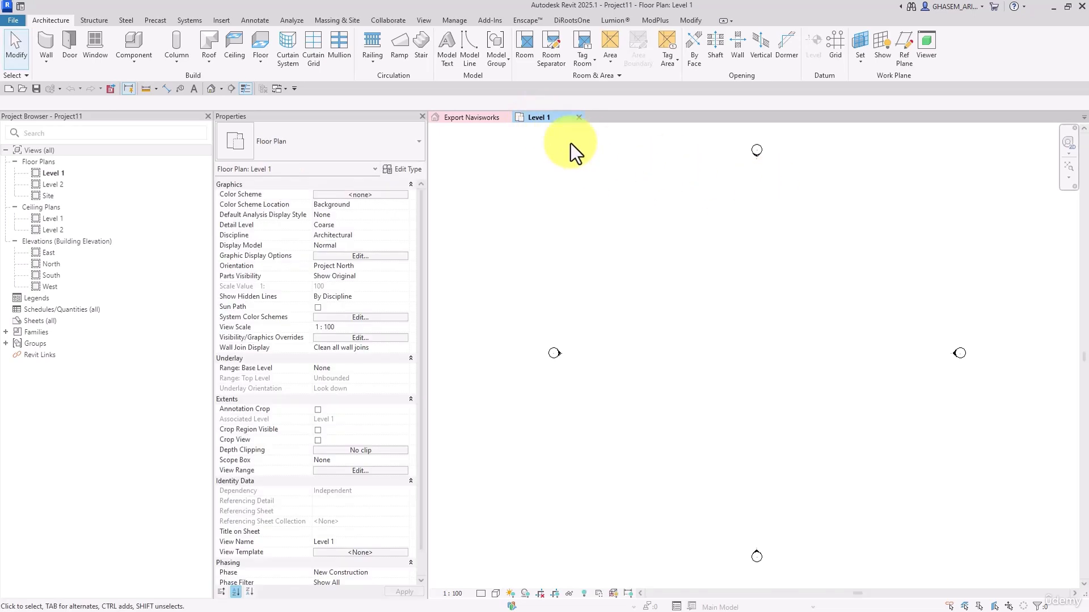
{"action": "left_click", "coordinate": [211, 89]}
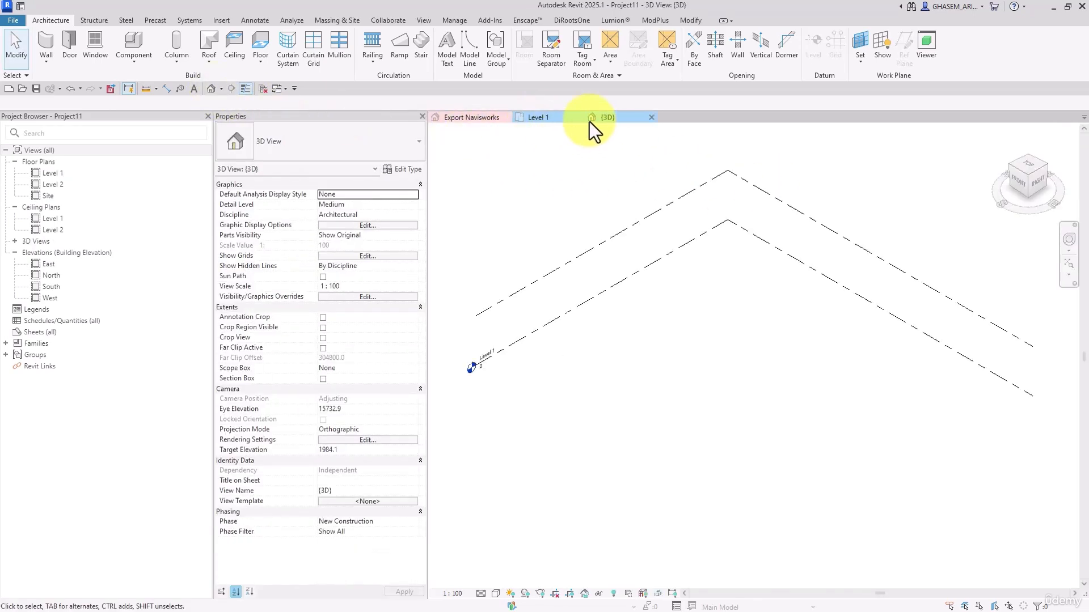
{"action": "left_click", "coordinate": [461, 118]}
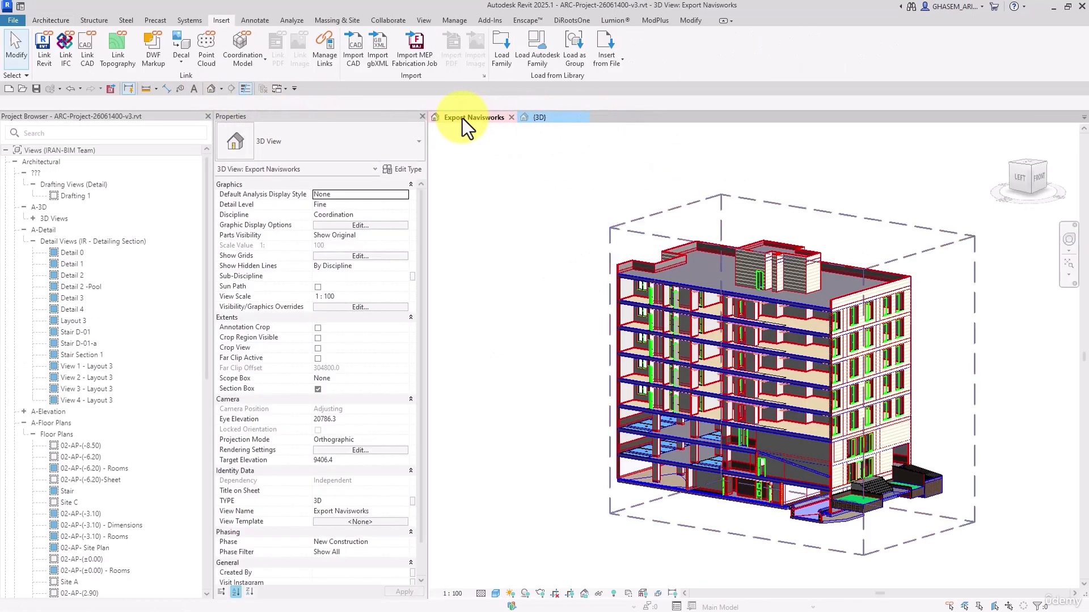
{"action": "key", "text": "w"}
{"action": "key", "text": "t"}
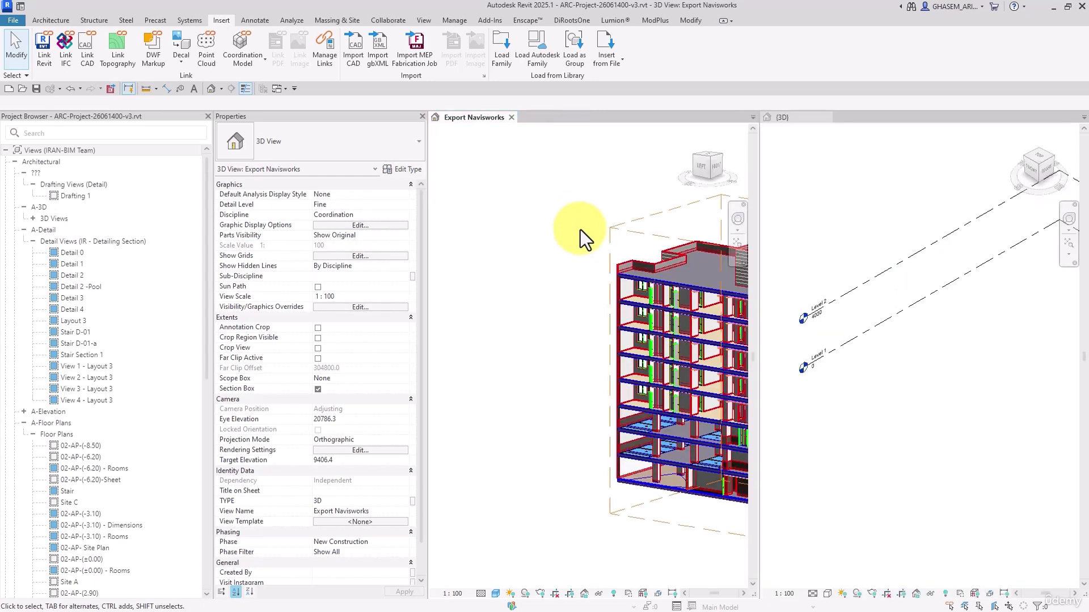
{"action": "middle_click_drag", "start_coordinate": [580, 230], "coordinate": [478, 209]}
{"action": "scroll", "coordinate": [546, 251], "scroll_direction": "down", "scroll_amount": 2}
{"action": "left_click", "coordinate": [897, 396]}
{"action": "scroll", "coordinate": [897, 397], "scroll_direction": "down", "scroll_amount": 2}
{"action": "middle_click_drag", "start_coordinate": [990, 400], "coordinate": [948, 423]}
Copy an AR-EXT-WALL-250MM wall with its adjoining floor slab, exterior finish, living room finishes and ceiling from the building model to the clipboard
{"action": "left_click", "coordinate": [611, 426]}
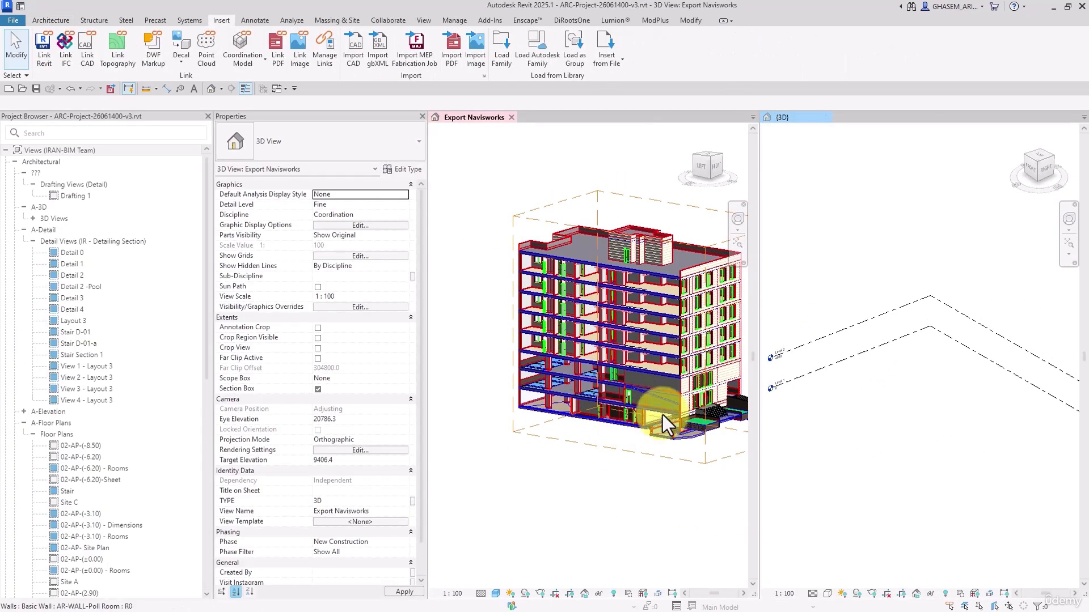
{"action": "scroll", "coordinate": [668, 393], "scroll_direction": "up", "scroll_amount": 5}
{"action": "middle_click_drag", "start_coordinate": [696, 319], "coordinate": [632, 349]}
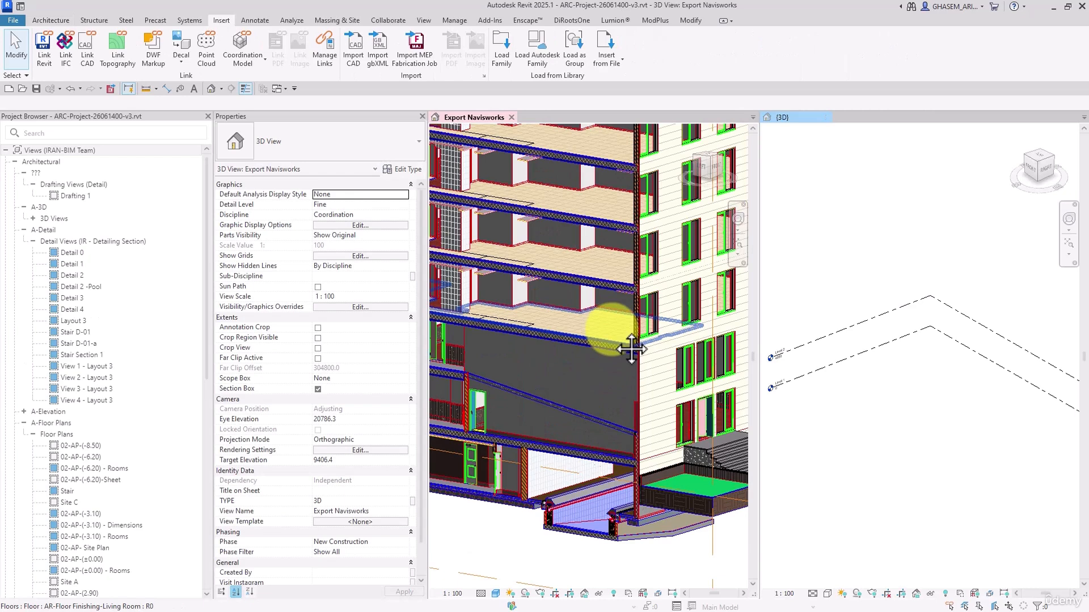
{"action": "scroll", "coordinate": [628, 323], "scroll_direction": "up", "scroll_amount": 4}
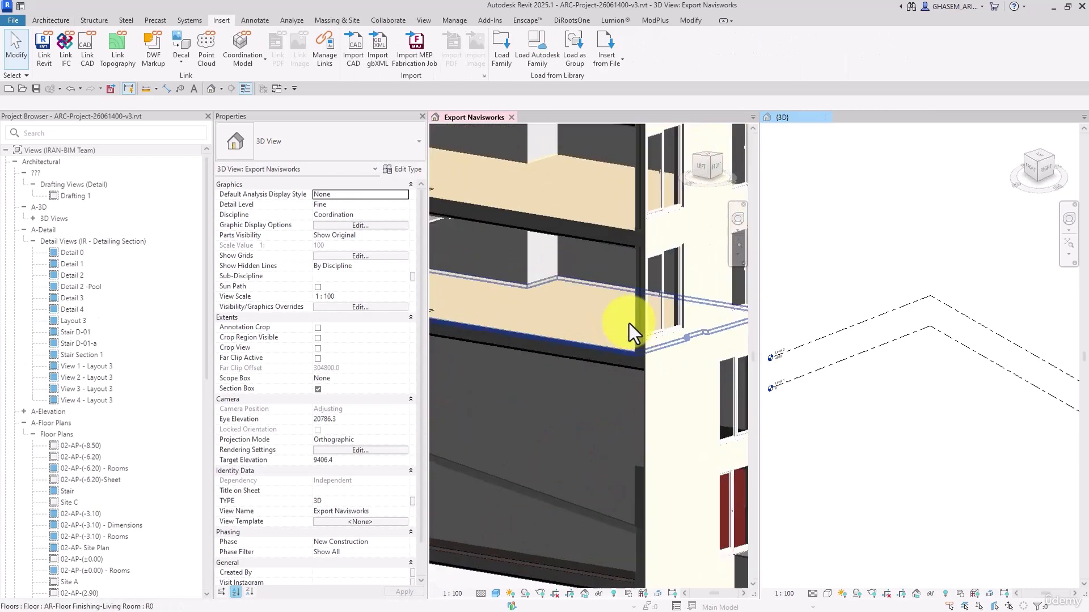
{"action": "left_click", "coordinate": [644, 314]}
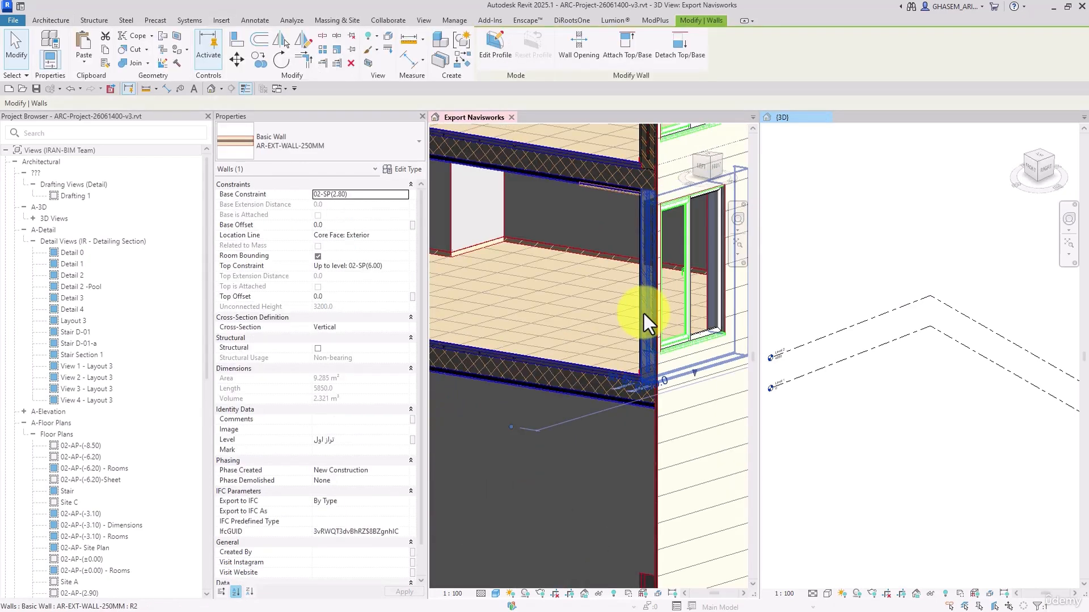
{"action": "left_click", "coordinate": [601, 384], "text": "ctrl"}
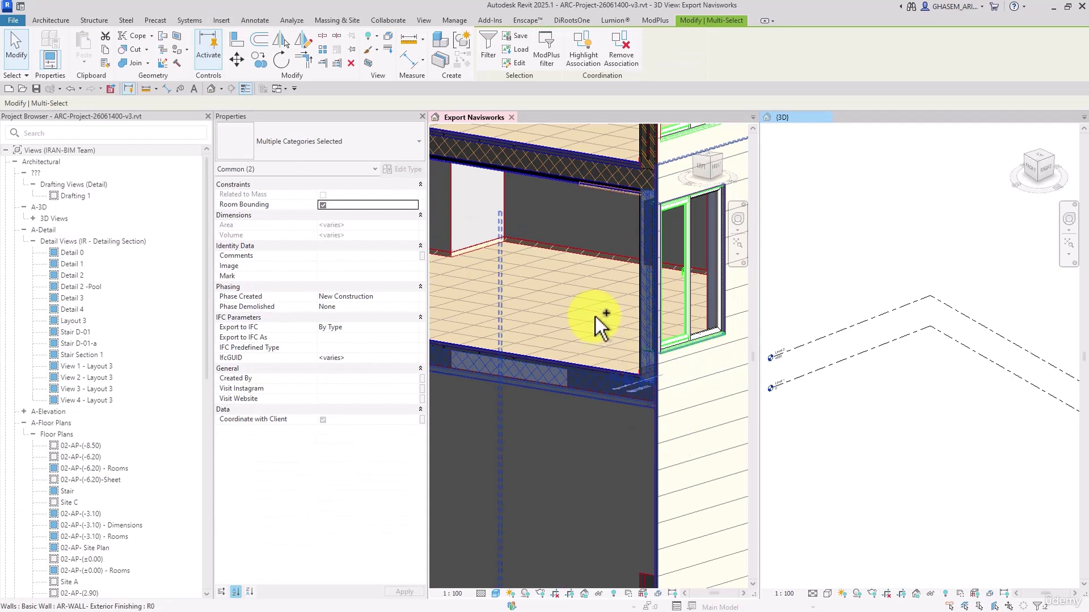
{"action": "middle_click_drag", "start_coordinate": [595, 317], "coordinate": [678, 476]}
{"action": "left_click", "coordinate": [589, 279], "text": "ctrl"}
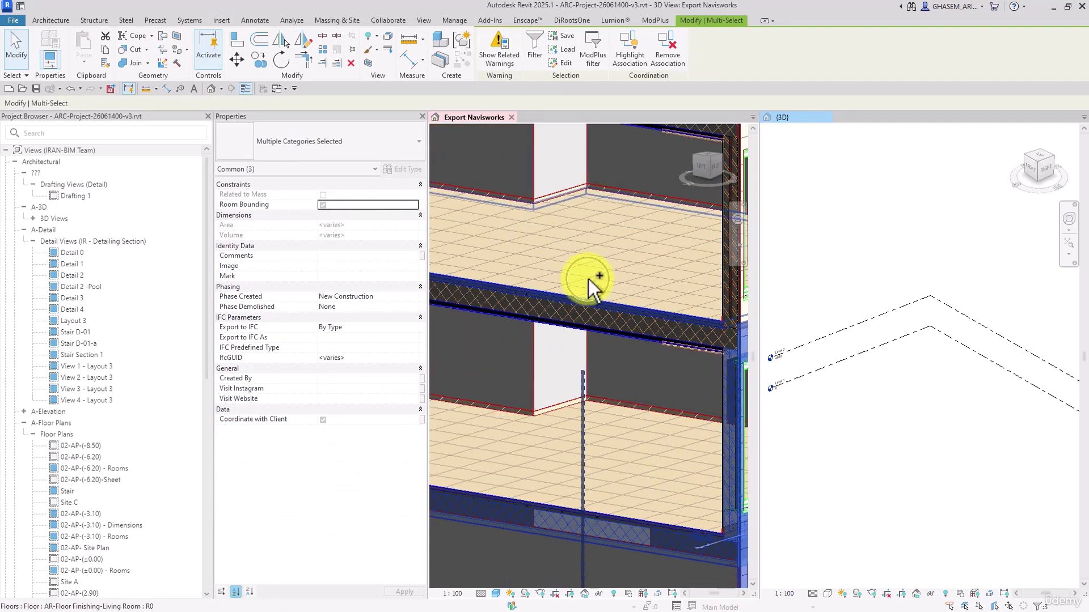
{"action": "mouse_move", "coordinate": [566, 243]}
{"action": "middle_mouse_down", "text": "shift"}
{"action": "mouse_move", "coordinate": [526, 206]}
{"action": "mouse_move", "coordinate": [584, 318]}
{"action": "mouse_move", "coordinate": [530, 212]}
{"action": "middle_mouse_up", "text": "shift"}
{"action": "left_click", "coordinate": [526, 205], "text": "ctrl"}
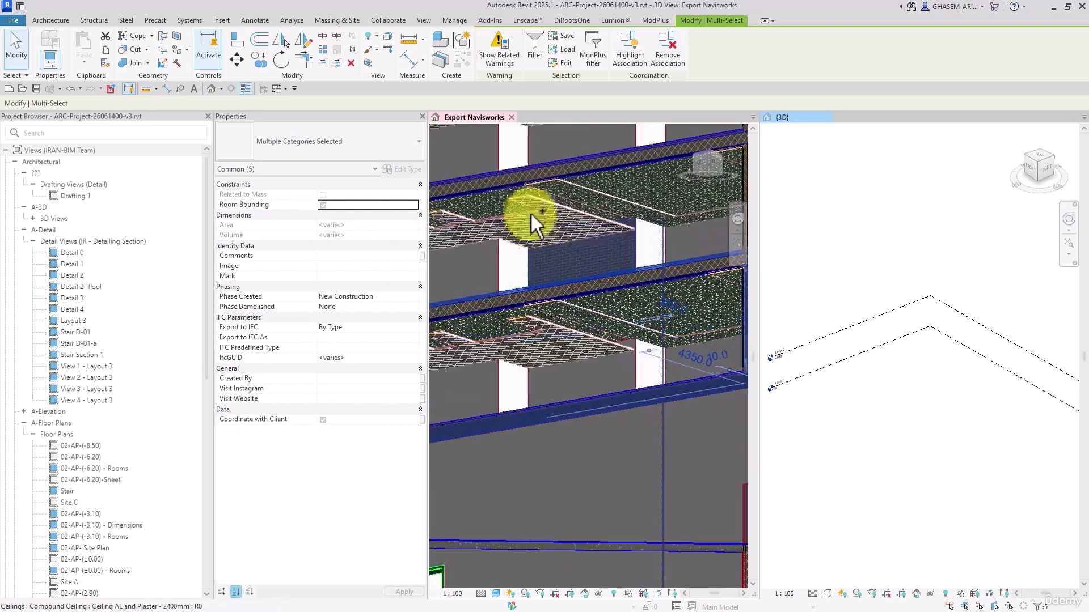
{"action": "left_click", "coordinate": [535, 203], "text": "ctrl"}
{"action": "scroll", "coordinate": [542, 242], "scroll_direction": "down", "scroll_amount": 1}
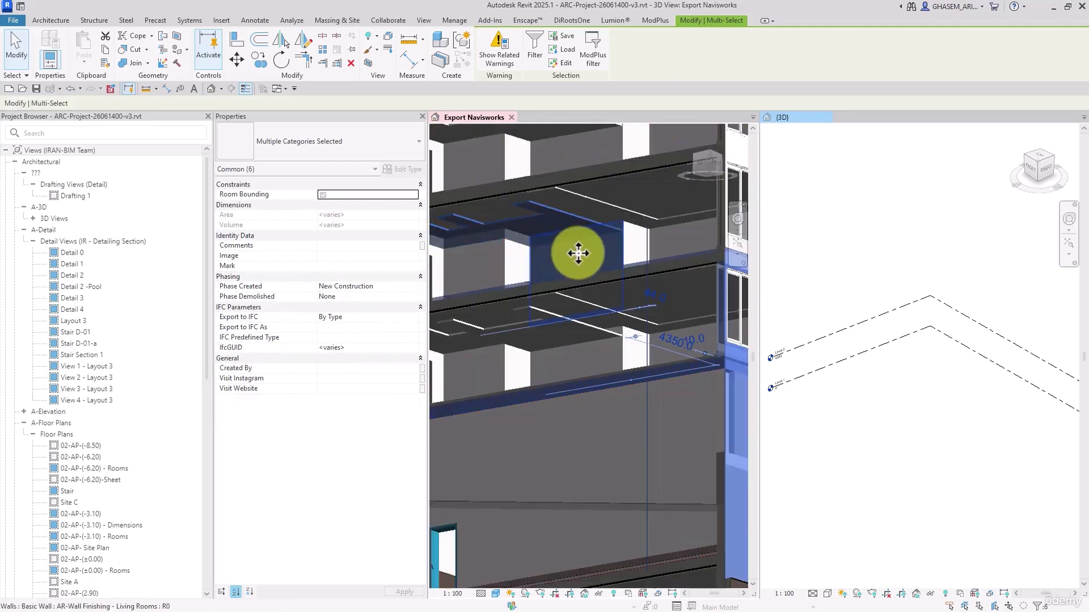
{"action": "middle_click_drag", "start_coordinate": [619, 290], "coordinate": [576, 276]}
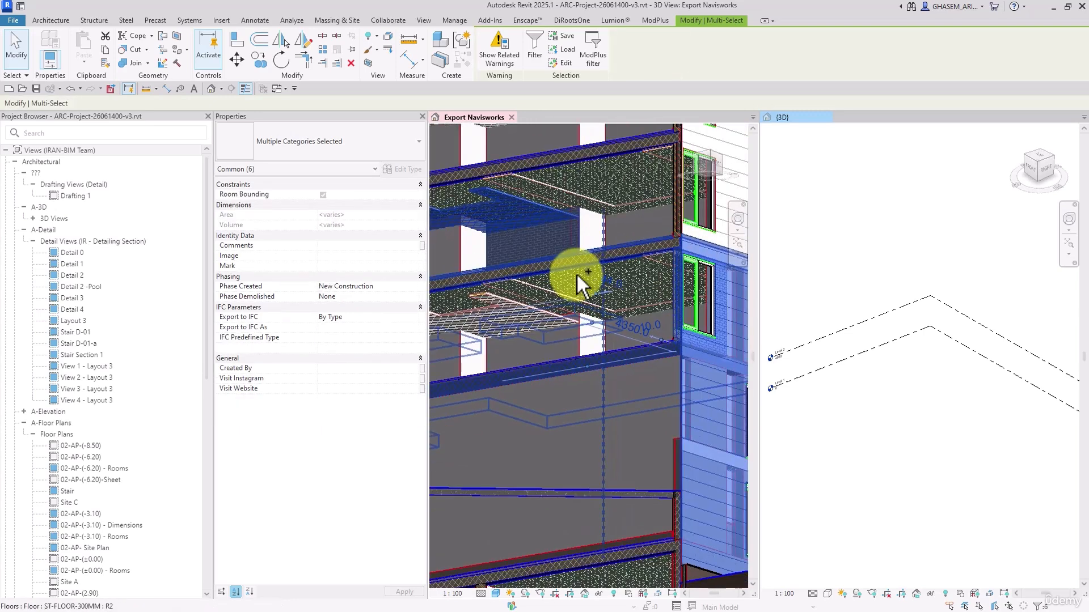
{"action": "left_click", "coordinate": [103, 52]}
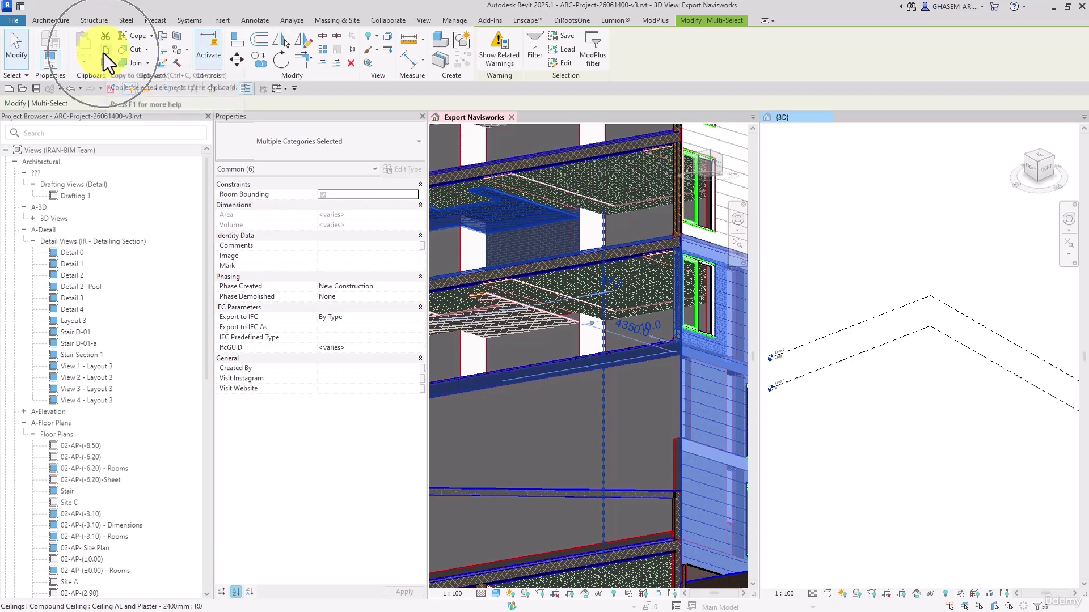
Paste the copied building elements freely into the new project's 3D view, beside the level lines, and finish the paste
{"action": "left_click", "coordinate": [881, 296]}
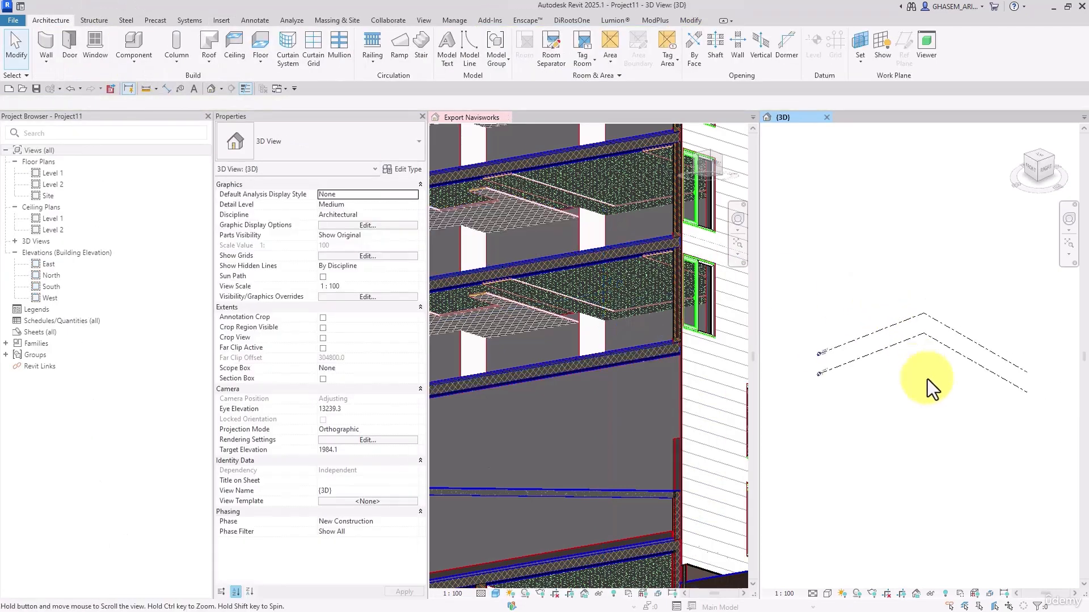
{"action": "middle_click_drag", "start_coordinate": [927, 378], "coordinate": [971, 361]}
{"action": "left_click", "coordinate": [686, 21]}
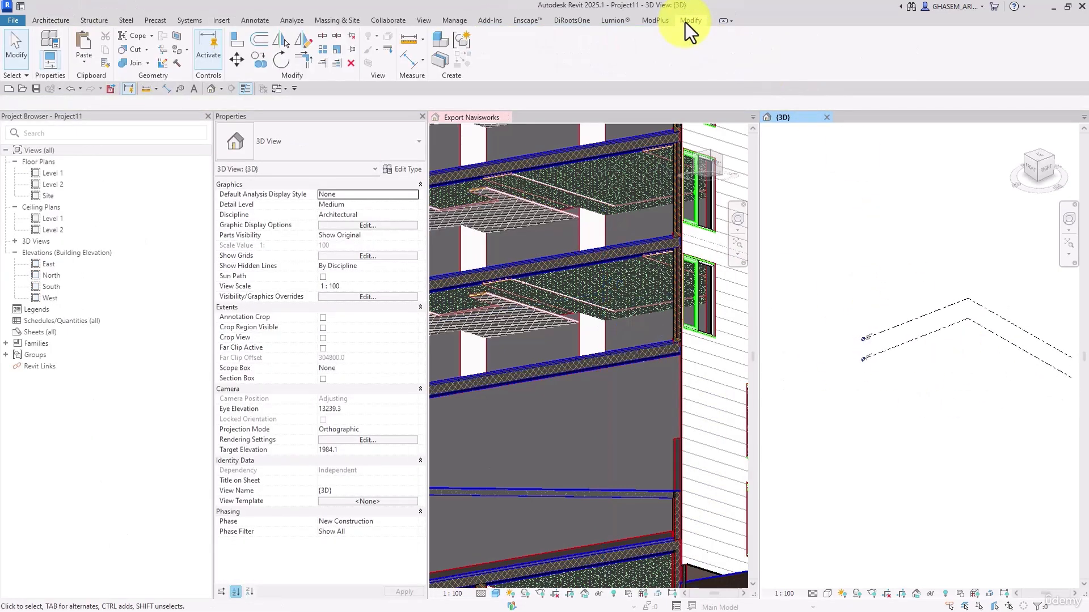
{"action": "left_click", "coordinate": [87, 60]}
{"action": "left_click", "coordinate": [94, 83]}
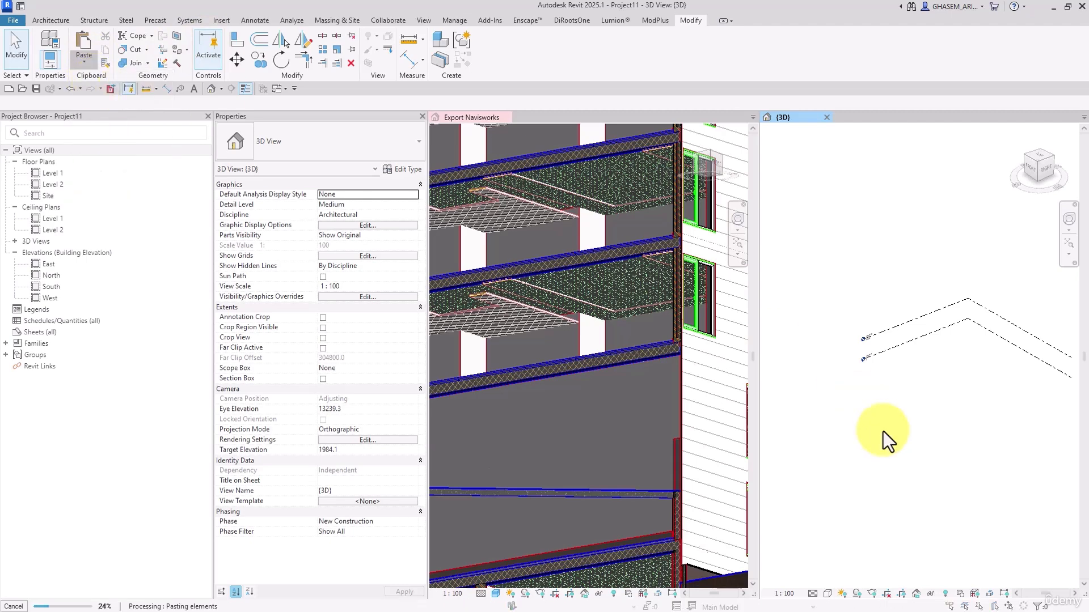
{"action": "left_click", "coordinate": [588, 362]}
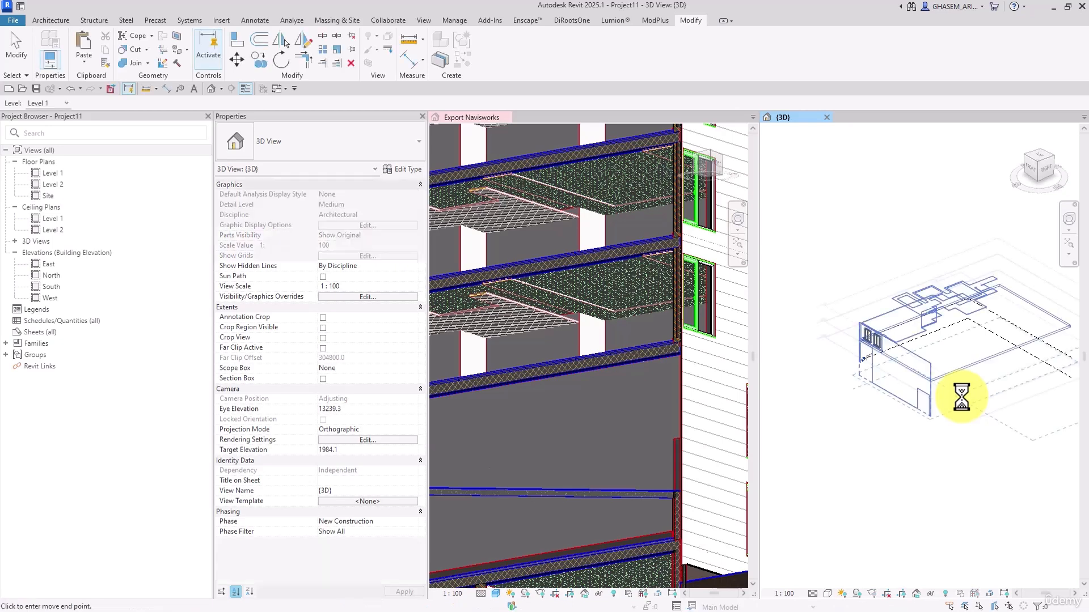
{"action": "middle_click_drag", "start_coordinate": [987, 415], "coordinate": [860, 364]}
{"action": "scroll", "coordinate": [860, 363], "scroll_direction": "down", "scroll_amount": 1}
{"action": "left_click", "coordinate": [1029, 428]}
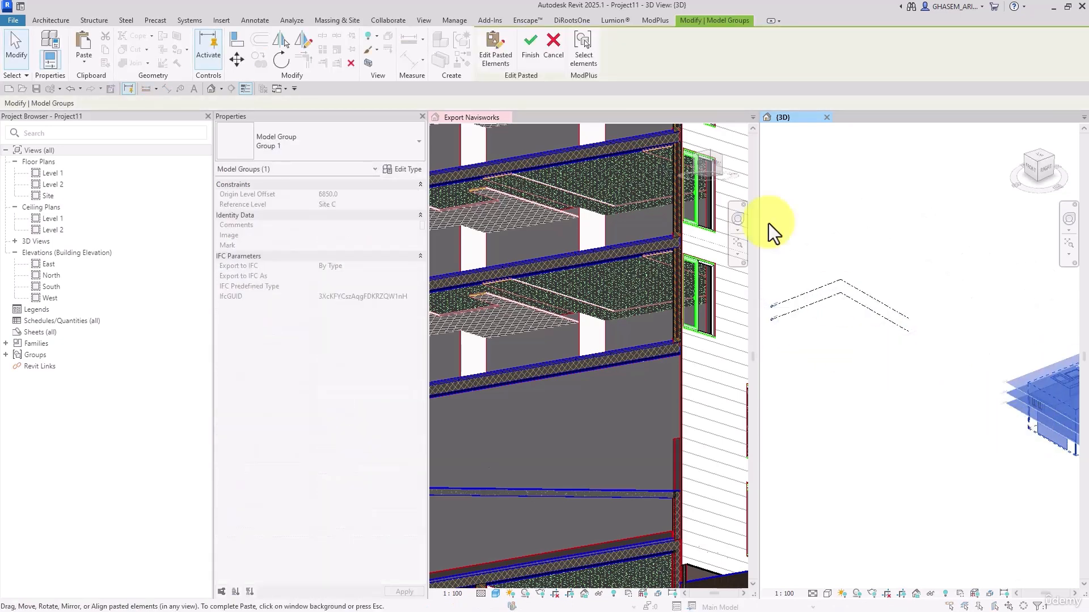
{"action": "left_click", "coordinate": [529, 50]}
Delete all the pasted building elements from the new project's 3D view
{"action": "scroll", "coordinate": [941, 355], "scroll_direction": "down", "scroll_amount": 2}
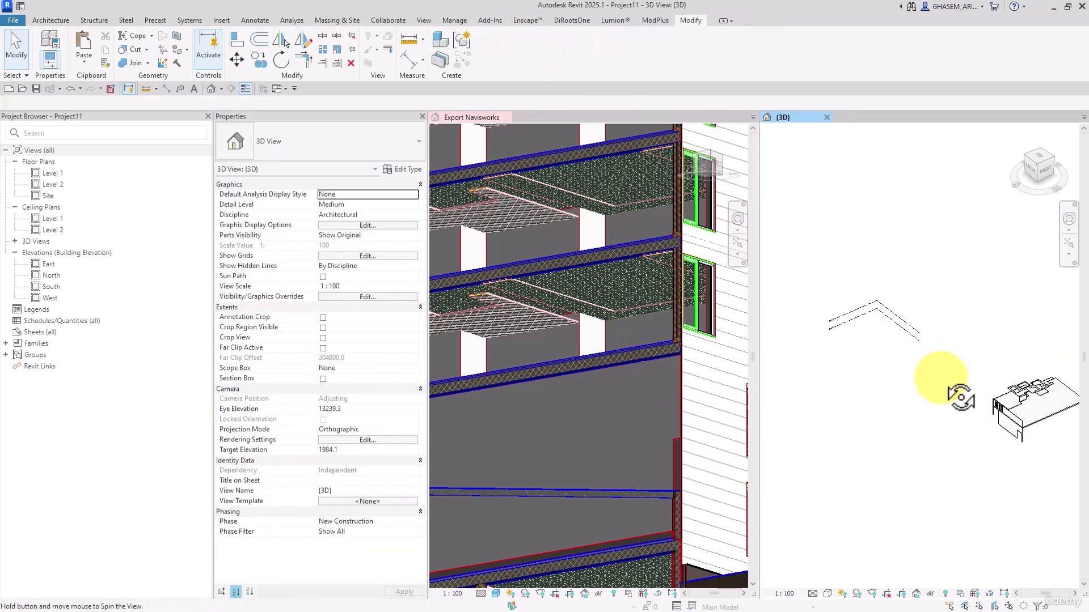
{"action": "middle_click_drag", "start_coordinate": [907, 347], "coordinate": [924, 363], "text": "shift"}
{"action": "left_click", "coordinate": [280, 132]}
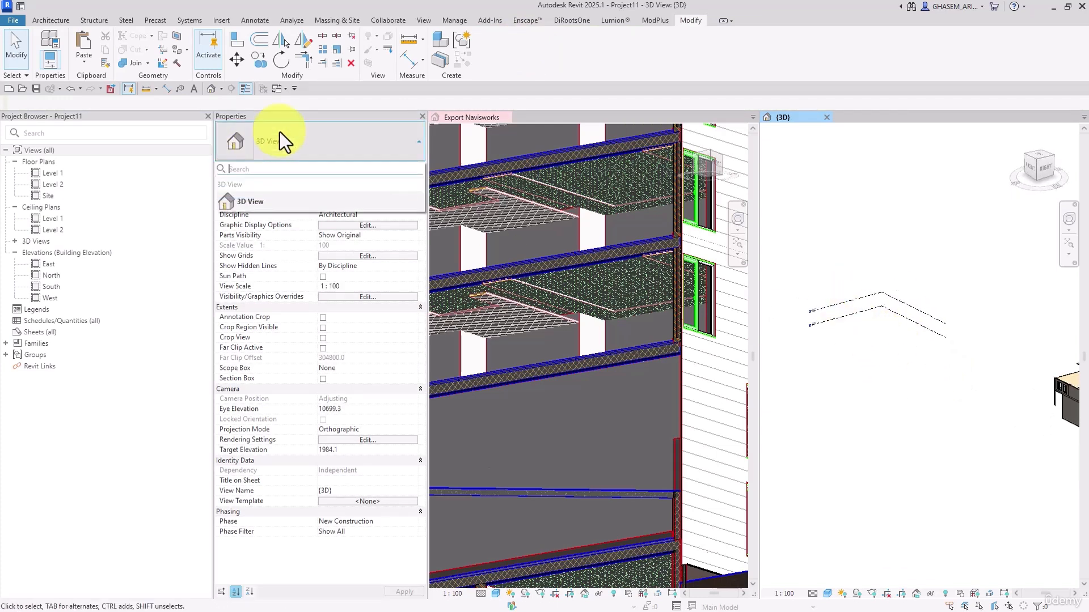
{"action": "left_click", "coordinate": [280, 132]}
{"action": "middle_click_drag", "start_coordinate": [853, 396], "coordinate": [896, 234], "text": "shift"}
{"action": "left_click_drag", "start_coordinate": [896, 234], "coordinate": [1071, 427]}
{"action": "key", "text": "Delete"}
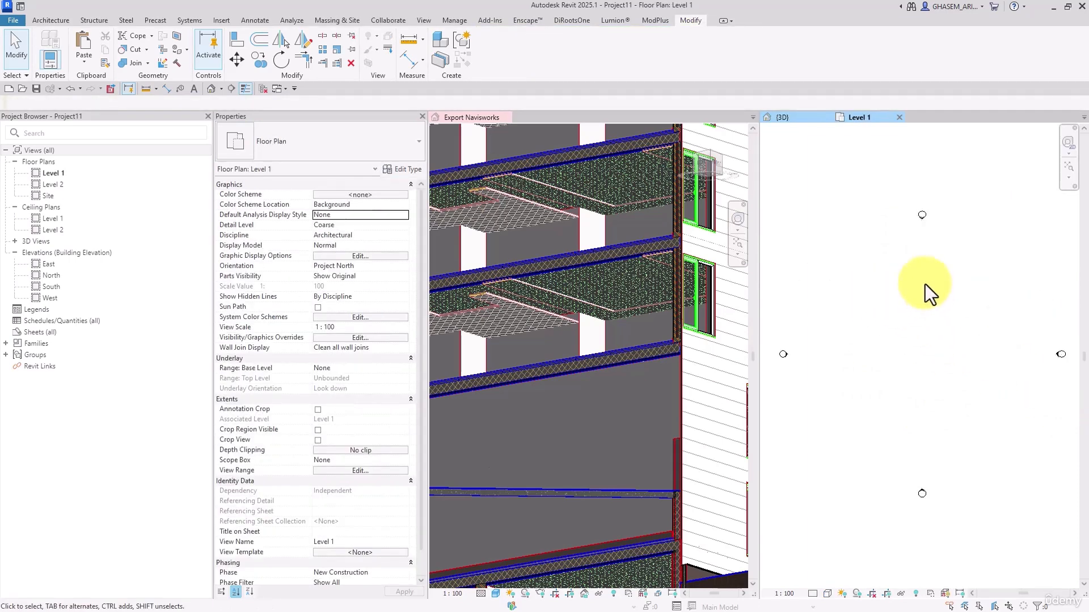
Draw a stepped chain of AR-EXT-WALL-250MM walls up to Level 2 in the Level 1 plan, with an upper run of about 3700 mm
{"action": "middle_click_drag", "start_coordinate": [924, 284], "coordinate": [976, 315]}
{"action": "left_click", "coordinate": [51, 20]}
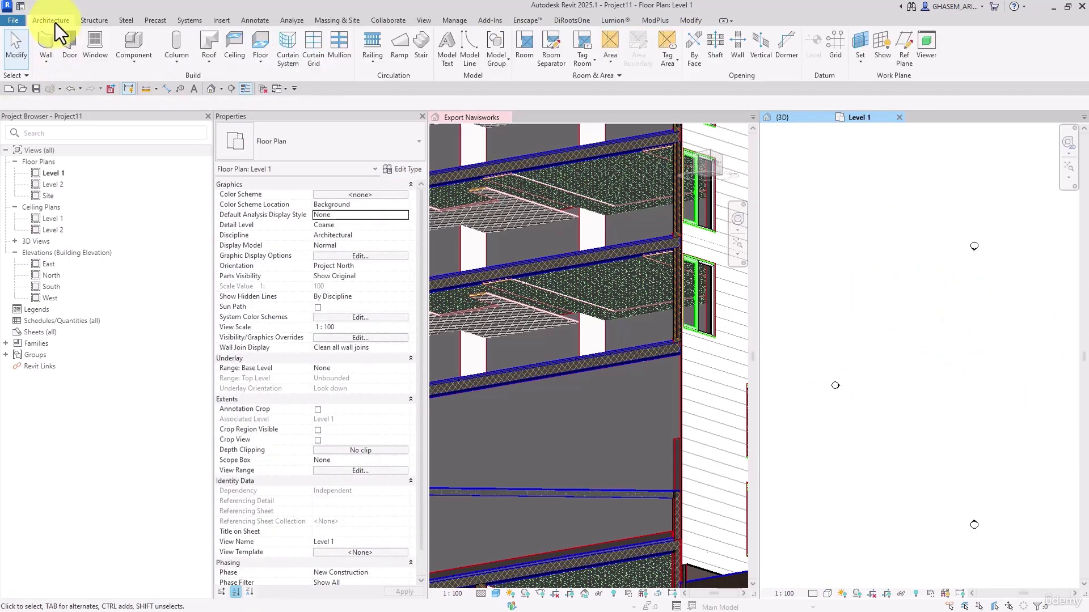
{"action": "left_click", "coordinate": [46, 37]}
{"action": "left_click", "coordinate": [258, 142]}
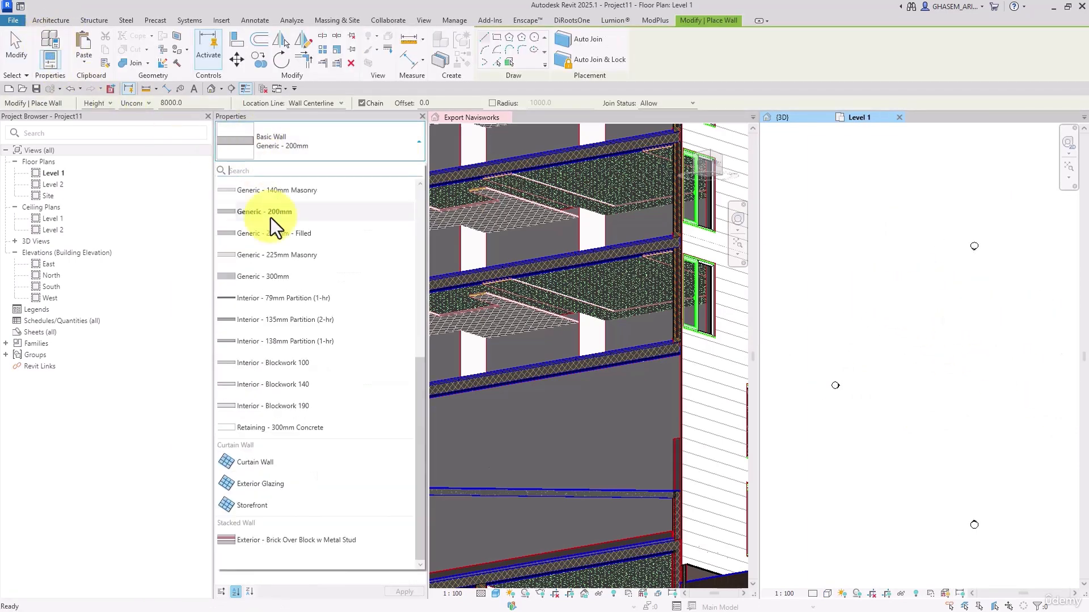
{"action": "scroll", "coordinate": [288, 369], "scroll_direction": "up", "scroll_amount": 10}
{"action": "left_click", "coordinate": [266, 203]}
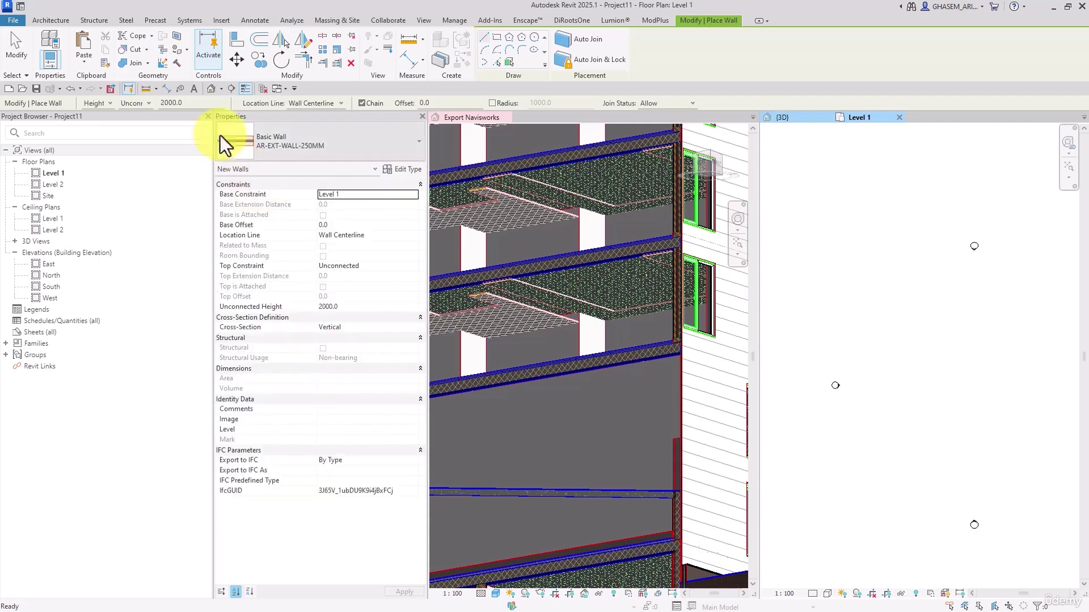
{"action": "left_click", "coordinate": [131, 123]}
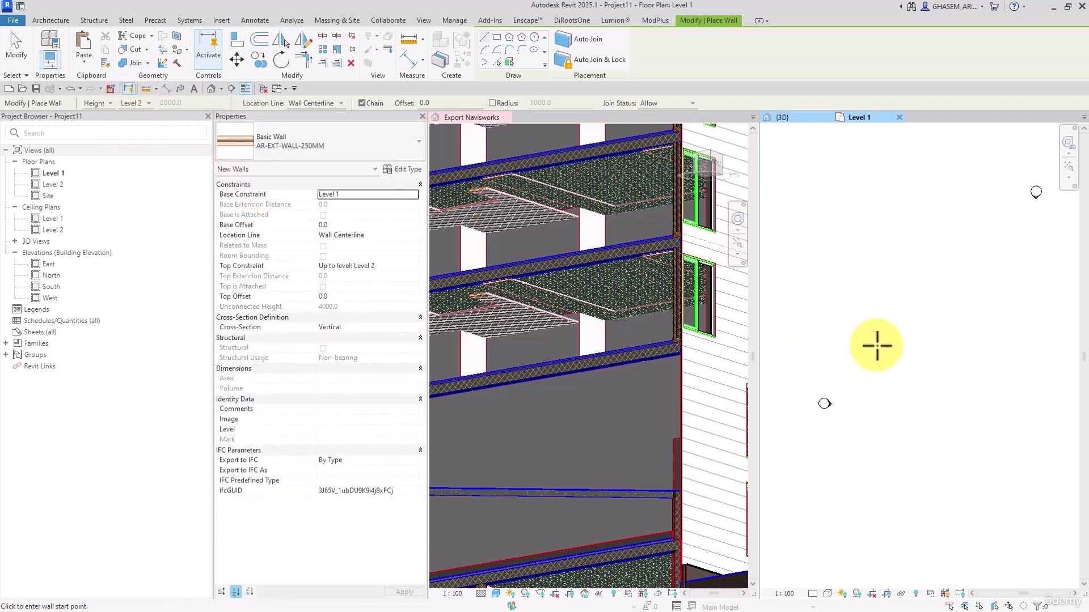
{"action": "left_click", "coordinate": [898, 390]}
{"action": "left_click", "coordinate": [902, 333]}
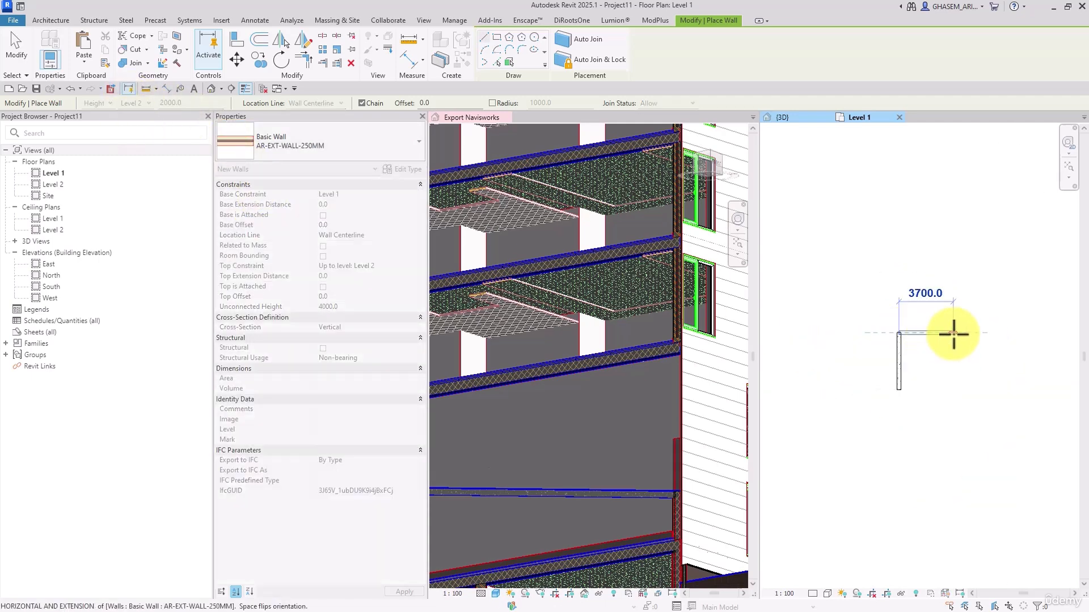
{"action": "left_click", "coordinate": [954, 333]}
{"action": "left_click", "coordinate": [955, 355]}
Draw two AR-Wall Finishing - Living Rooms walls along the inner faces of the exterior walls, using Core Face: Exterior as location line
{"action": "left_click", "coordinate": [309, 150]}
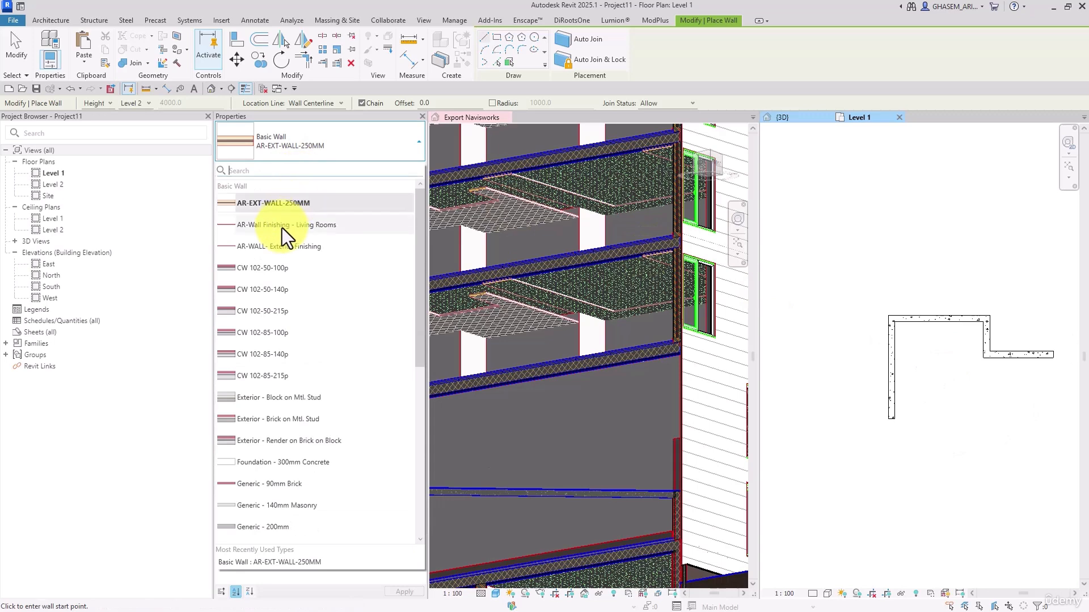
{"action": "left_click", "coordinate": [282, 228]}
{"action": "scroll", "coordinate": [901, 379], "scroll_direction": "up", "scroll_amount": 2}
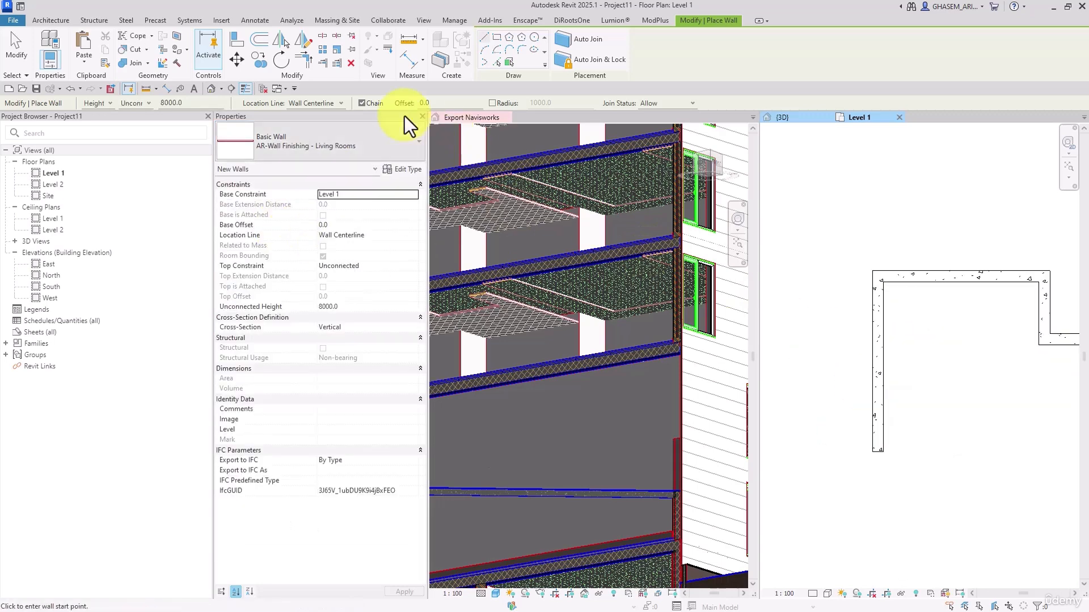
{"action": "left_click", "coordinate": [341, 104]}
{"action": "right_click", "coordinate": [905, 314]}
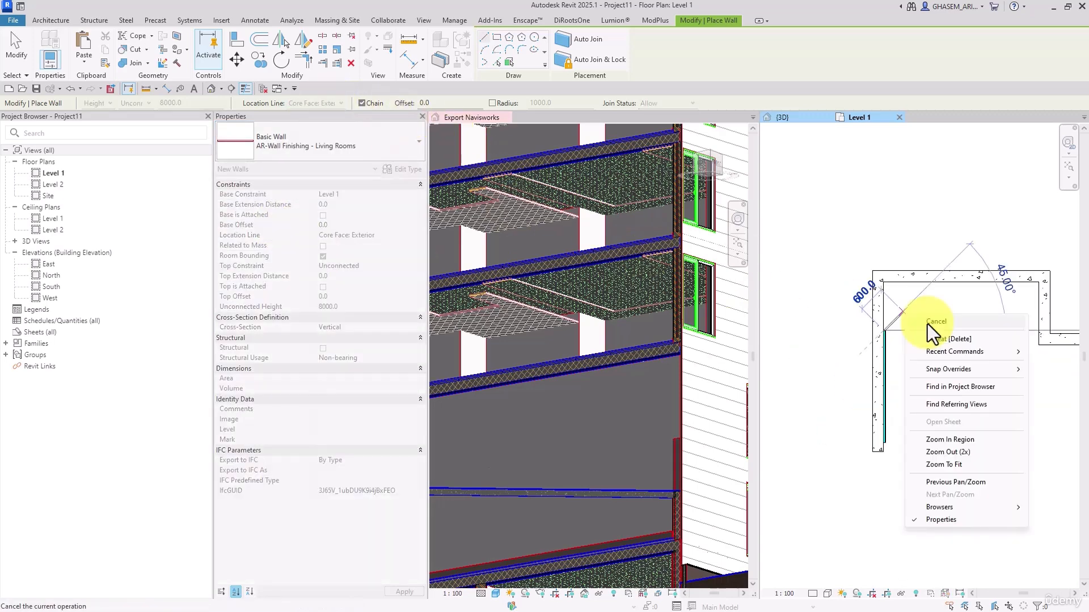
{"action": "left_click", "coordinate": [933, 321]}
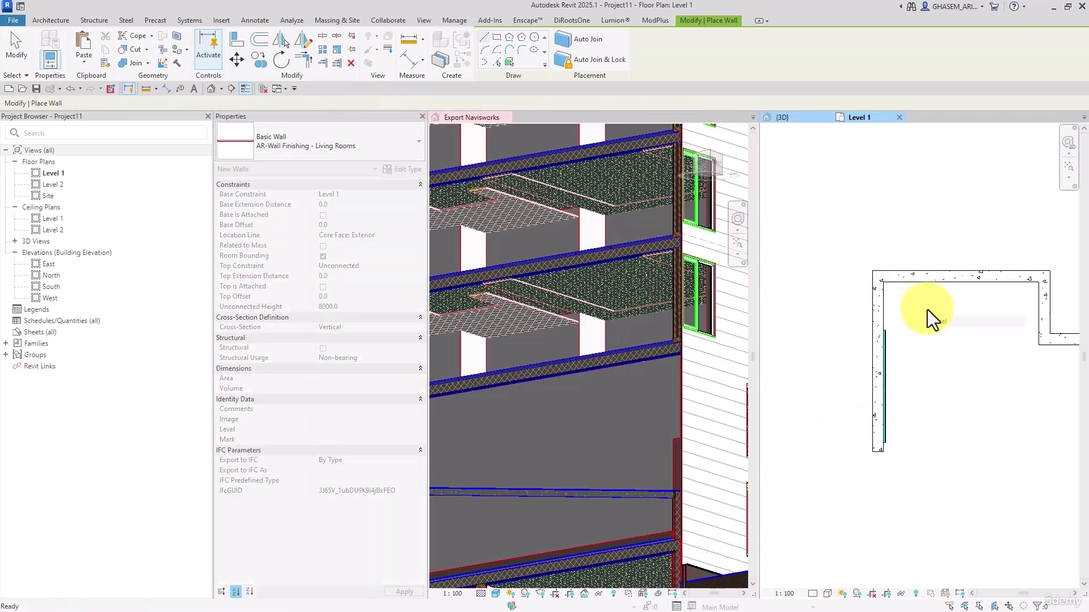
{"action": "left_click", "coordinate": [912, 282]}
{"action": "left_click", "coordinate": [988, 286]}
Trim the two AR-Wall Finishing - Living Rooms walls to a closed corner inside the exterior walls
{"action": "key", "text": "t"}
{"action": "key", "text": "r"}
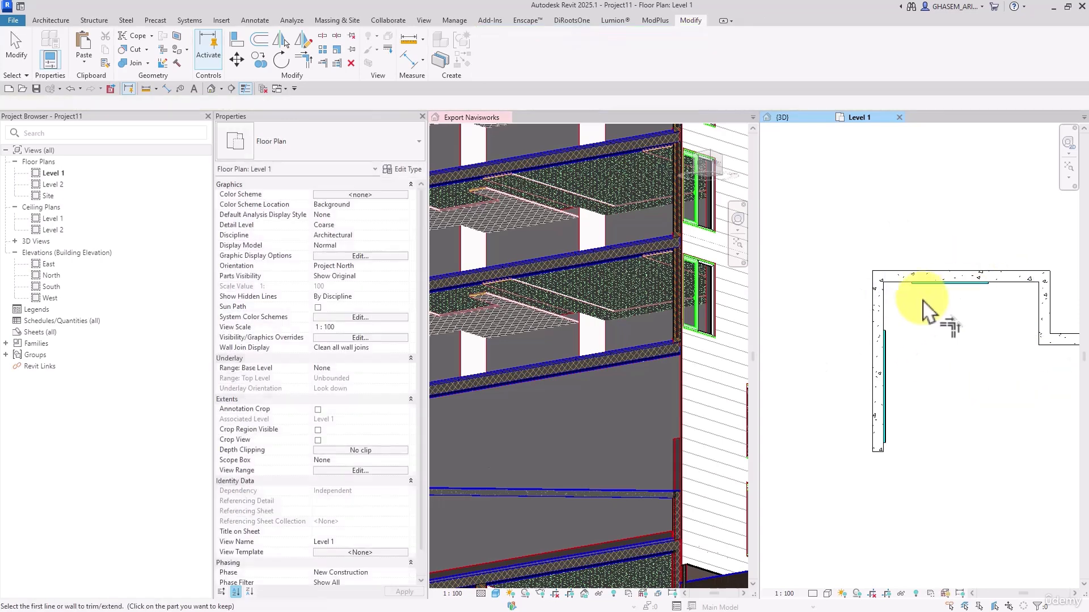
{"action": "scroll", "coordinate": [922, 299], "scroll_direction": "up", "scroll_amount": 2}
{"action": "left_click", "coordinate": [857, 360]}
{"action": "left_click", "coordinate": [908, 271]}
{"action": "key", "text": "Escape"}
{"action": "key", "text": "Escape"}
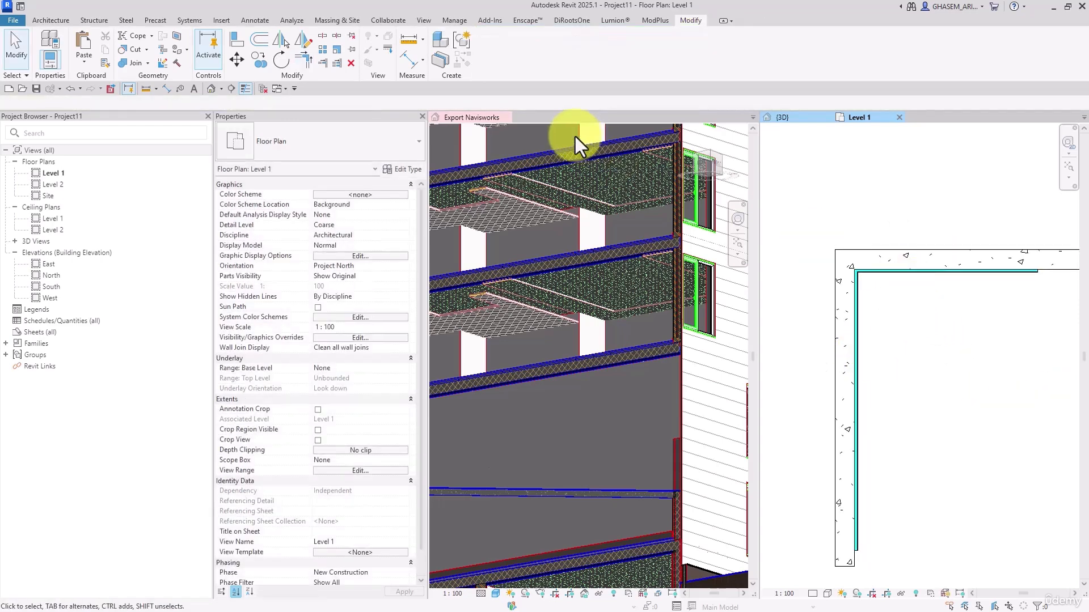
Set the top constraint of both finishing walls to Up to level: Level 2 and inspect them in the 3D view
{"action": "left_click", "coordinate": [780, 121]}
{"action": "middle_click_drag", "start_coordinate": [902, 230], "coordinate": [1005, 226], "text": "shift"}
{"action": "scroll", "coordinate": [955, 251], "scroll_direction": "up", "scroll_amount": 3}
{"action": "left_click_drag", "start_coordinate": [1005, 225], "coordinate": [831, 265]}
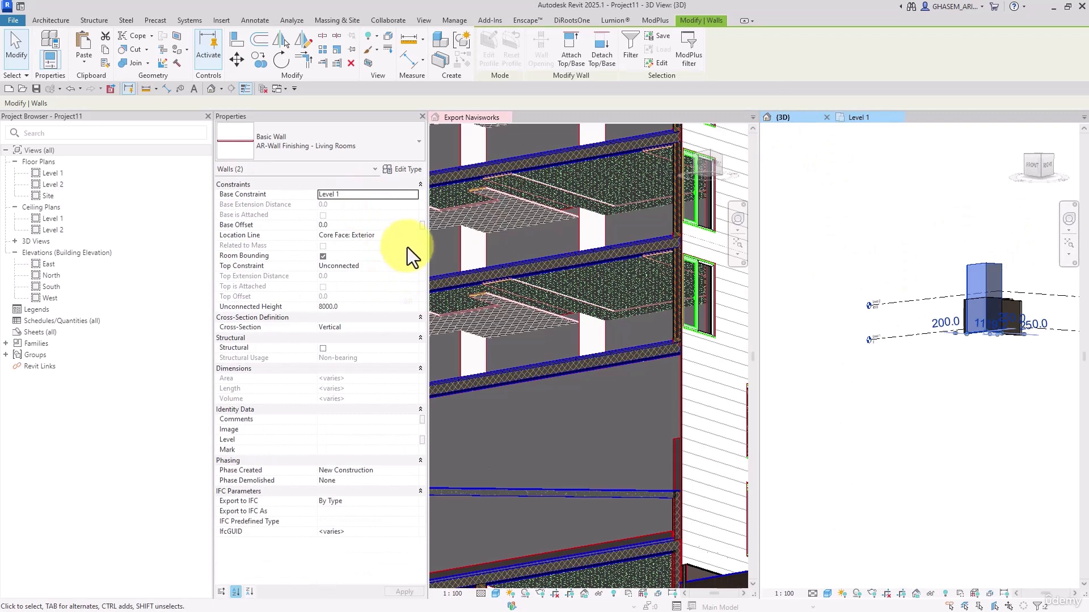
{"action": "left_click", "coordinate": [419, 267]}
{"action": "left_click", "coordinate": [413, 266]}
{"action": "left_click", "coordinate": [366, 291]}
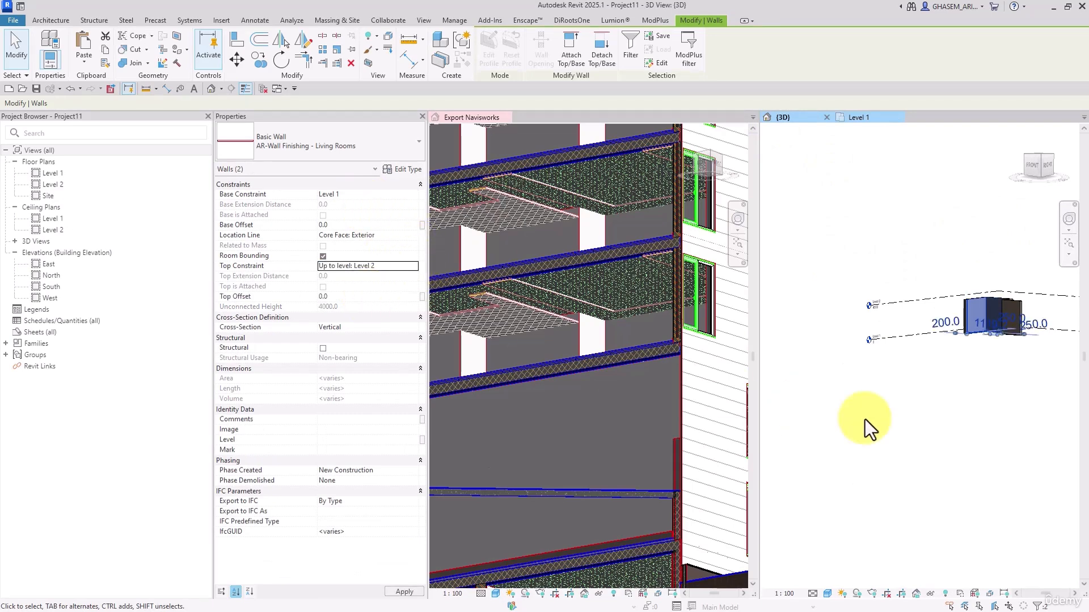
{"action": "left_click", "coordinate": [976, 406]}
{"action": "middle_click_drag", "start_coordinate": [978, 407], "coordinate": [976, 434], "text": "shift"}
{"action": "scroll", "coordinate": [975, 299], "scroll_direction": "up", "scroll_amount": 5}
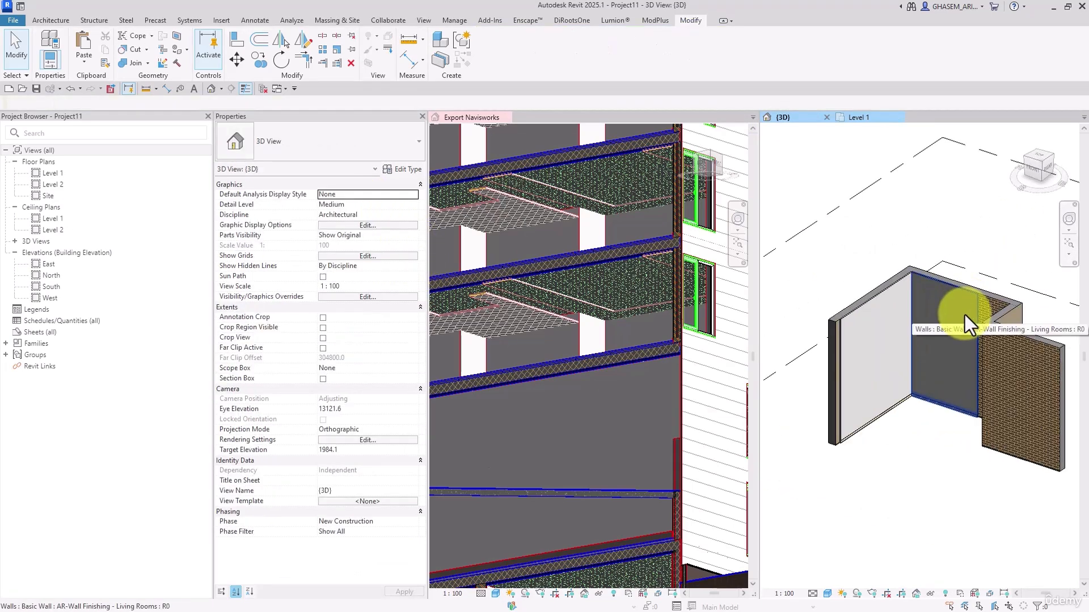
{"action": "scroll", "coordinate": [964, 318], "scroll_direction": "down", "scroll_amount": 3}
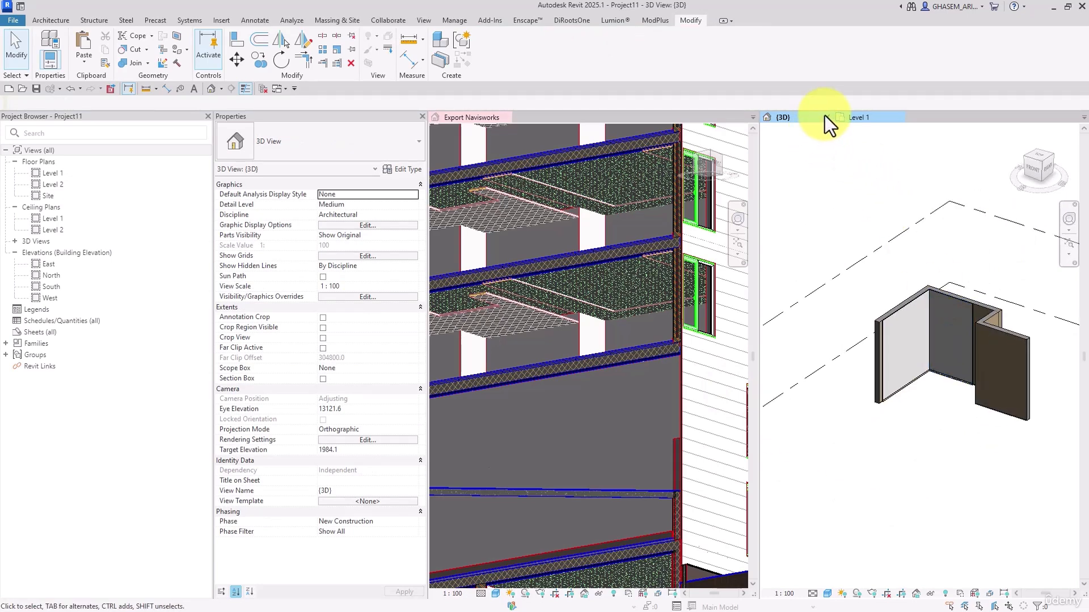
Close the Level 1 floor plan and return to the new project's 3D view
{"action": "left_click", "coordinate": [900, 117]}
{"action": "scroll", "coordinate": [904, 235], "scroll_direction": "down", "scroll_amount": 2}
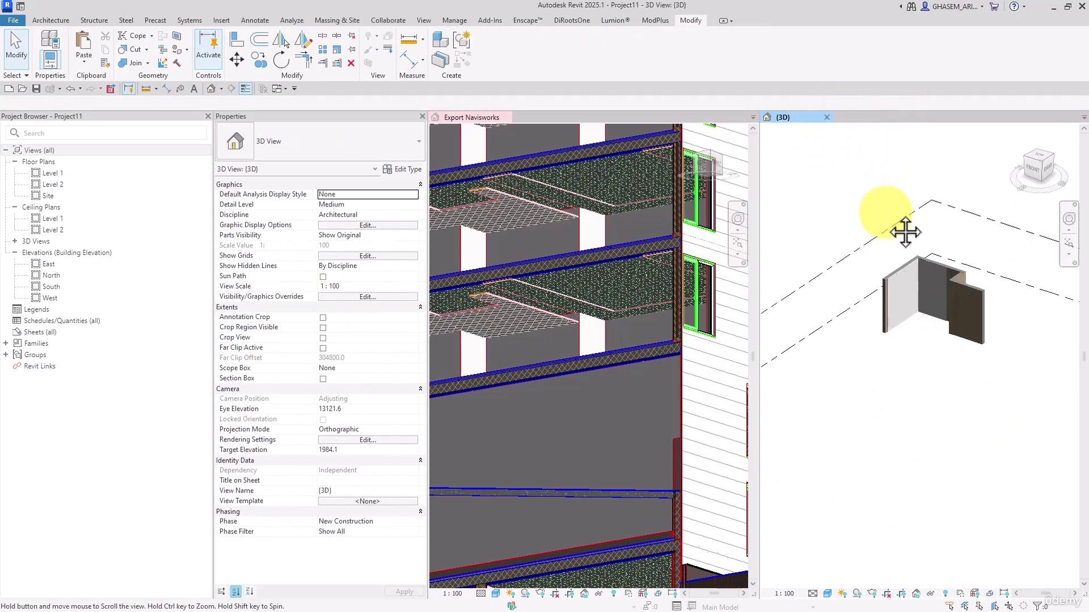
{"action": "scroll", "coordinate": [621, 304], "scroll_direction": "down", "scroll_amount": 5}
{"action": "scroll", "coordinate": [618, 309], "scroll_direction": "down", "scroll_amount": 4}
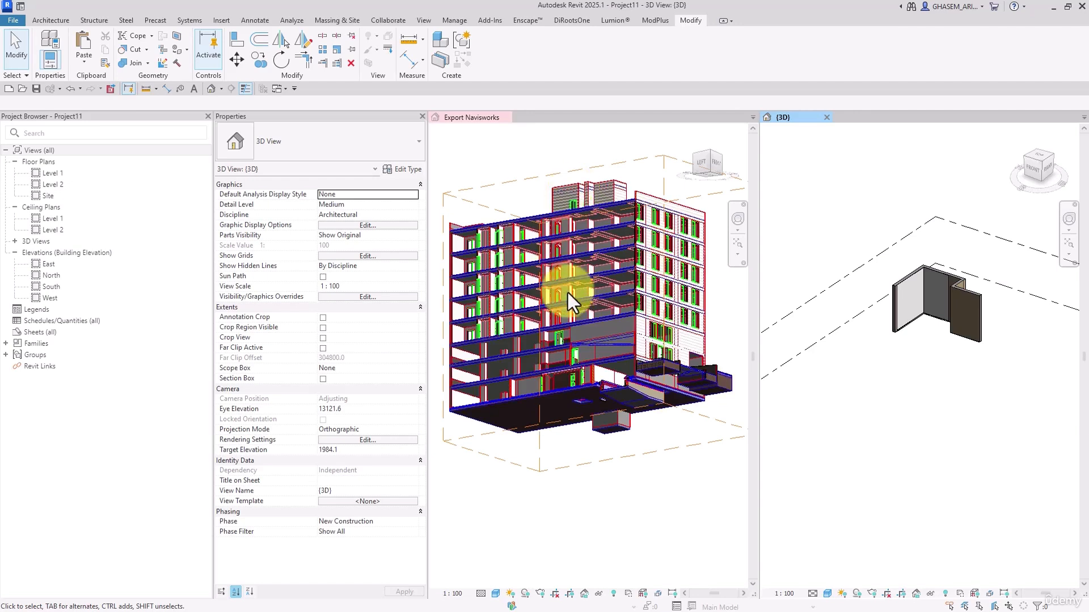
{"action": "mouse_move", "coordinate": [862, 360]}
{"action": "middle_mouse_down"}
{"action": "mouse_move", "coordinate": [883, 380]}
{"action": "mouse_move", "coordinate": [867, 370]}
{"action": "middle_mouse_up"}
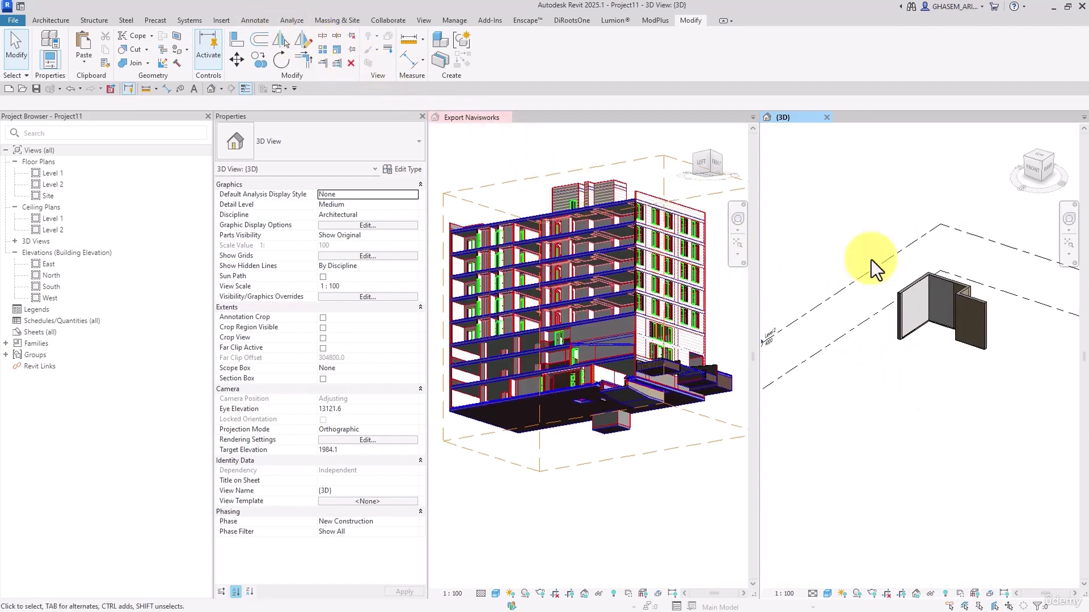
{"action": "middle_click_drag", "start_coordinate": [862, 260], "coordinate": [964, 255]}
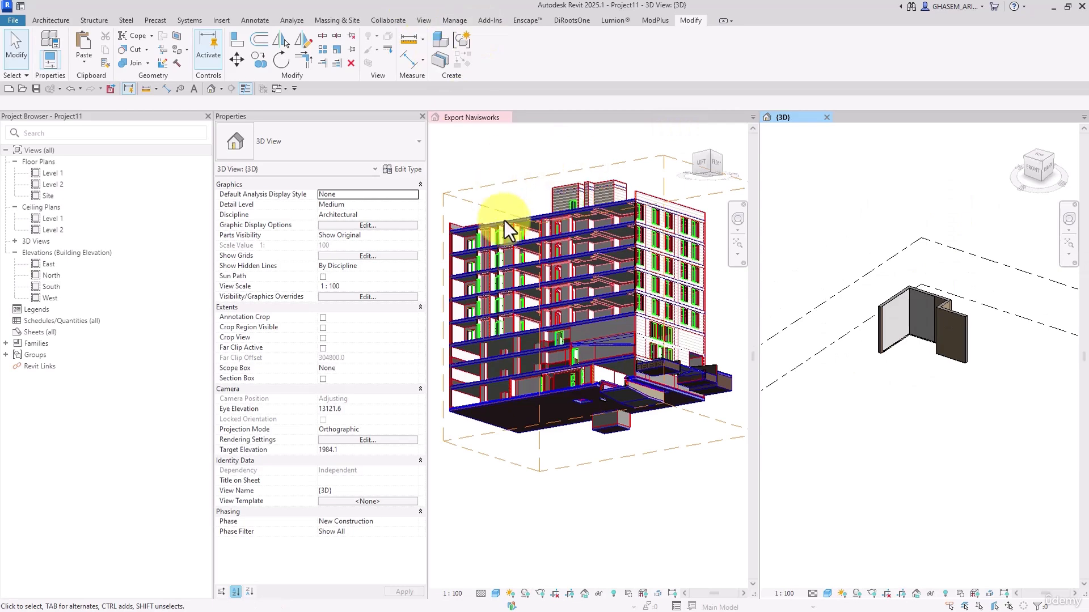
{"action": "left_click", "coordinate": [572, 179]}
{"action": "left_click", "coordinate": [830, 186]}
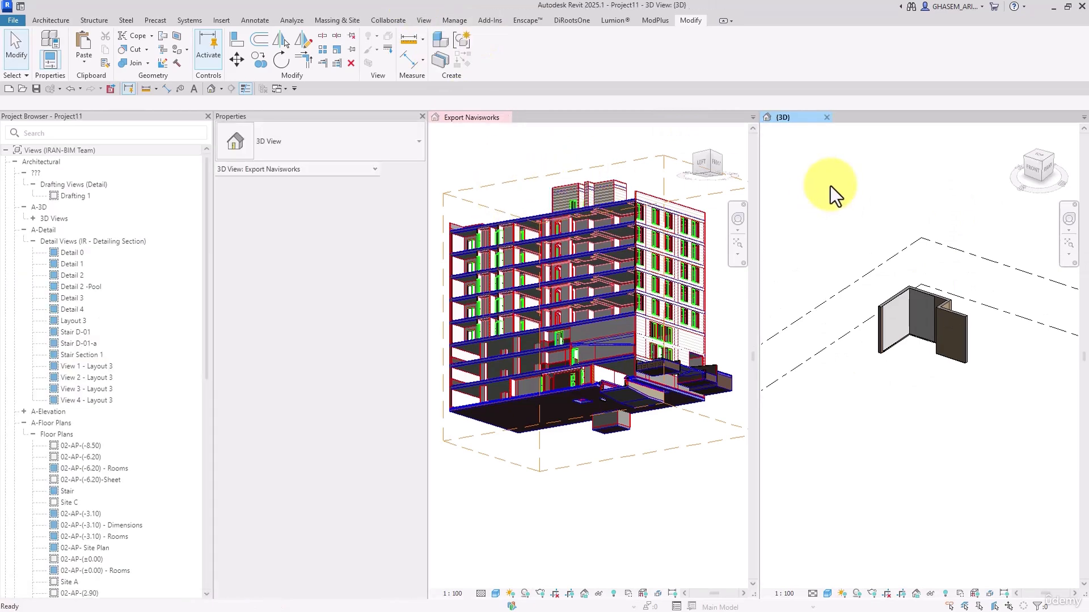
Start Transfer Project Standards, copying from ARC-Project-26061400-v3.rvt, and deselect every item
{"action": "left_click", "coordinate": [464, 21]}
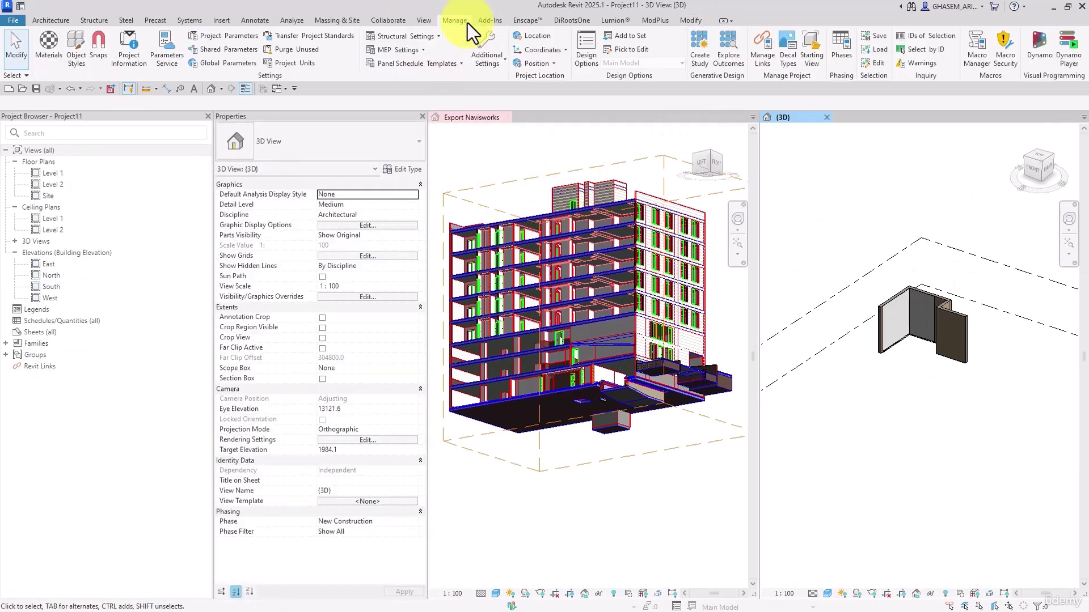
{"action": "left_click", "coordinate": [289, 38]}
{"action": "left_click_drag", "start_coordinate": [469, 88], "coordinate": [589, 51]}
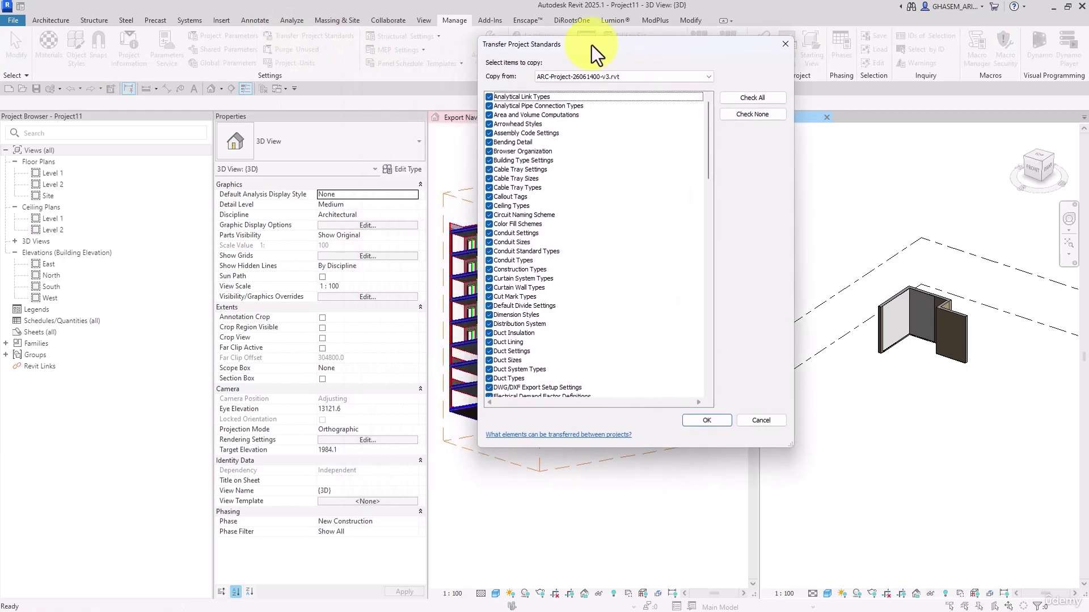
{"action": "left_click", "coordinate": [747, 114]}
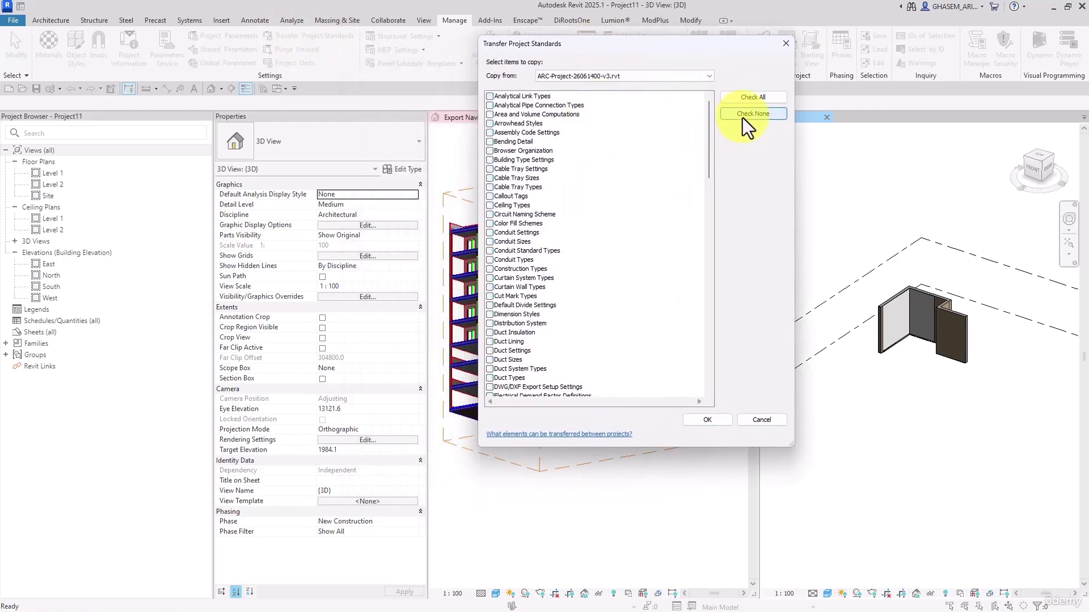
Choose Materials, Fill Patterns and Floor Types as the items to copy and transfer them into the new project
{"action": "left_click_drag", "start_coordinate": [710, 135], "coordinate": [615, 276]}
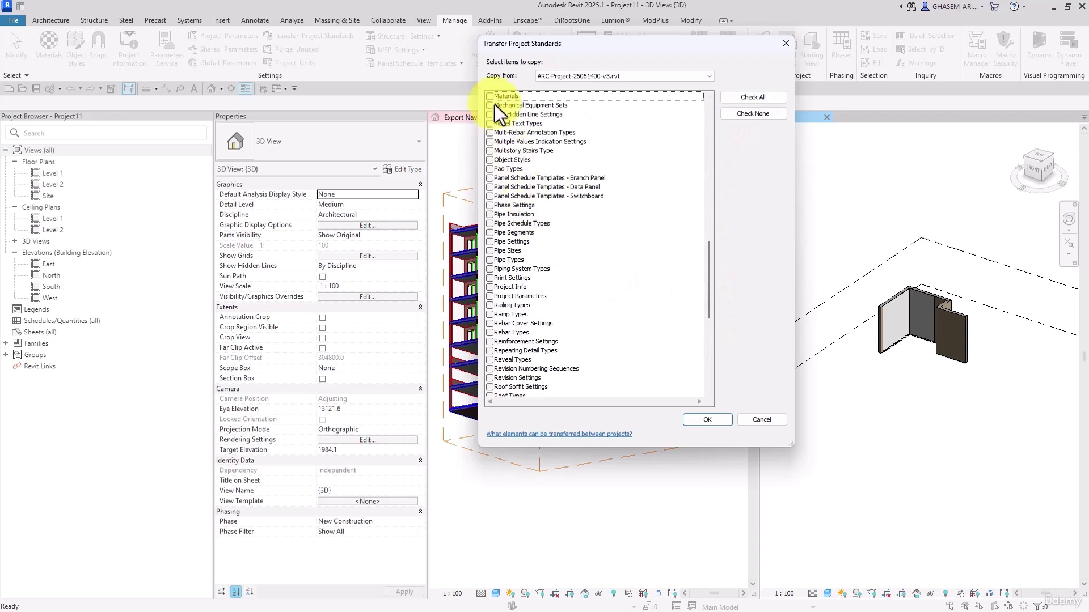
{"action": "scroll", "coordinate": [553, 151], "scroll_direction": "up", "scroll_amount": 8}
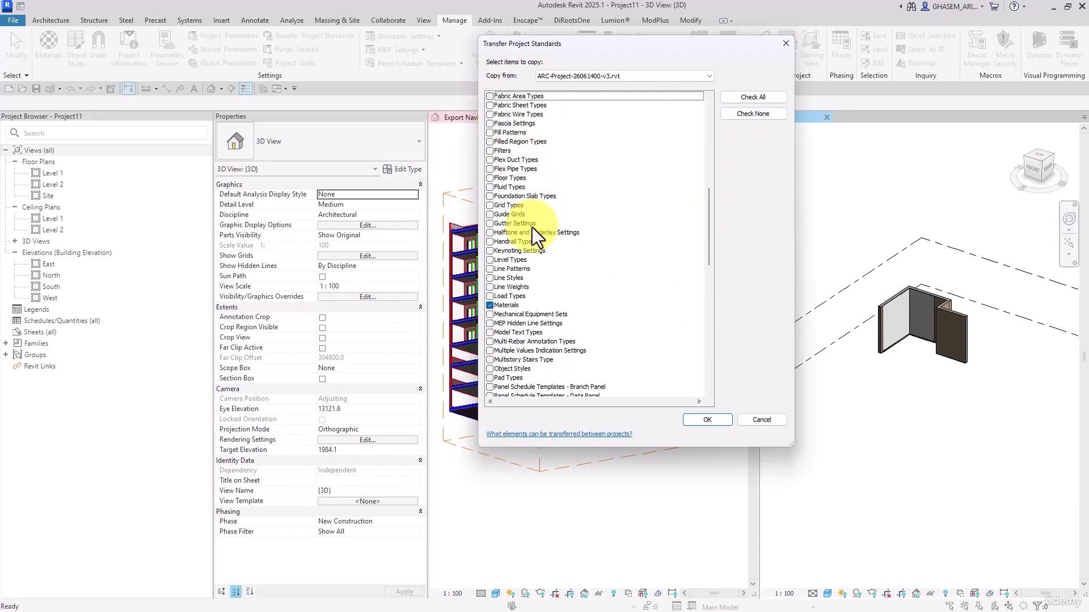
{"action": "left_click", "coordinate": [490, 133]}
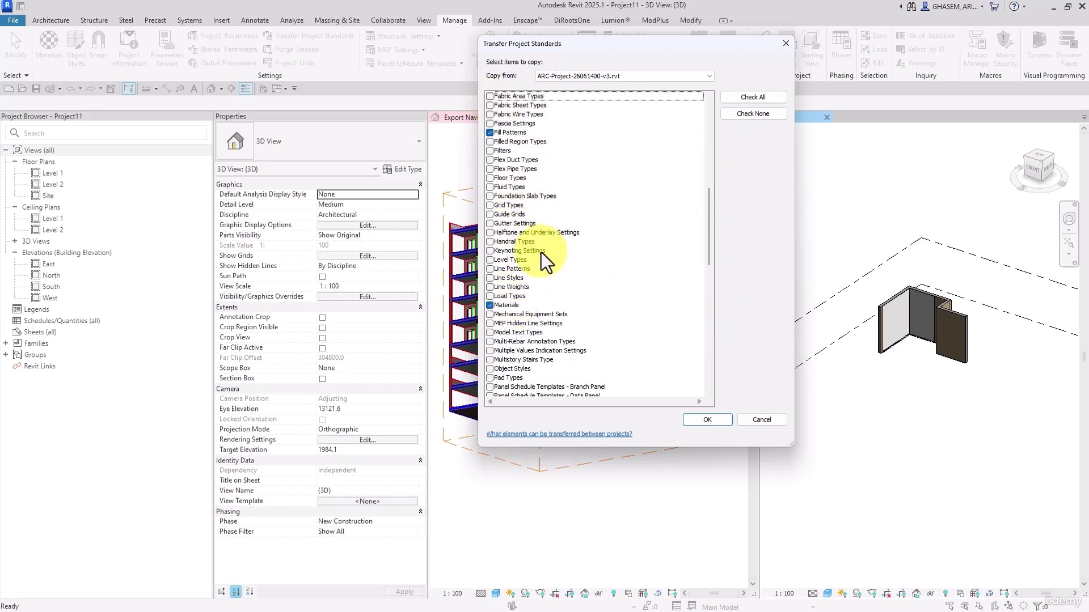
{"action": "scroll", "coordinate": [524, 250], "scroll_direction": "up", "scroll_amount": 3}
{"action": "left_click", "coordinate": [509, 260]}
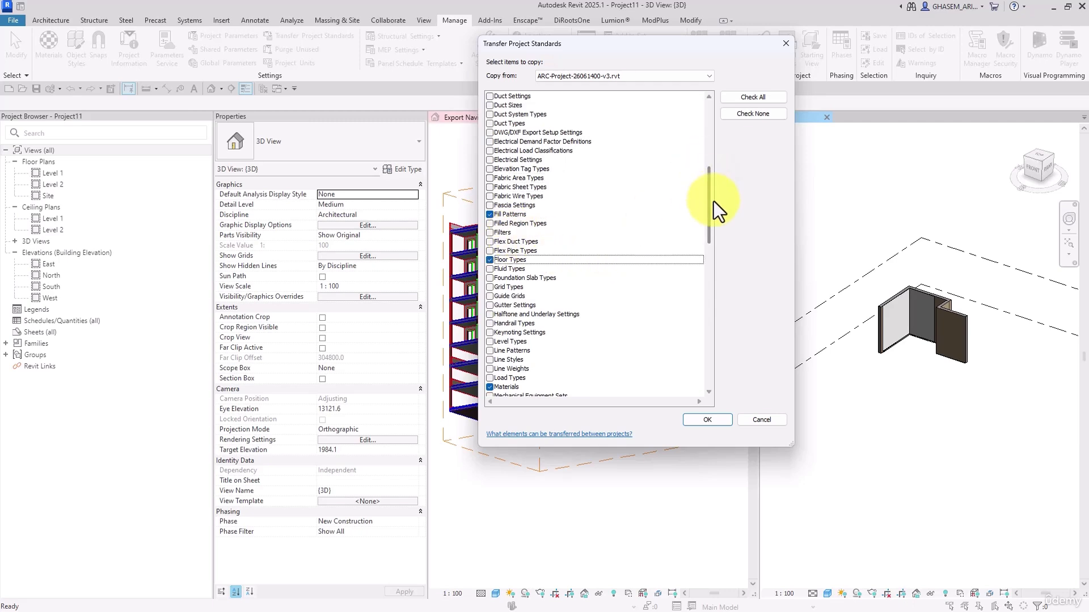
{"action": "left_click_drag", "start_coordinate": [711, 211], "coordinate": [709, 335]}
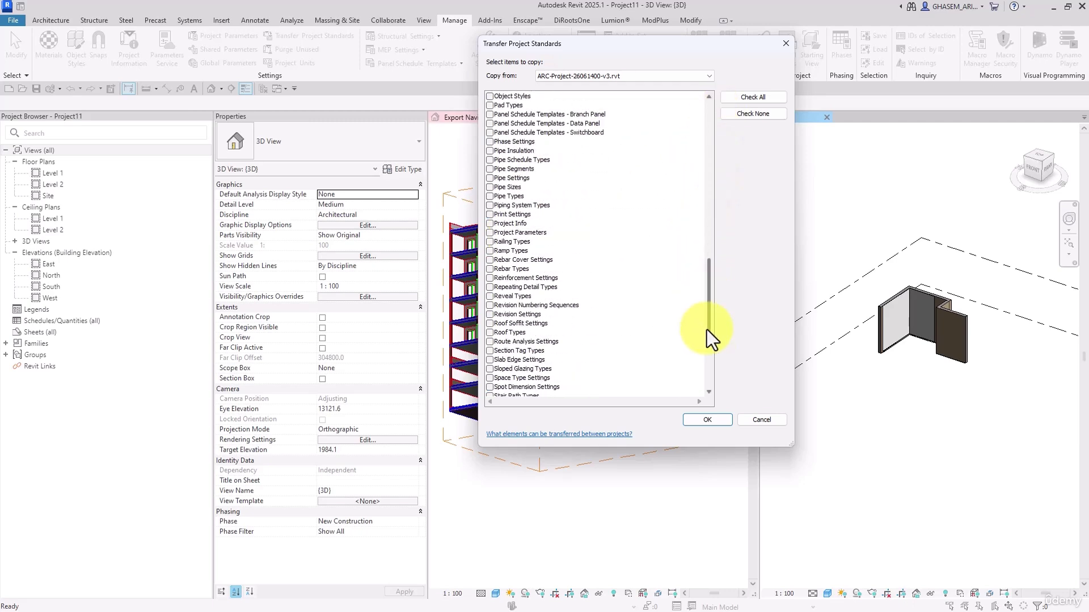
{"action": "left_click", "coordinate": [707, 420]}
{"action": "left_click", "coordinate": [496, 355]}
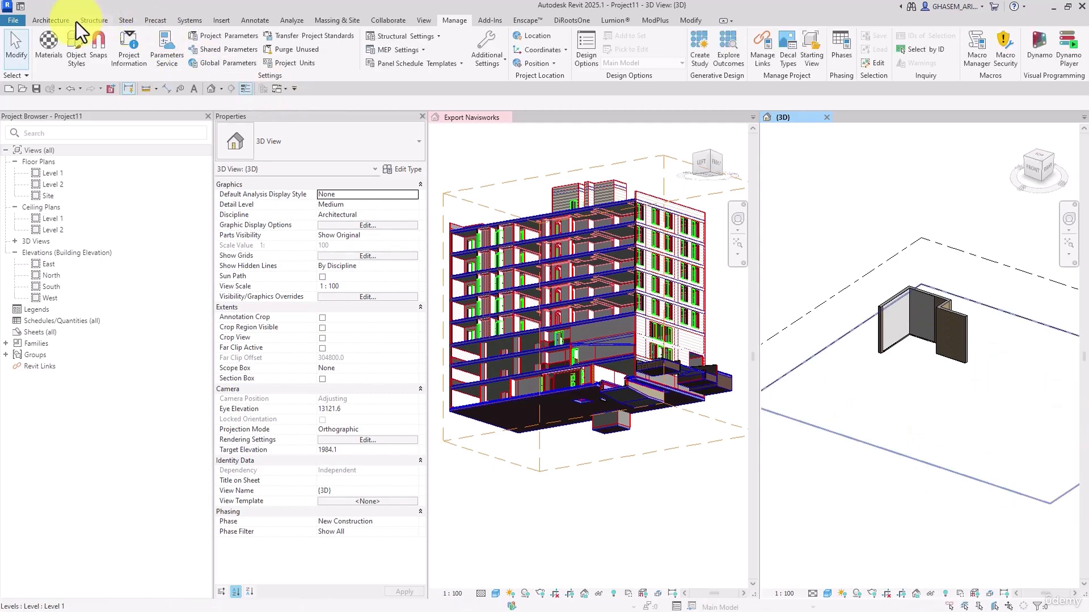
Check which floor types are available for a new architectural floor, and cancel the floor sketch
{"action": "left_click", "coordinate": [50, 17]}
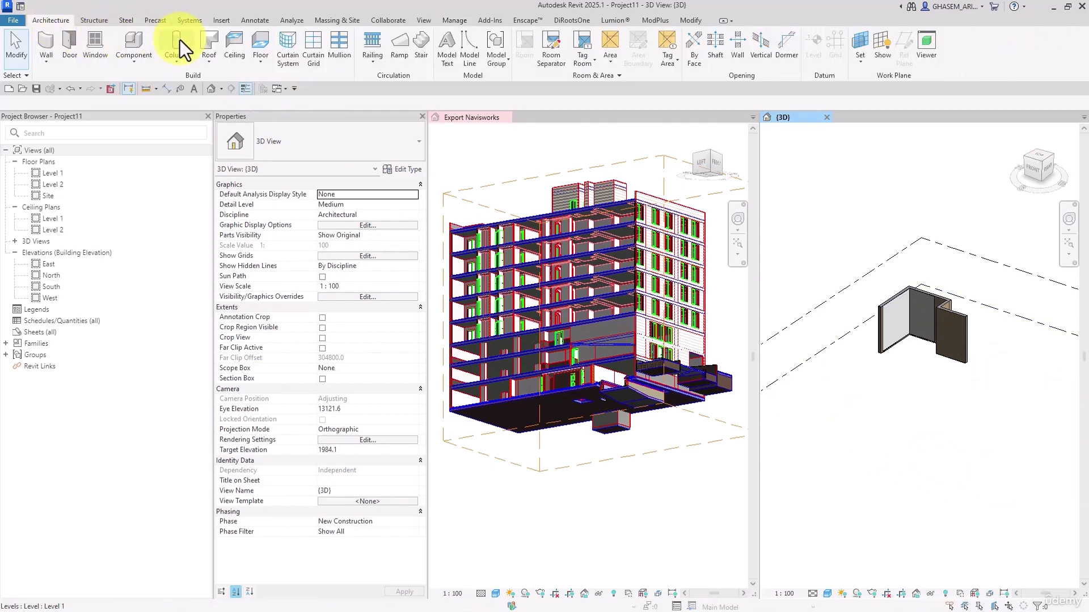
{"action": "left_click", "coordinate": [263, 36]}
{"action": "left_click", "coordinate": [317, 124]}
{"action": "left_click_drag", "start_coordinate": [416, 326], "coordinate": [418, 171]}
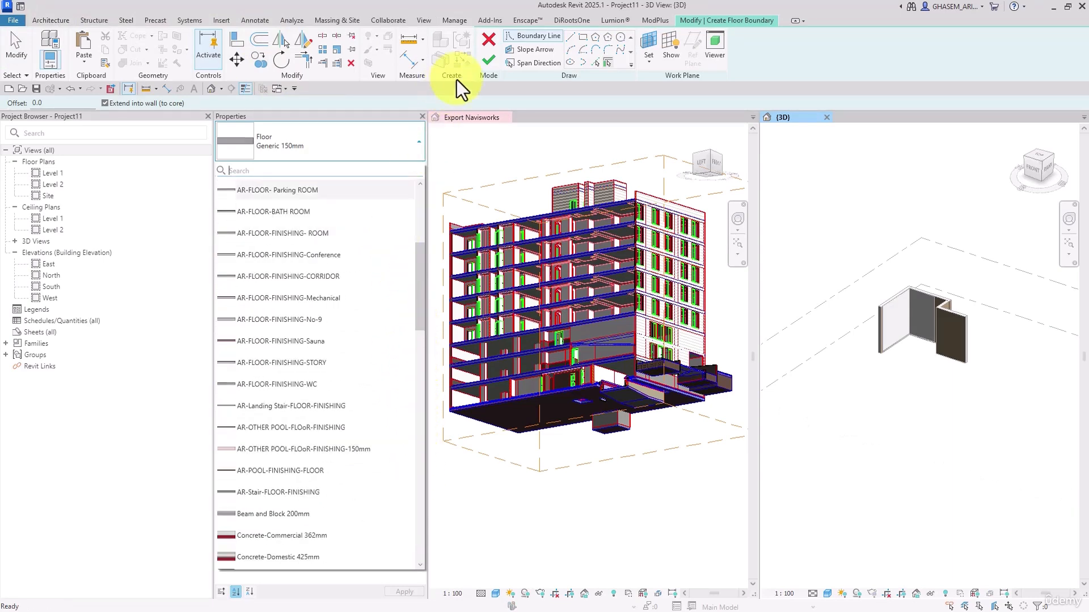
{"action": "left_click", "coordinate": [488, 45]}
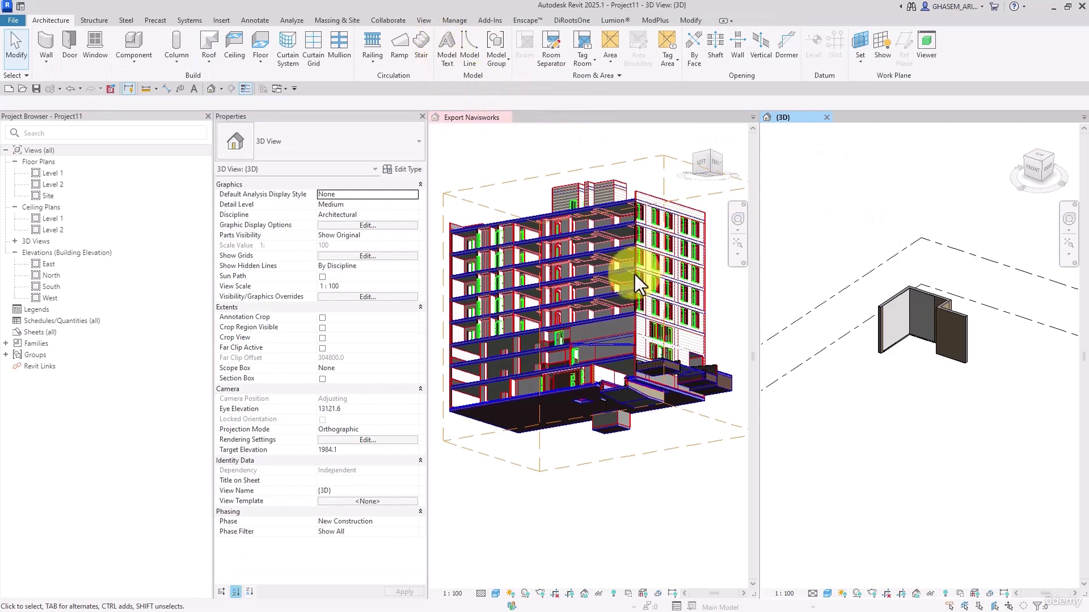
Switch to the source building project and collapse the entire Project Browser tree
{"action": "middle_click_drag", "start_coordinate": [886, 250], "coordinate": [896, 249]}
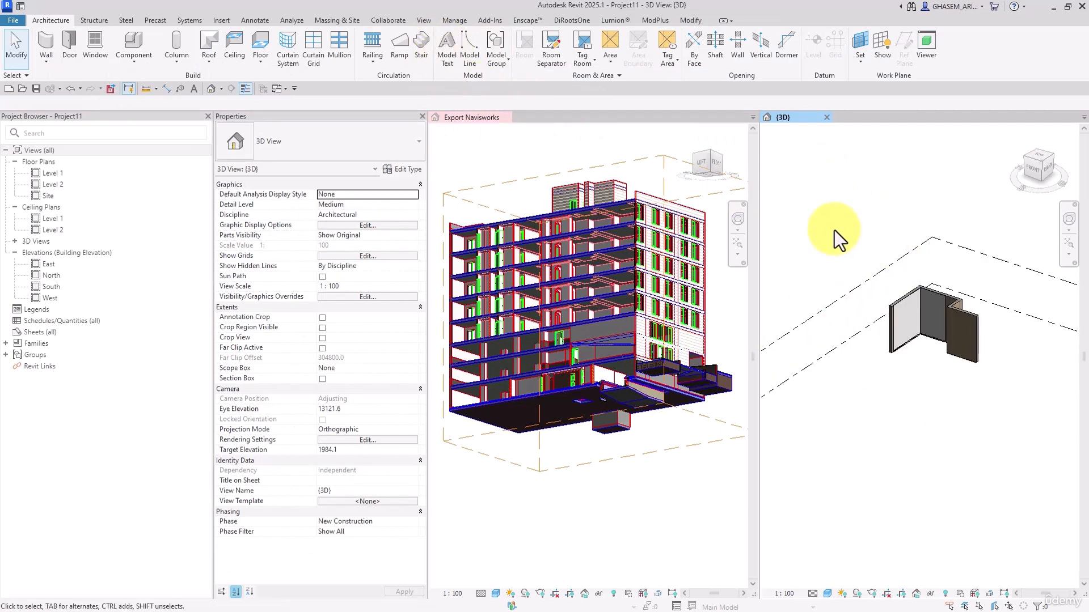
{"action": "left_click", "coordinate": [515, 172]}
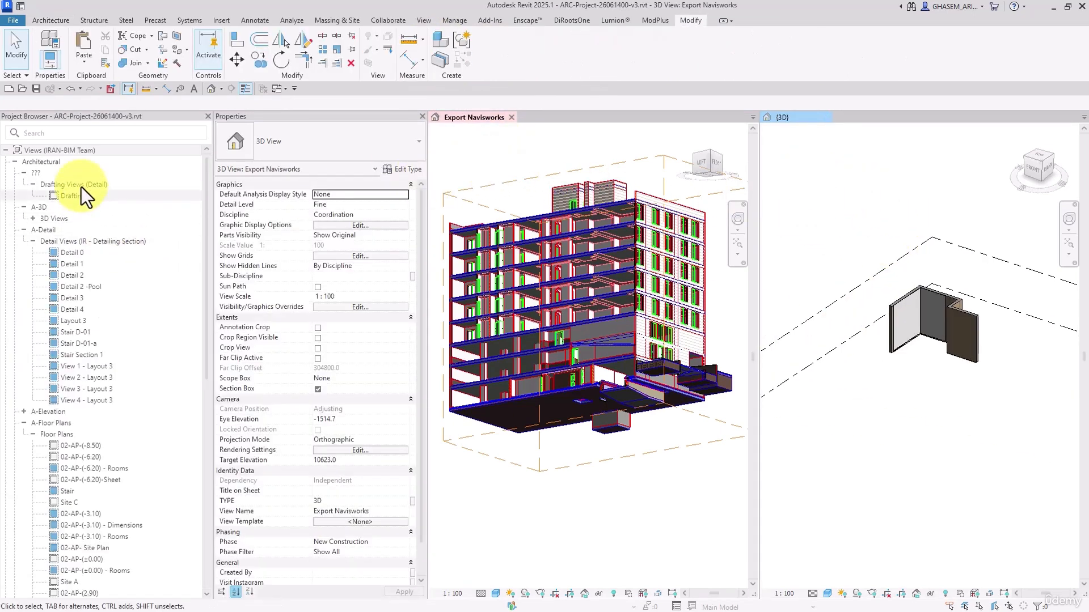
{"action": "right_click", "coordinate": [70, 152]}
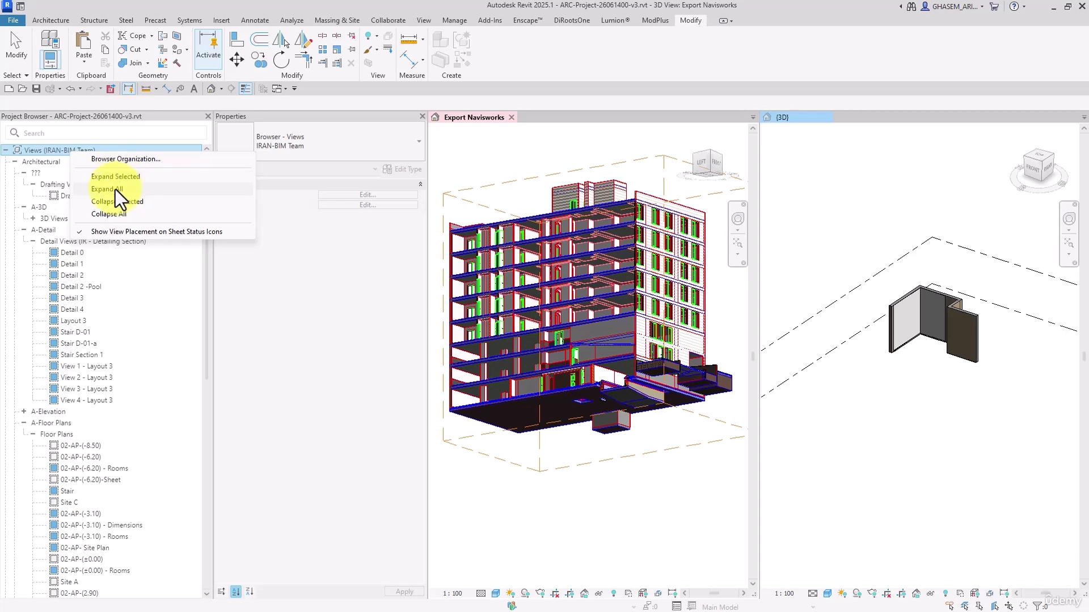
{"action": "left_click", "coordinate": [115, 189]}
{"action": "right_click", "coordinate": [73, 150]}
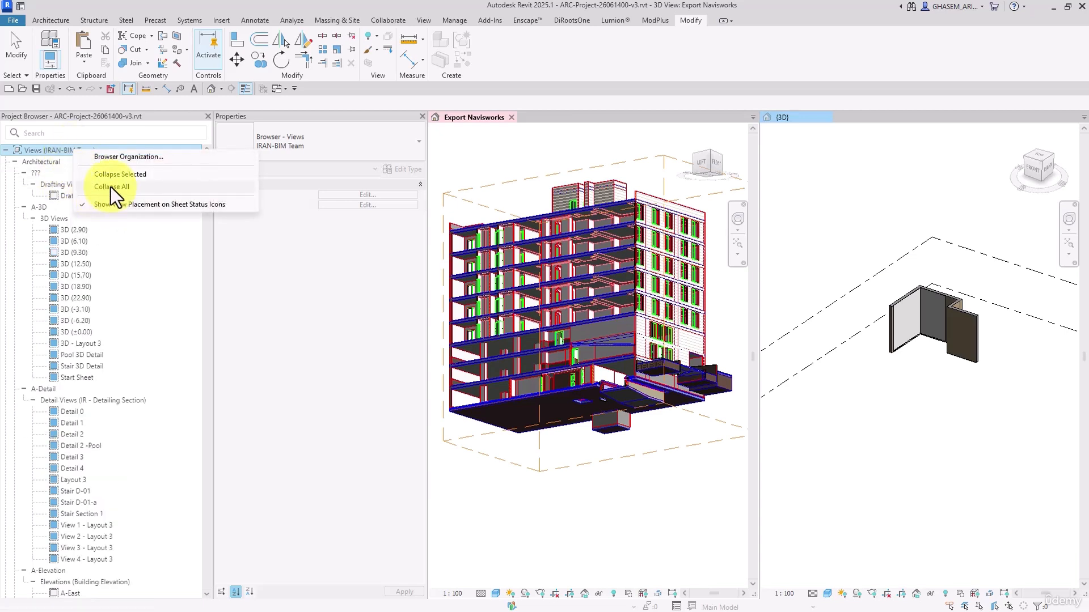
{"action": "left_click", "coordinate": [111, 188]}
Copy the Wall Takeoff schedule from the source project's Walls schedules to the clipboard
{"action": "double_click", "coordinate": [16, 173]}
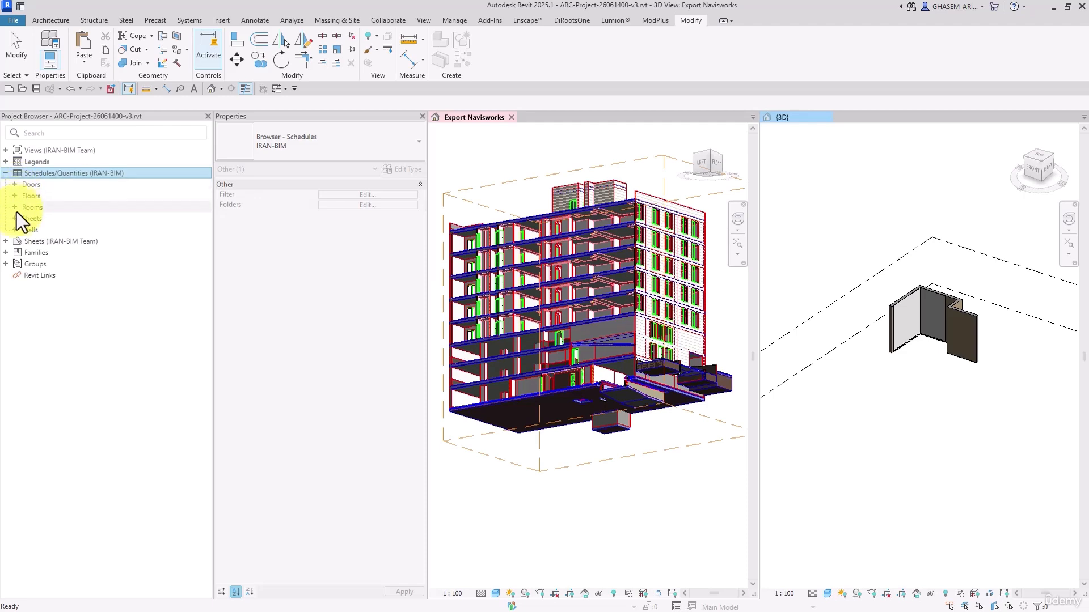
{"action": "double_click", "coordinate": [15, 229]}
{"action": "right_click", "coordinate": [59, 242]}
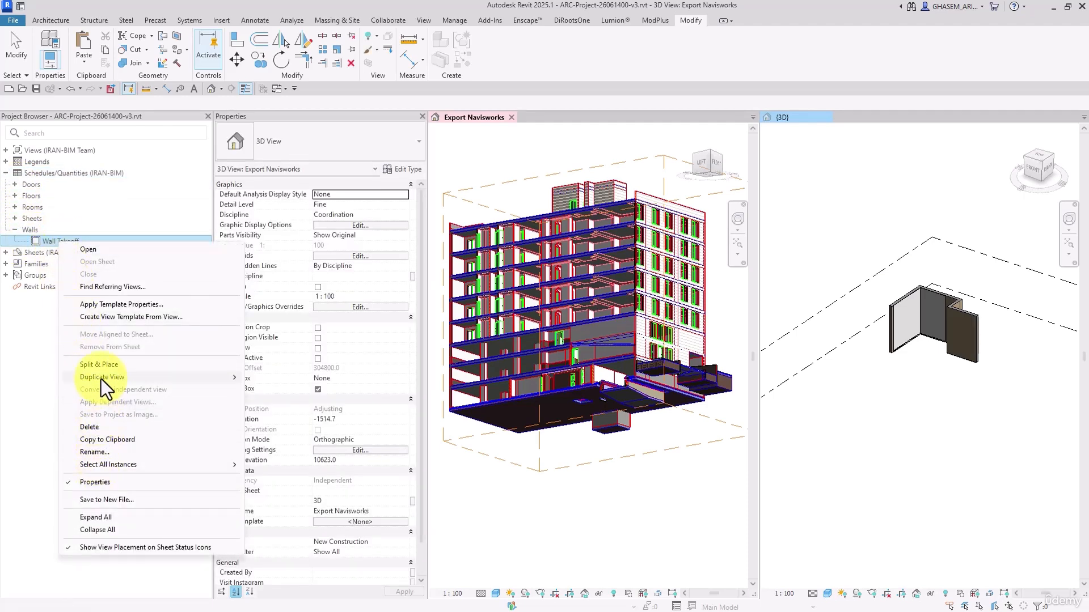
{"action": "left_click", "coordinate": [104, 440]}
Paste the Wall Takeoff schedule into the new project's Schedules/Quantities and close the schedule view
{"action": "left_click", "coordinate": [885, 451]}
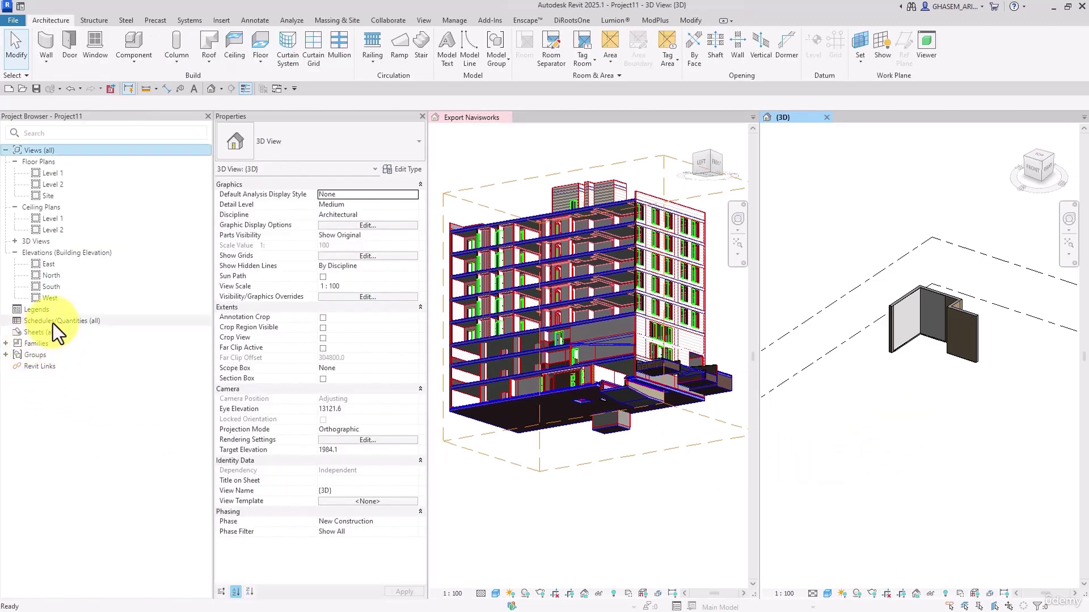
{"action": "right_click", "coordinate": [53, 321]}
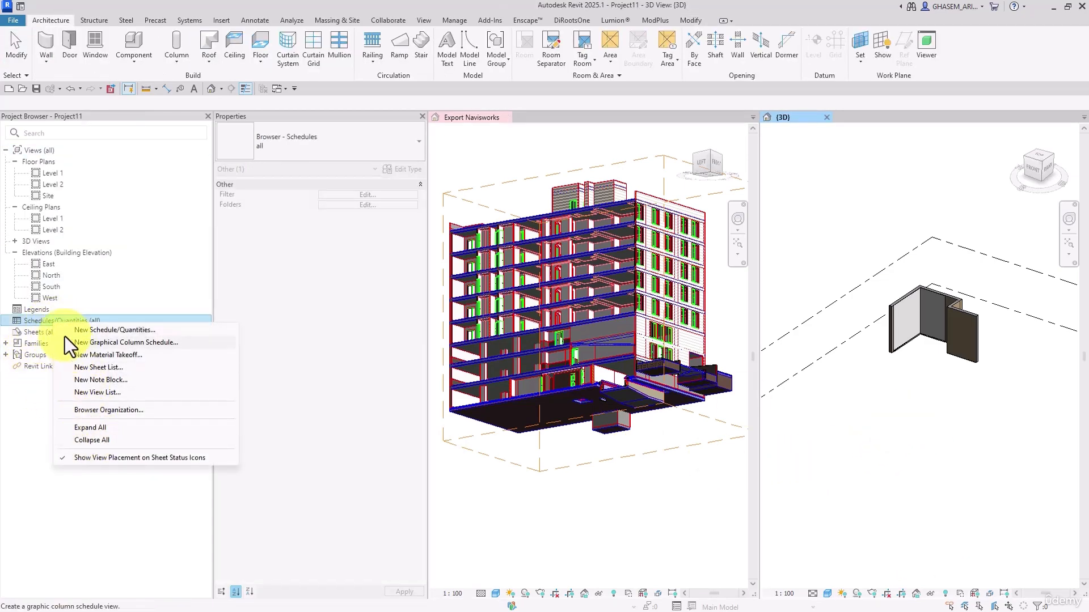
{"action": "left_click", "coordinate": [46, 325]}
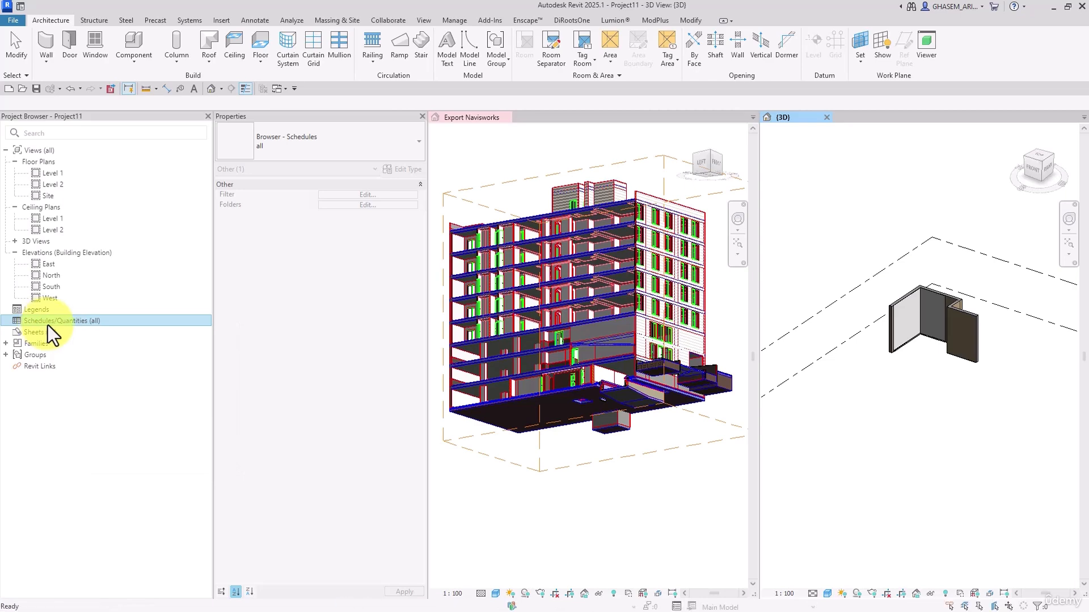
{"action": "key", "text": "ctrl+v"}
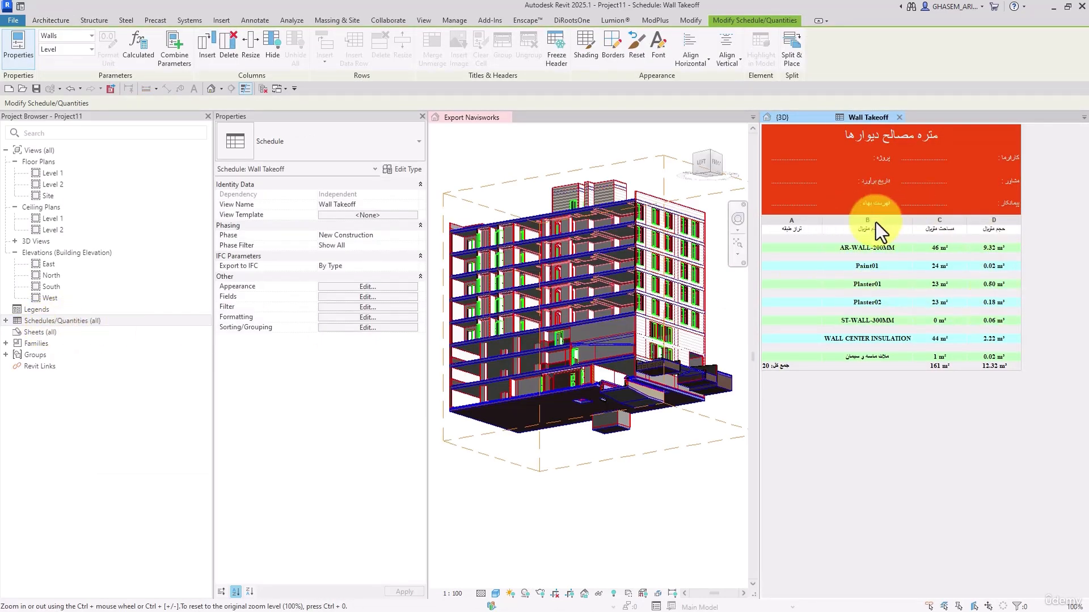
{"action": "left_click", "coordinate": [898, 117]}
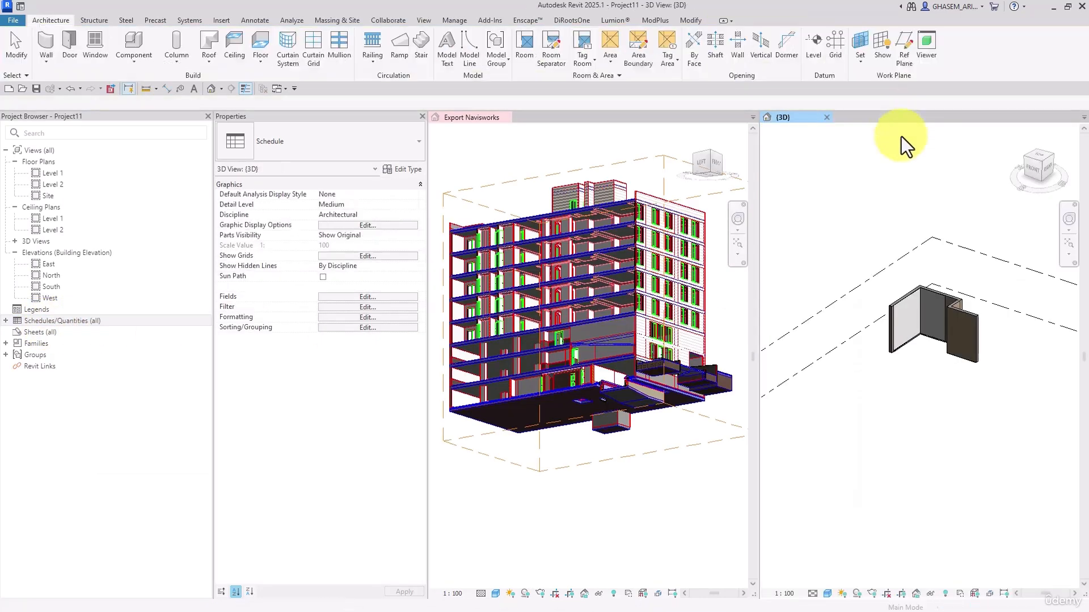
Check the options for inserting views and 2D elements from another project file
{"action": "left_click", "coordinate": [420, 21]}
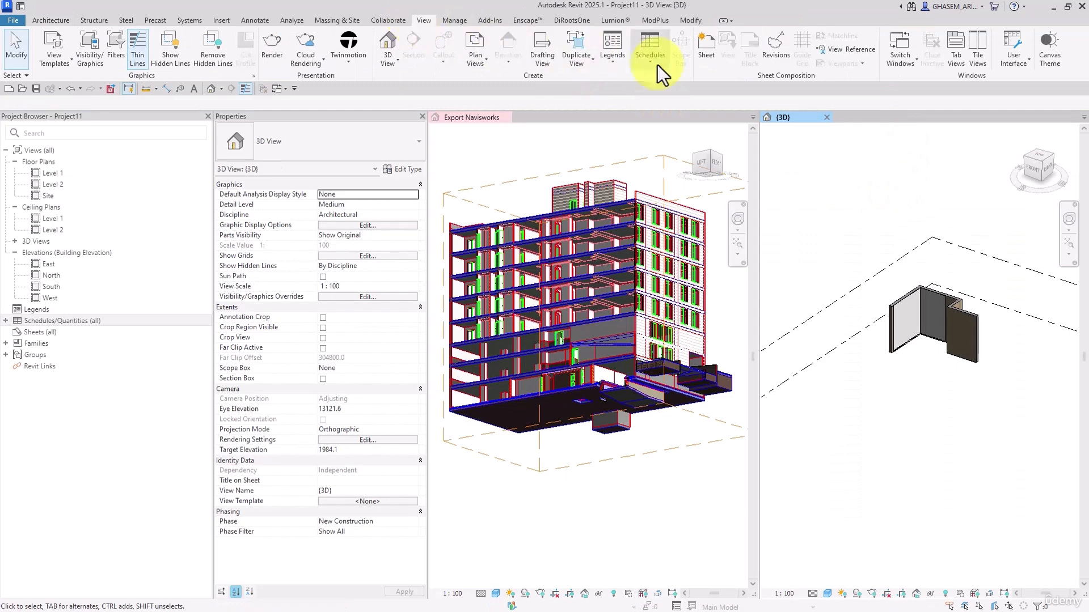
{"action": "left_click", "coordinate": [215, 21]}
{"action": "left_click", "coordinate": [610, 60]}
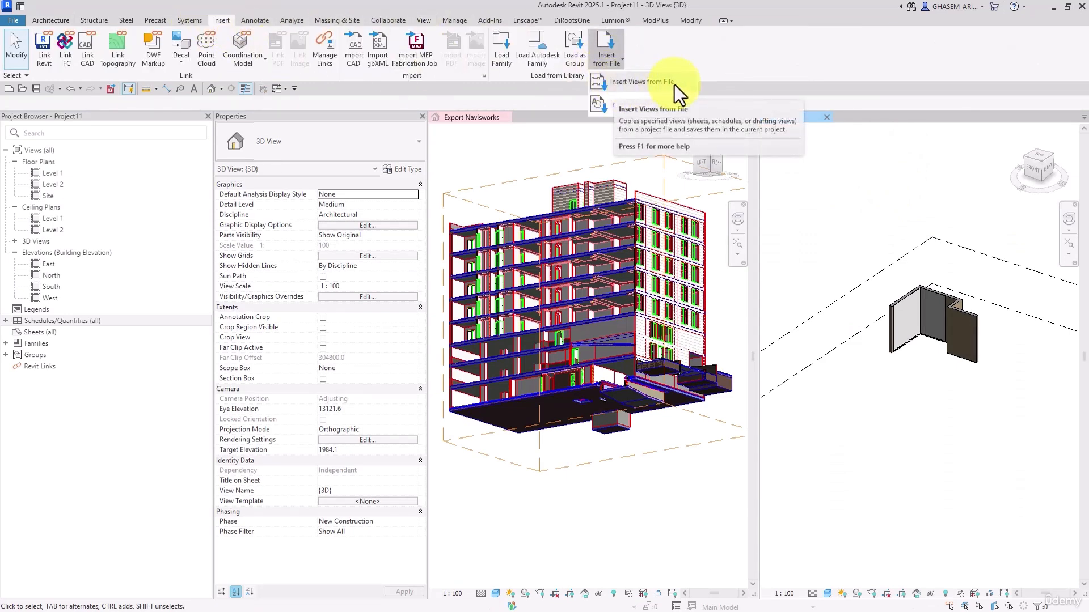
{"action": "left_click", "coordinate": [880, 217]}
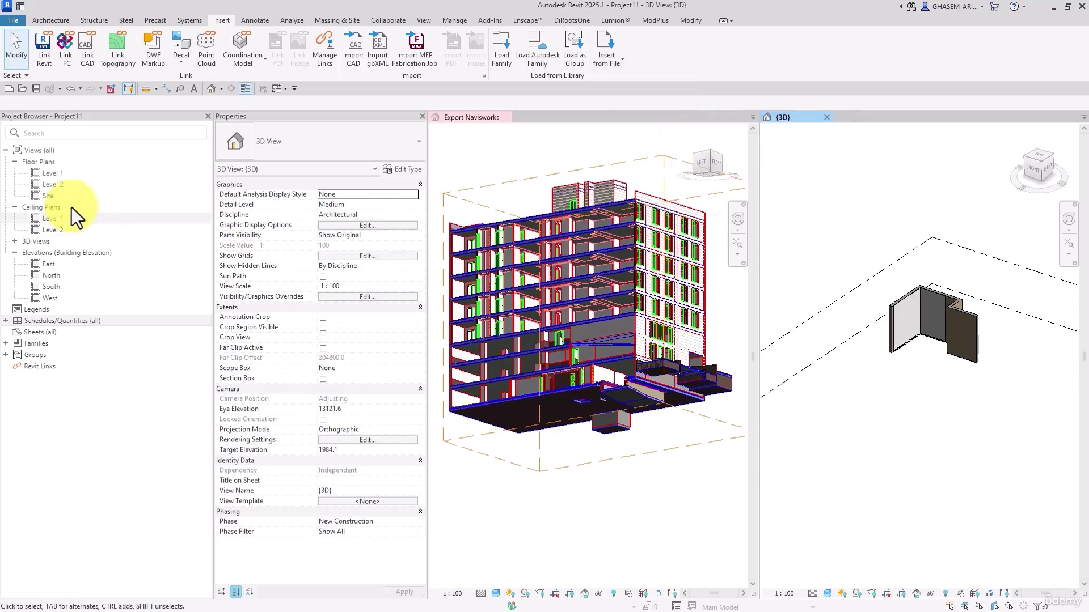
{"action": "left_click", "coordinate": [231, 89]}
{"action": "left_click", "coordinate": [890, 360]}
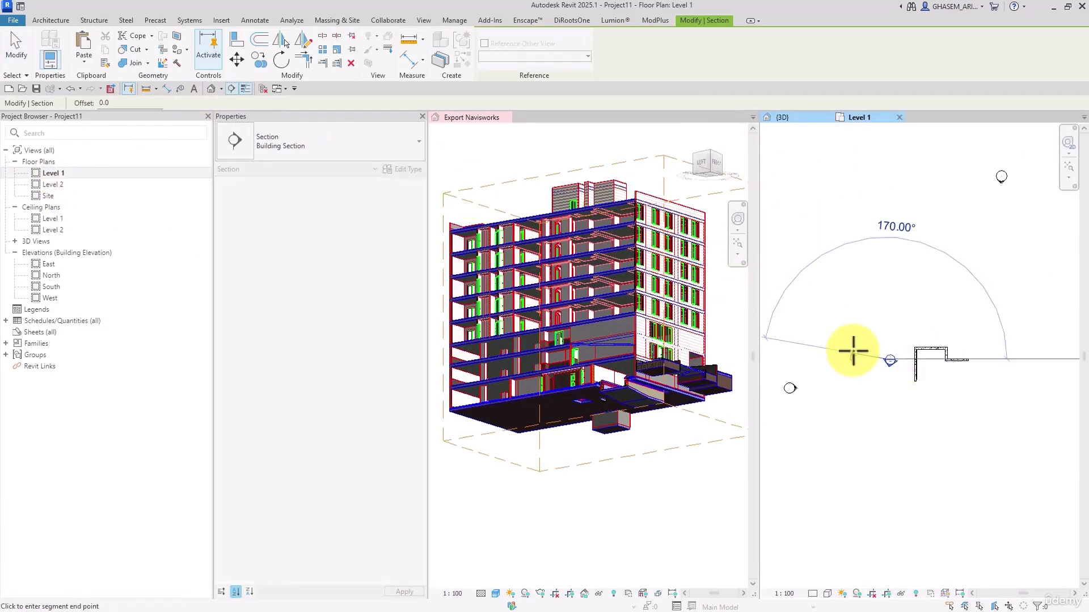
{"action": "key", "text": "Escape"}
{"action": "key", "text": "Escape"}
{"action": "scroll", "coordinate": [925, 366], "scroll_direction": "up", "scroll_amount": 4}
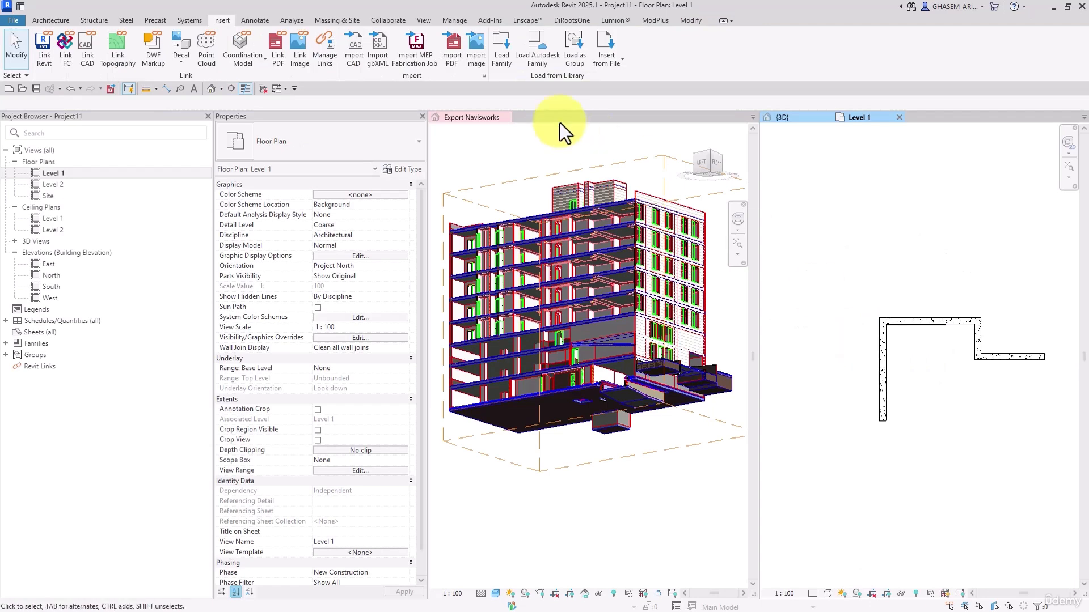
Open the file selection for inserting 2D elements from another project, and cancel it
{"action": "left_click", "coordinate": [607, 60]}
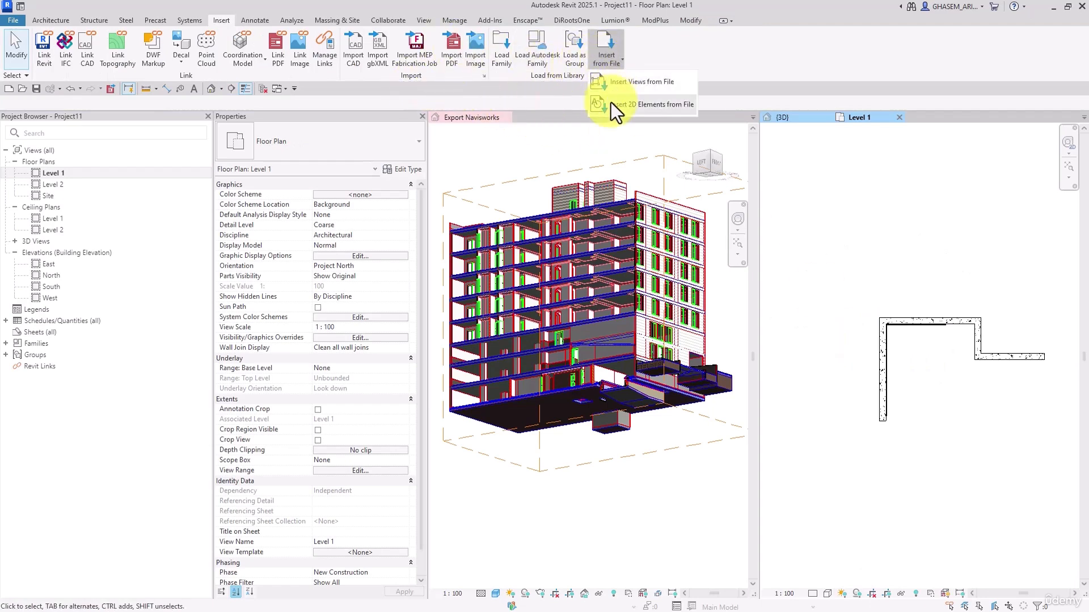
{"action": "left_click", "coordinate": [646, 105]}
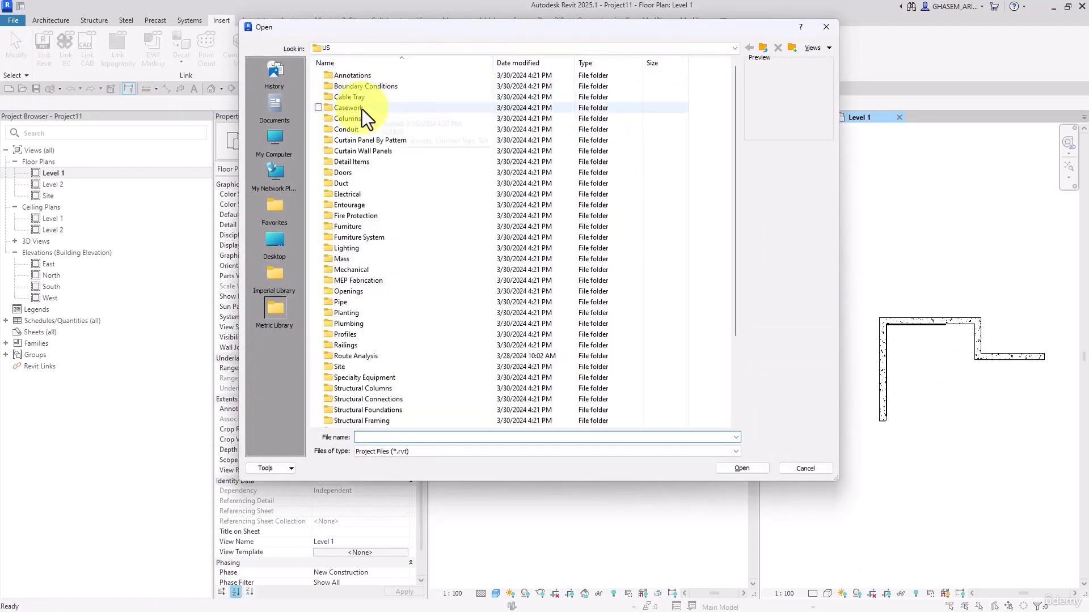
{"action": "left_click", "coordinate": [823, 469]}
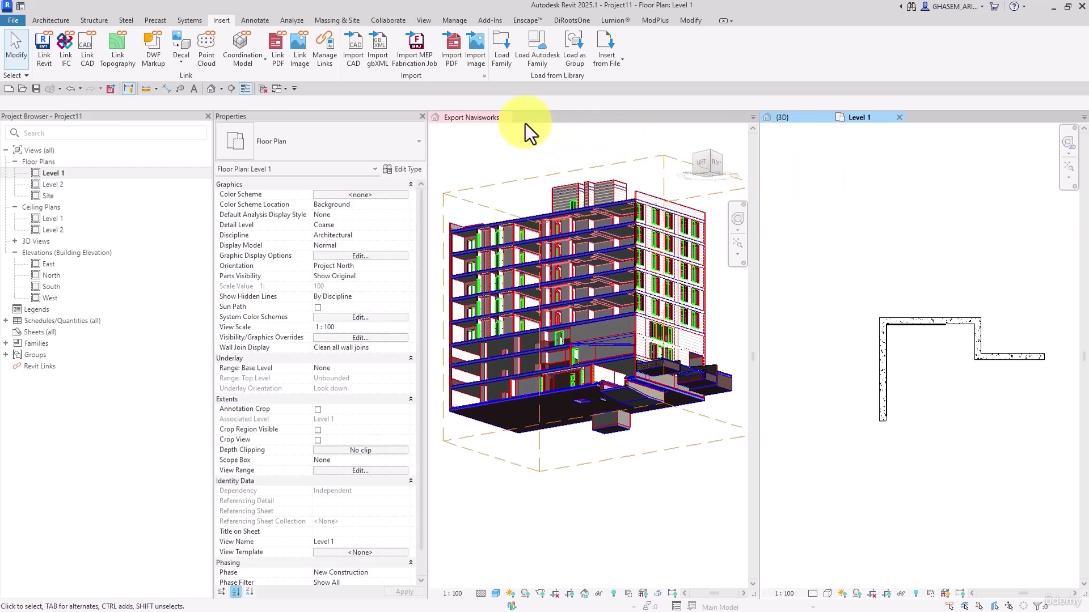
Close the source building project without saving and leave only the new project's 3D view open
{"action": "left_click", "coordinate": [506, 119]}
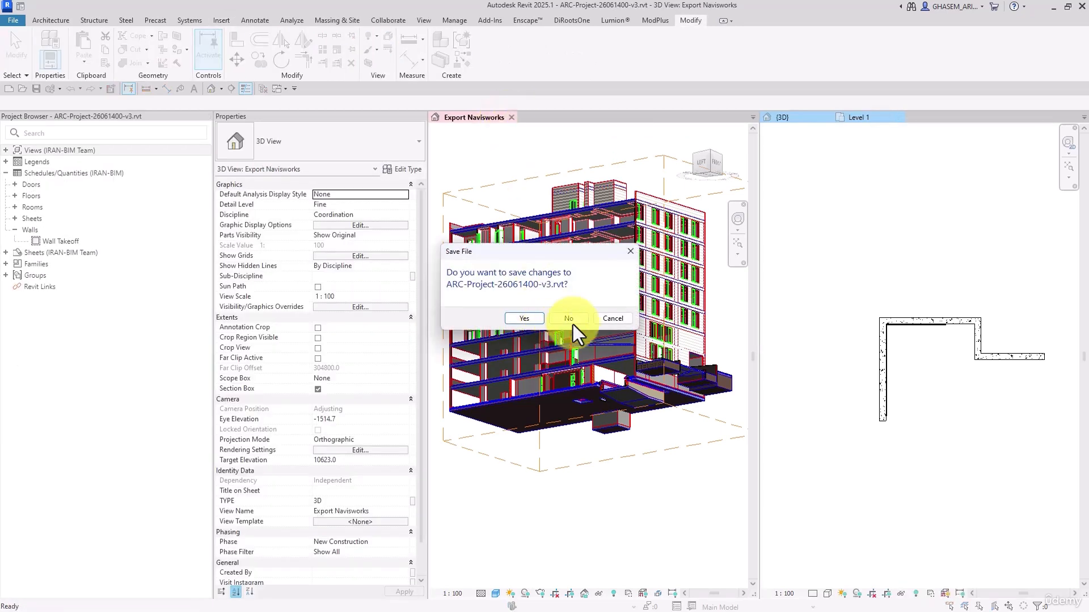
{"action": "left_click", "coordinate": [572, 321]}
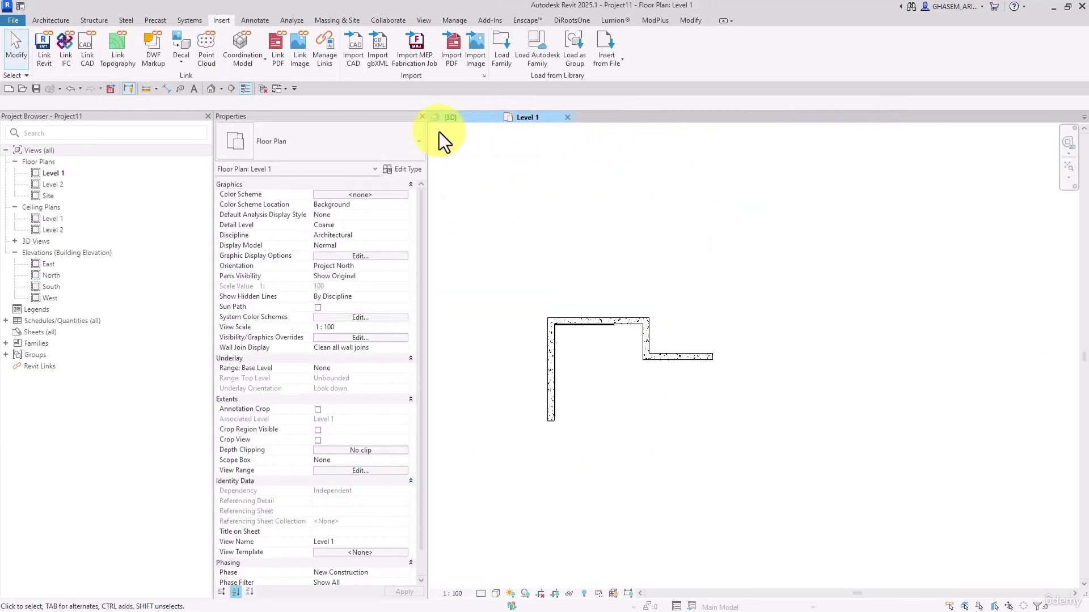
{"action": "left_click", "coordinate": [453, 118]}
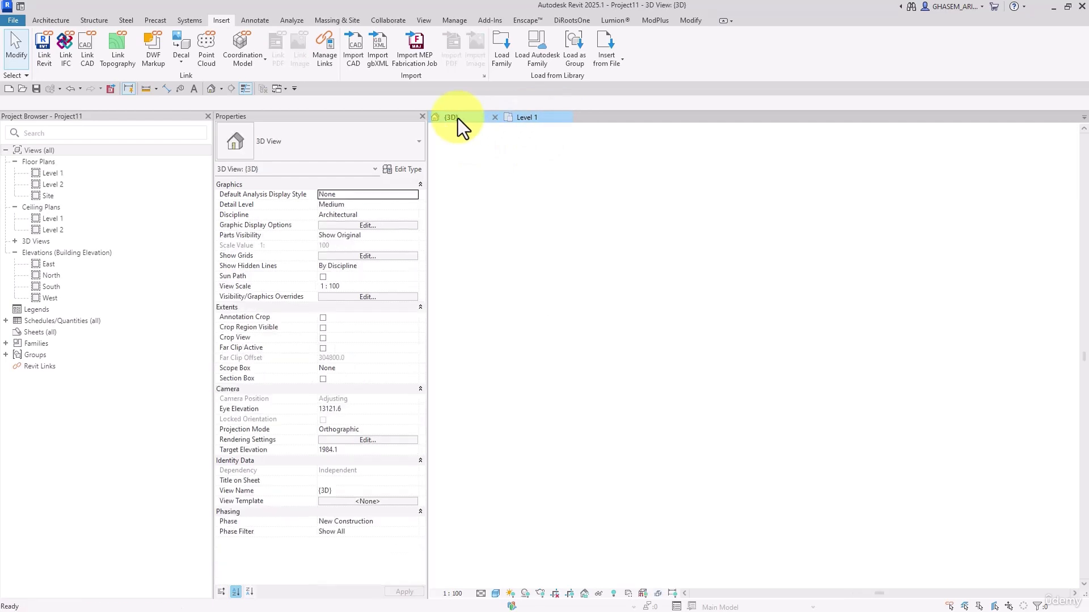
{"action": "left_click", "coordinate": [567, 118]}
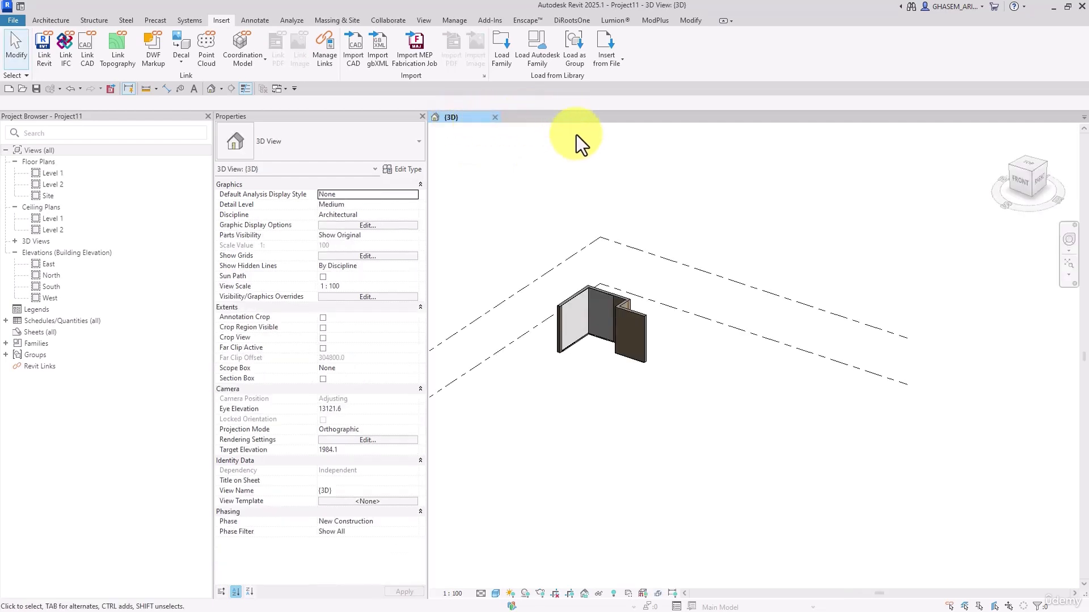
{"action": "middle_click_drag", "start_coordinate": [612, 252], "coordinate": [712, 262]}
{"action": "scroll", "coordinate": [683, 310], "scroll_direction": "up", "scroll_amount": 2}
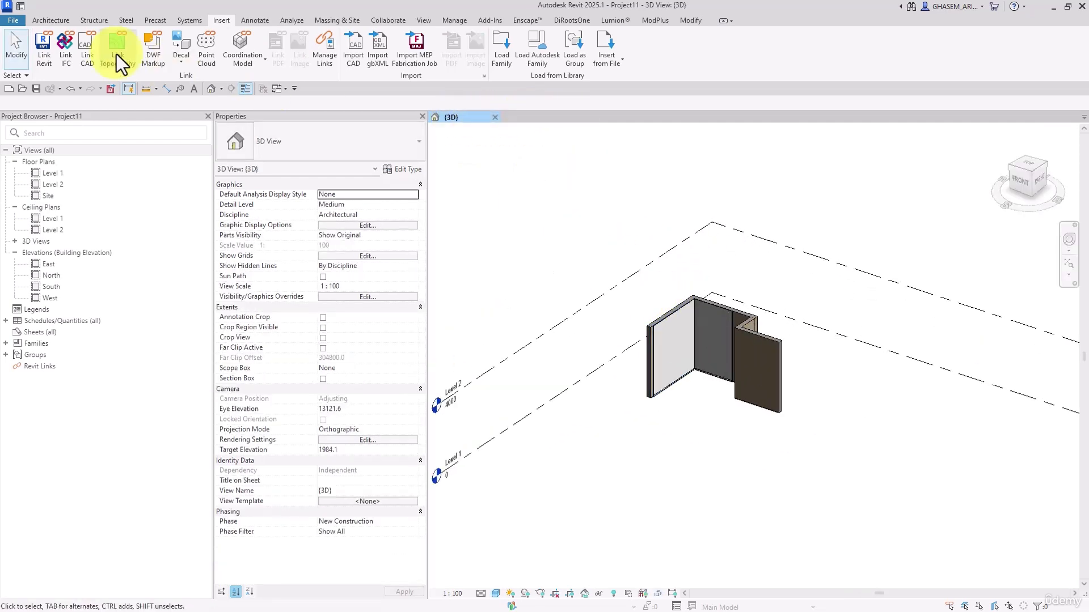
Look through the template files available for creating a new family, and cancel
{"action": "left_click", "coordinate": [55, 23]}
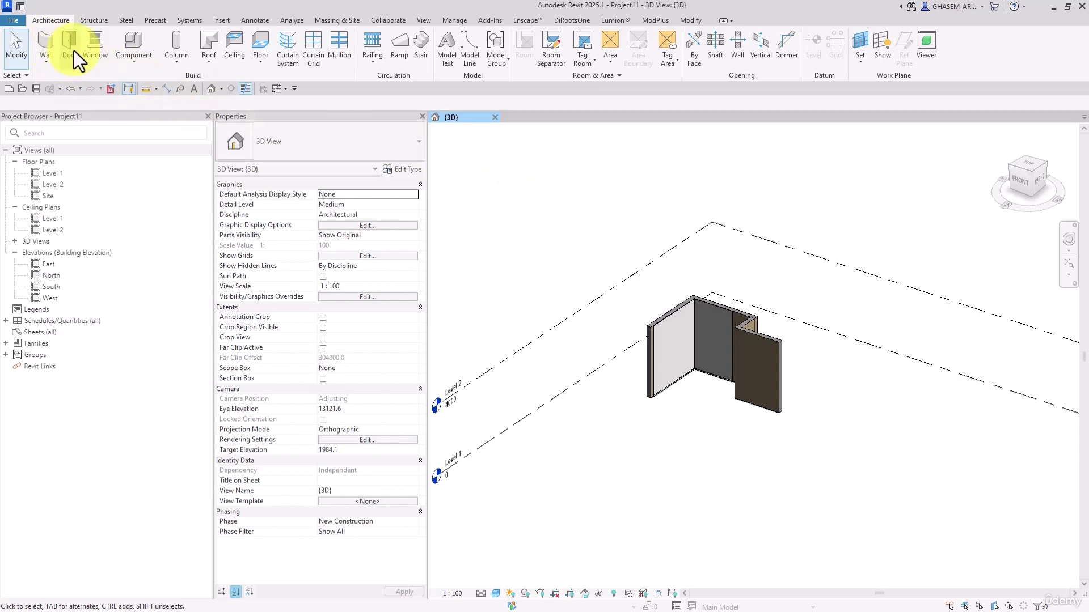
{"action": "left_click", "coordinate": [13, 21]}
{"action": "mouse_move", "coordinate": [72, 63]}
{"action": "left_click", "coordinate": [101, 91]}
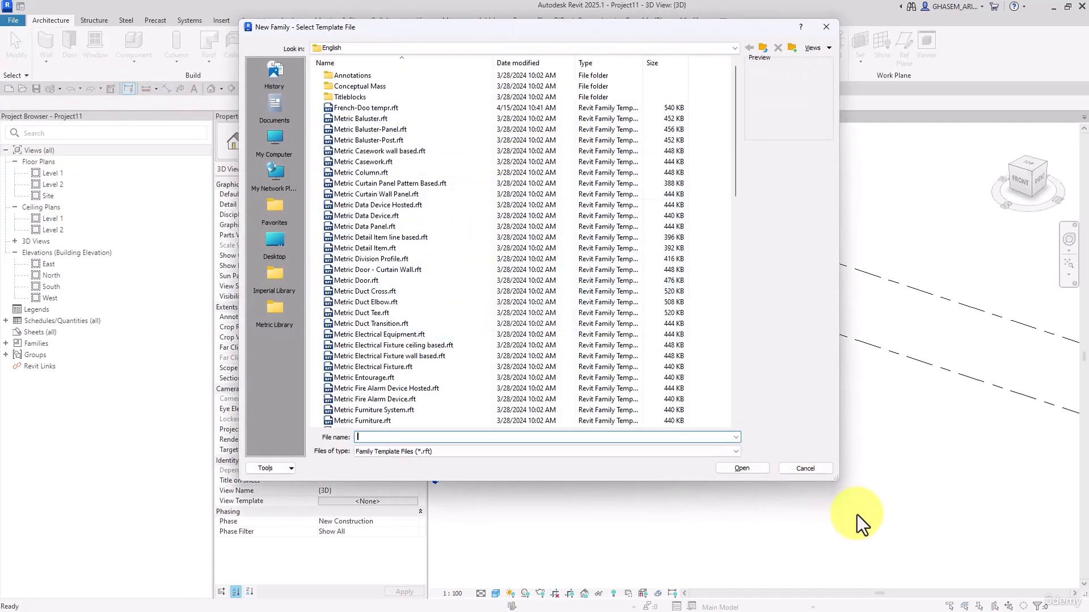
{"action": "left_click", "coordinate": [826, 467]}
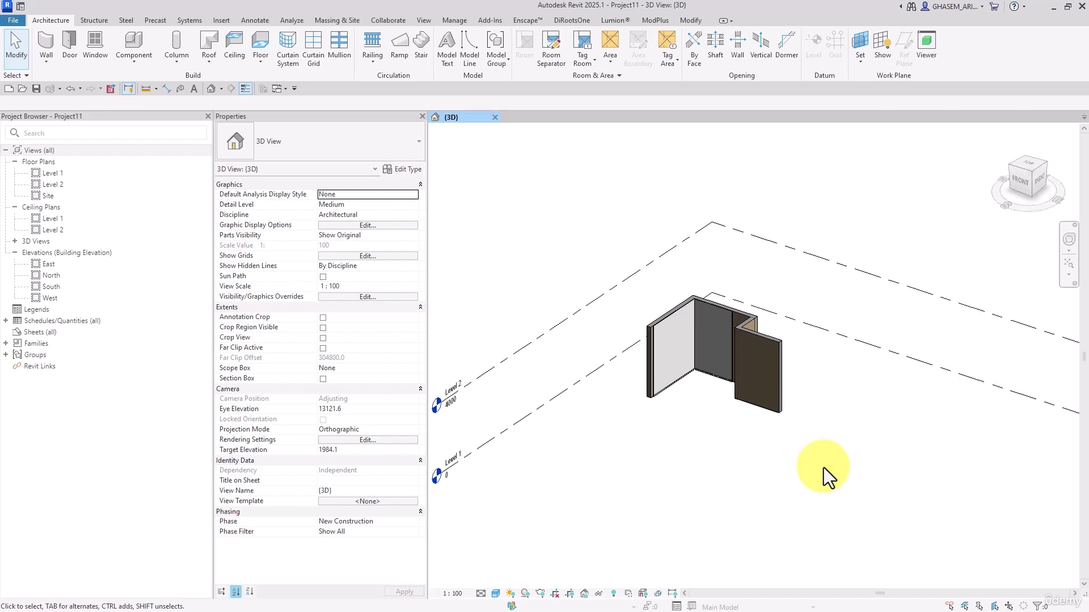
Place an M_Single-Flush 0915 x 2134mm door in the Level 1 plan's upper horizontal wall, about 200 mm from the inner corner at the step
{"action": "double_click", "coordinate": [52, 173]}
{"action": "scroll", "coordinate": [702, 337], "scroll_direction": "up", "scroll_amount": 5}
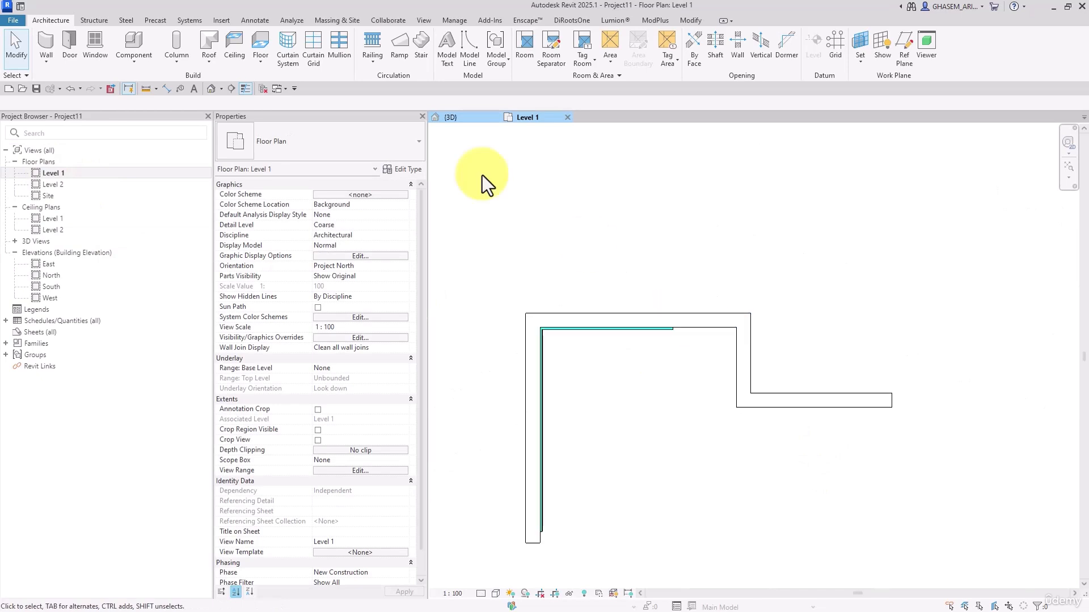
{"action": "left_click", "coordinate": [68, 42]}
{"action": "scroll", "coordinate": [754, 344], "scroll_direction": "up", "scroll_amount": 1}
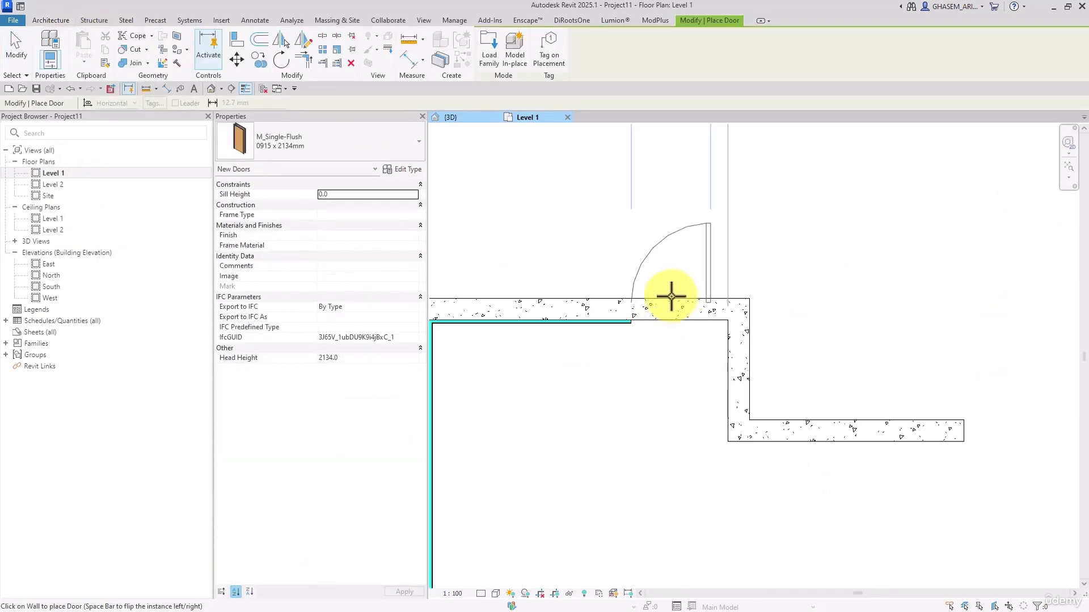
{"action": "left_click", "coordinate": [668, 297]}
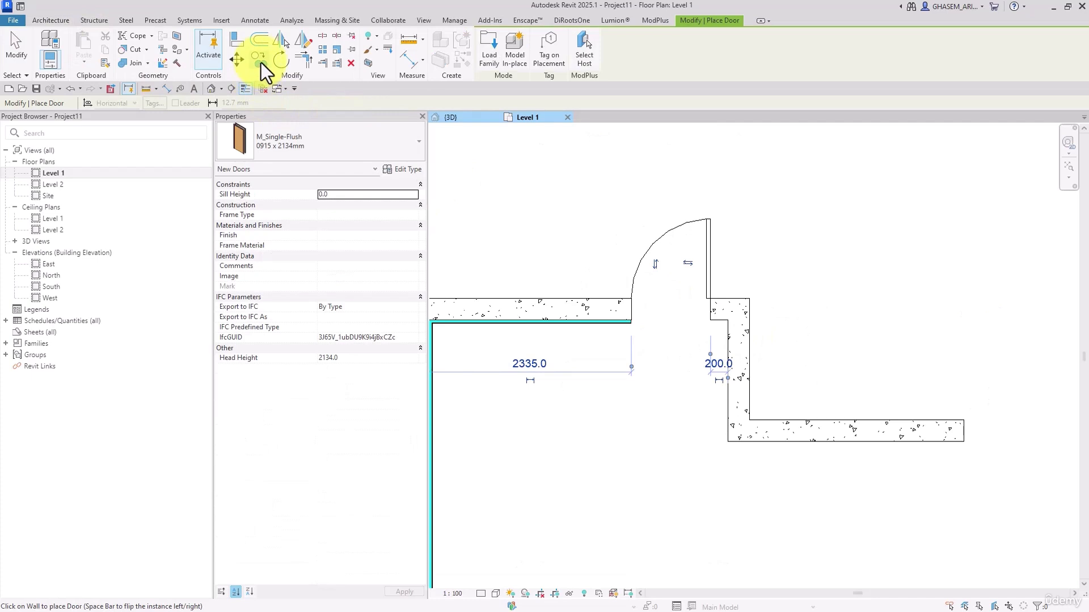
{"action": "left_click", "coordinate": [136, 63]}
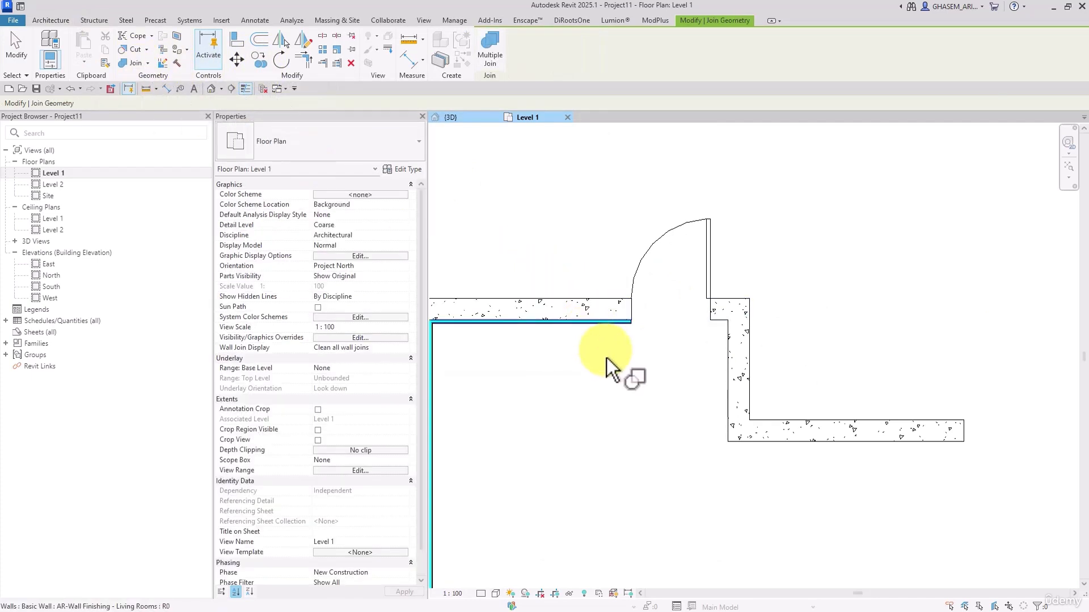
{"action": "key", "text": "Escape"}
Set the Level 1 plan to Fine detail level and the Shaded visual style to inspect the wall layers beside the door
{"action": "scroll", "coordinate": [651, 325], "scroll_direction": "up", "scroll_amount": 2}
{"action": "left_click_drag", "start_coordinate": [621, 253], "coordinate": [564, 255]}
{"action": "left_click", "coordinate": [600, 388]}
{"action": "scroll", "coordinate": [558, 338], "scroll_direction": "up", "scroll_amount": 2}
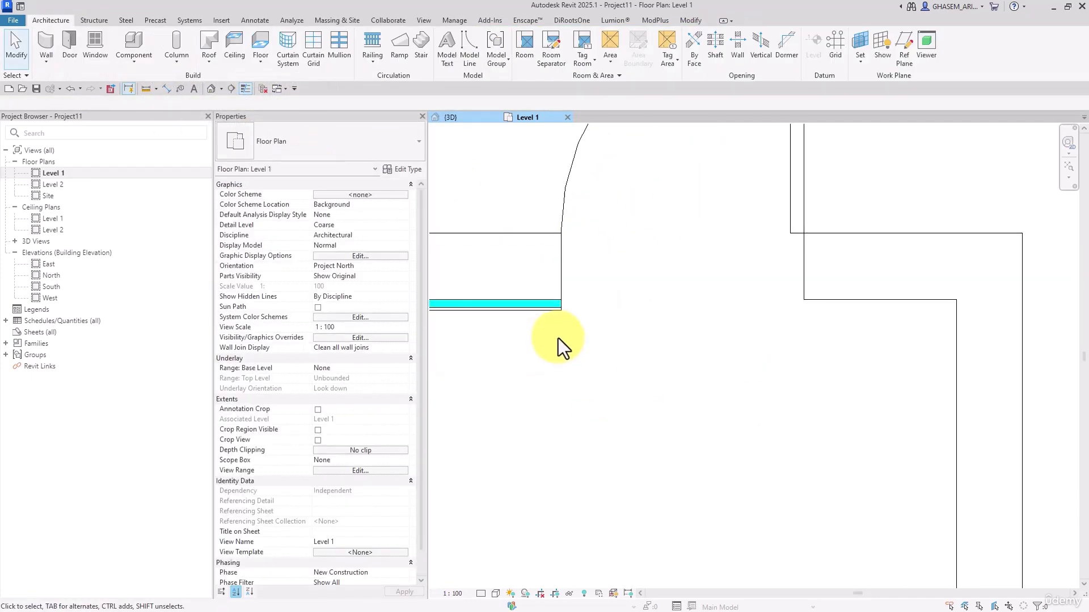
{"action": "middle_click_drag", "start_coordinate": [556, 310], "coordinate": [572, 323]}
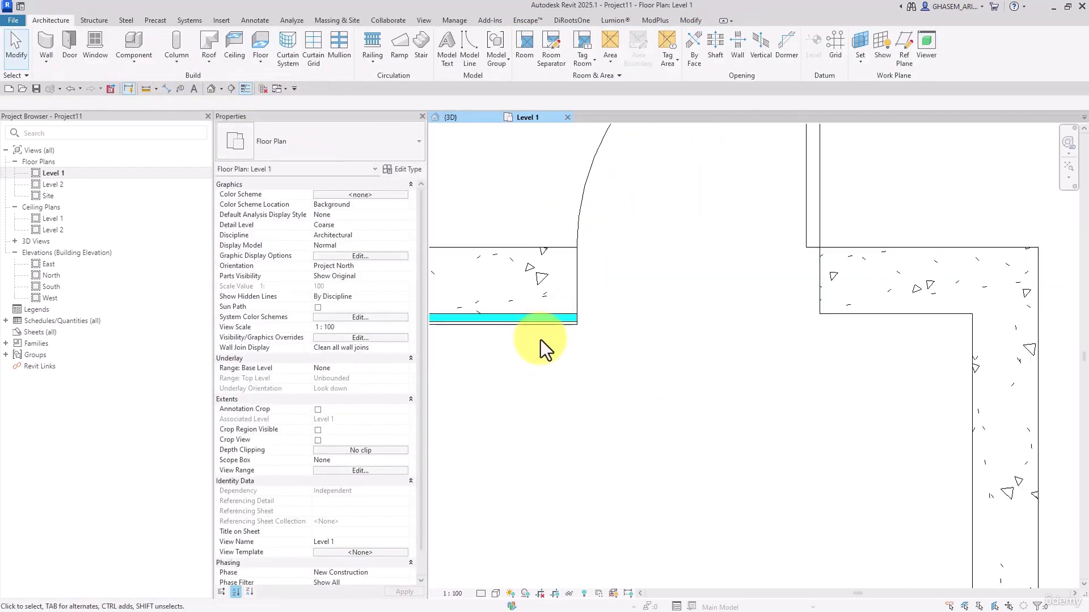
{"action": "left_click", "coordinate": [480, 594]}
{"action": "left_click", "coordinate": [491, 583]}
{"action": "scroll", "coordinate": [621, 384], "scroll_direction": "up", "scroll_amount": 3}
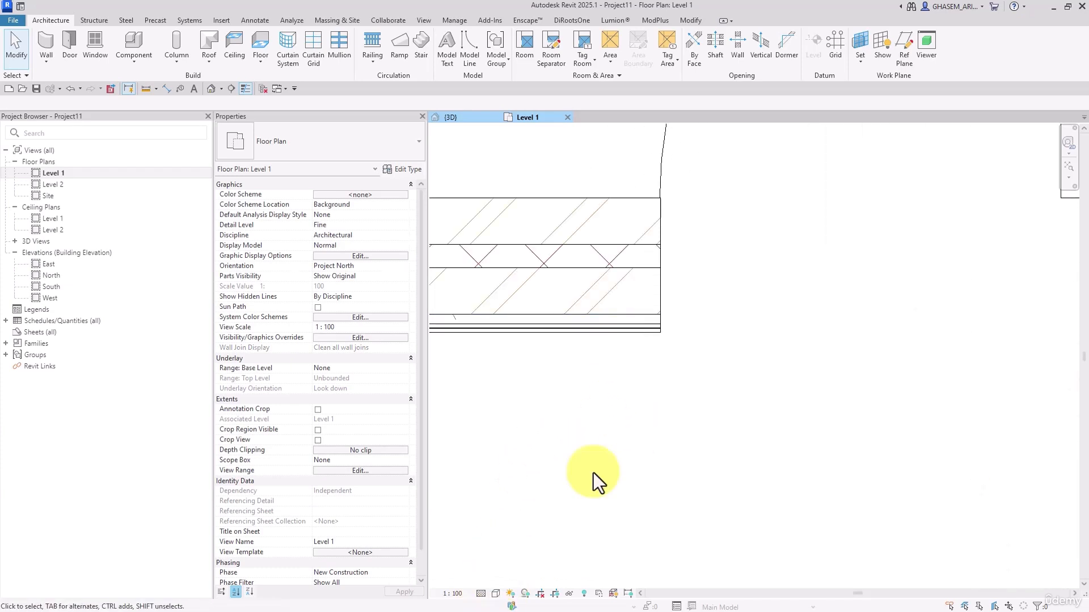
{"action": "left_click", "coordinate": [496, 594]}
{"action": "left_click", "coordinate": [513, 548]}
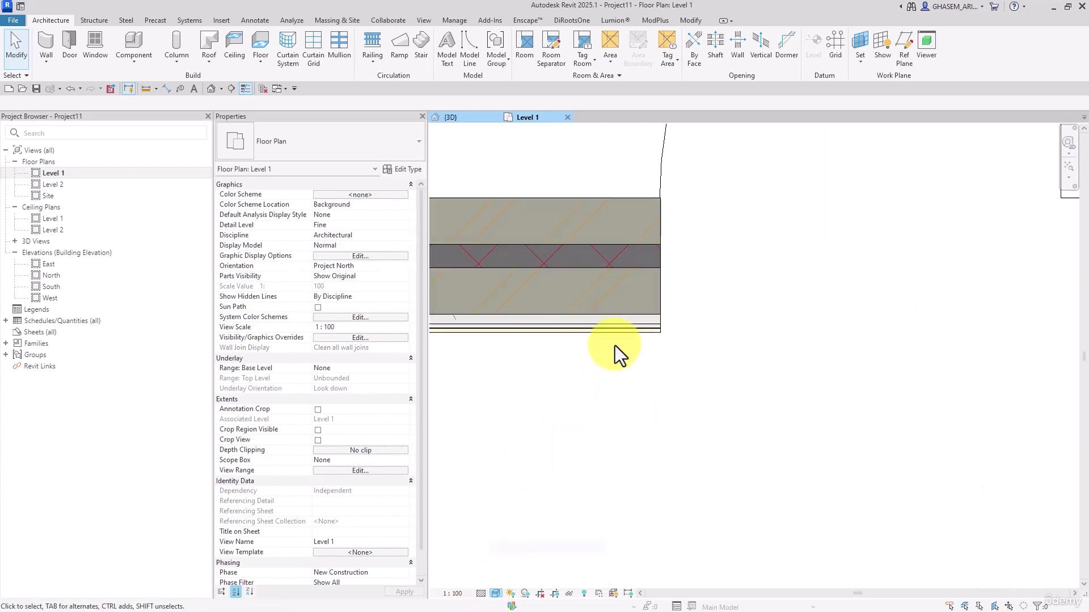
Inspect the Living Rooms finish wall where it ends at the door opening, and close the inactive views
{"action": "left_click", "coordinate": [624, 328]}
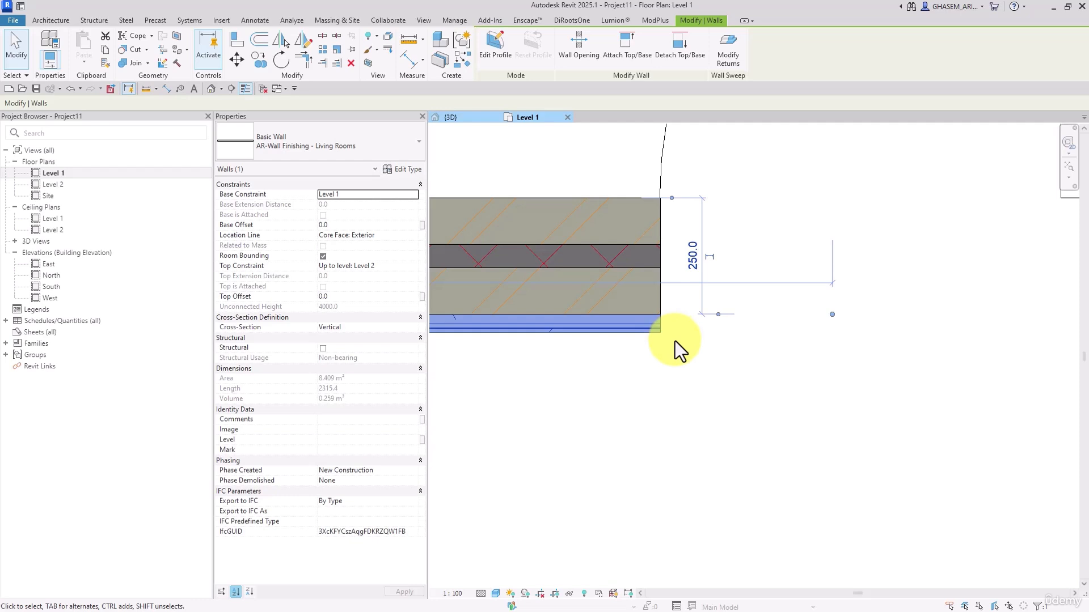
{"action": "left_click", "coordinate": [263, 88]}
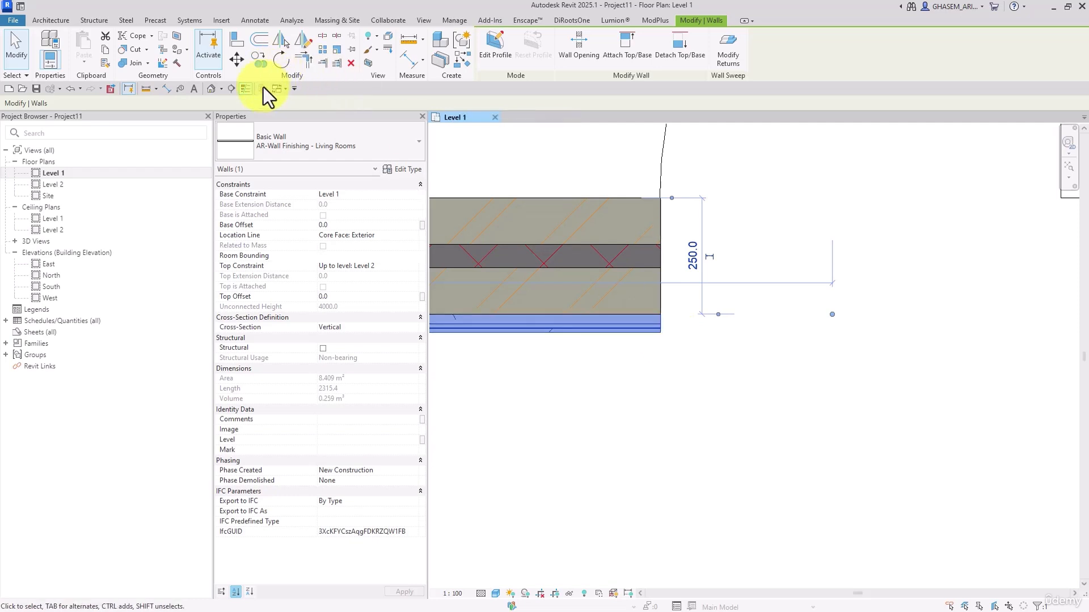
{"action": "left_click", "coordinate": [644, 385]}
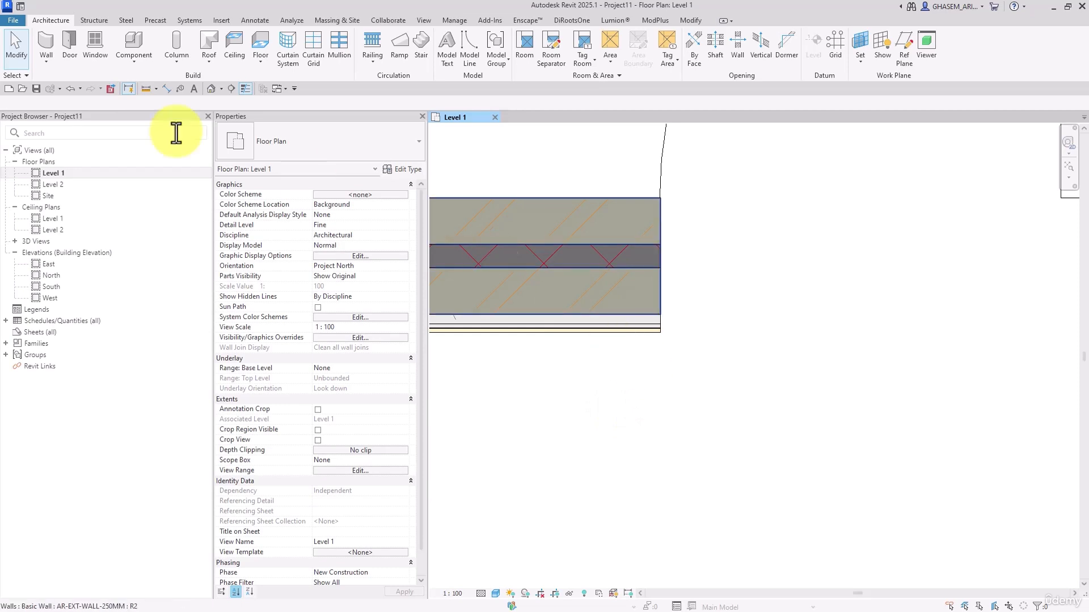
Start an in-place model in the Walls category with the name Walls 1
{"action": "left_click", "coordinate": [146, 60]}
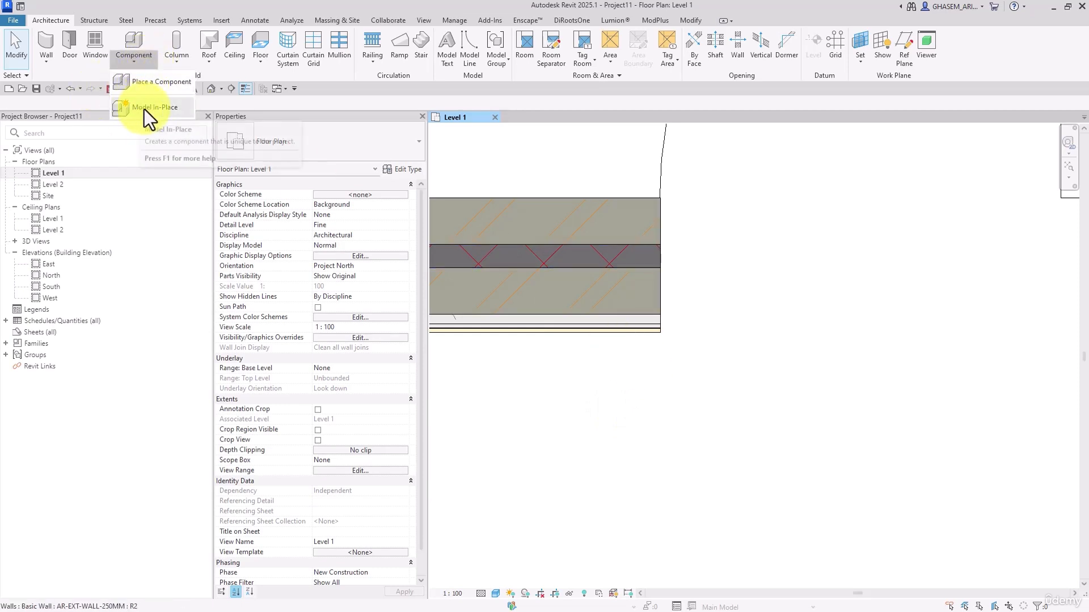
{"action": "left_click", "coordinate": [155, 109]}
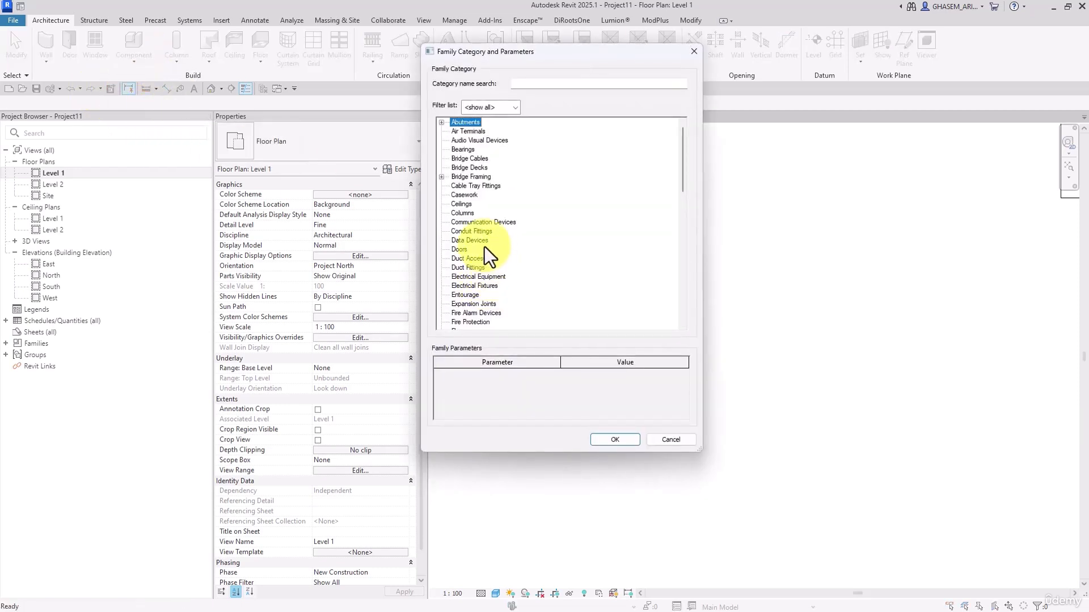
{"action": "key", "text": "w"}
{"action": "left_click", "coordinate": [606, 438]}
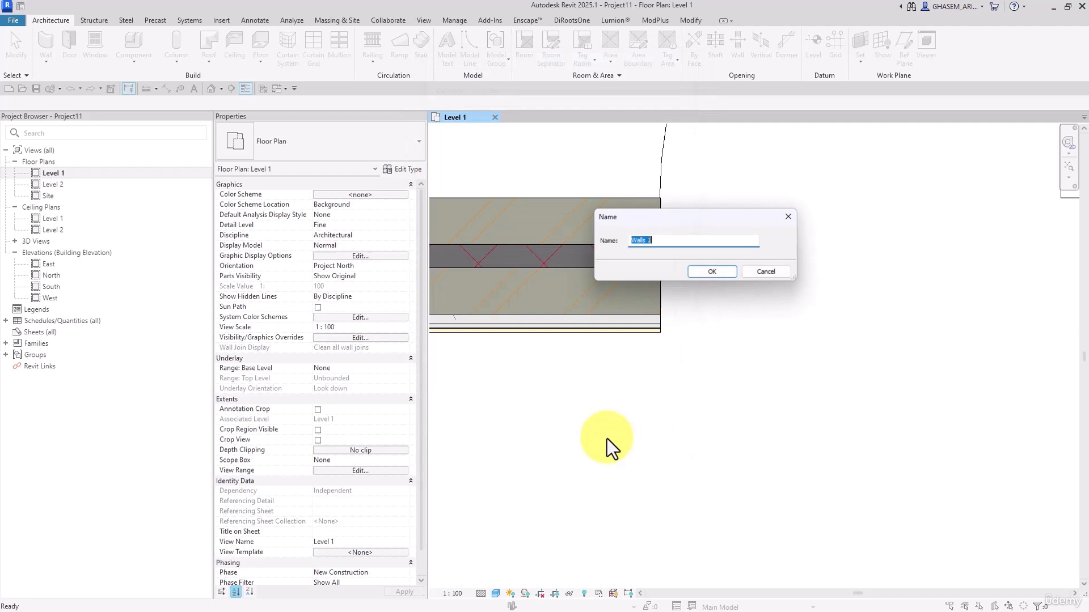
{"action": "left_click", "coordinate": [709, 272]}
Create an extrusion 250 mm deep from a rectangle about 70 by 130 mm over the finish wall's end at the door opening
{"action": "scroll", "coordinate": [600, 237], "scroll_direction": "up", "scroll_amount": 3}
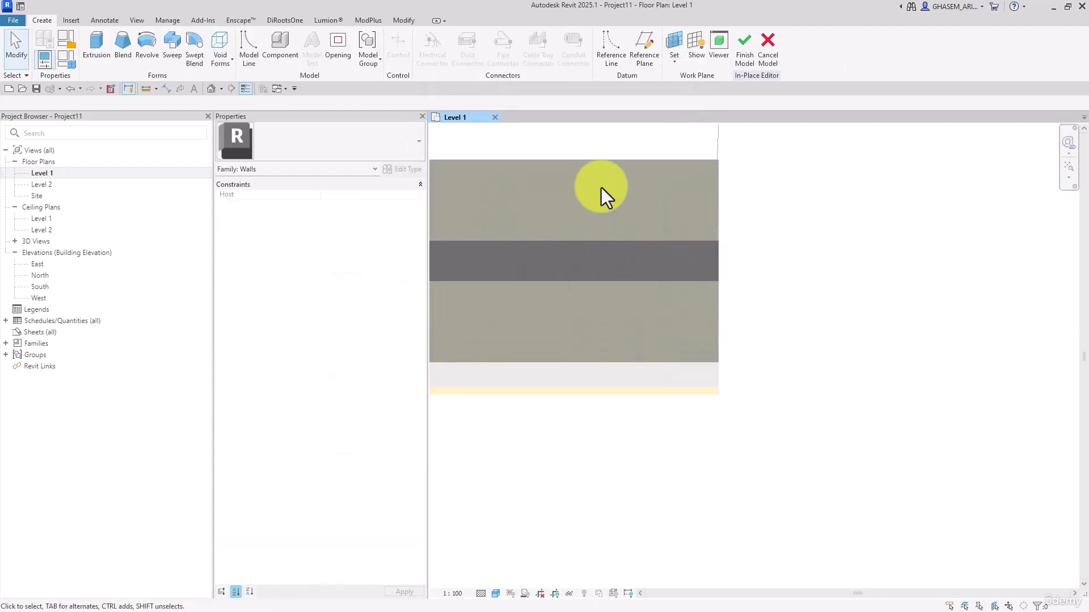
{"action": "left_click", "coordinate": [96, 43]}
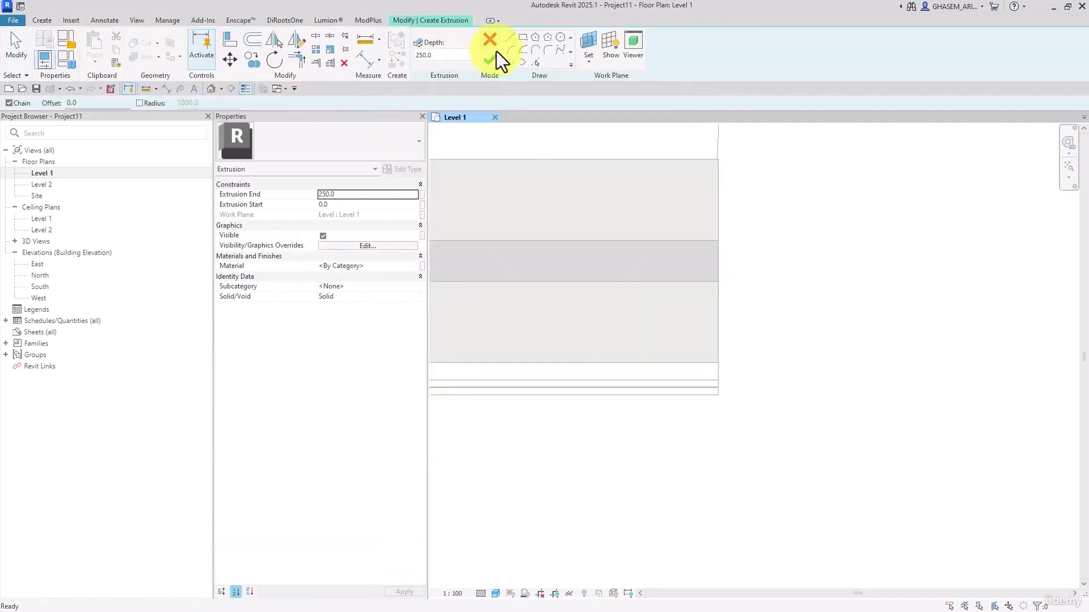
{"action": "left_click", "coordinate": [521, 38]}
{"action": "left_click", "coordinate": [747, 334]}
{"action": "left_click", "coordinate": [693, 440]}
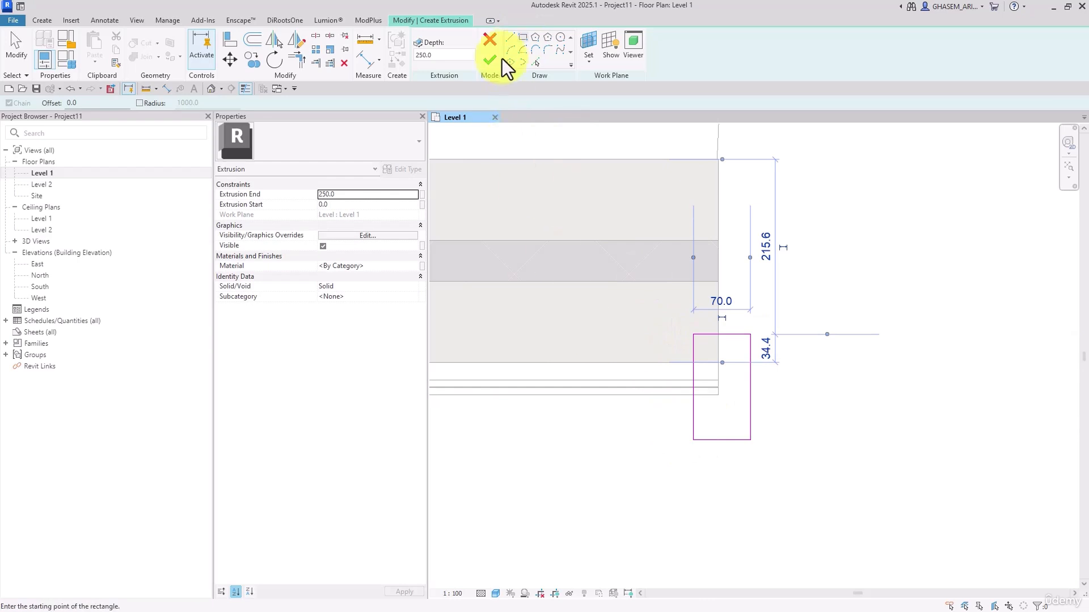
{"action": "left_click", "coordinate": [490, 59]}
{"action": "scroll", "coordinate": [839, 317], "scroll_direction": "down", "scroll_amount": 2}
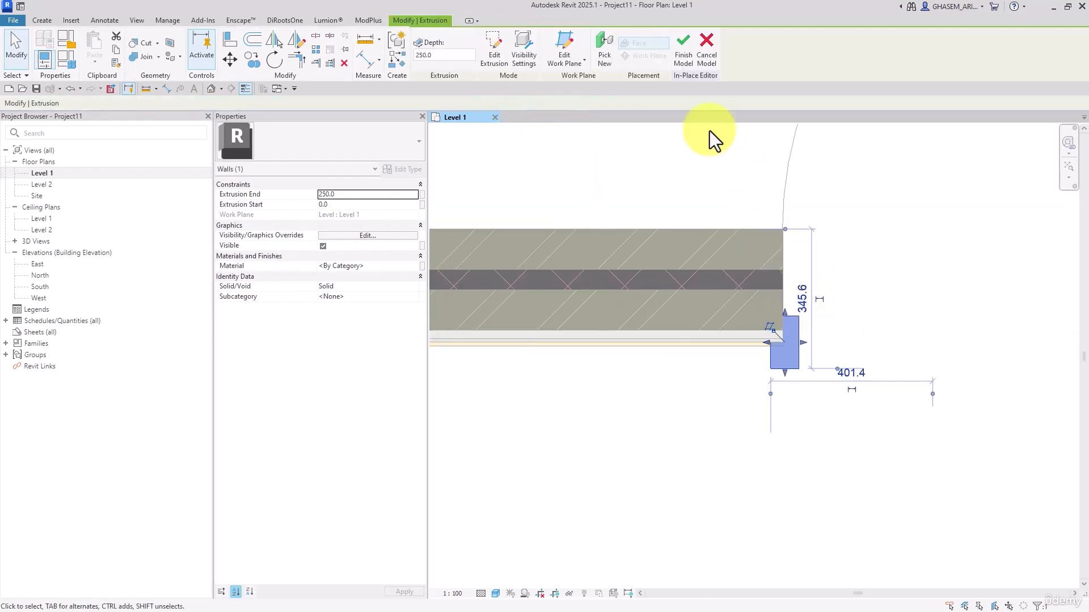
{"action": "left_click", "coordinate": [826, 375]}
{"action": "left_click", "coordinate": [783, 362]}
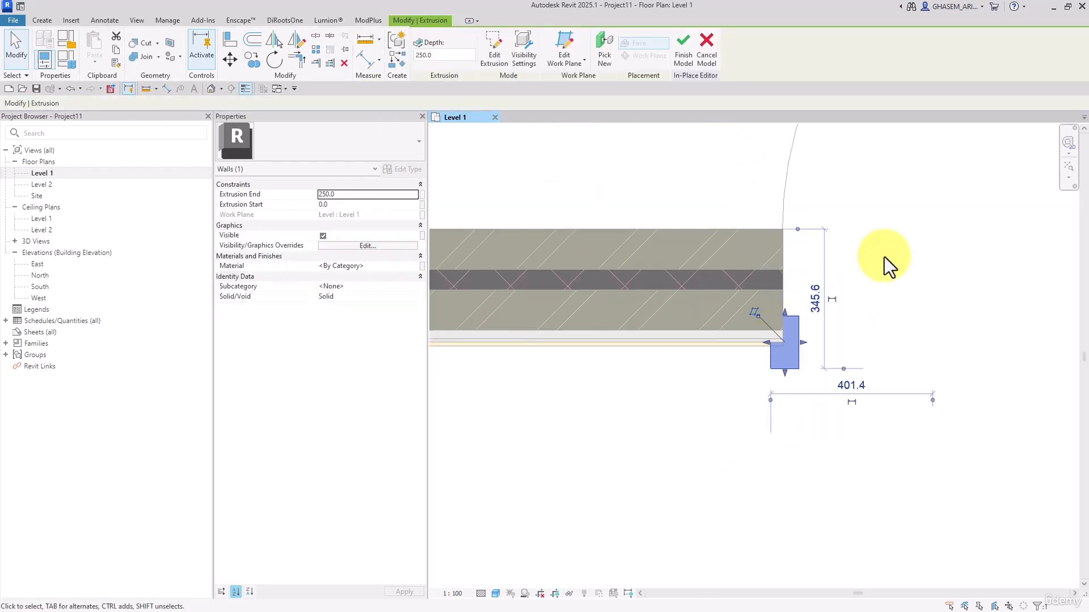
Group the new extrusion at the door opening as a model group named wall finishing-01
{"action": "key", "text": "ctrl+g"}
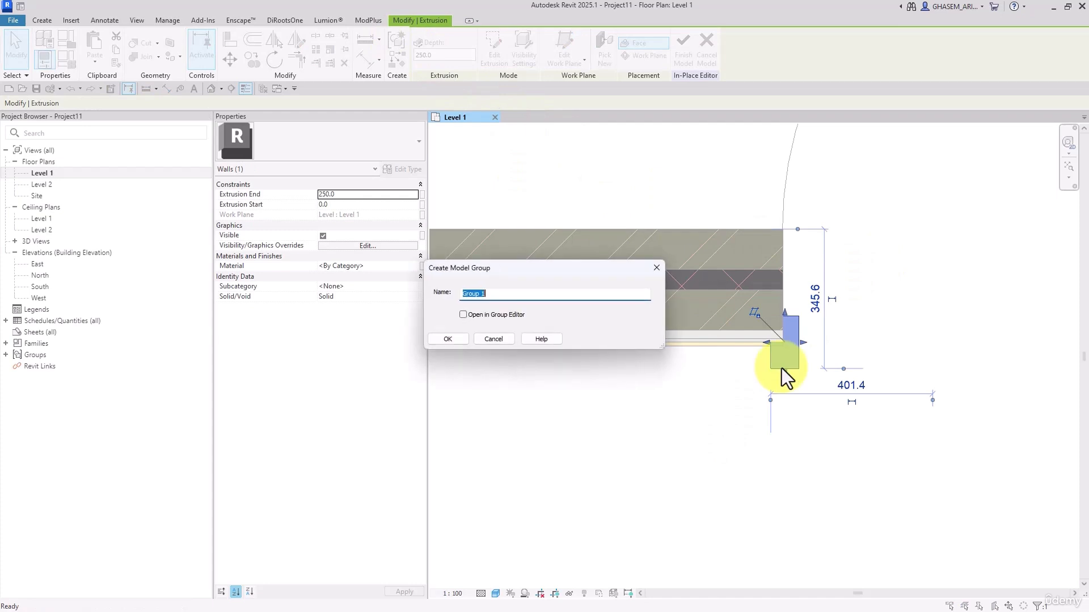
{"action": "type", "text": "wall "}
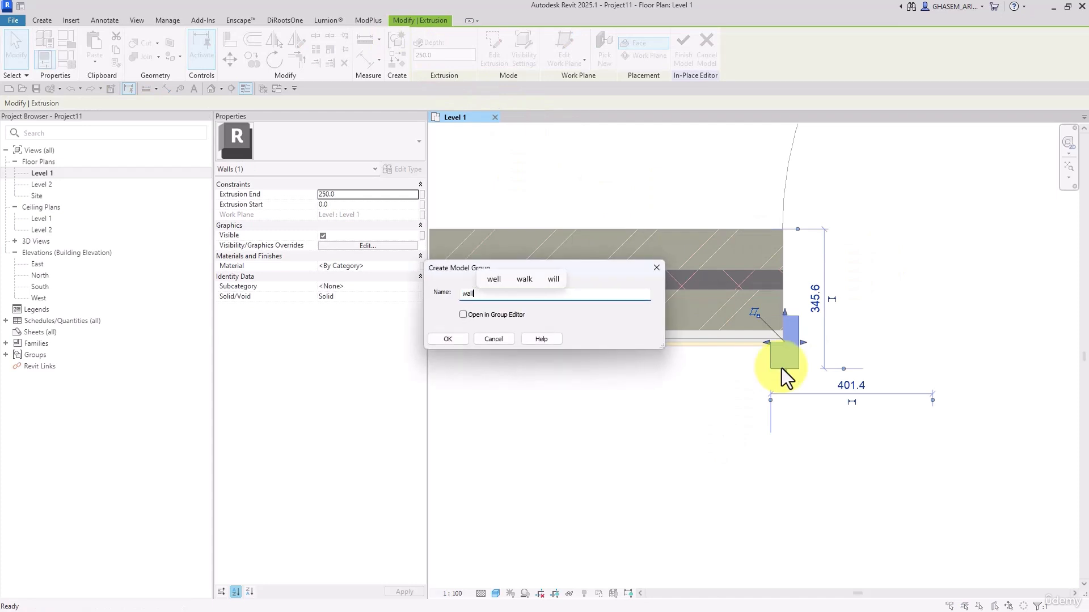
{"action": "type", "text": "finishin"}
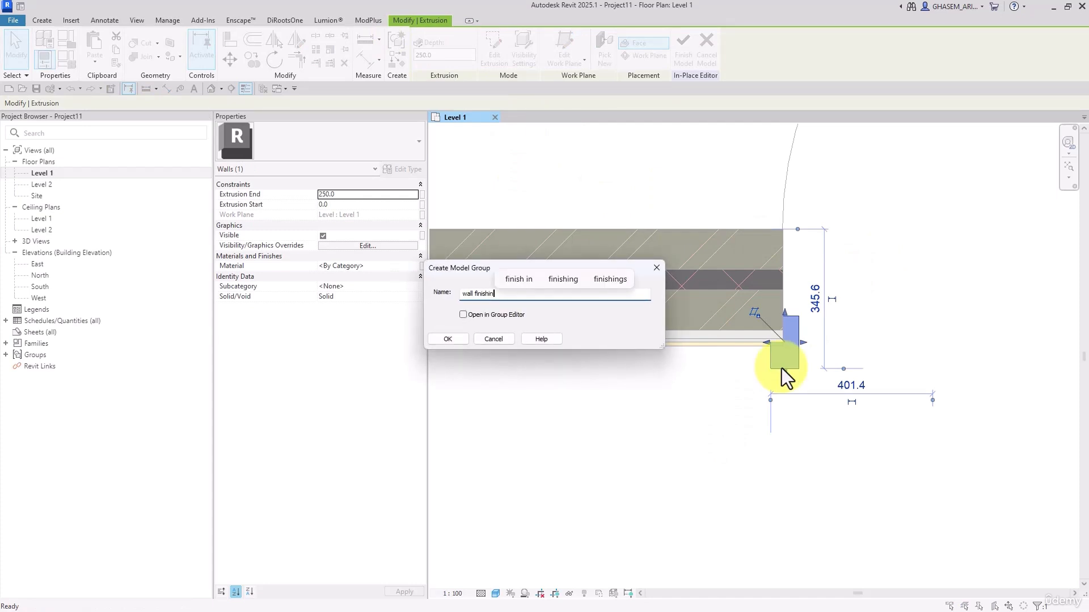
{"action": "type", "text": "g-01"}
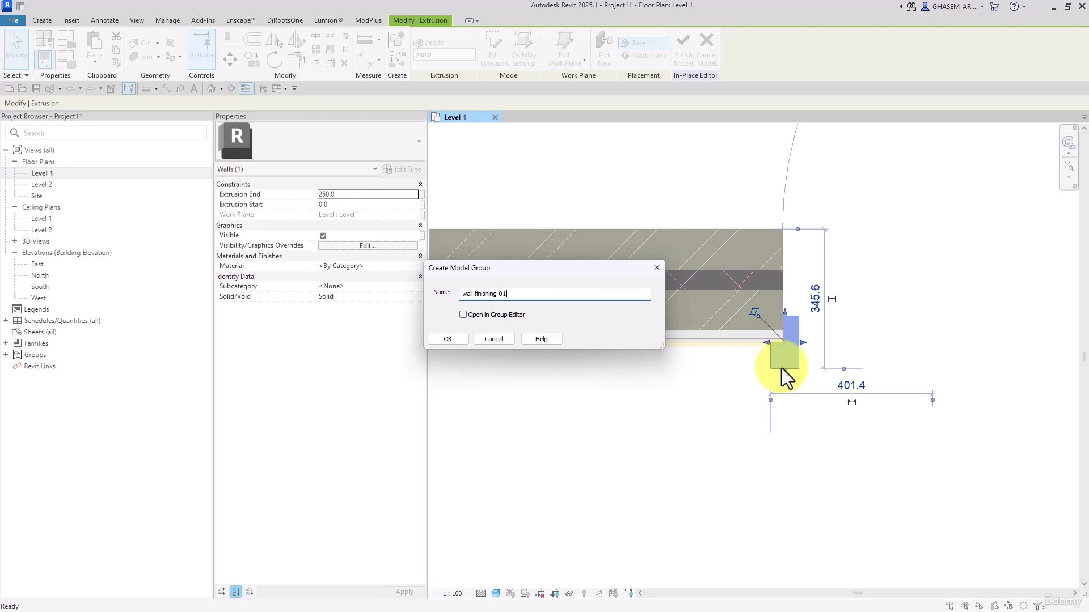
{"action": "left_click", "coordinate": [442, 338]}
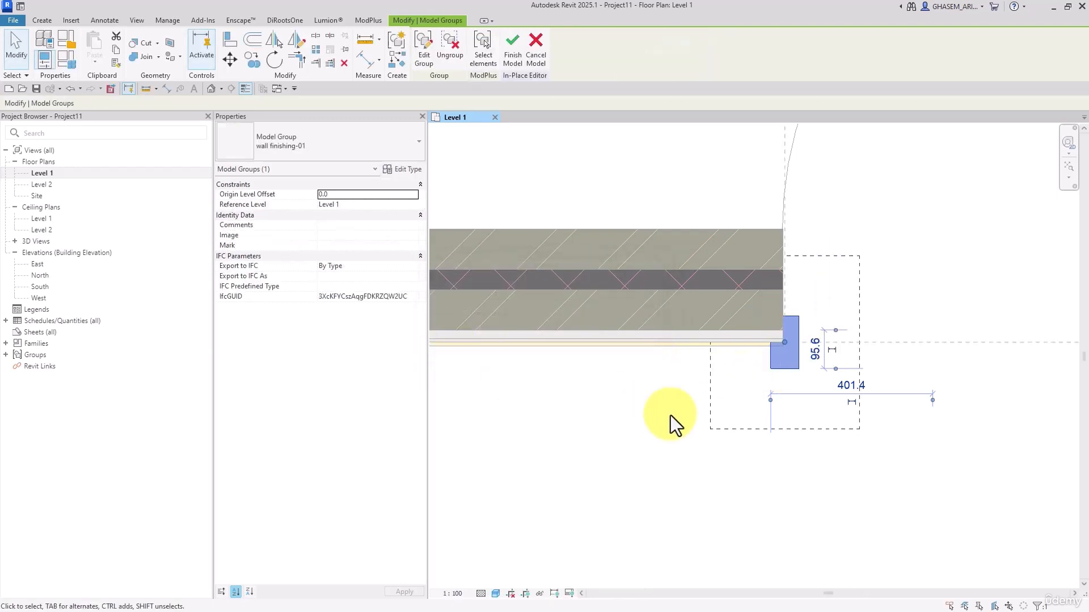
{"action": "left_click", "coordinate": [682, 478]}
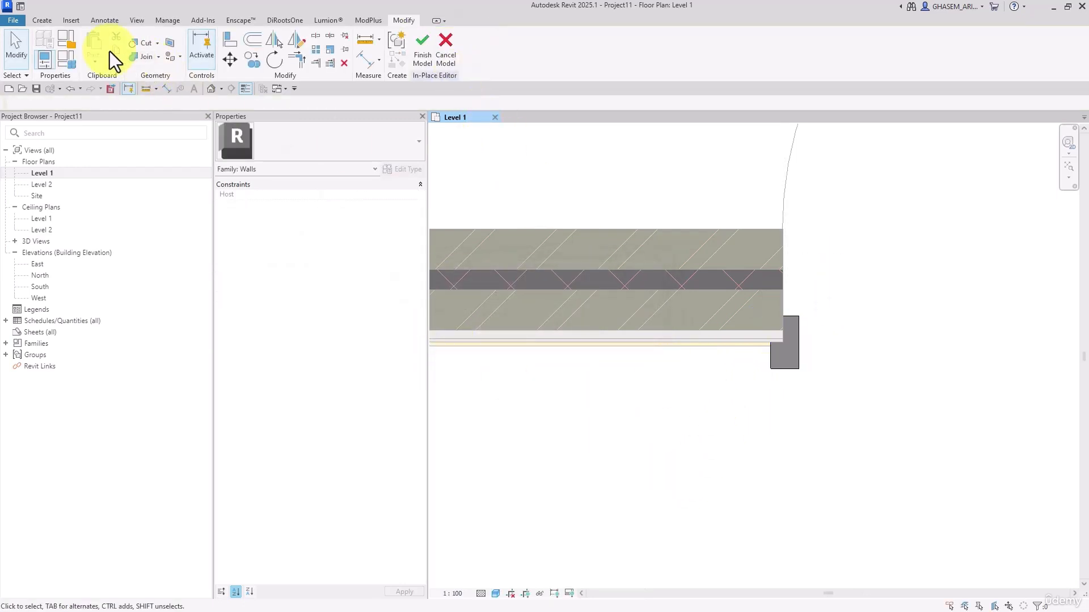
Save the wall finishing-01 group to the library as a Revit family (*.rfa) in the Files folder, keeping the group name as file name
{"action": "left_click", "coordinate": [17, 22]}
{"action": "mouse_move", "coordinate": [46, 154]}
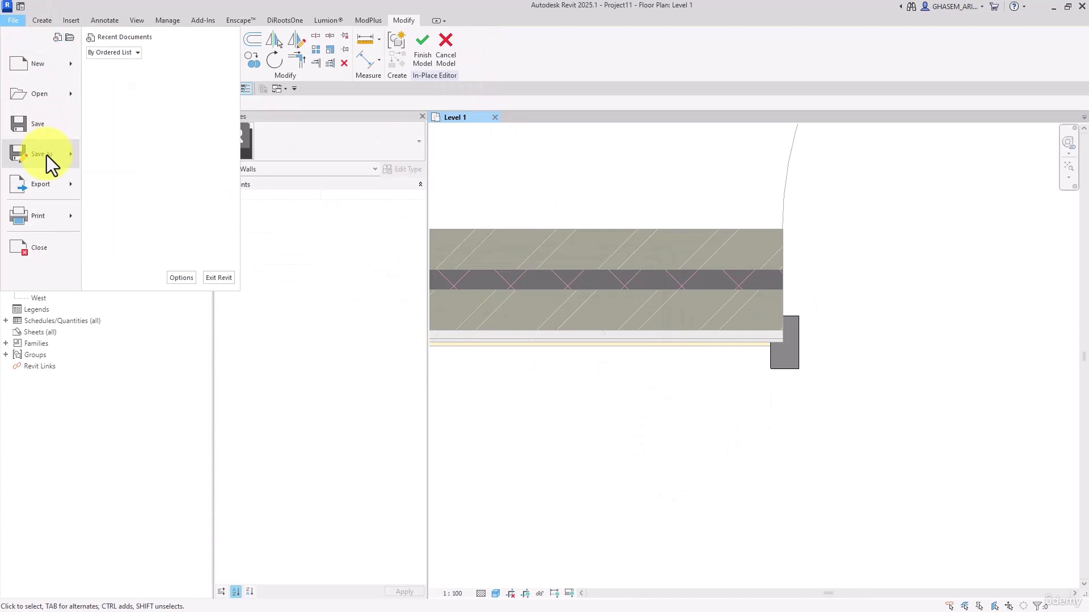
{"action": "mouse_move", "coordinate": [114, 221]}
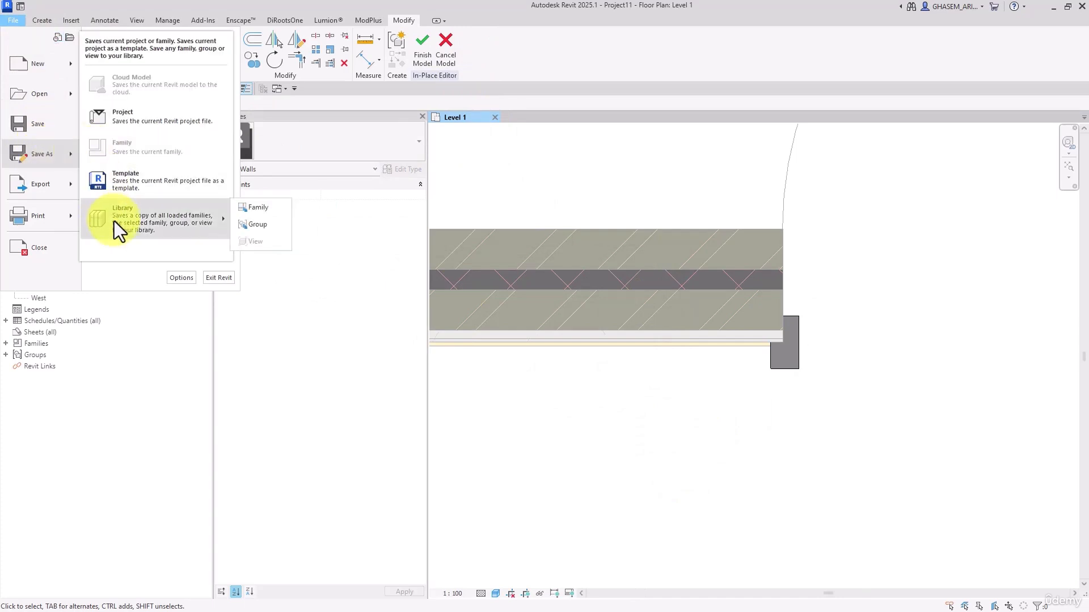
{"action": "left_click", "coordinate": [266, 226]}
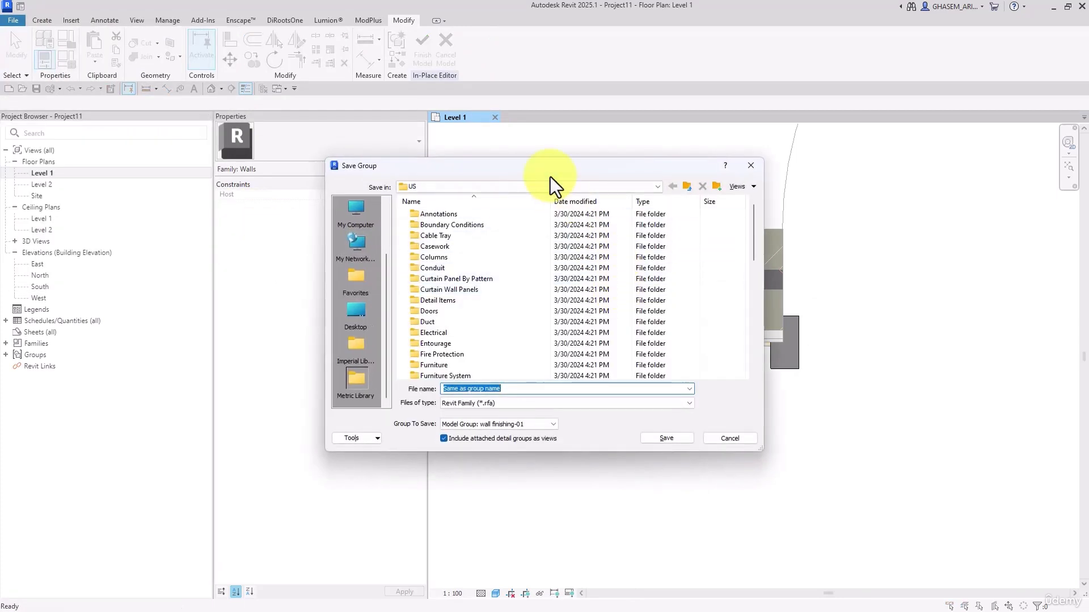
{"action": "left_click", "coordinate": [547, 186]}
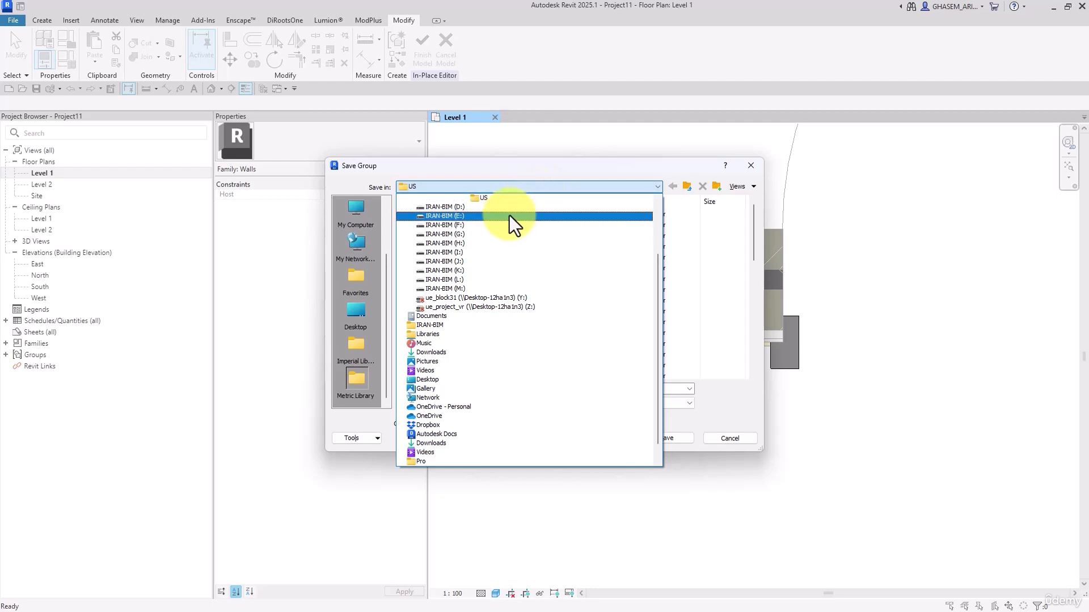
{"action": "left_click", "coordinate": [510, 216]}
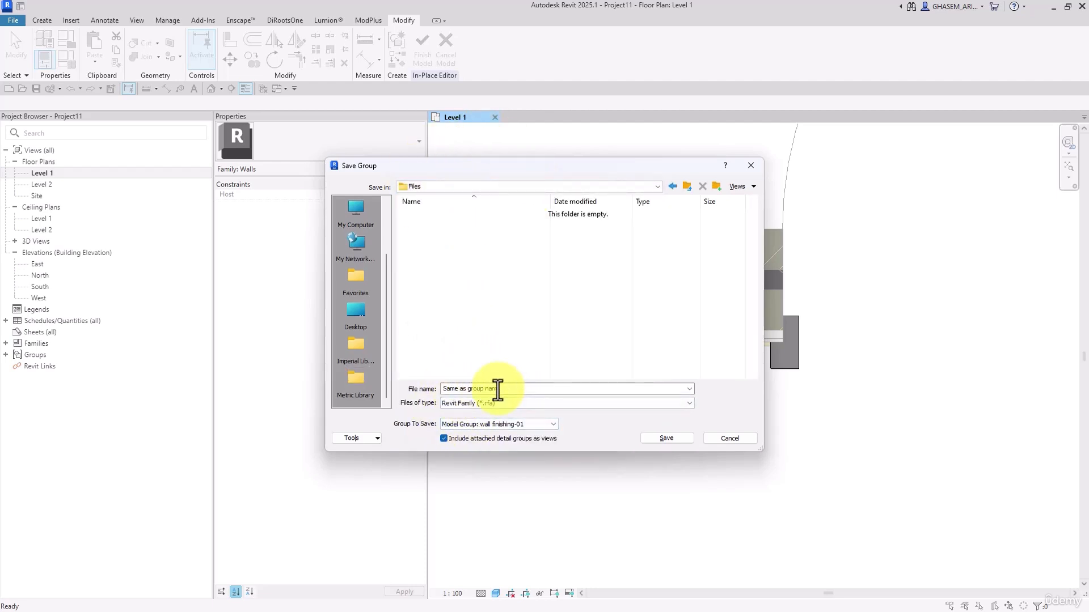
{"action": "left_click", "coordinate": [669, 437]}
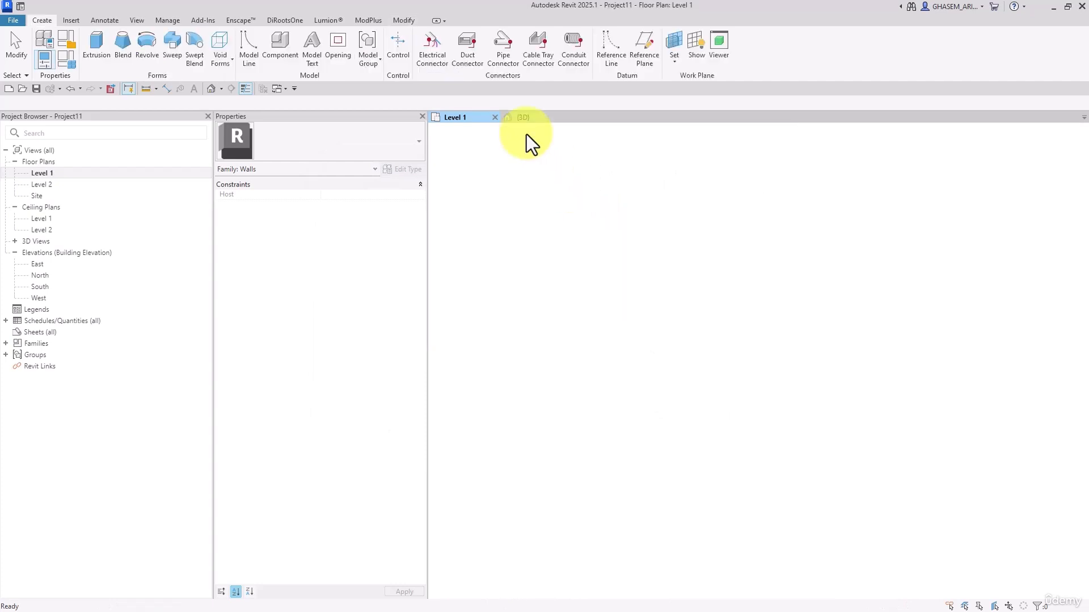
Finish the in-place model and delete the resulting in-place wall from the Level 1 plan
{"action": "left_click", "coordinate": [423, 44]}
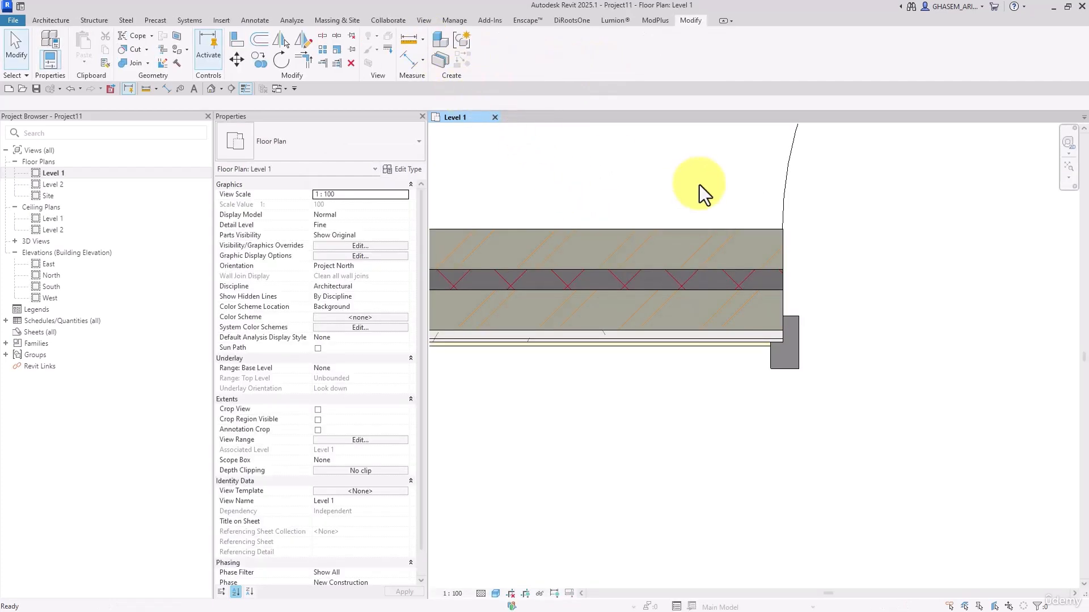
{"action": "left_click", "coordinate": [796, 368]}
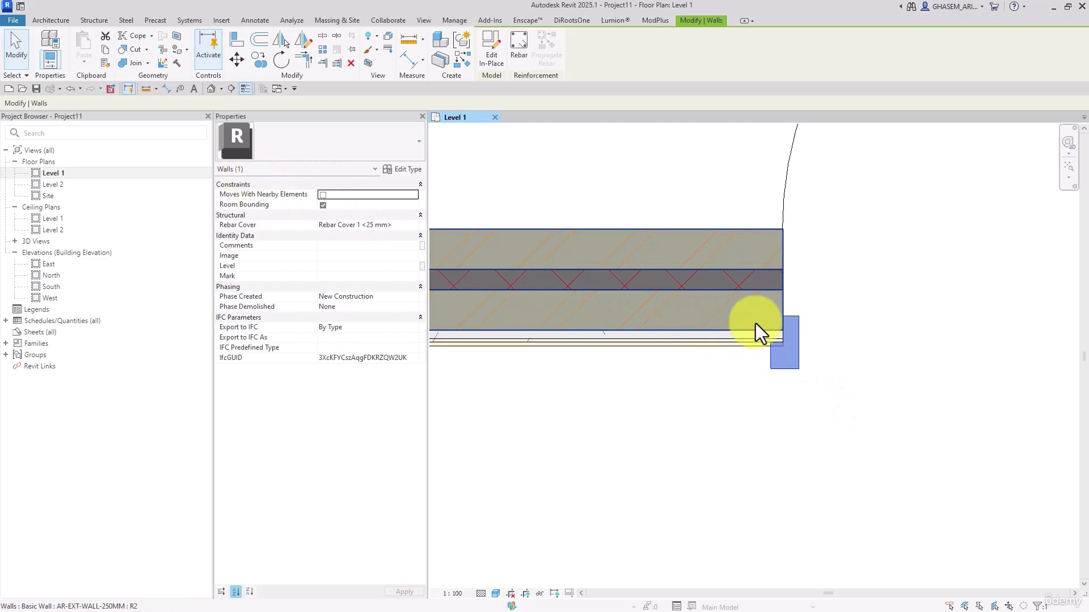
{"action": "key", "text": "Delete"}
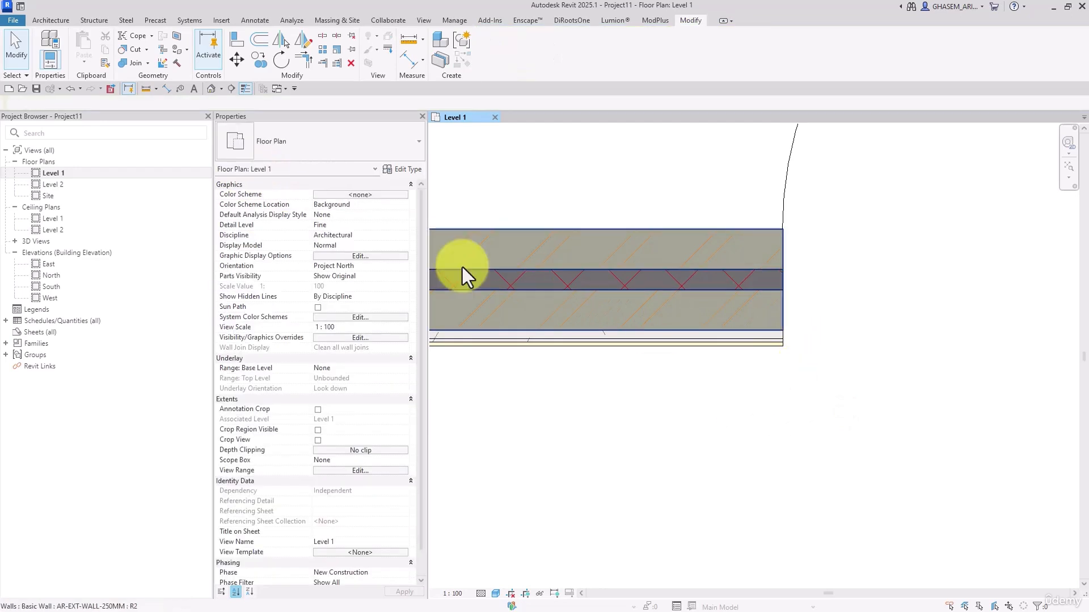
Open the family file wall finishing-01.rfa from the Files folder
{"action": "left_click", "coordinate": [24, 7]}
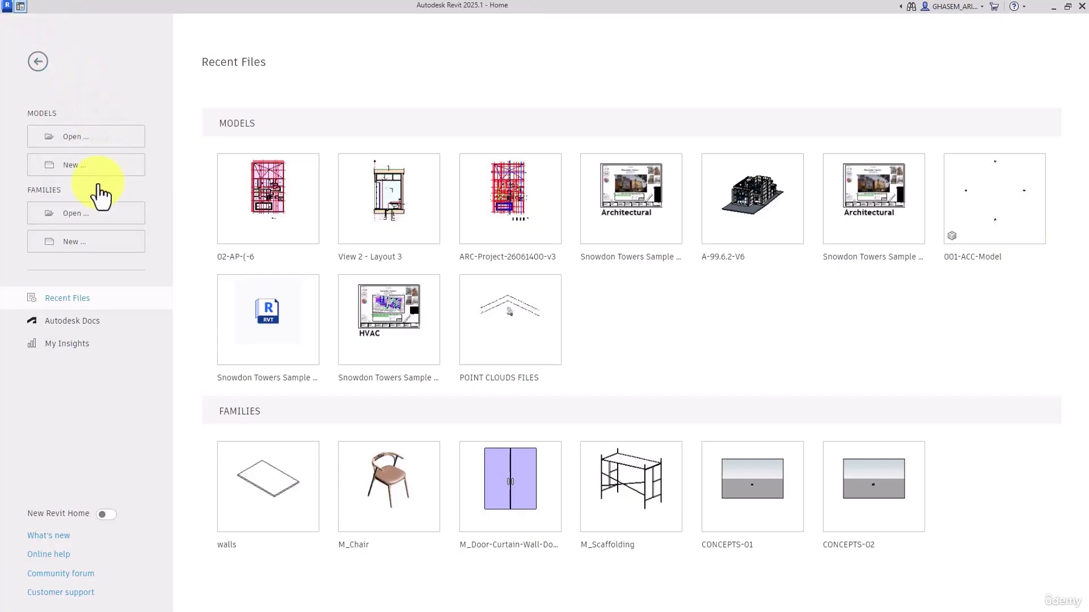
{"action": "left_click", "coordinate": [71, 213]}
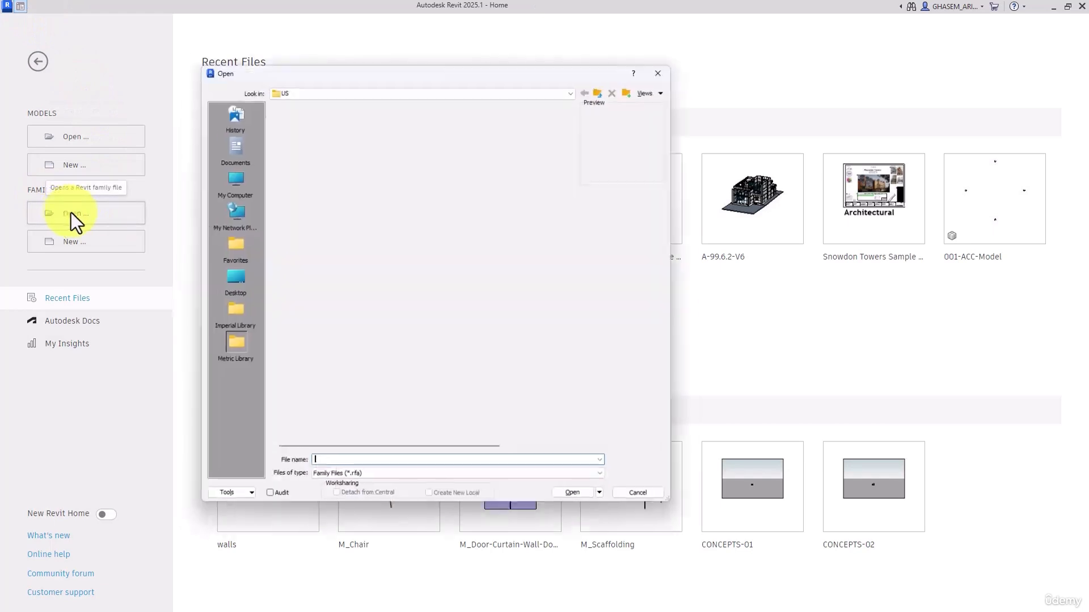
{"action": "left_click", "coordinate": [350, 85]}
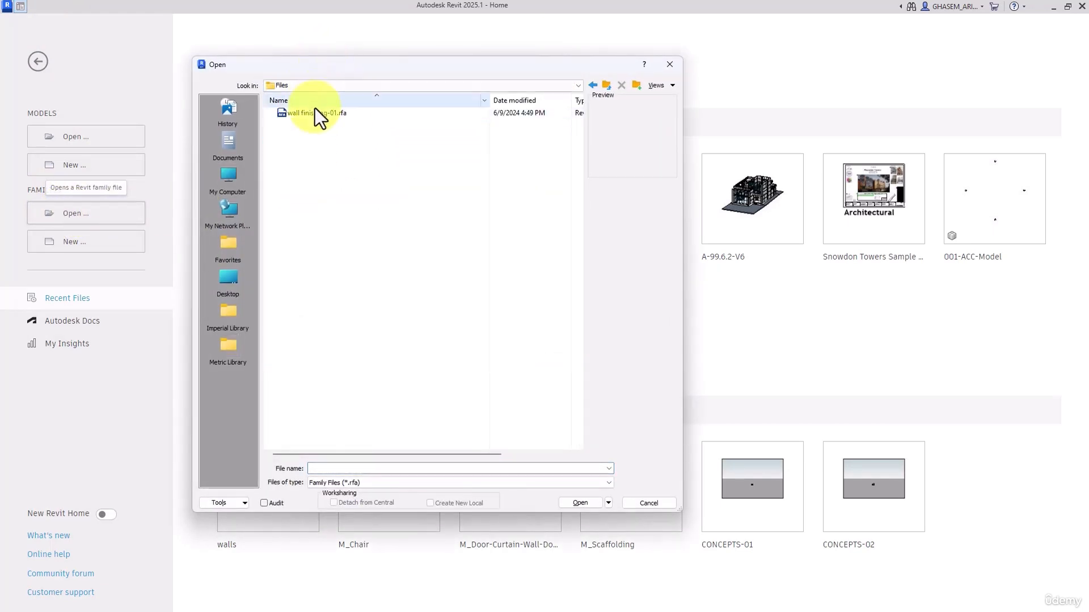
{"action": "left_click", "coordinate": [315, 113]}
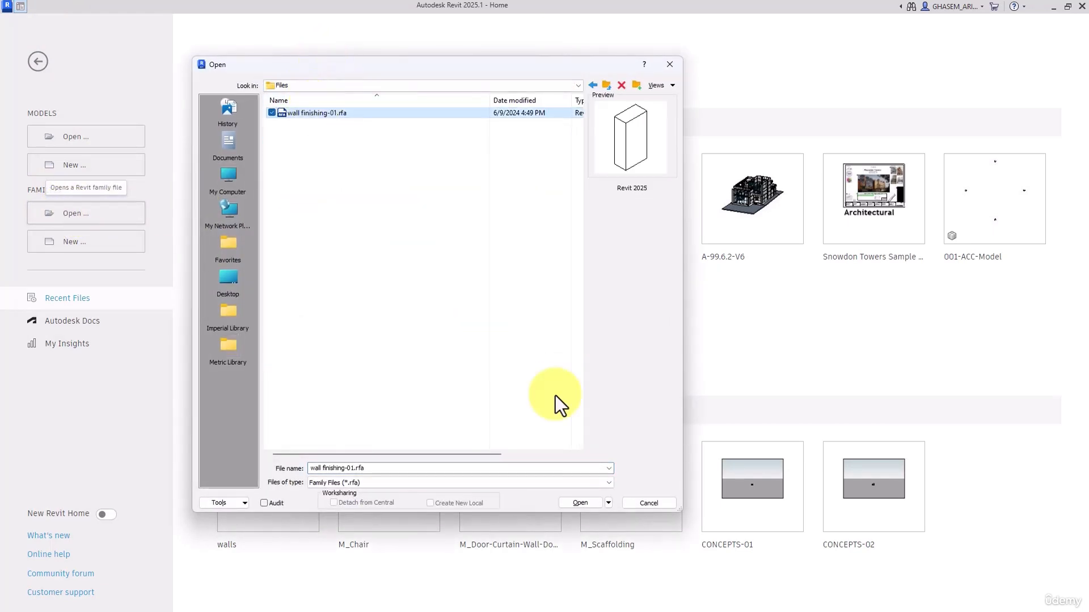
{"action": "left_click", "coordinate": [578, 502]}
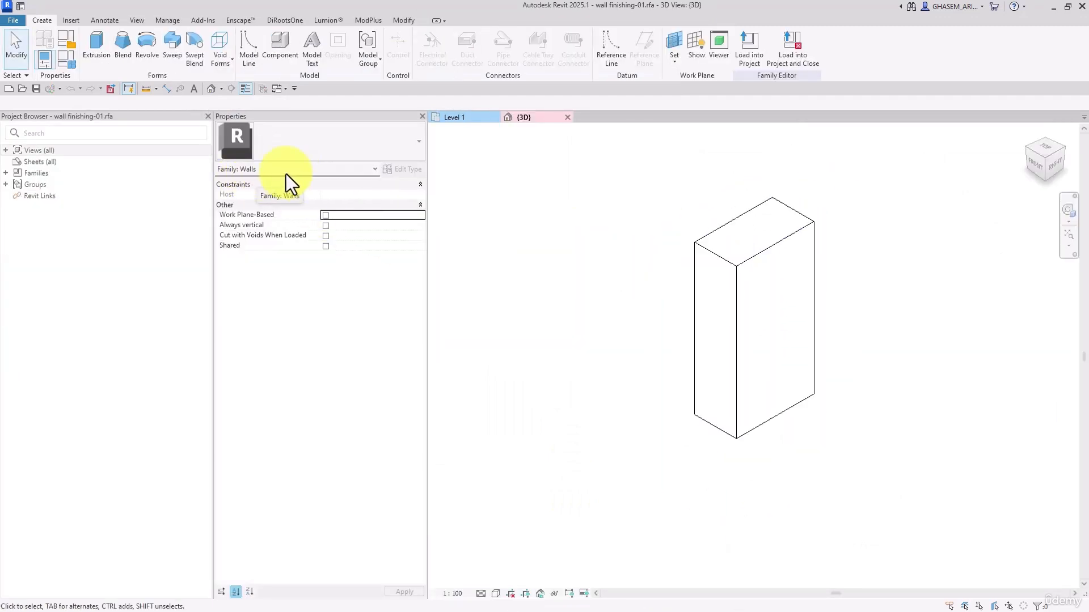
Open the family's Level 1 structural plan and delete the existing extrusion
{"action": "left_click", "coordinate": [5, 151]}
{"action": "left_click", "coordinate": [15, 162]}
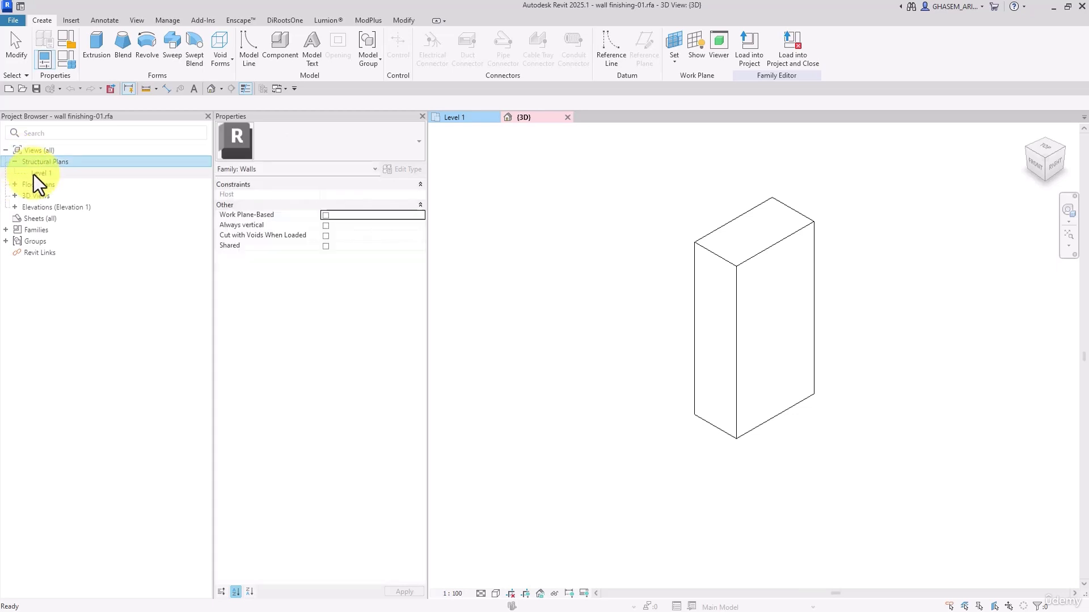
{"action": "double_click", "coordinate": [42, 174]}
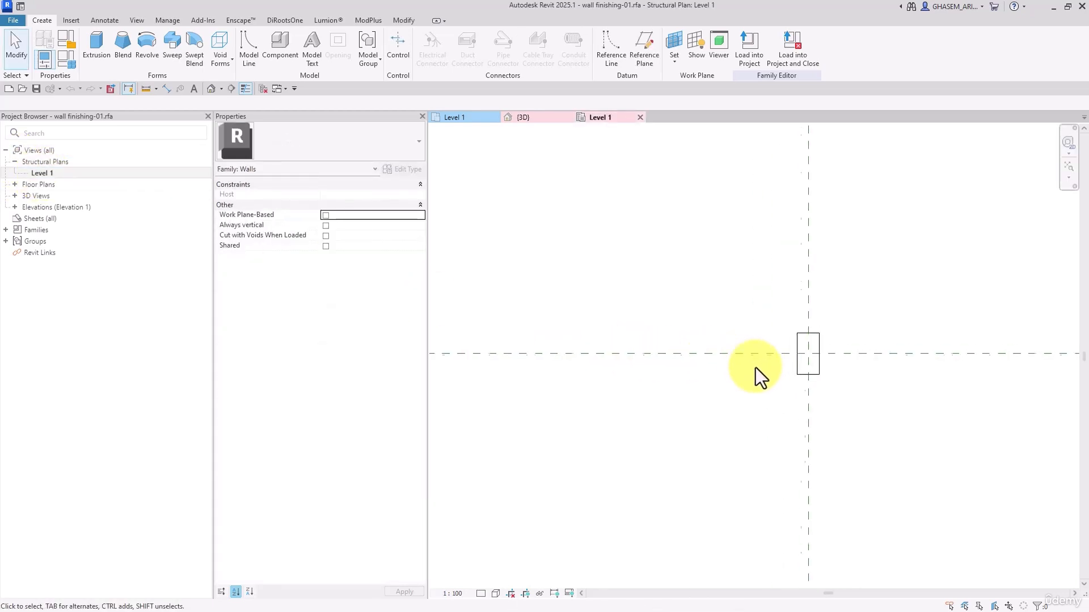
{"action": "left_click", "coordinate": [812, 371]}
{"action": "key", "text": "Delete"}
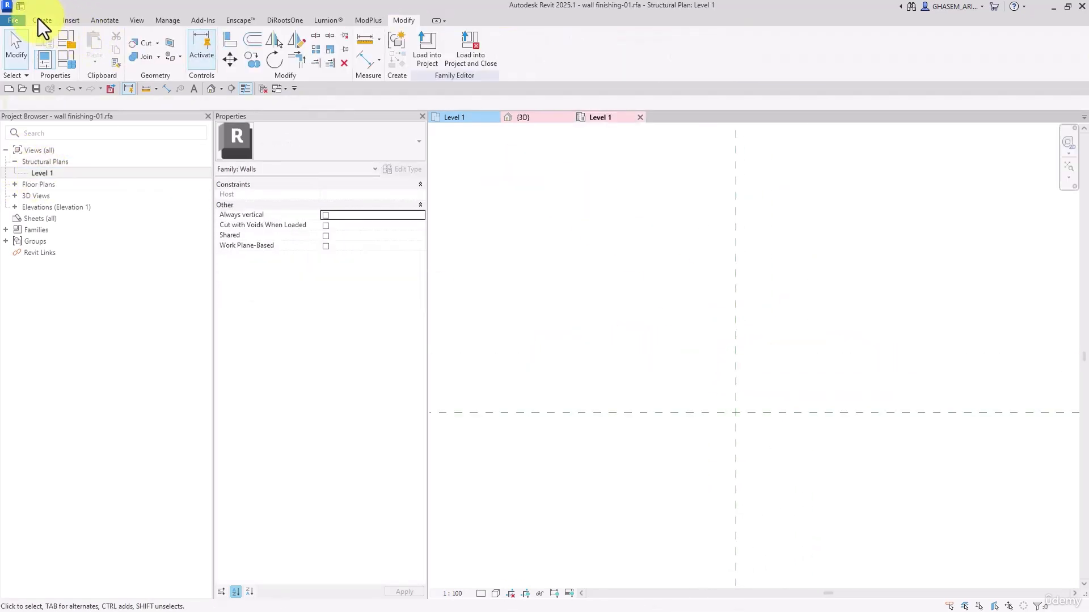
Place two horizontal reference planes below the centre, offset about 33 mm and a further 38 mm, and a vertical one about 26 mm right of it
{"action": "left_click", "coordinate": [42, 20]}
{"action": "left_click", "coordinate": [646, 53]}
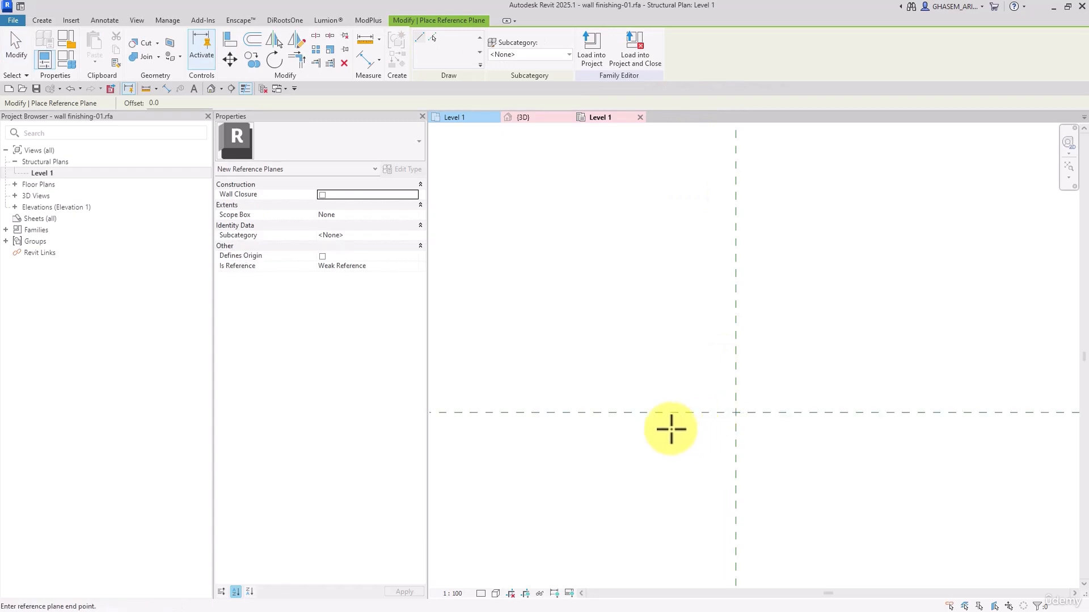
{"action": "left_click", "coordinate": [748, 352]}
{"action": "left_click", "coordinate": [749, 464]}
{"action": "left_click", "coordinate": [656, 447]}
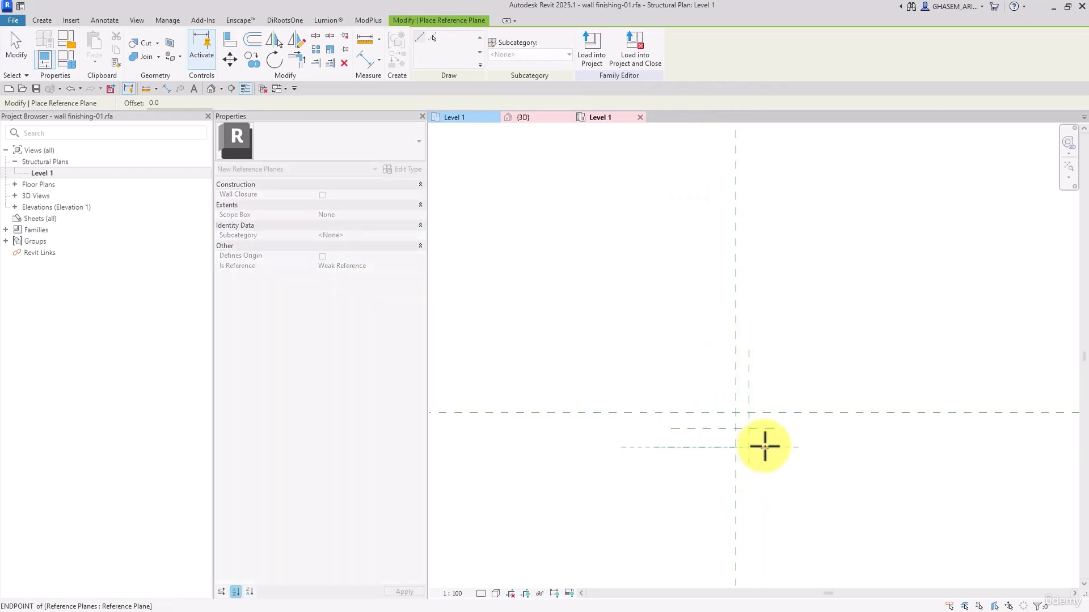
{"action": "left_click", "coordinate": [766, 448]}
Add a second right-hand vertical reference plane at 90°, a horizontal one about 97 mm above the centre, and a vertical one about 106 mm left
{"action": "left_click", "coordinate": [759, 365]}
{"action": "left_click", "coordinate": [766, 485]}
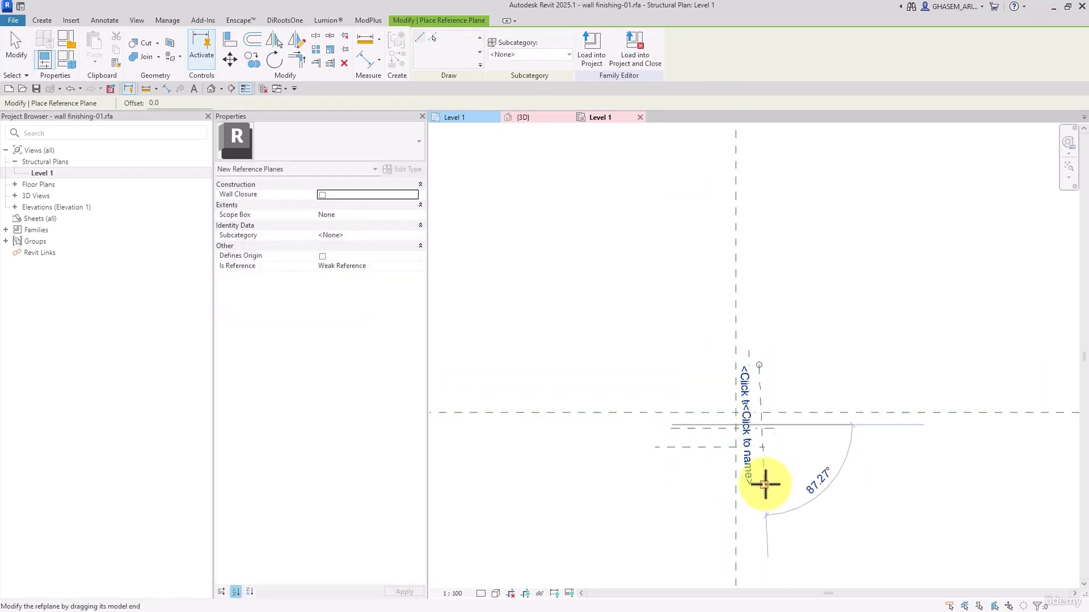
{"action": "left_click", "coordinate": [804, 479]}
{"action": "type", "text": "90"}
{"action": "key", "text": "Return"}
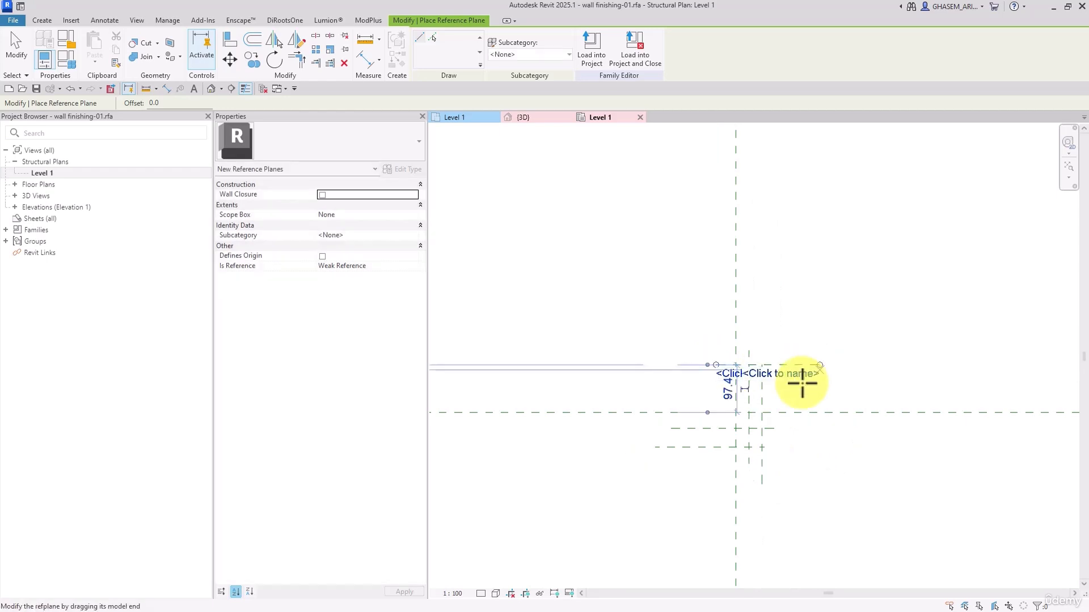
{"action": "left_click", "coordinate": [684, 392]}
{"action": "left_click", "coordinate": [684, 491]}
Dimension the left vertical reference plane from the centre plane and set the view scale to 1:5 for legible dimension text
{"action": "left_click", "coordinate": [366, 59]}
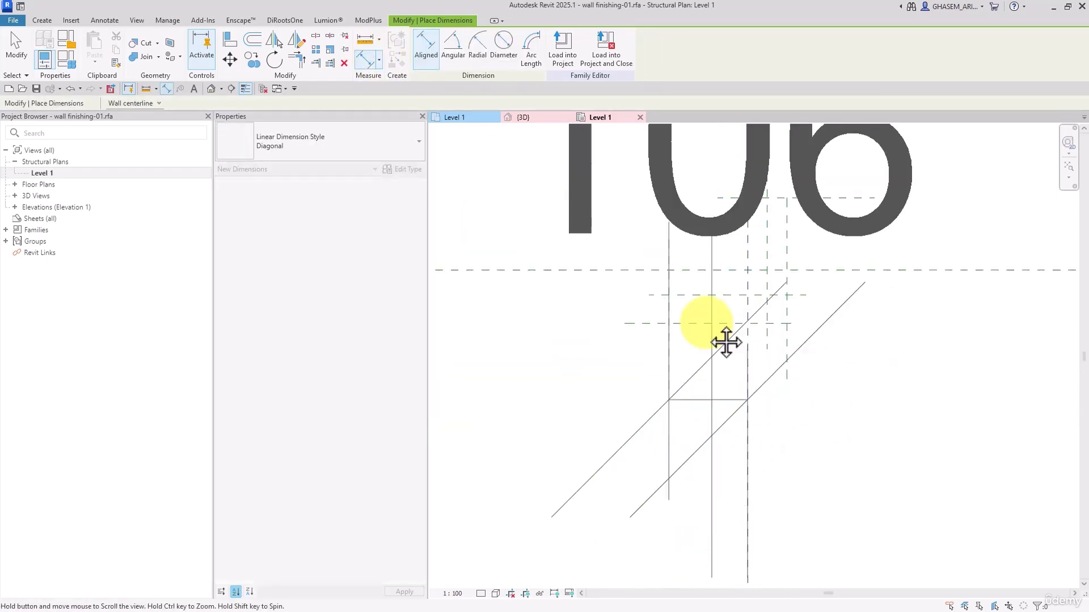
{"action": "scroll", "coordinate": [635, 431], "scroll_direction": "down", "scroll_amount": 2}
{"action": "left_click", "coordinate": [454, 593]}
{"action": "left_click", "coordinate": [458, 463]}
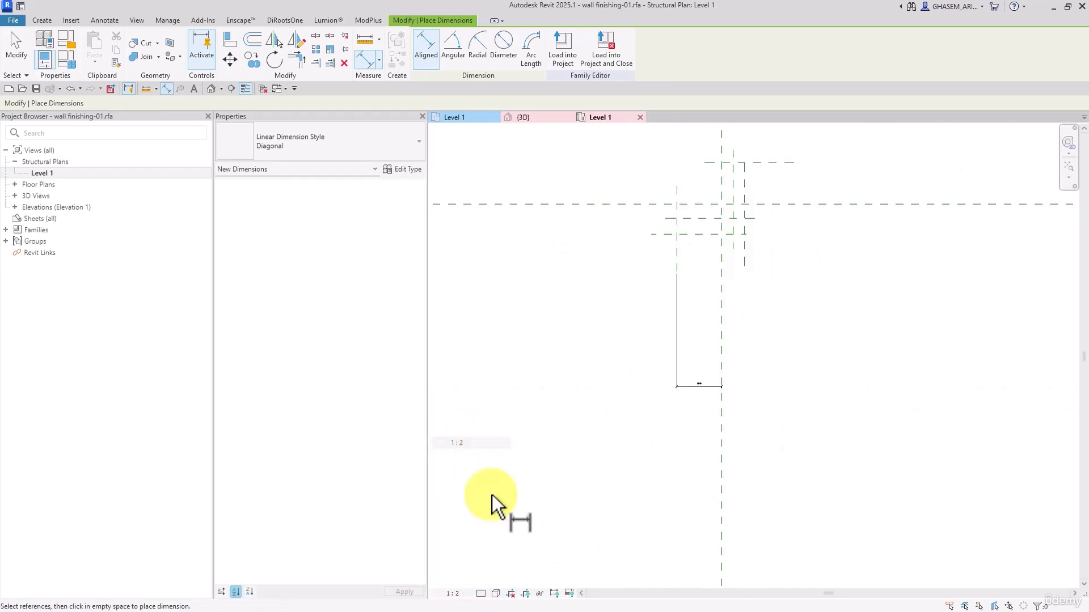
{"action": "middle_click_drag", "start_coordinate": [634, 407], "coordinate": [725, 444]}
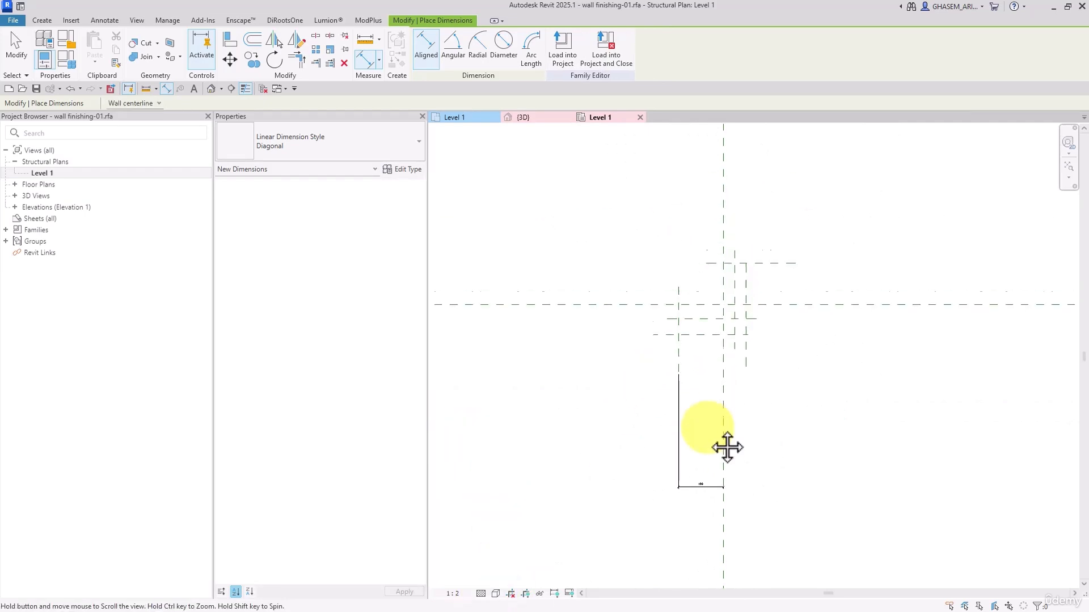
{"action": "left_click", "coordinate": [457, 593]}
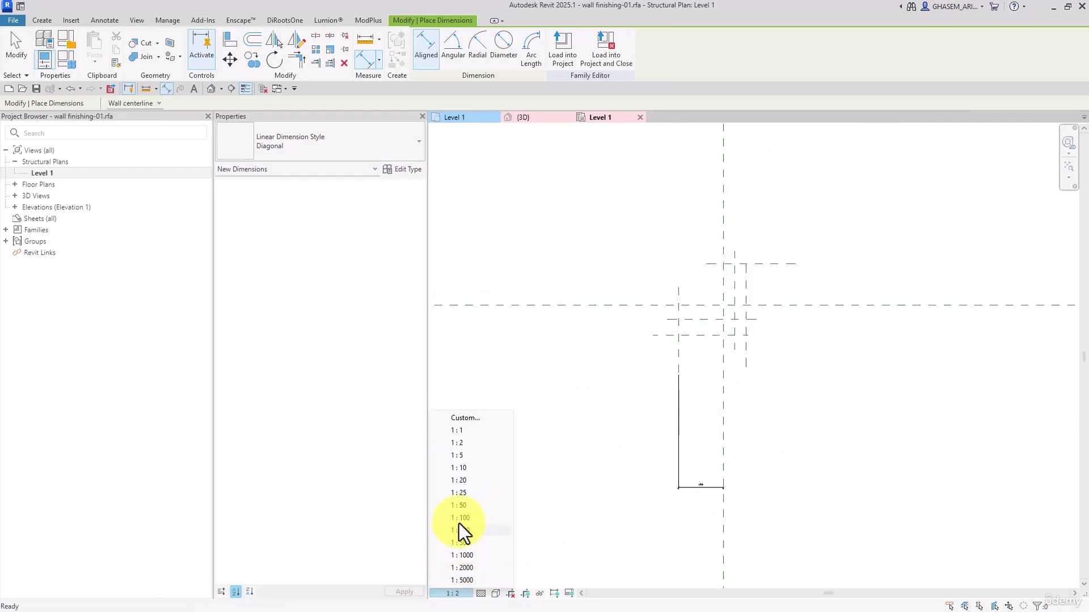
Dimension the upper horizontal plane from the centre plane, and the spacings between the centre and the two vertical planes right of it
{"action": "left_click", "coordinate": [776, 264]}
{"action": "left_click", "coordinate": [785, 305]}
{"action": "left_click", "coordinate": [867, 338]}
{"action": "scroll", "coordinate": [725, 279], "scroll_direction": "up", "scroll_amount": 2}
{"action": "left_click", "coordinate": [727, 280]}
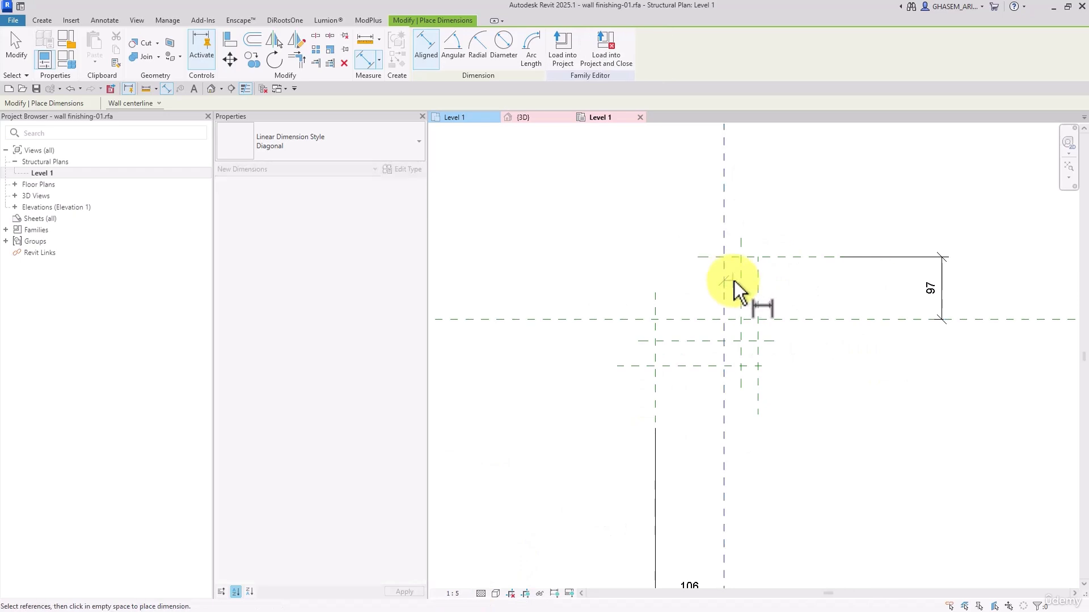
{"action": "left_click", "coordinate": [741, 283]}
{"action": "left_click", "coordinate": [757, 198]}
{"action": "left_click", "coordinate": [744, 280]}
{"action": "left_click", "coordinate": [762, 286]}
{"action": "left_click", "coordinate": [775, 209]}
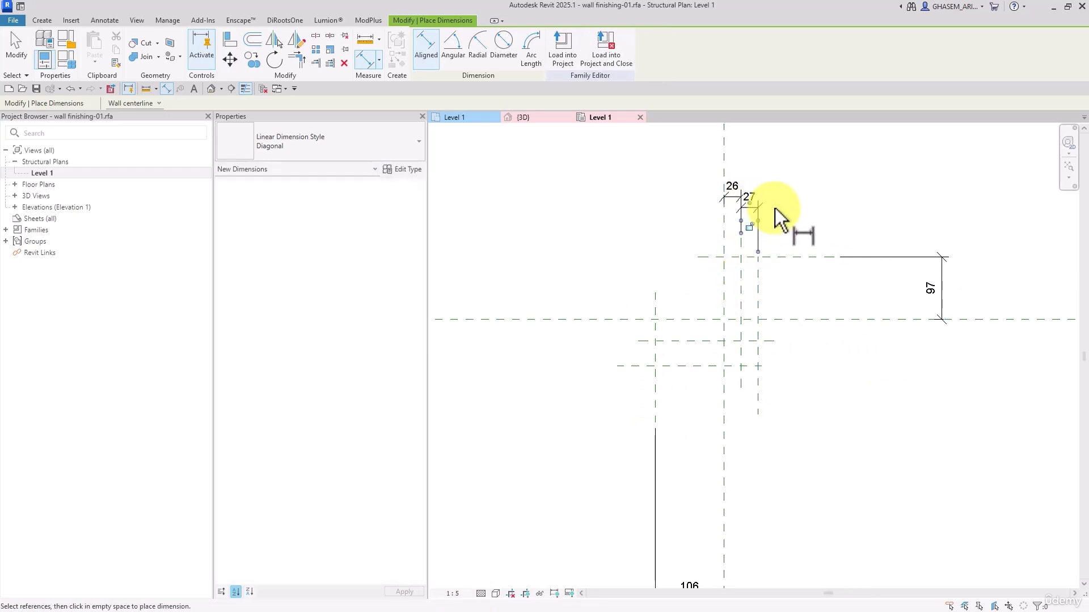
Dimension the spacings from the horizontal centre plane to the first and on to the second reference plane below it
{"action": "left_click", "coordinate": [674, 322]}
{"action": "left_click", "coordinate": [651, 347]}
{"action": "left_click", "coordinate": [591, 352]}
{"action": "left_click", "coordinate": [672, 366]}
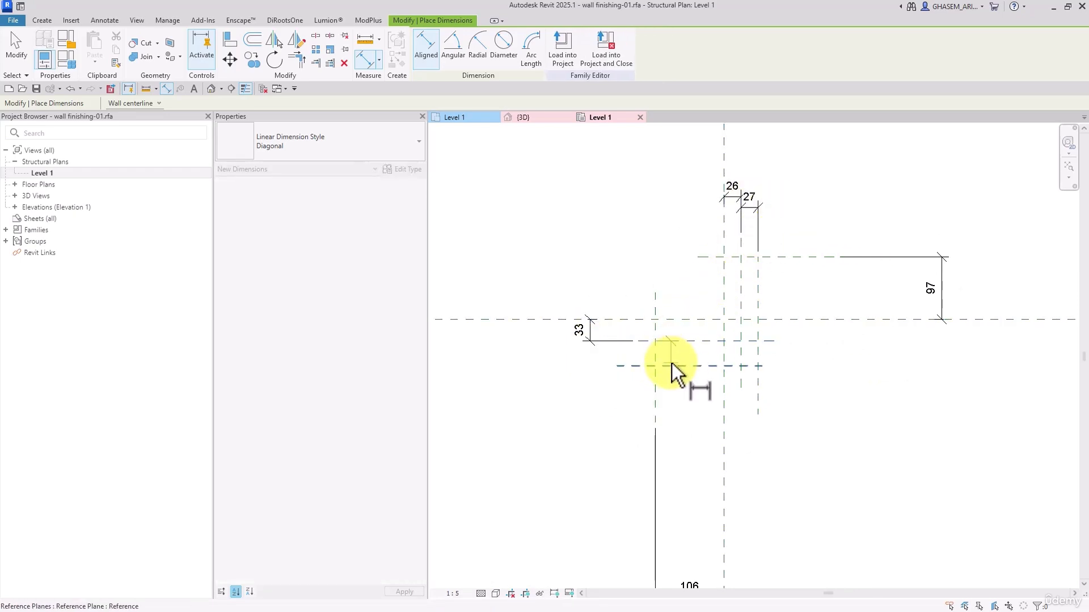
{"action": "left_click", "coordinate": [592, 391]}
{"action": "key", "text": "Escape"}
{"action": "key", "text": "Escape"}
Label the dimension to the left vertical reference plane with a new instance family parameter named L_Wall
{"action": "scroll", "coordinate": [706, 499], "scroll_direction": "down", "scroll_amount": 2}
{"action": "left_click", "coordinate": [689, 516]}
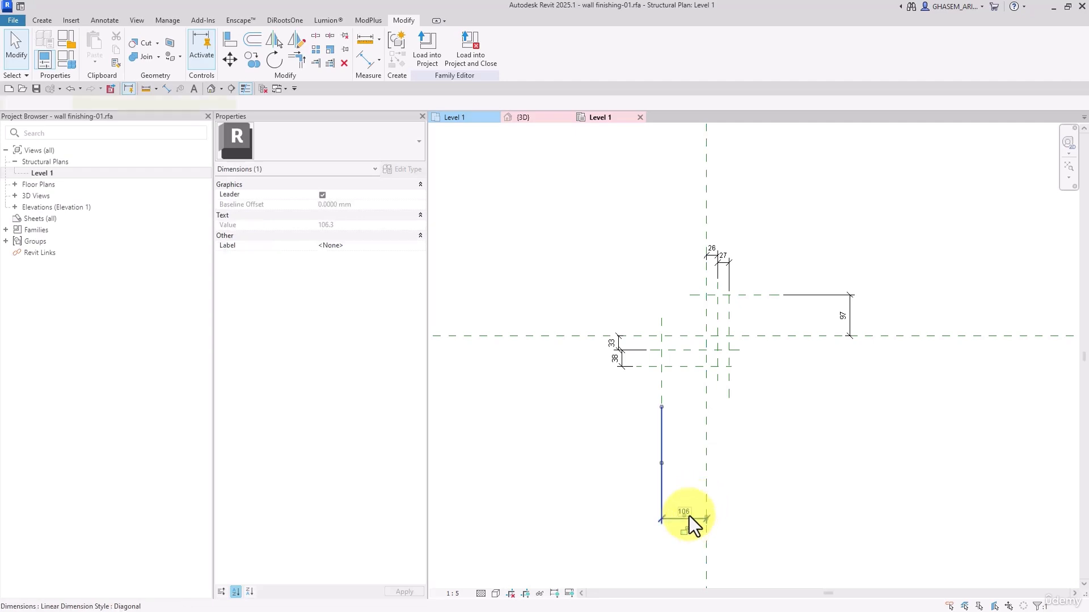
{"action": "left_click", "coordinate": [533, 48]}
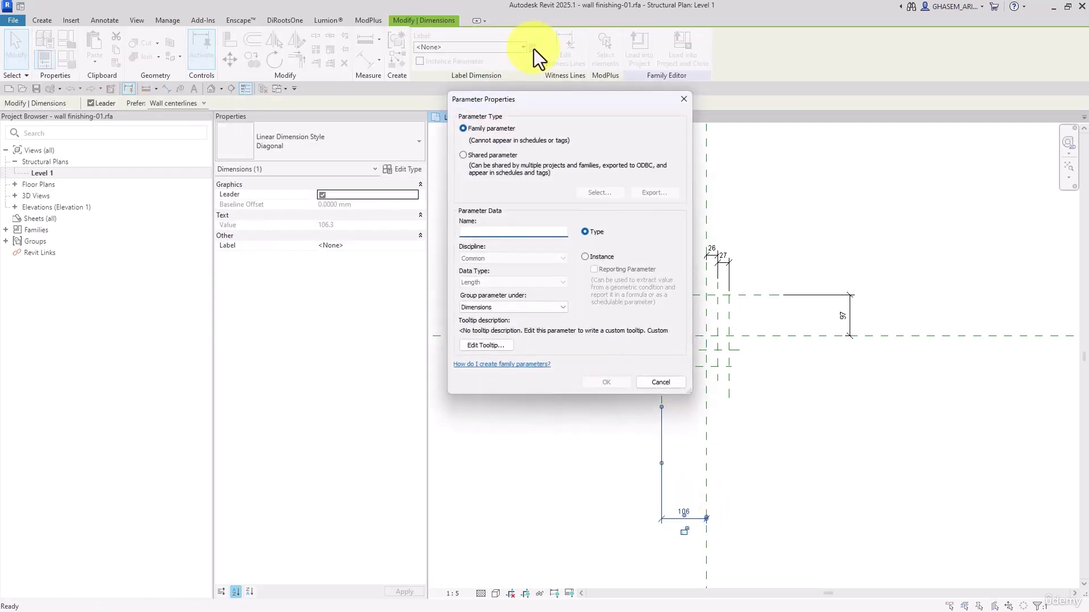
{"action": "type", "text": "L_Wall"}
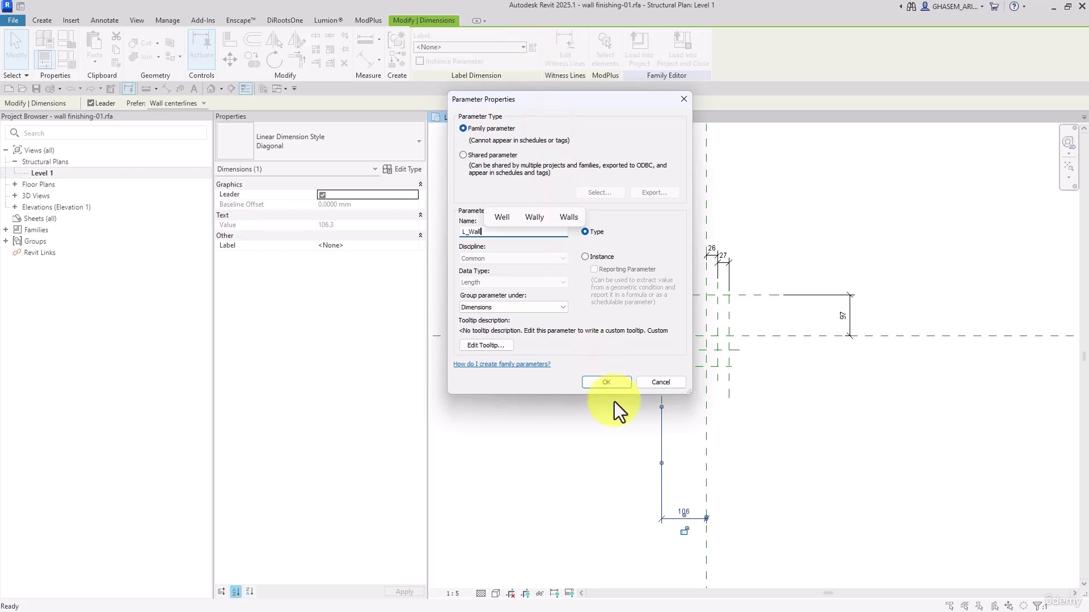
{"action": "left_click", "coordinate": [587, 256]}
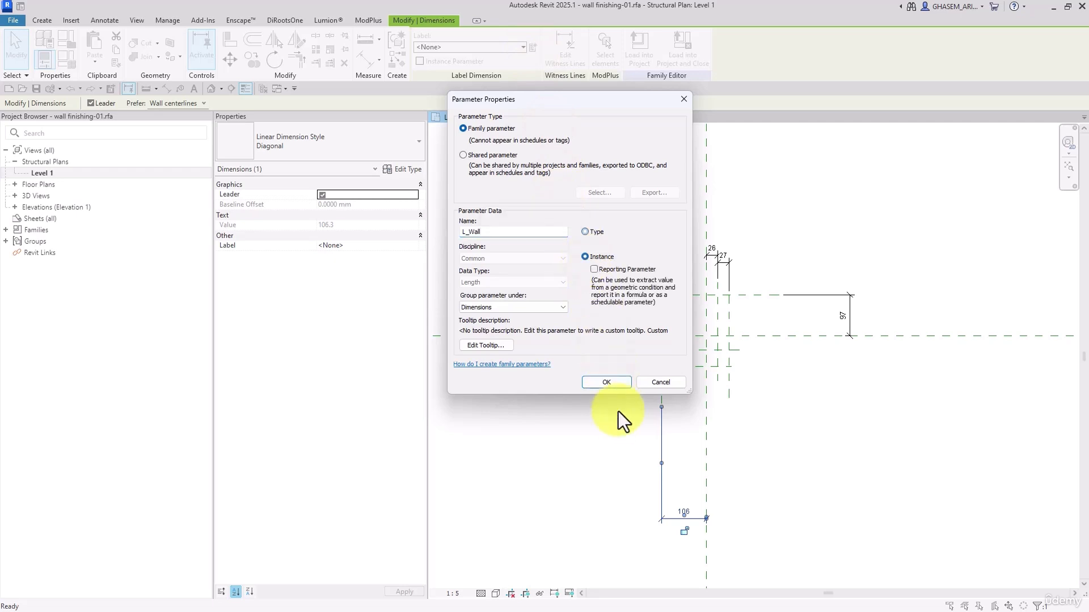
{"action": "left_click", "coordinate": [606, 383]}
Label the dimension to the upper horizontal reference plane with a new instance parameter named L_Wrap
{"action": "left_click", "coordinate": [849, 328]}
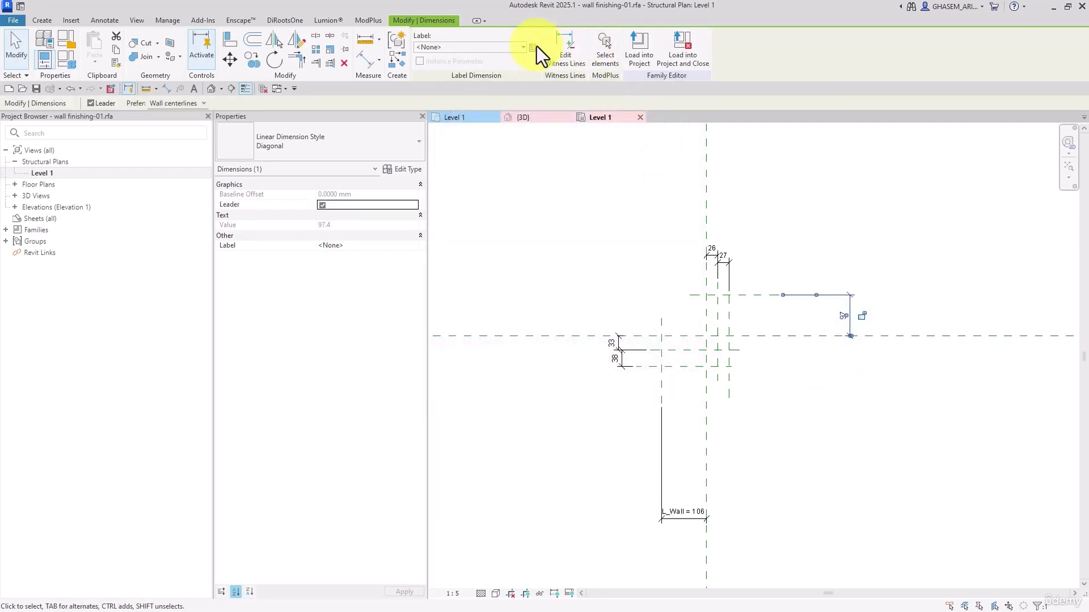
{"action": "type", "text": "L_"}
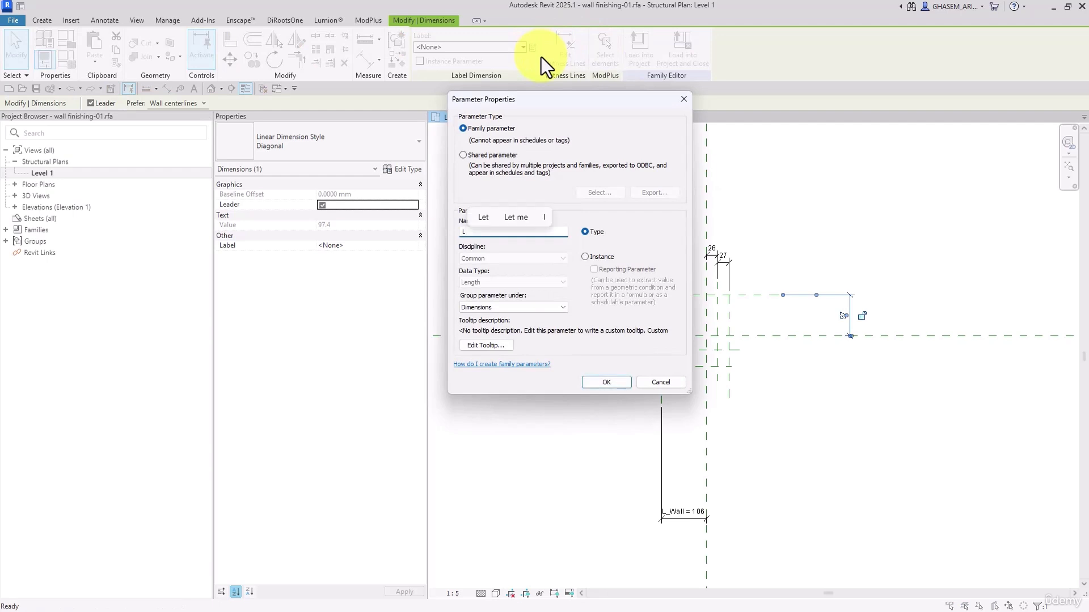
{"action": "type", "text": "Wrap"}
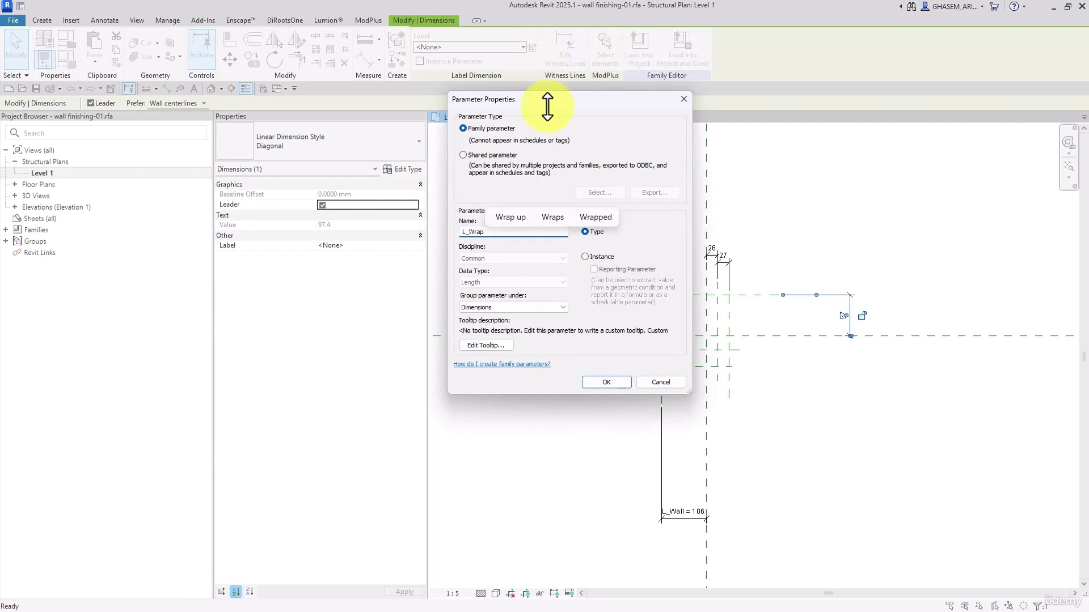
{"action": "left_click", "coordinate": [583, 257]}
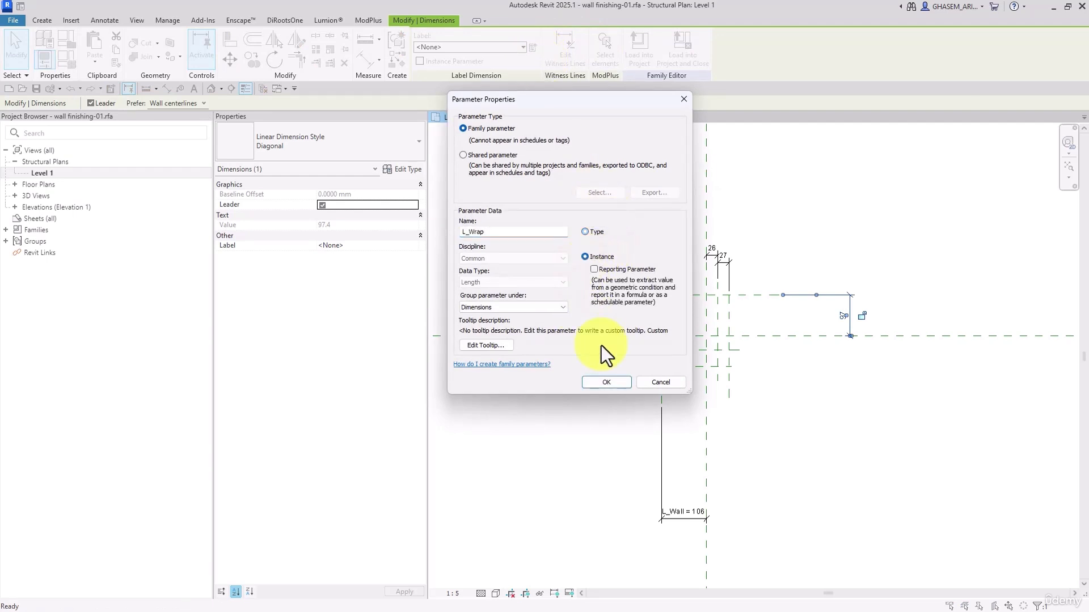
{"action": "left_click", "coordinate": [606, 382]}
Label both dimensions from the centre planes to the first right-hand and first lower planes with a shared-use instance family parameter named Finishing_01
{"action": "scroll", "coordinate": [665, 244], "scroll_direction": "up", "scroll_amount": 1}
{"action": "left_click", "coordinate": [678, 256]}
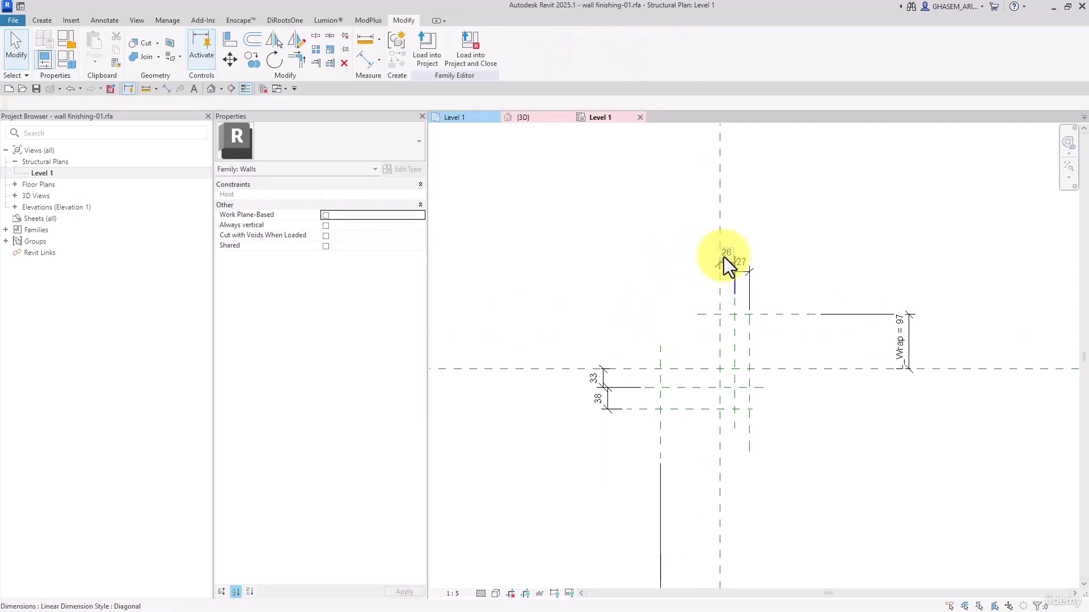
{"action": "left_click", "coordinate": [724, 257]}
{"action": "left_click", "coordinate": [605, 389], "text": "ctrl"}
{"action": "left_click", "coordinate": [602, 287]}
{"action": "left_click", "coordinate": [603, 377]}
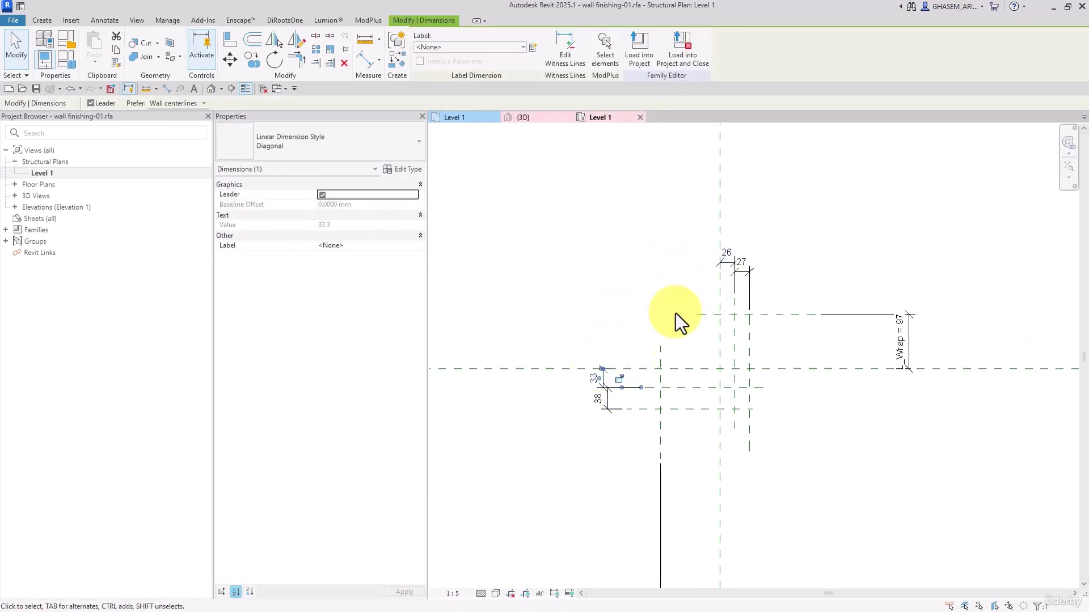
{"action": "left_click", "coordinate": [726, 259], "text": "ctrl"}
{"action": "left_click", "coordinate": [534, 48]}
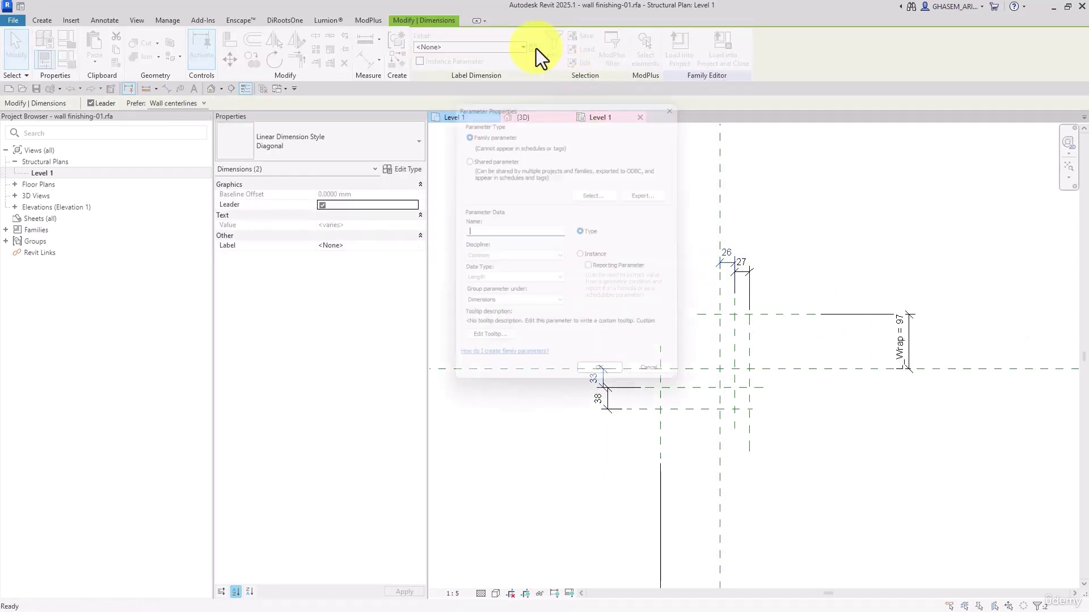
{"action": "type", "text": "Finis"}
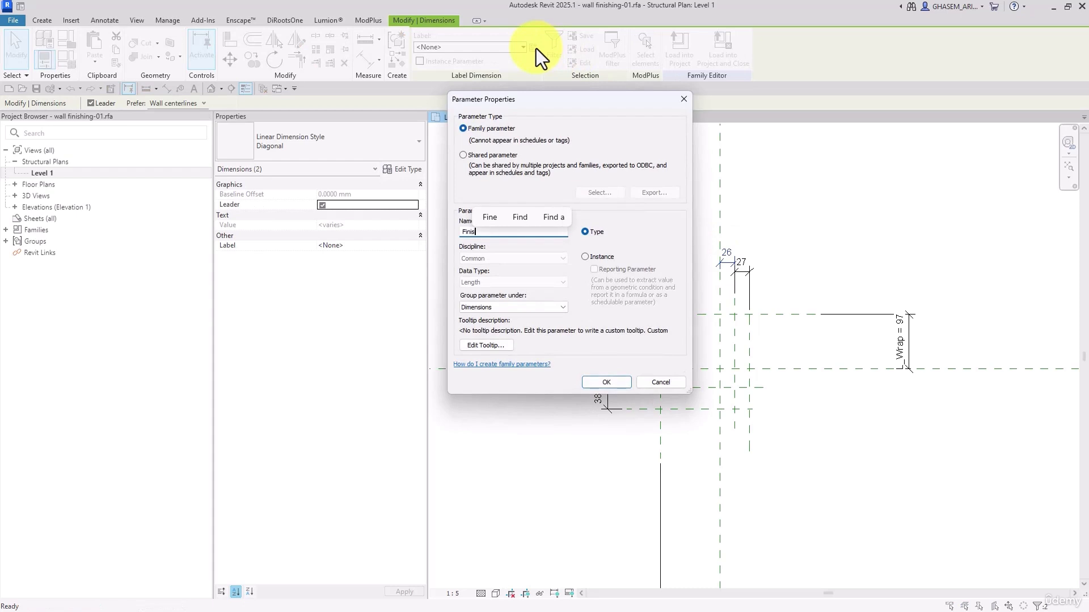
{"action": "type", "text": "hing_"}
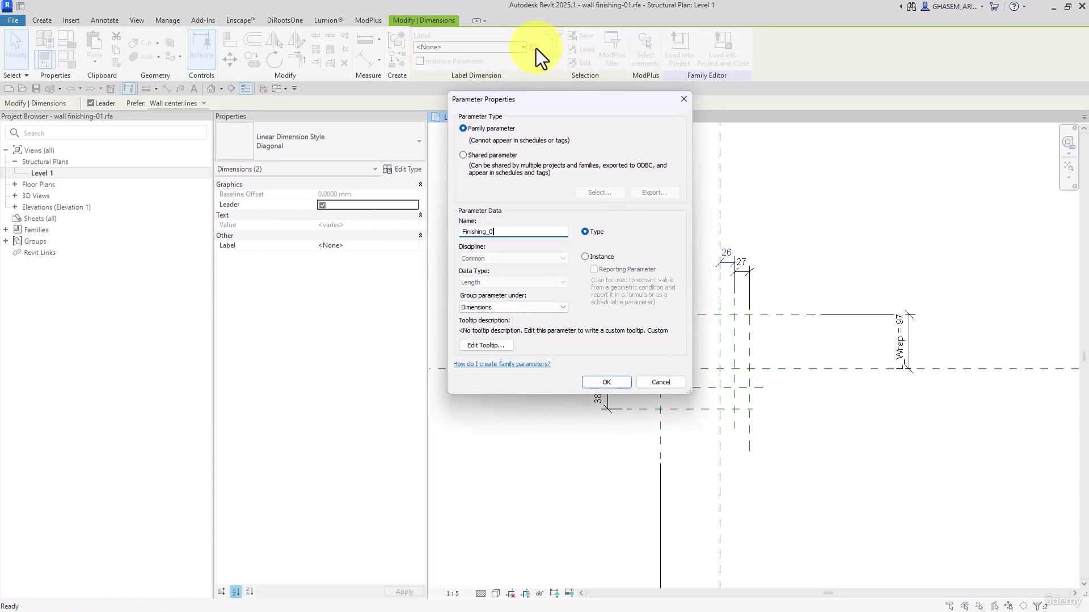
{"action": "type", "text": "01"}
{"action": "key", "text": "ctrl+a"}
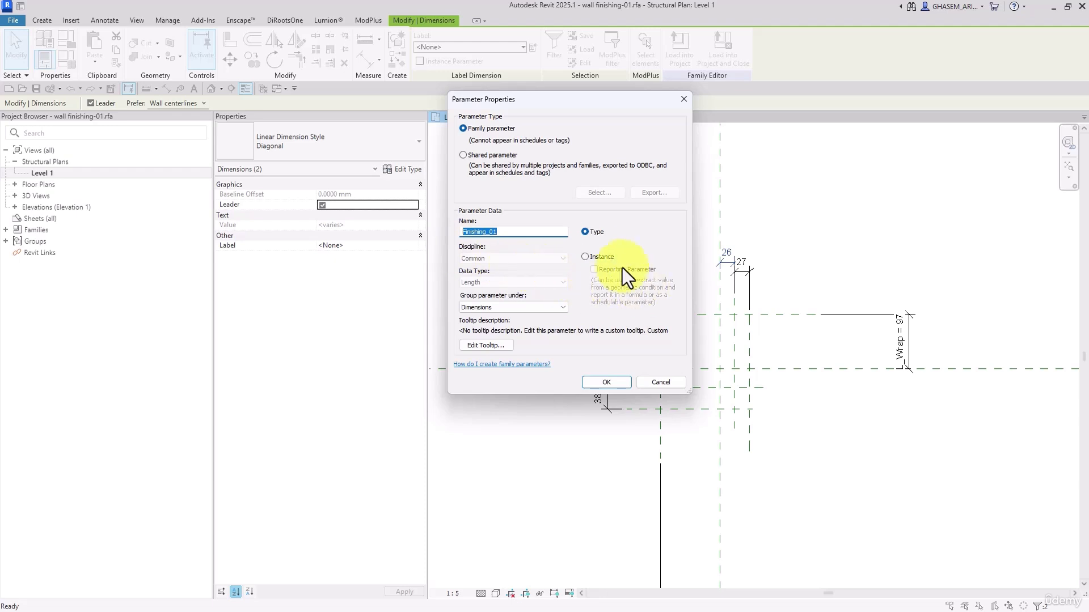
{"action": "left_click", "coordinate": [600, 256]}
{"action": "left_click", "coordinate": [606, 384]}
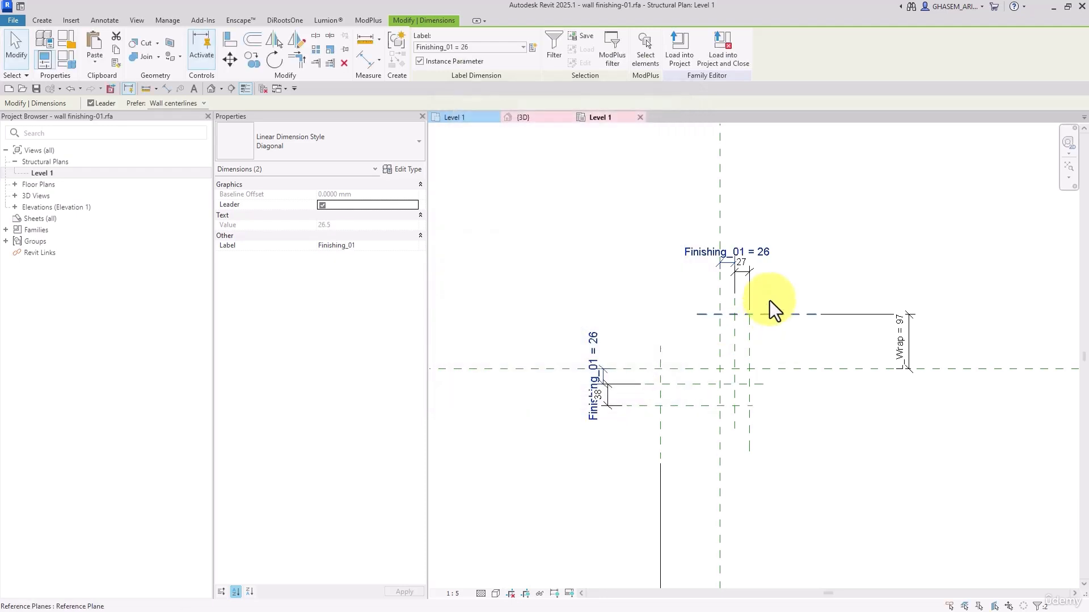
Label both outer spacings, right of and below the Finishing_01 dimensions, with one new instance parameter named Finishing 5
{"action": "left_click", "coordinate": [747, 274]}
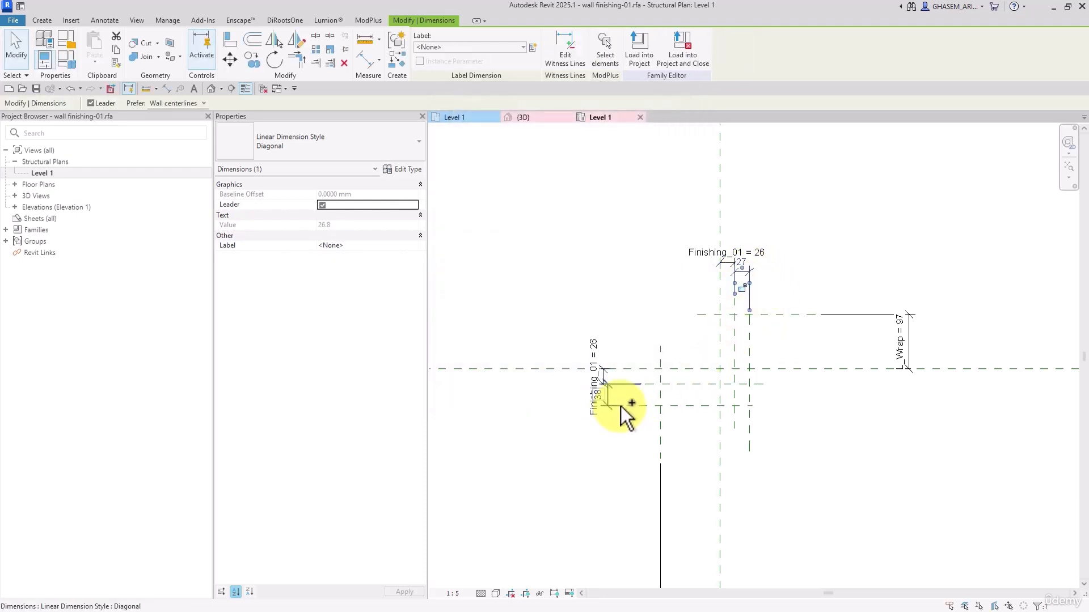
{"action": "left_click", "coordinate": [621, 406], "text": "ctrl"}
{"action": "left_click", "coordinate": [534, 47]}
{"action": "type", "text": "Finishing_0"}
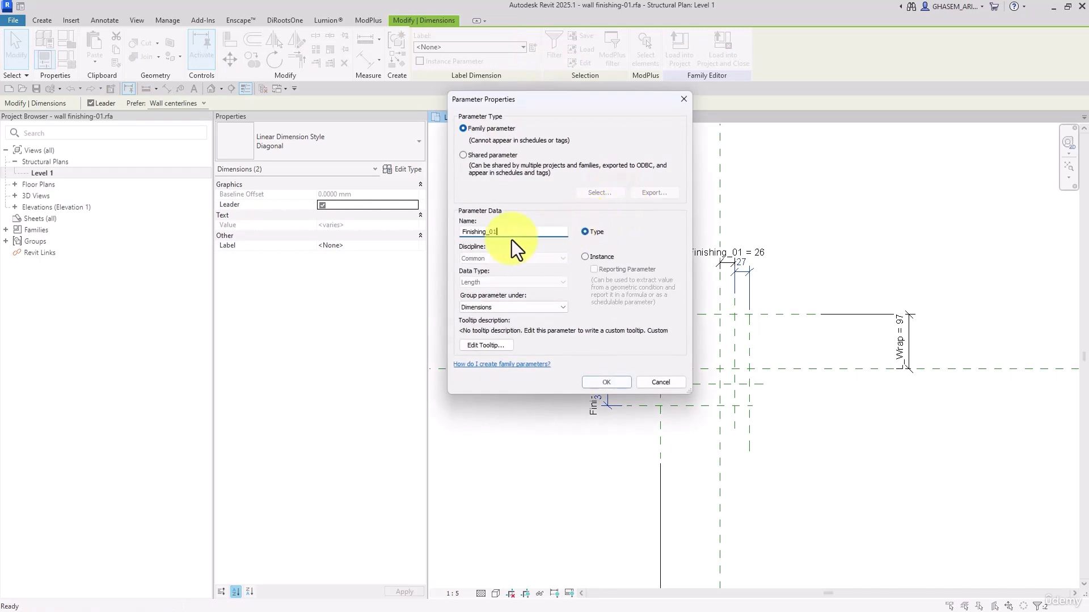
{"action": "type", "text": "1"}
{"action": "left_click_drag", "start_coordinate": [496, 233], "coordinate": [424, 239]}
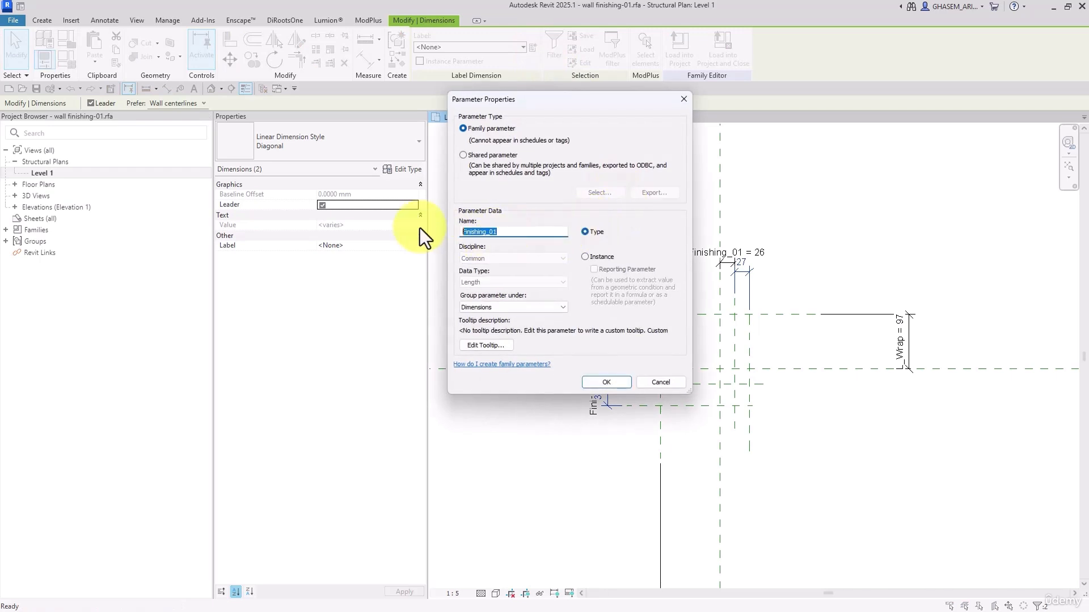
{"action": "type", "text": "Finishing 5"}
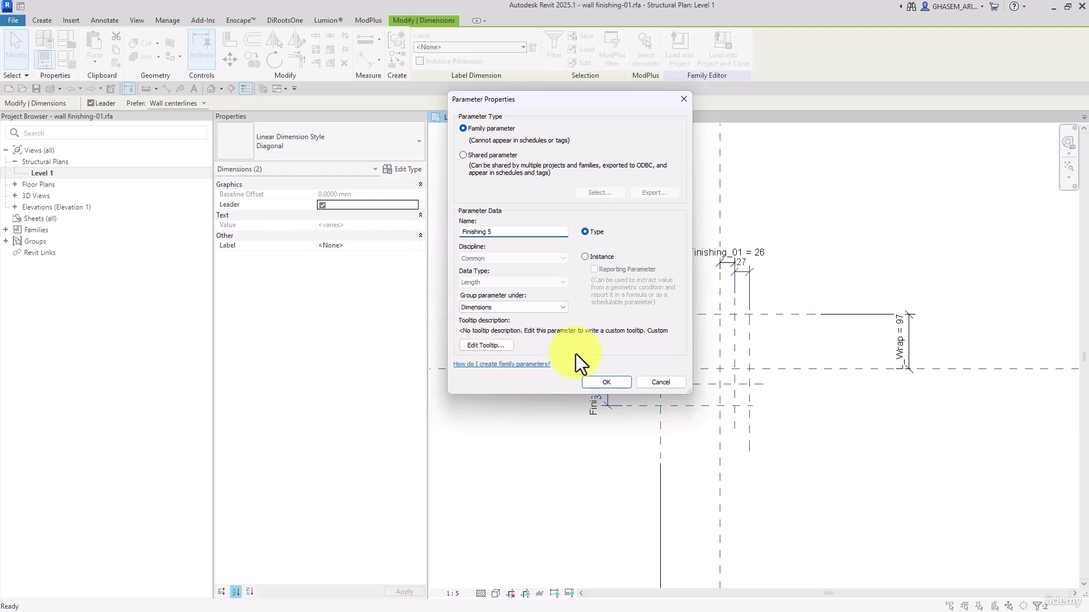
{"action": "left_click", "coordinate": [586, 257]}
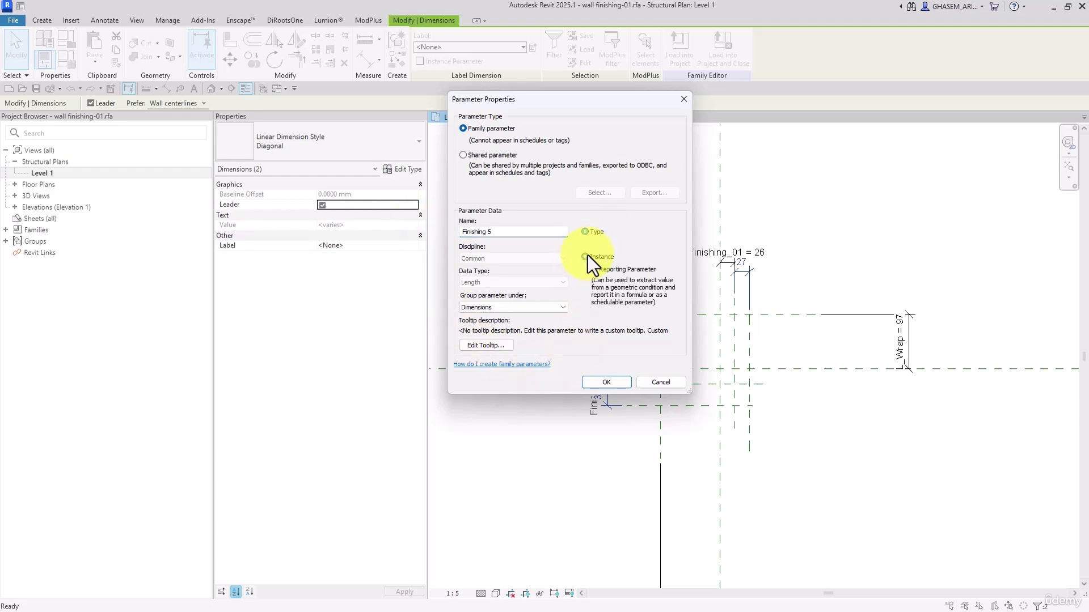
{"action": "left_click", "coordinate": [615, 385]}
{"action": "left_click", "coordinate": [651, 254]}
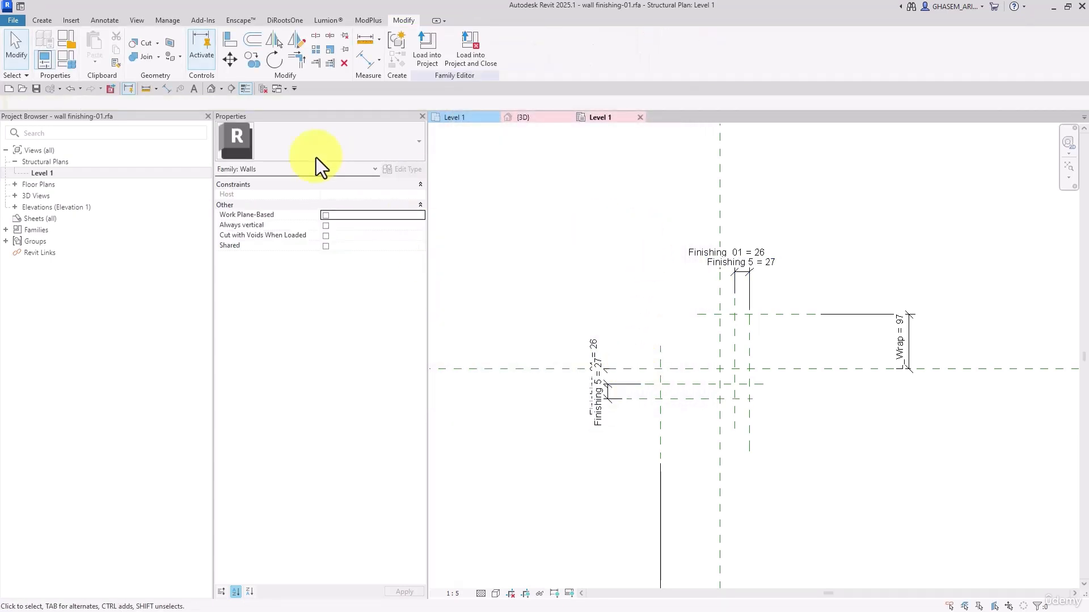
Rename the family parameter Finishing_01 to Finishing 4 in the family types
{"action": "left_click", "coordinate": [72, 58]}
{"action": "left_click", "coordinate": [322, 191]}
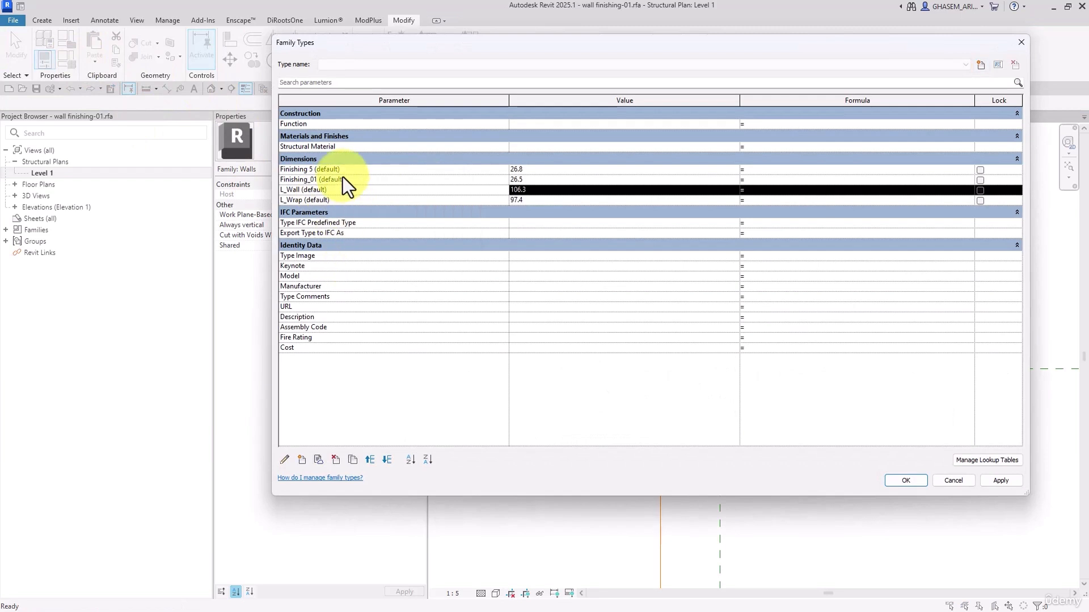
{"action": "left_click", "coordinate": [339, 180]}
{"action": "left_click", "coordinate": [284, 460]}
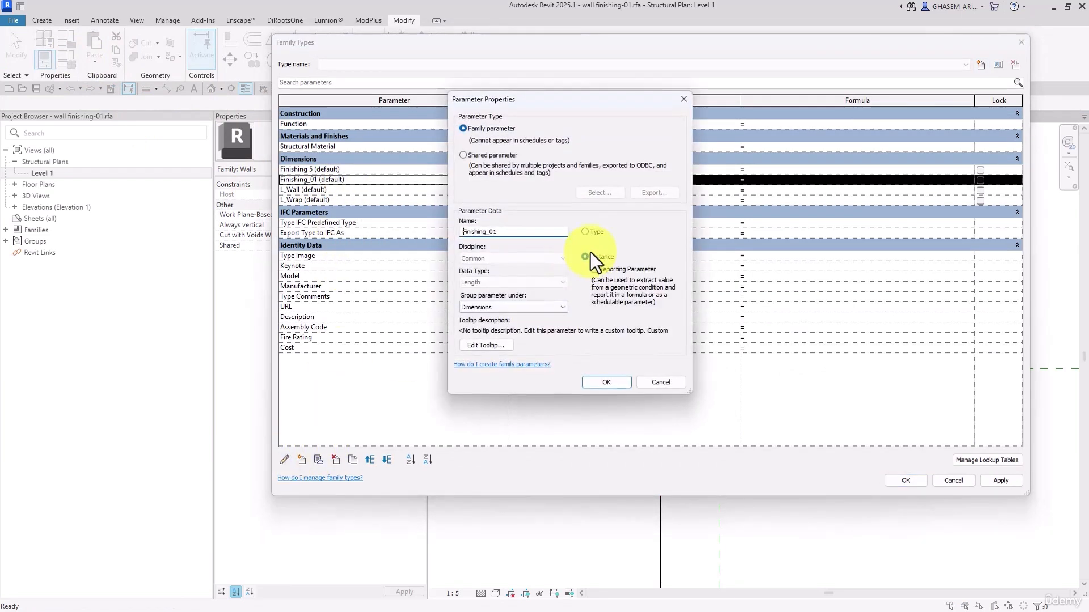
{"action": "left_click_drag", "start_coordinate": [486, 233], "coordinate": [548, 238]}
{"action": "type", "text": "4"}
{"action": "left_click", "coordinate": [605, 382]}
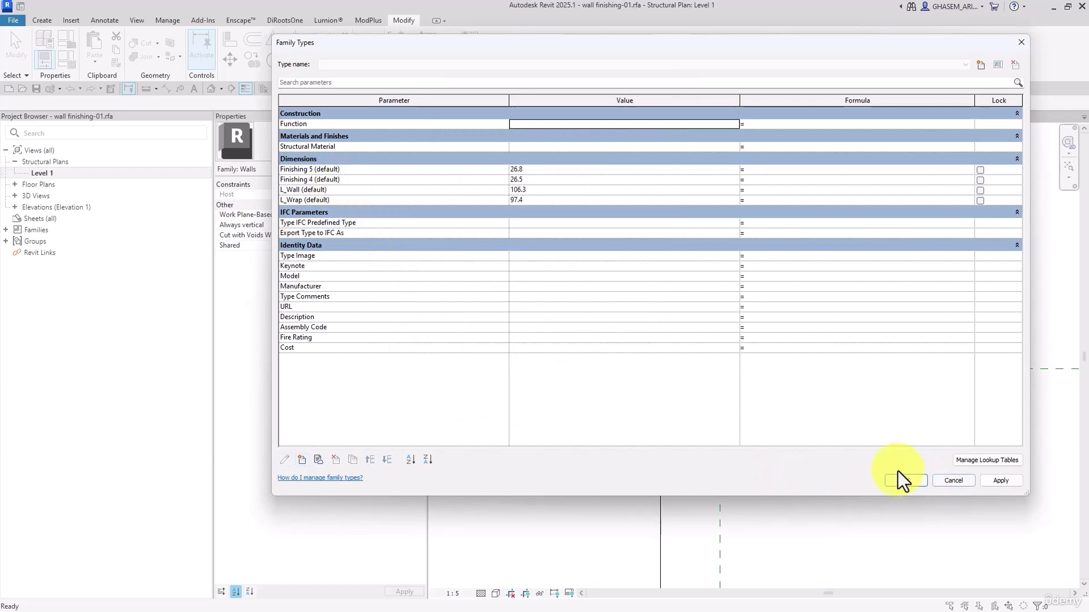
Set the family parameters L_Wrap and L_Wall to 50, Finishing 4 to 30 and Finishing 5 to 20
{"action": "left_click", "coordinate": [531, 202]}
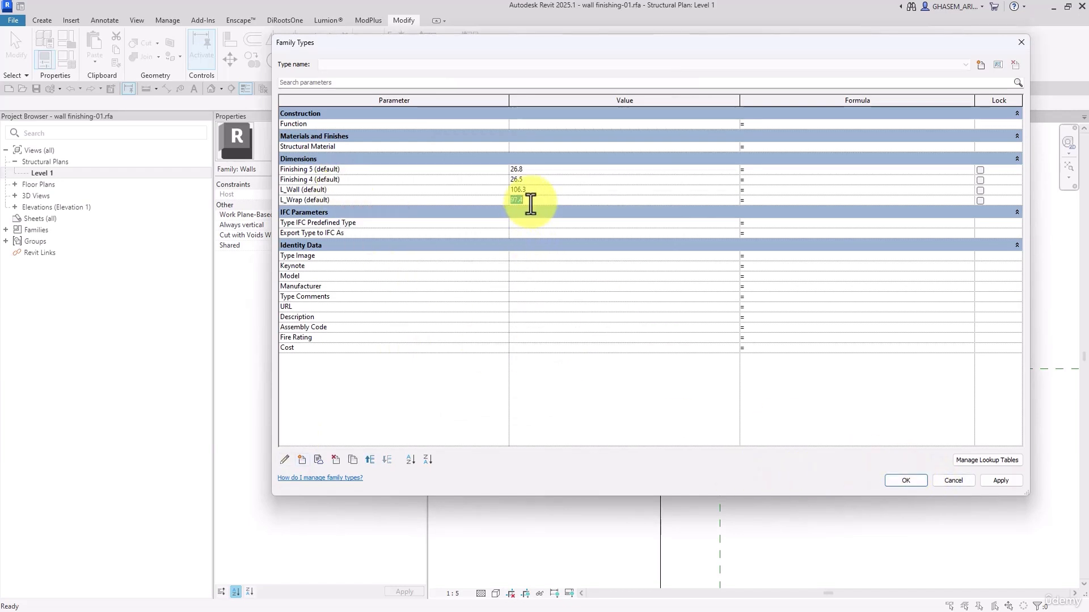
{"action": "type", "text": "50"}
{"action": "left_click", "coordinate": [545, 191]}
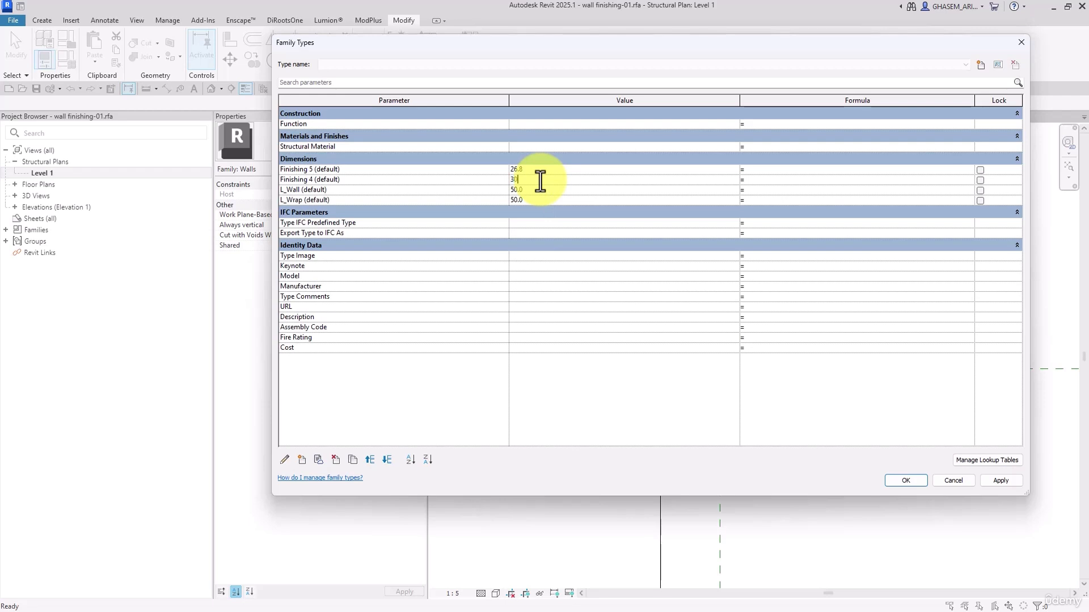
{"action": "left_click", "coordinate": [540, 181]}
{"action": "type", "text": "30"}
{"action": "left_click", "coordinate": [535, 171]}
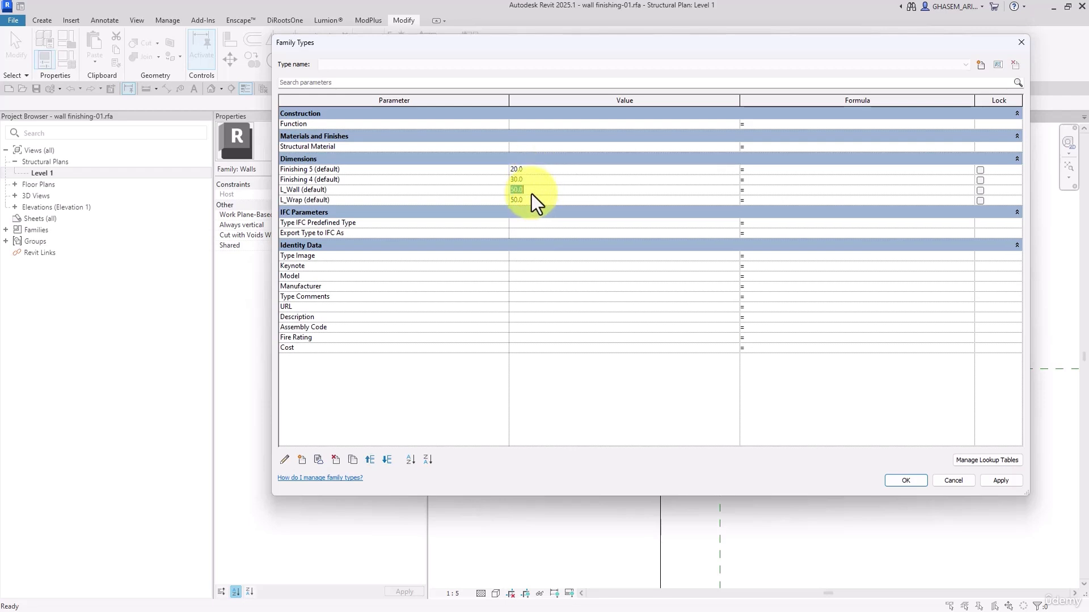
{"action": "left_click", "coordinate": [902, 481]}
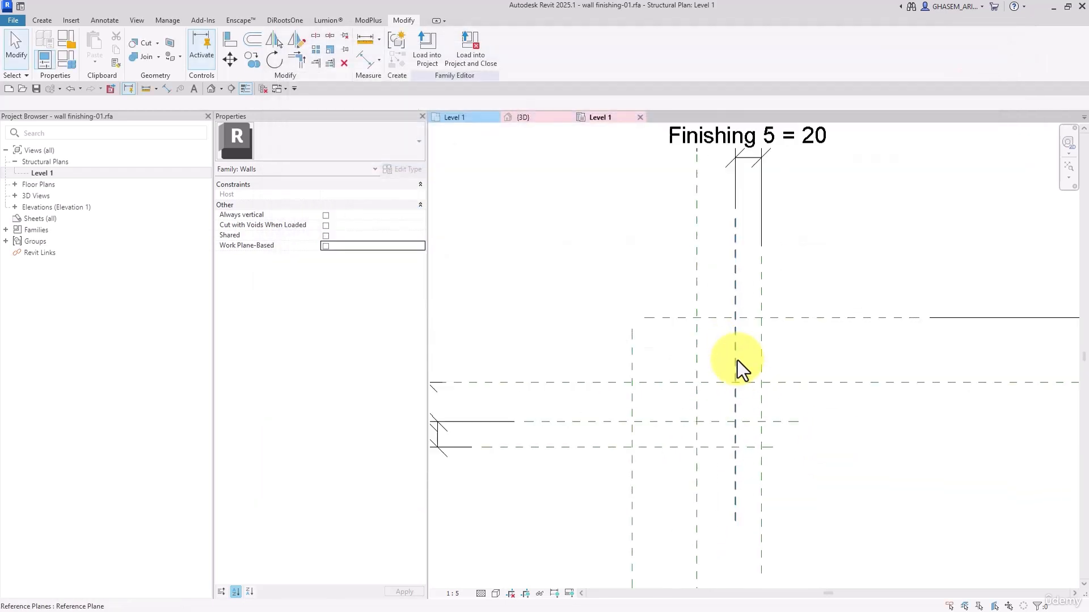
Create an L-shaped extrusion on the reference plane intersections, with 50 mm inner edges and 30 mm thick legs between the centre and first offset planes
{"action": "left_click", "coordinate": [42, 19]}
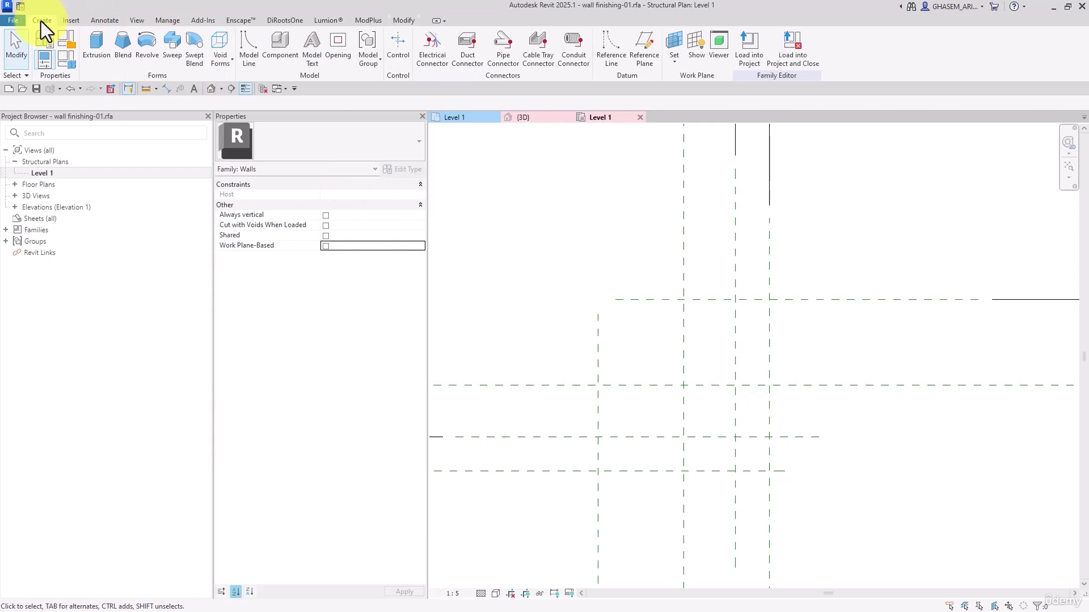
{"action": "left_click", "coordinate": [96, 45]}
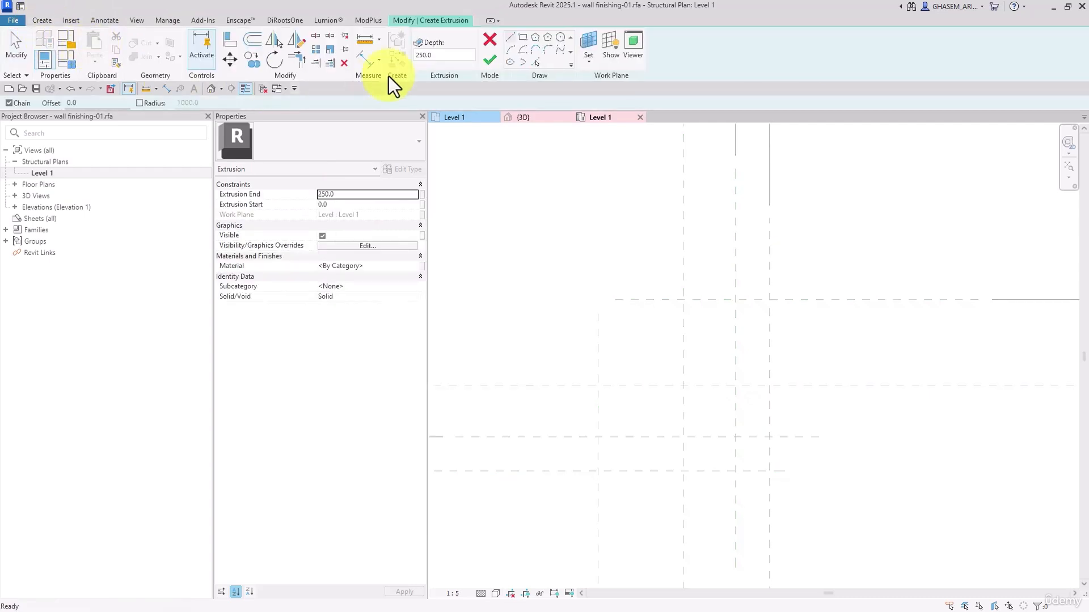
{"action": "left_click", "coordinate": [684, 300]}
{"action": "left_click", "coordinate": [736, 300]}
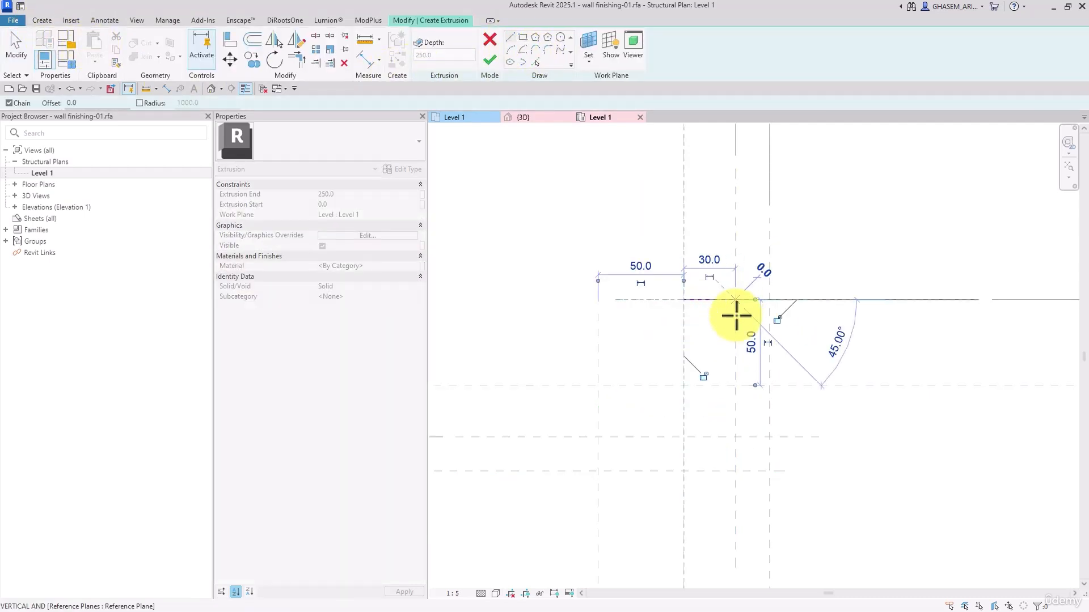
{"action": "left_click", "coordinate": [735, 437]}
{"action": "left_click", "coordinate": [598, 437]}
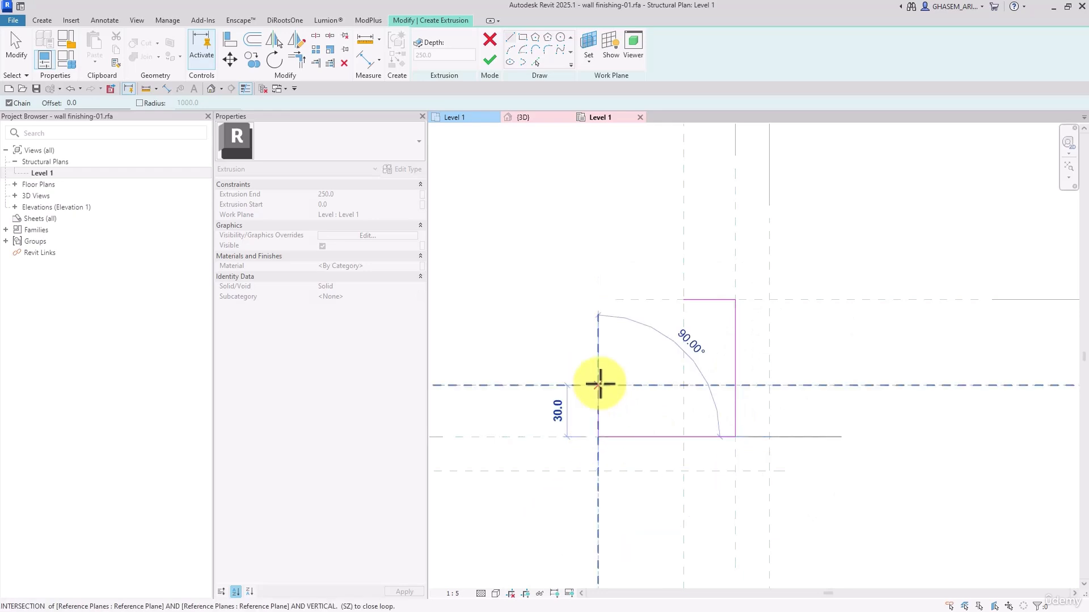
{"action": "left_click", "coordinate": [598, 386]}
{"action": "left_click", "coordinate": [684, 386]}
{"action": "left_click", "coordinate": [684, 300]}
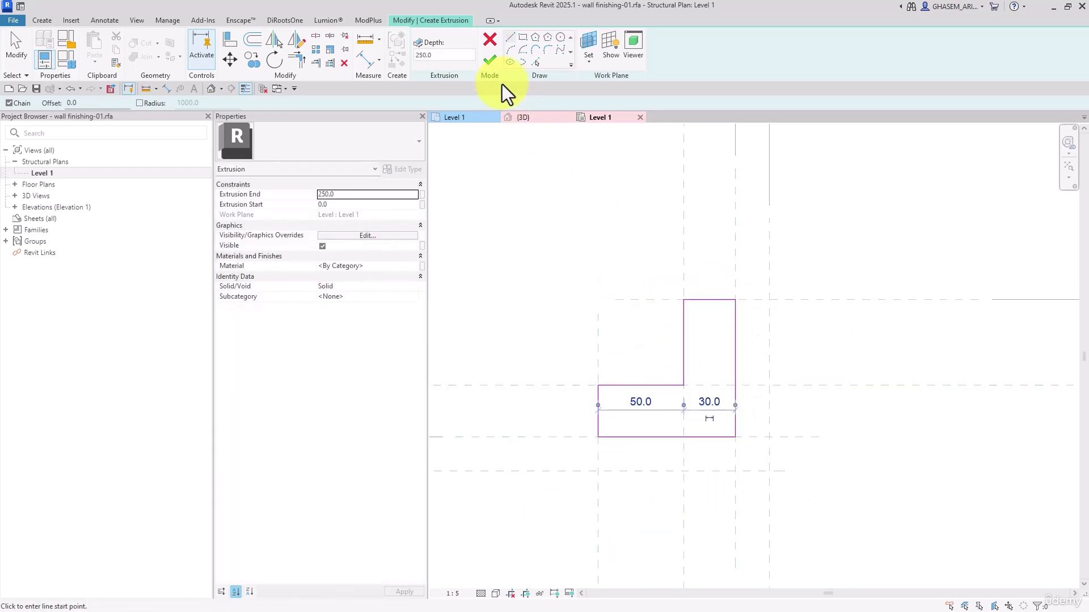
{"action": "left_click", "coordinate": [489, 59]}
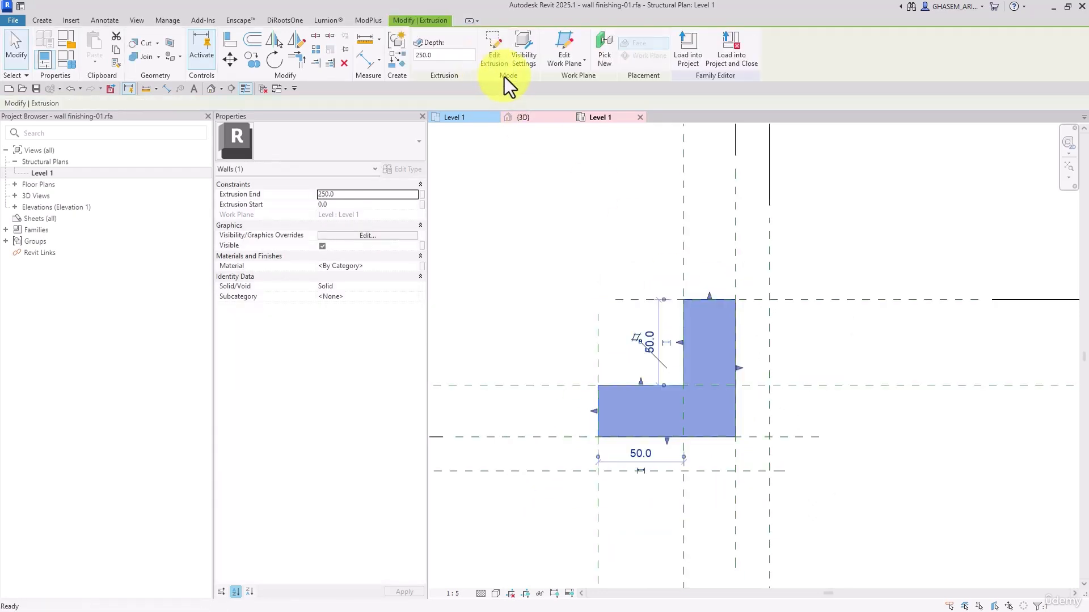
Create a second L-shaped extrusion with 20 mm thick legs around the first, between the first and second offset reference planes
{"action": "left_click", "coordinate": [397, 57]}
{"action": "left_click", "coordinate": [599, 471]}
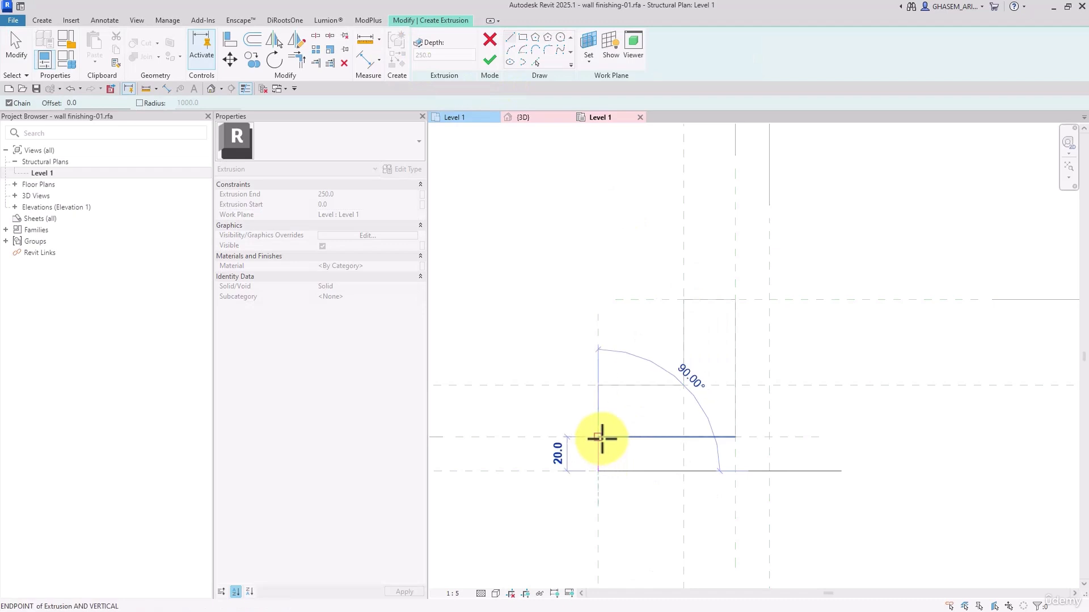
{"action": "left_click", "coordinate": [599, 436]}
{"action": "left_click", "coordinate": [735, 437]}
{"action": "left_click", "coordinate": [736, 300]}
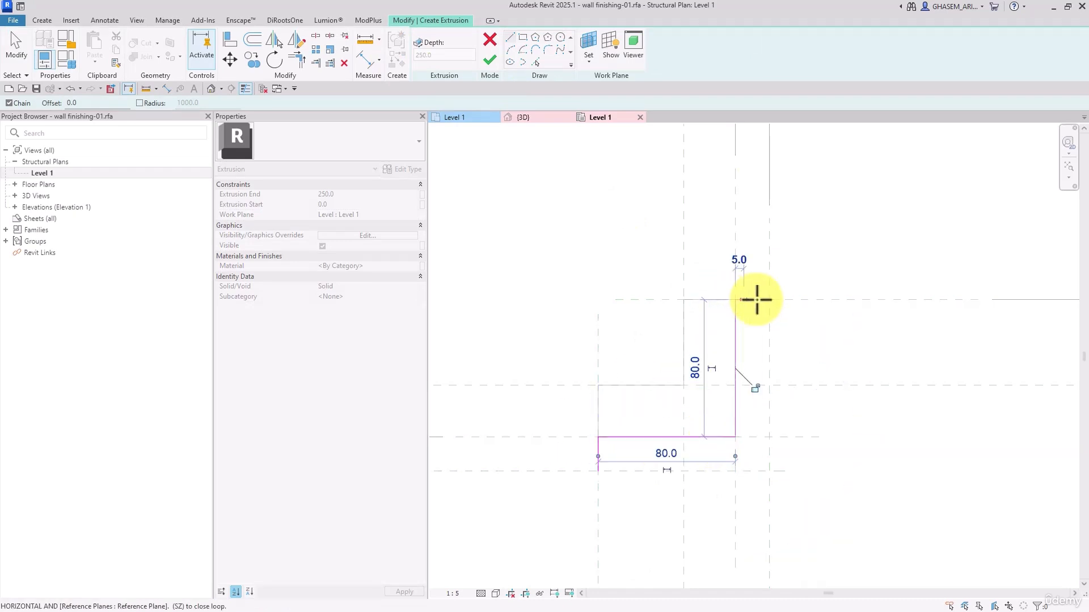
{"action": "left_click", "coordinate": [769, 300]}
{"action": "left_click", "coordinate": [769, 470]}
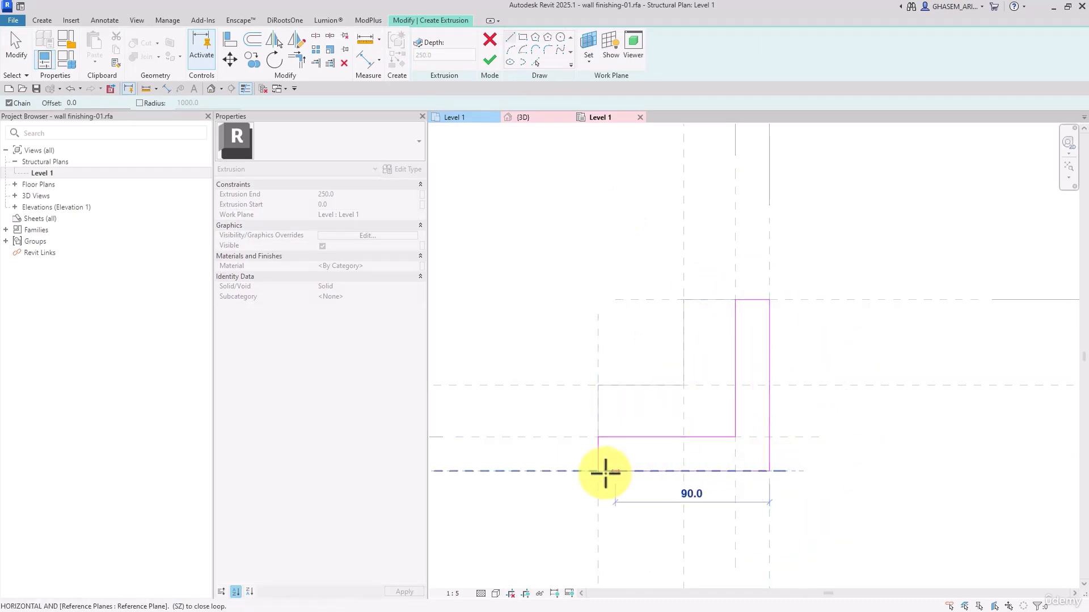
{"action": "left_click", "coordinate": [598, 471]}
{"action": "left_click", "coordinate": [482, 54]}
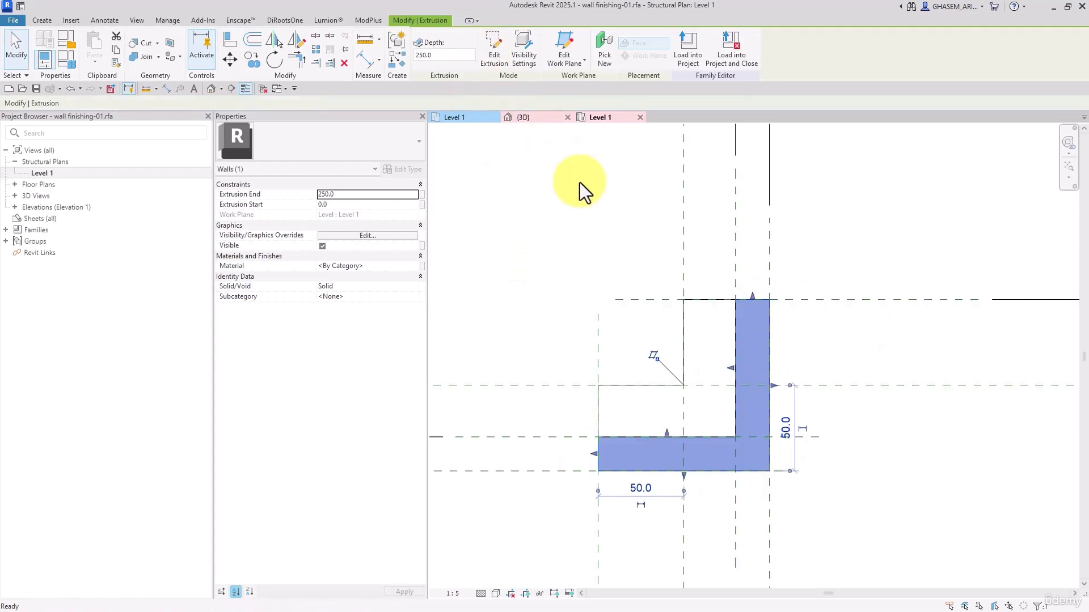
Associate the extrusion end of both L-shaped extrusions with a new instance family parameter named Height
{"action": "left_click", "coordinate": [629, 229]}
{"action": "left_click", "coordinate": [742, 330]}
{"action": "left_click", "coordinate": [734, 332], "text": "ctrl"}
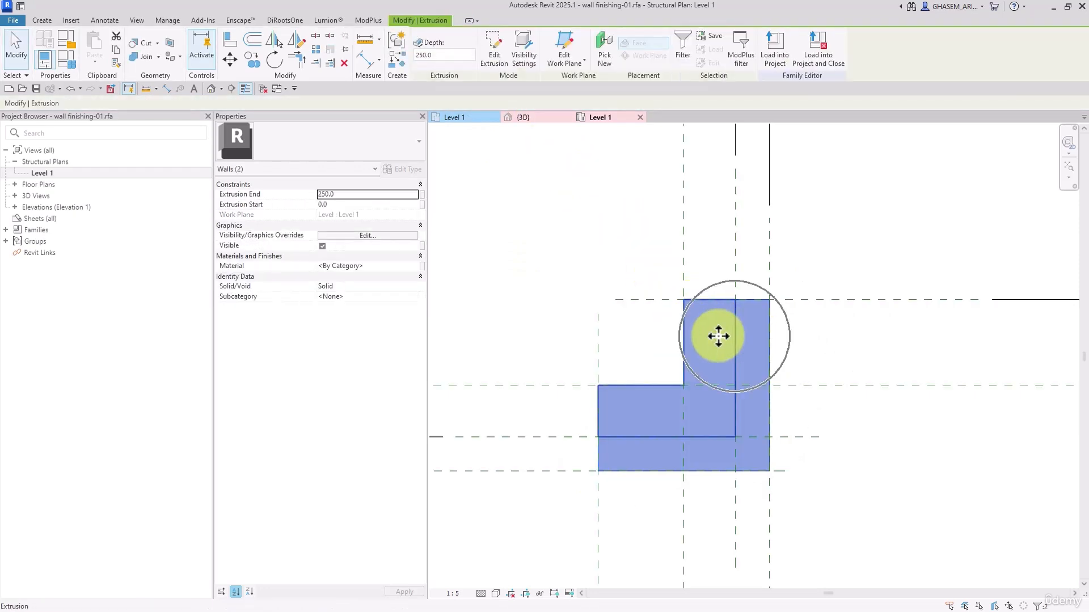
{"action": "left_click", "coordinate": [424, 195]}
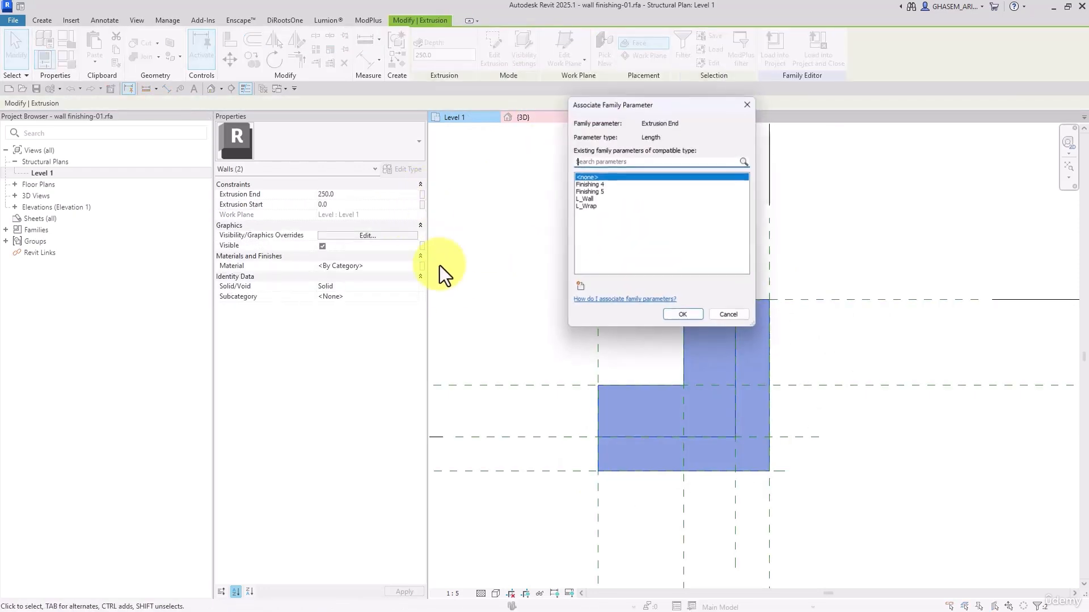
{"action": "left_click", "coordinate": [578, 287]}
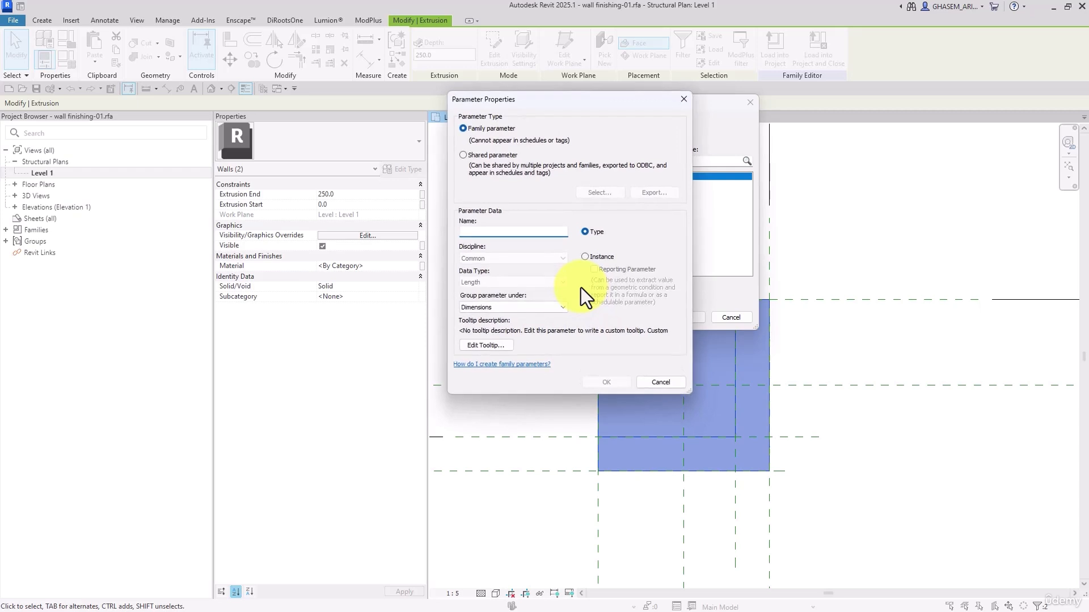
{"action": "type", "text": "Hel"}
{"action": "type", "text": "gth"}
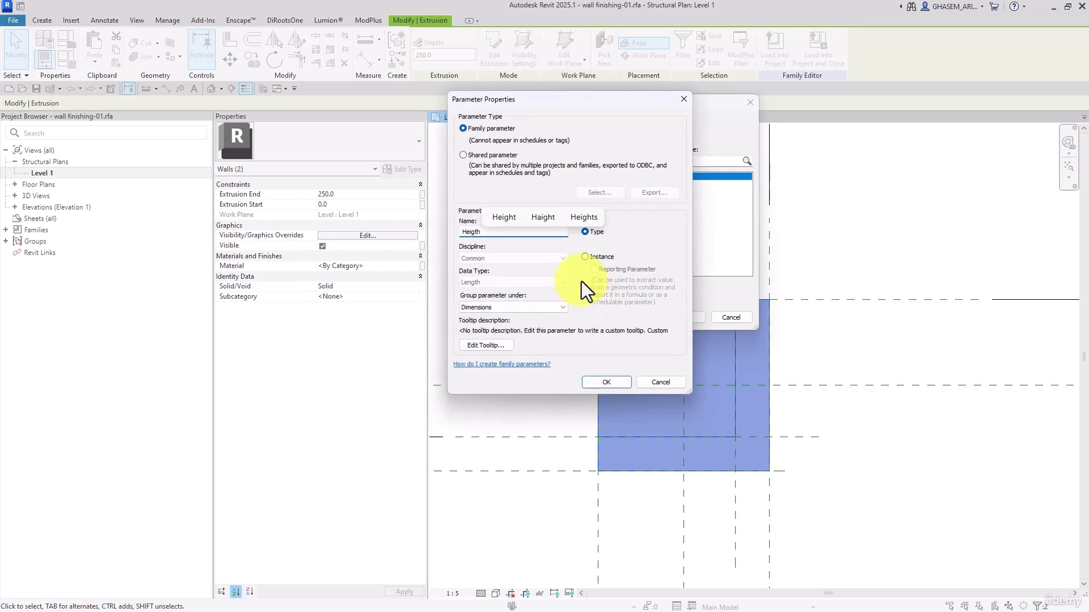
{"action": "left_click", "coordinate": [502, 217]}
{"action": "left_click", "coordinate": [584, 256]}
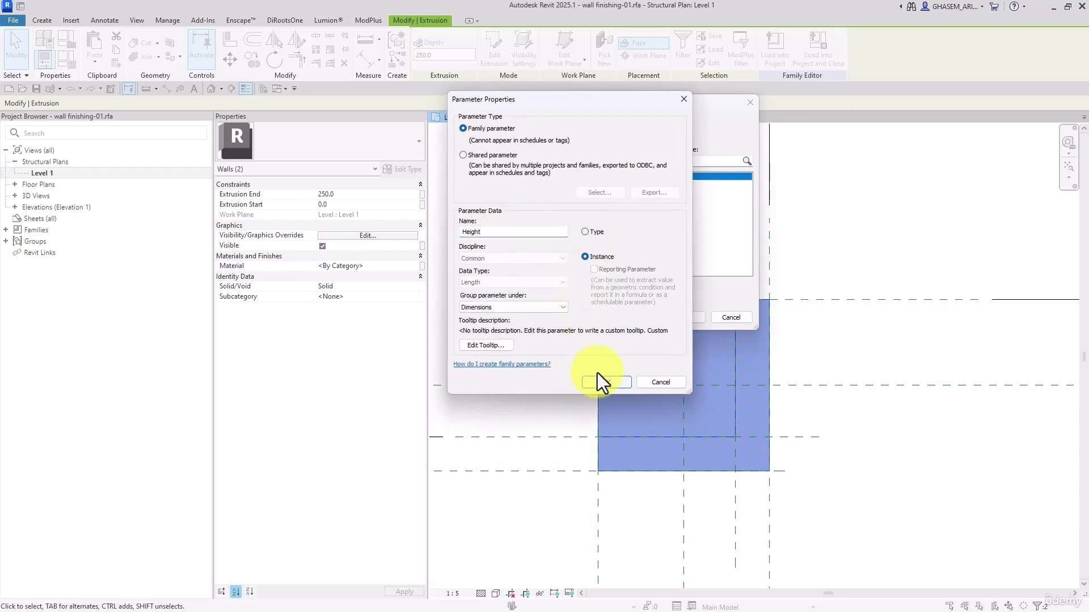
{"action": "left_click", "coordinate": [600, 380]}
{"action": "left_click", "coordinate": [675, 320]}
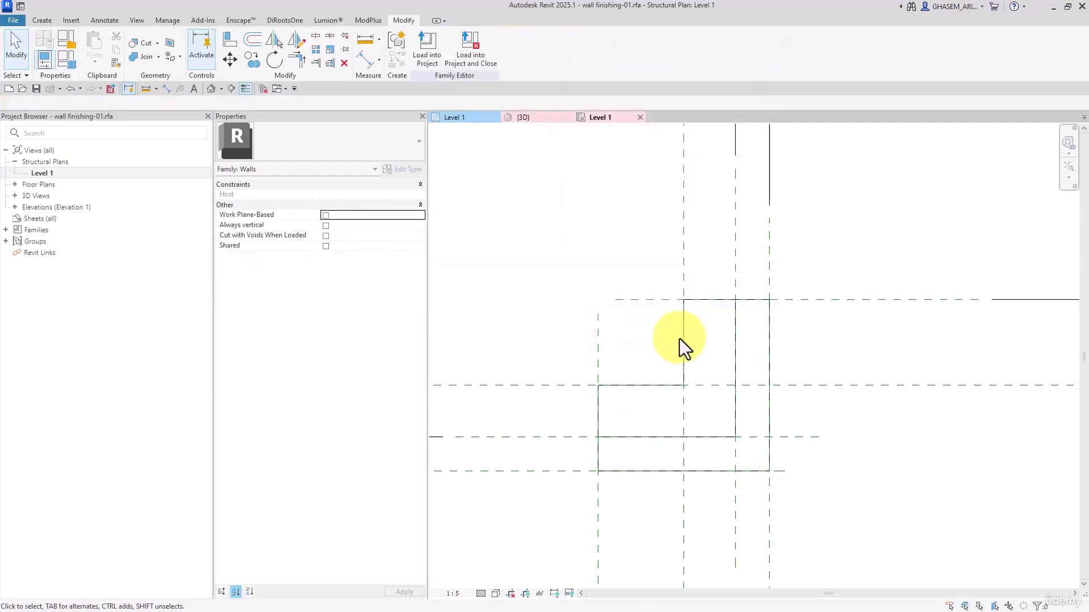
Associate the inner extrusion's material with a new instance family parameter named M_Finishing 4
{"action": "left_click", "coordinate": [680, 338]}
{"action": "left_click", "coordinate": [421, 268]}
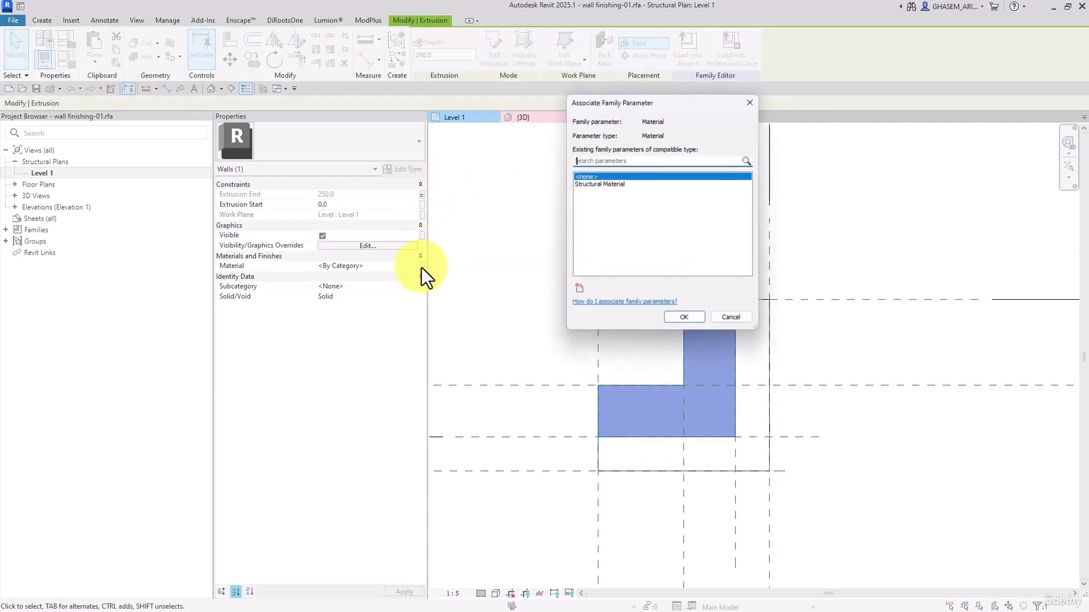
{"action": "left_click", "coordinate": [577, 290]}
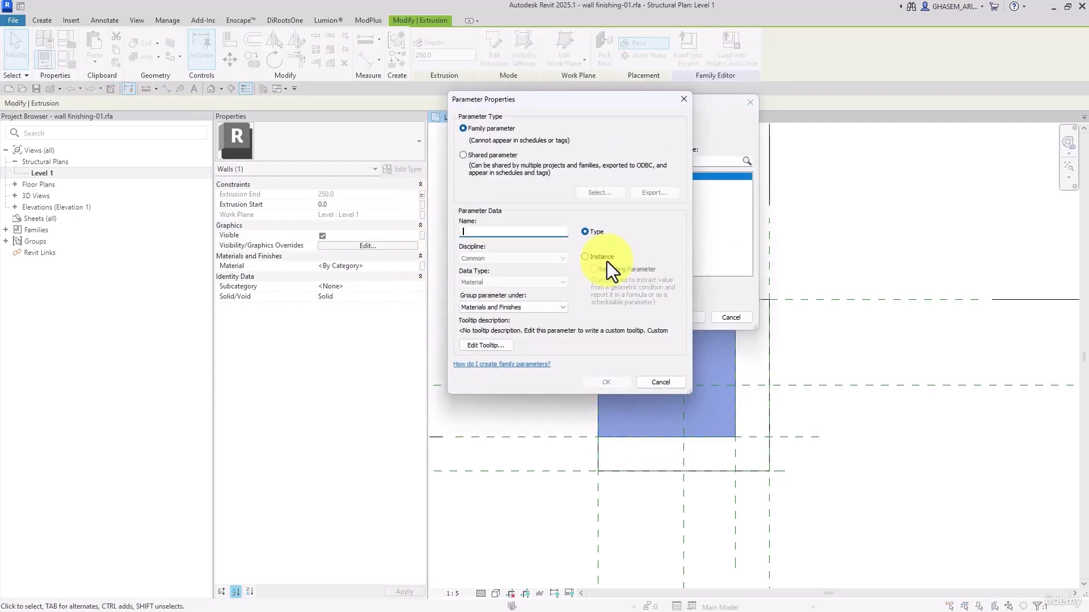
{"action": "type", "text": "M"}
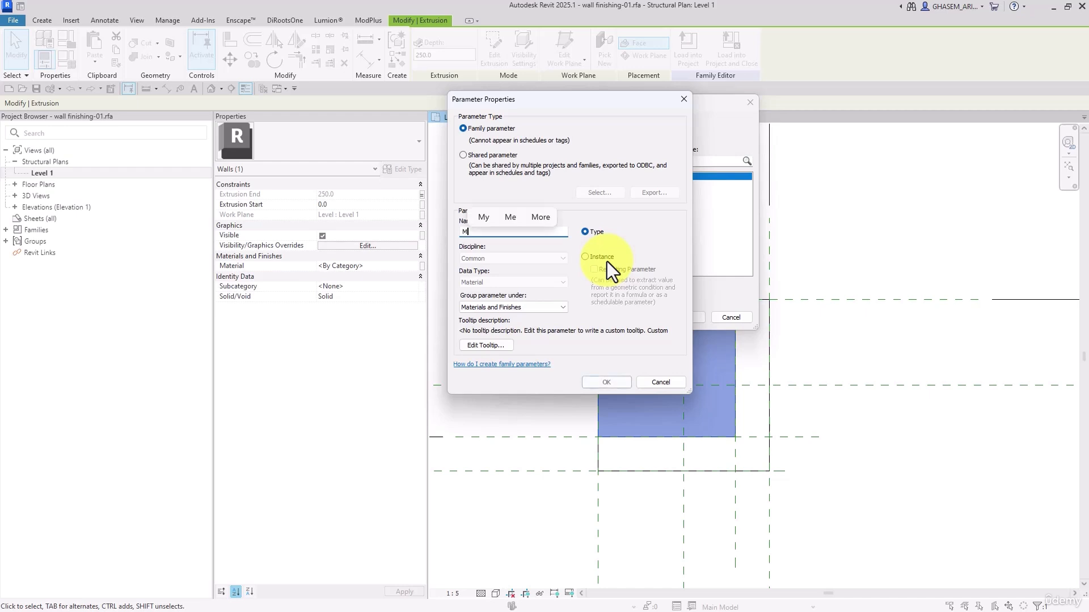
{"action": "type", "text": "_Fi"}
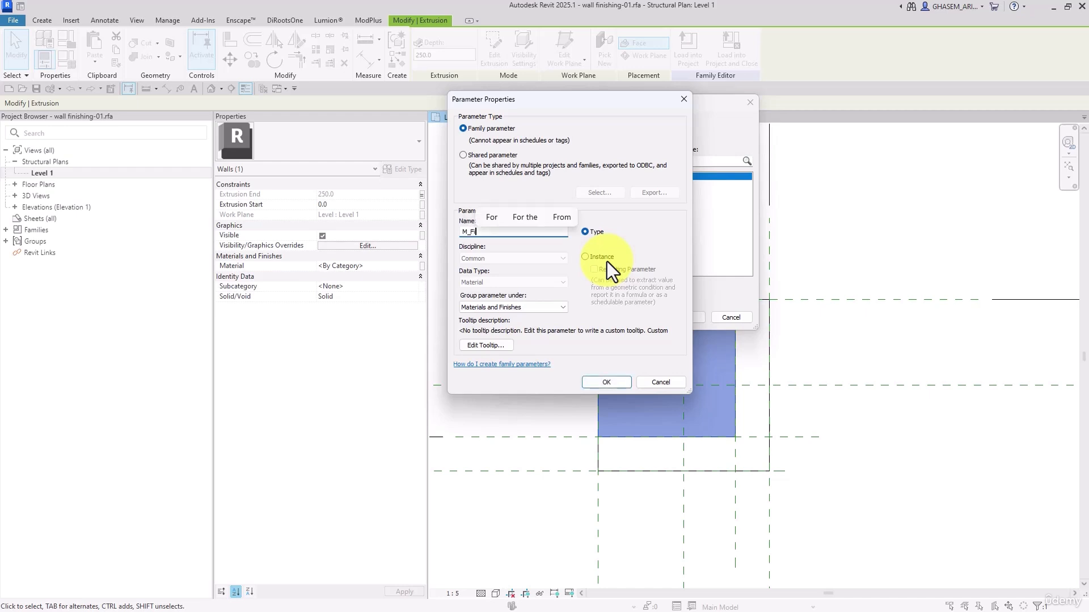
{"action": "type", "text": "nishing 4"}
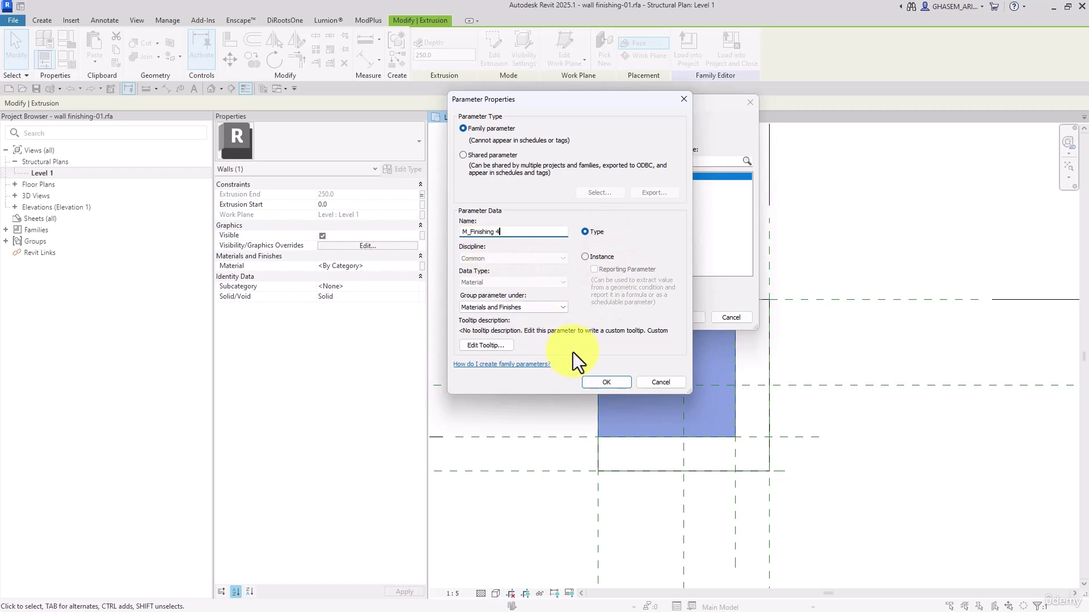
{"action": "left_click", "coordinate": [600, 257]}
{"action": "left_click", "coordinate": [612, 380]}
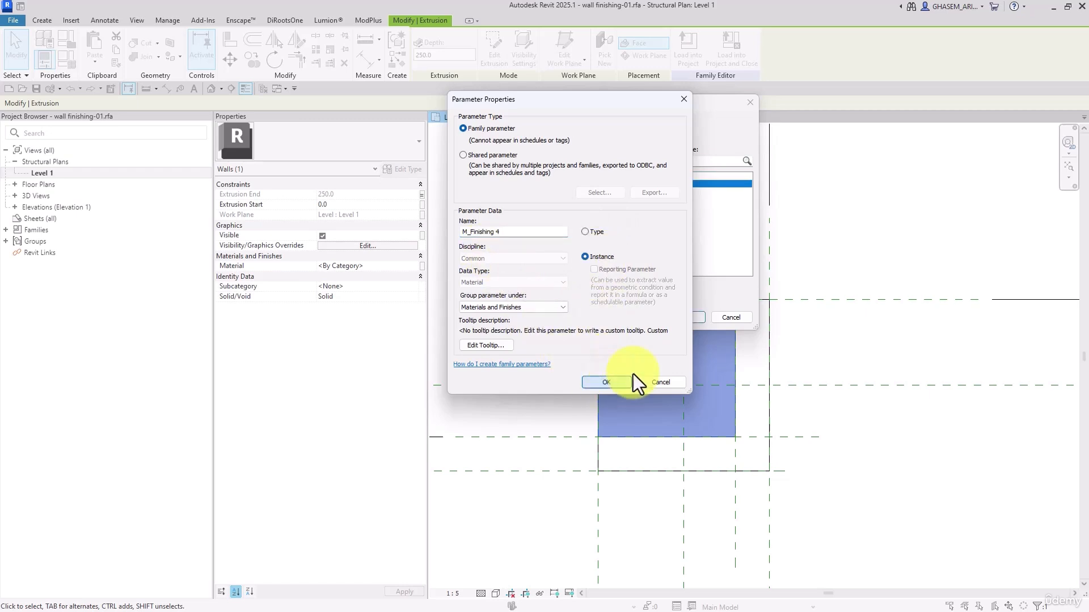
{"action": "left_click", "coordinate": [680, 321]}
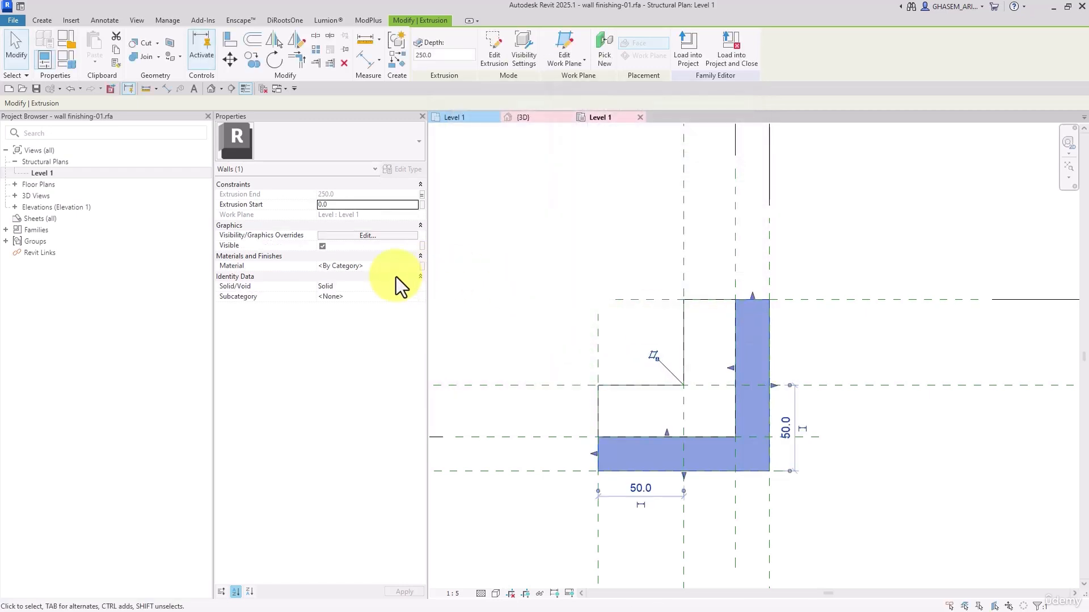
Associate the outer extrusion's material with a new type family parameter named M_Finishing 5
{"action": "left_click", "coordinate": [423, 267]}
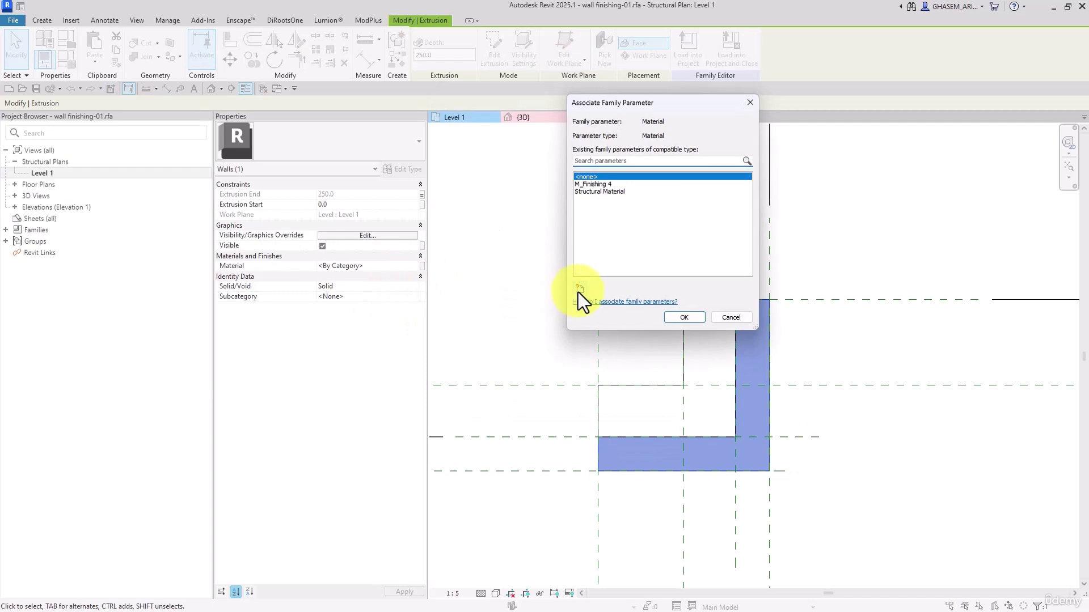
{"action": "left_click", "coordinate": [577, 292]}
{"action": "type", "text": "M_F"}
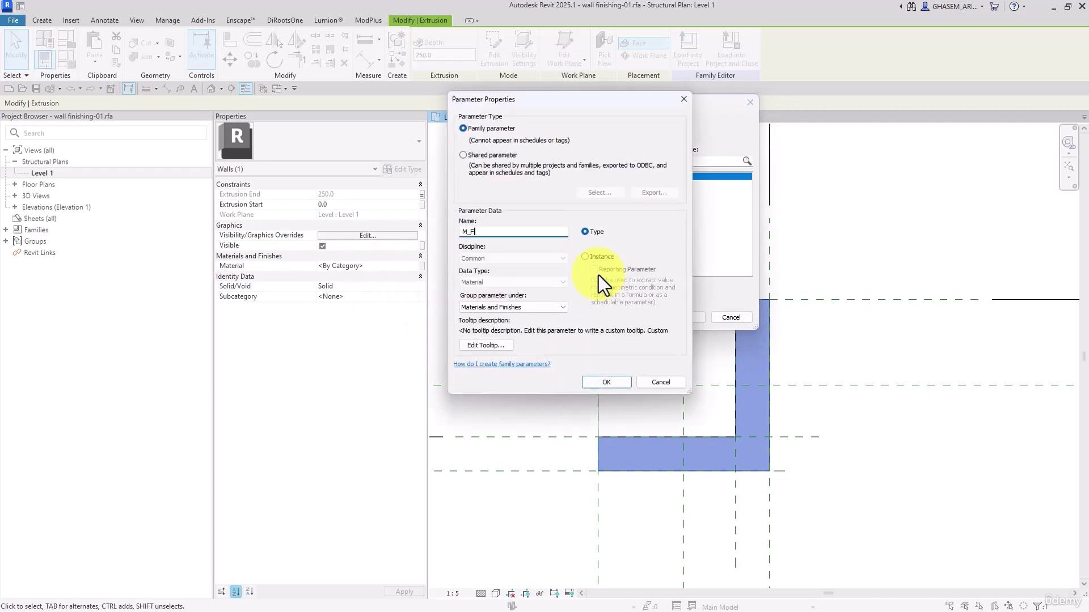
{"action": "type", "text": "inishing 5"}
{"action": "left_click", "coordinate": [616, 386]}
{"action": "left_click", "coordinate": [669, 319]}
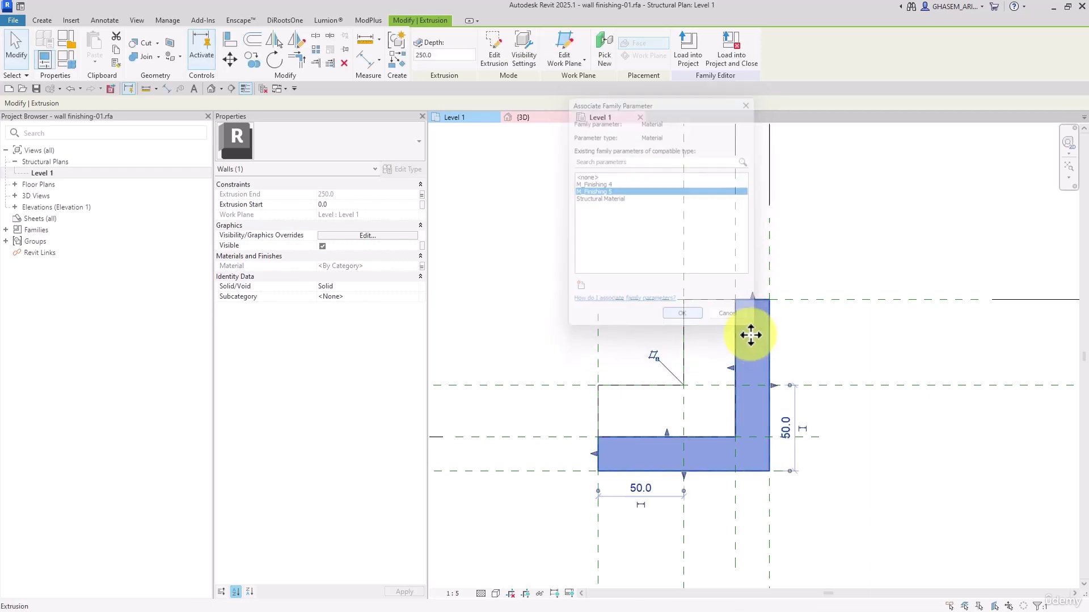
Shade the plan view and inspect the two-layer L-shaped solid in the default 3D view
{"action": "left_click", "coordinate": [870, 343]}
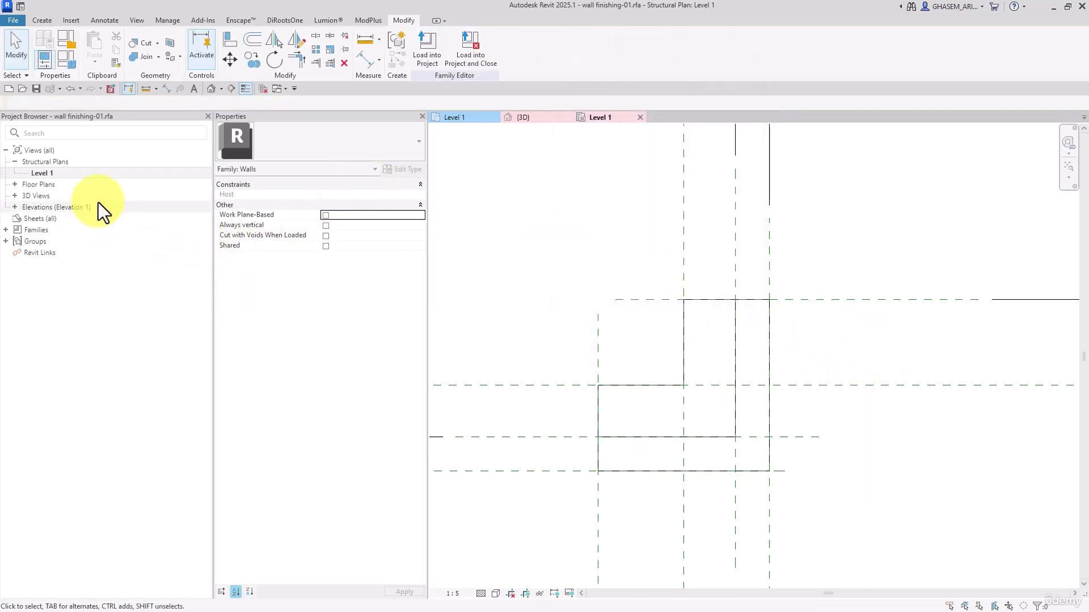
{"action": "key", "text": "s"}
{"action": "key", "text": "d"}
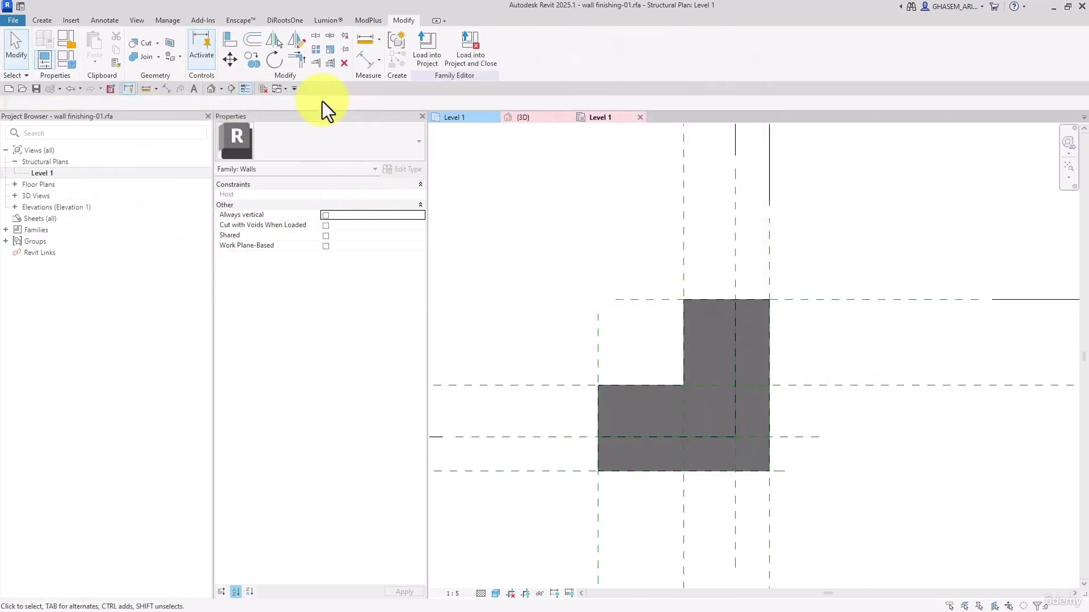
{"action": "left_click", "coordinate": [219, 88]}
{"action": "middle_click_drag", "start_coordinate": [673, 318], "coordinate": [581, 280], "text": "shift"}
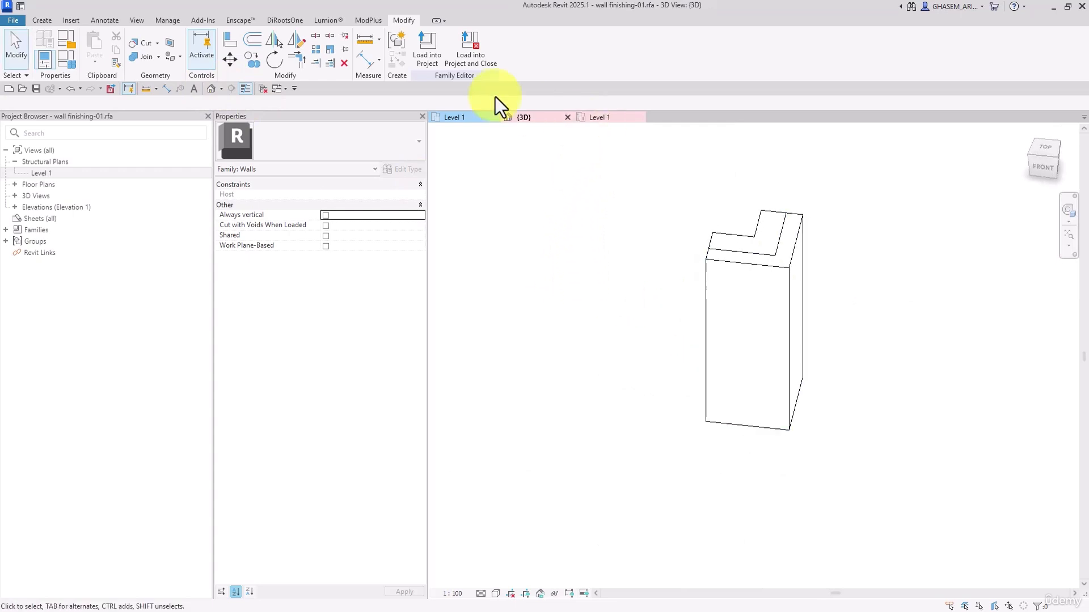
Load the wall finishing family into Project11 and place one instance on Level 1, just below and beyond the wall's right end
{"action": "left_click", "coordinate": [427, 49]}
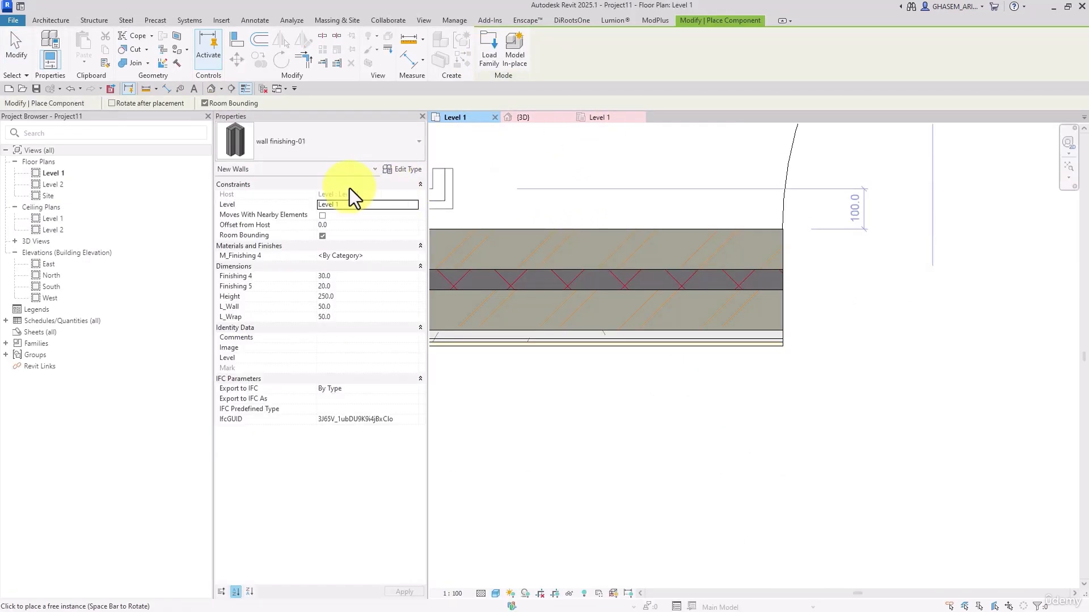
{"action": "scroll", "coordinate": [775, 437], "scroll_direction": "up", "scroll_amount": 2}
{"action": "left_click", "coordinate": [814, 383]}
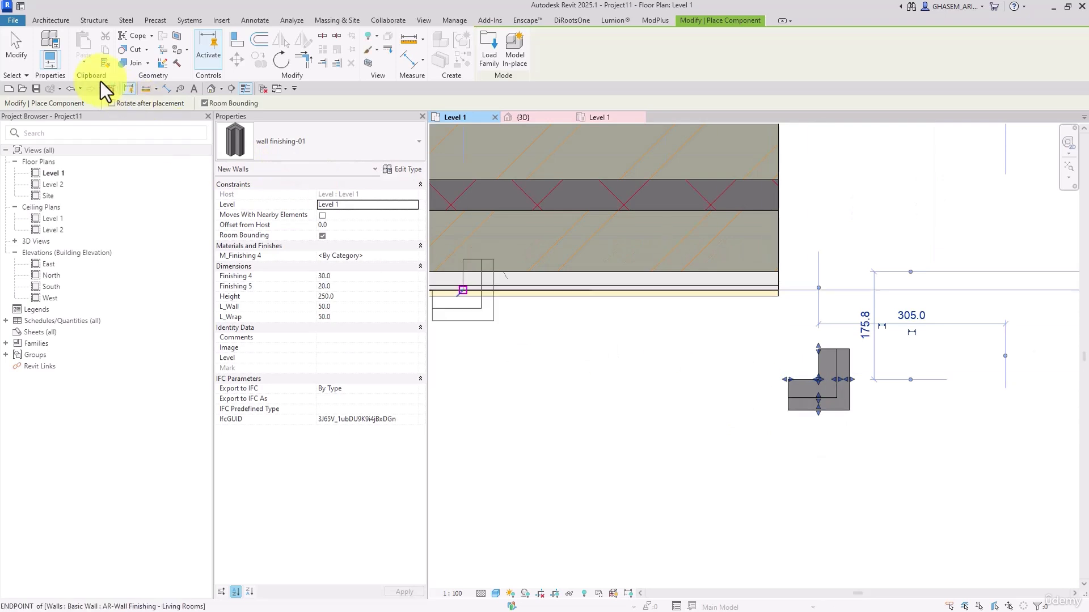
{"action": "left_click", "coordinate": [25, 54]}
{"action": "left_click", "coordinate": [801, 392]}
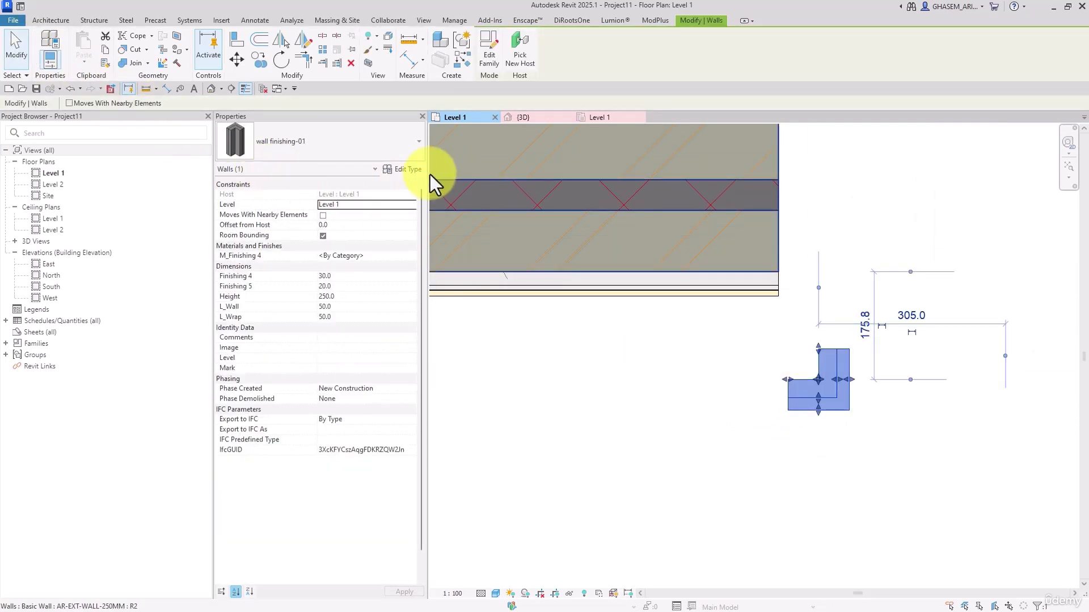
{"action": "left_click", "coordinate": [680, 330]}
{"action": "middle_click_drag", "start_coordinate": [767, 392], "coordinate": [757, 386]}
Examine the layer materials and thicknesses in the AR-Wall Finishing - Living Rooms type of the wall's finishing layer
{"action": "left_click", "coordinate": [713, 273]}
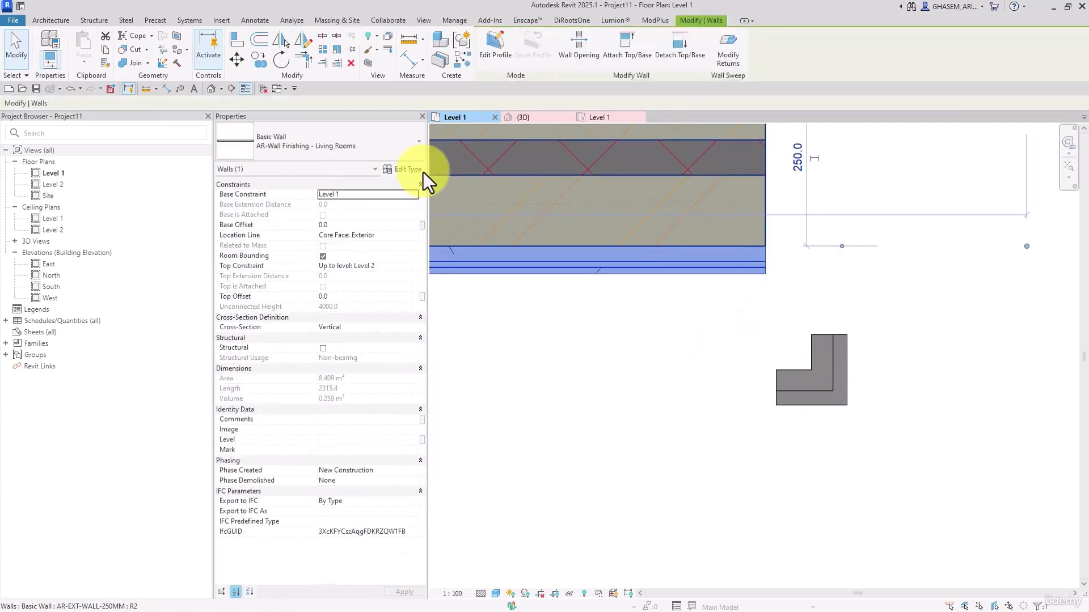
{"action": "left_click", "coordinate": [404, 173]}
{"action": "left_click", "coordinate": [539, 145]}
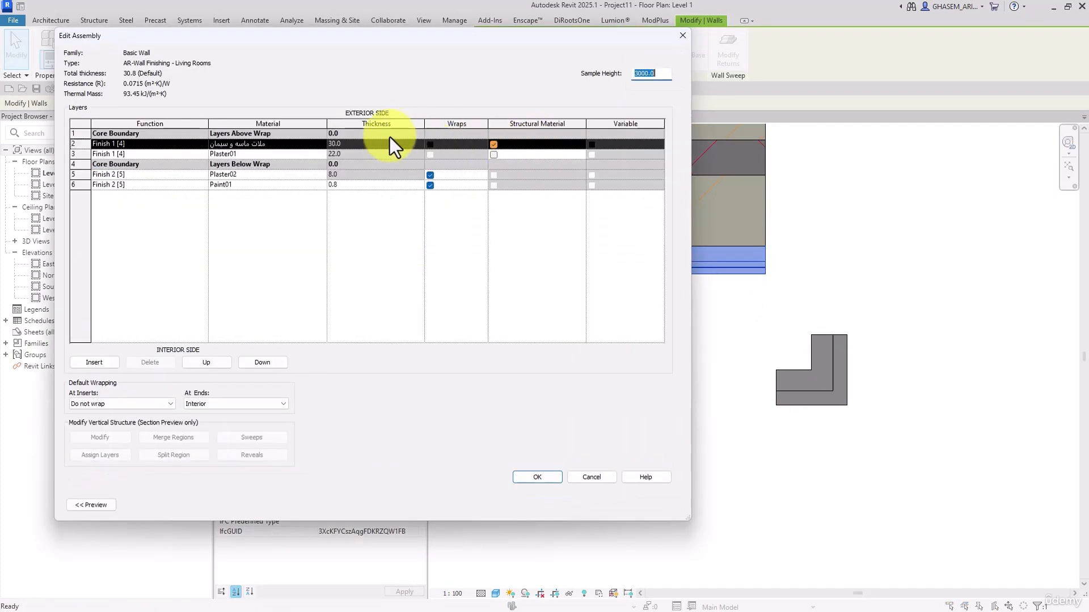
{"action": "left_click", "coordinate": [281, 146]}
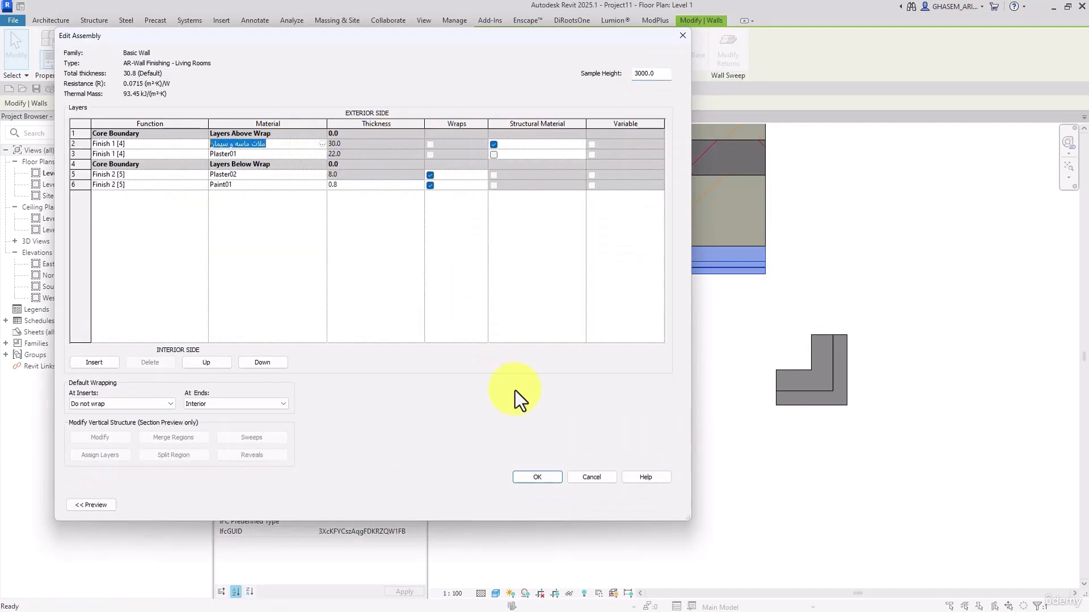
{"action": "left_click", "coordinate": [537, 477]}
{"action": "left_click", "coordinate": [555, 506]}
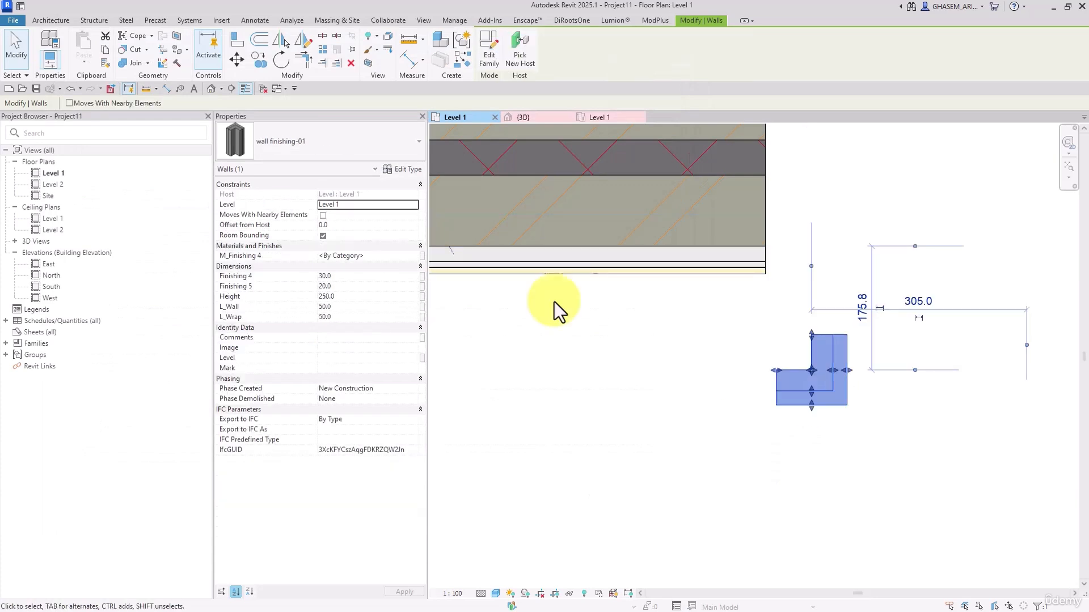
Change the finishing wall's type to AR-WALL- Exterior Finishing
{"action": "left_click", "coordinate": [519, 264]}
{"action": "left_click", "coordinate": [279, 146]}
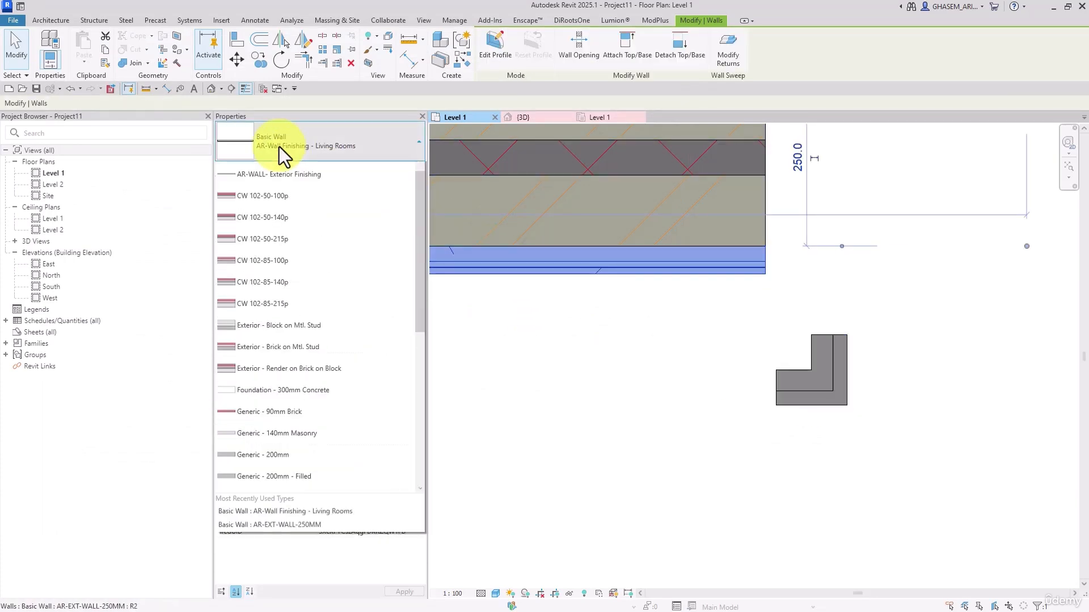
{"action": "left_click", "coordinate": [274, 215]}
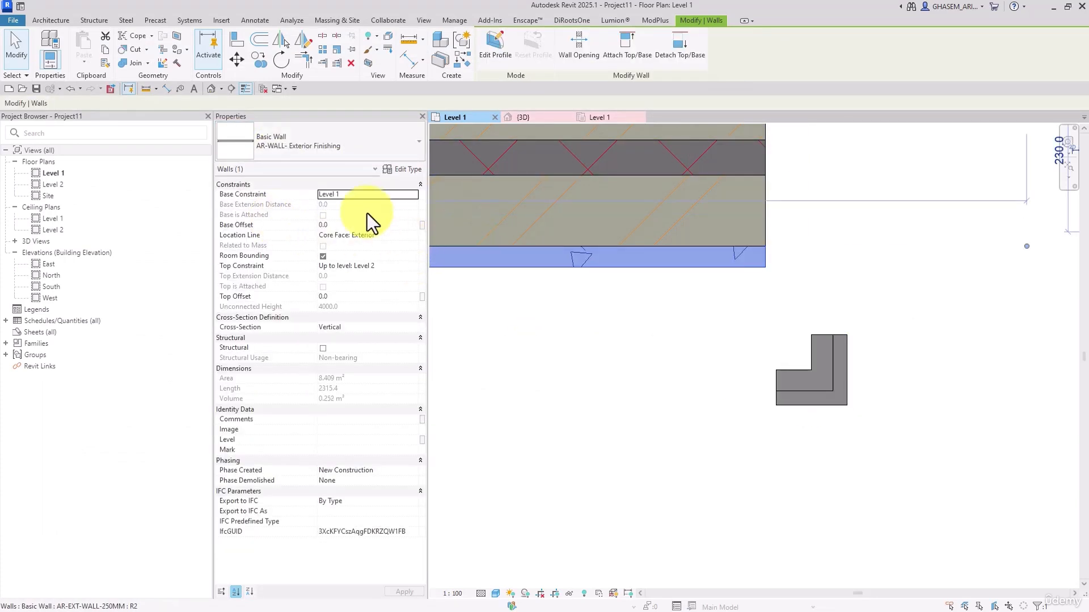
Copy the Substrate [2] layer's material name, ملات ماسه و سیمان, from the AR-WALL- Exterior Finishing type's structure
{"action": "left_click", "coordinate": [389, 169]}
{"action": "left_click", "coordinate": [377, 149]}
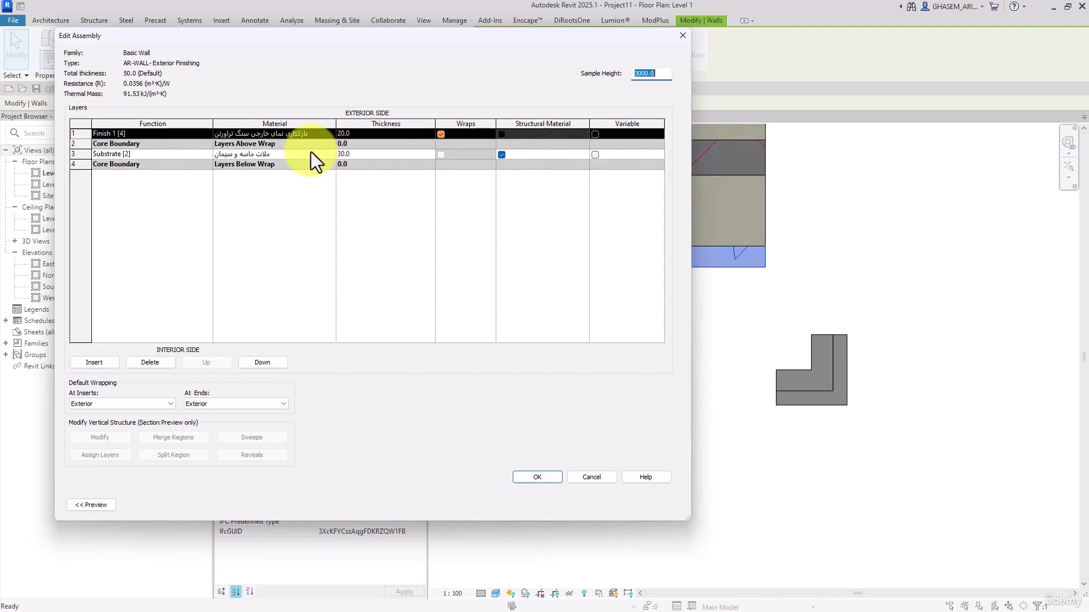
{"action": "left_click", "coordinate": [321, 134]}
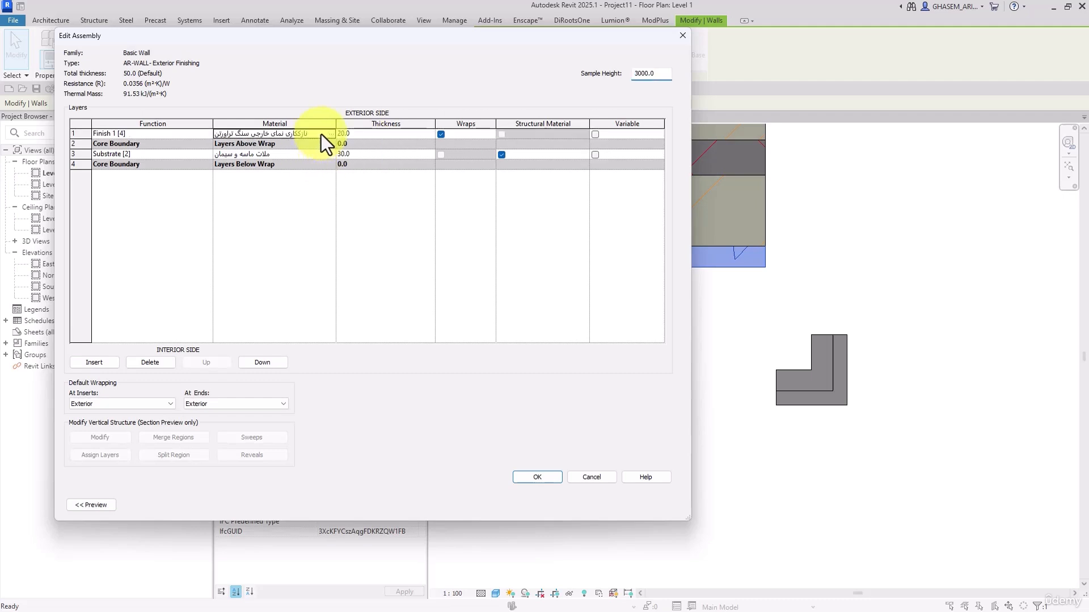
{"action": "left_click", "coordinate": [297, 155]}
{"action": "key", "text": "ctrl+c"}
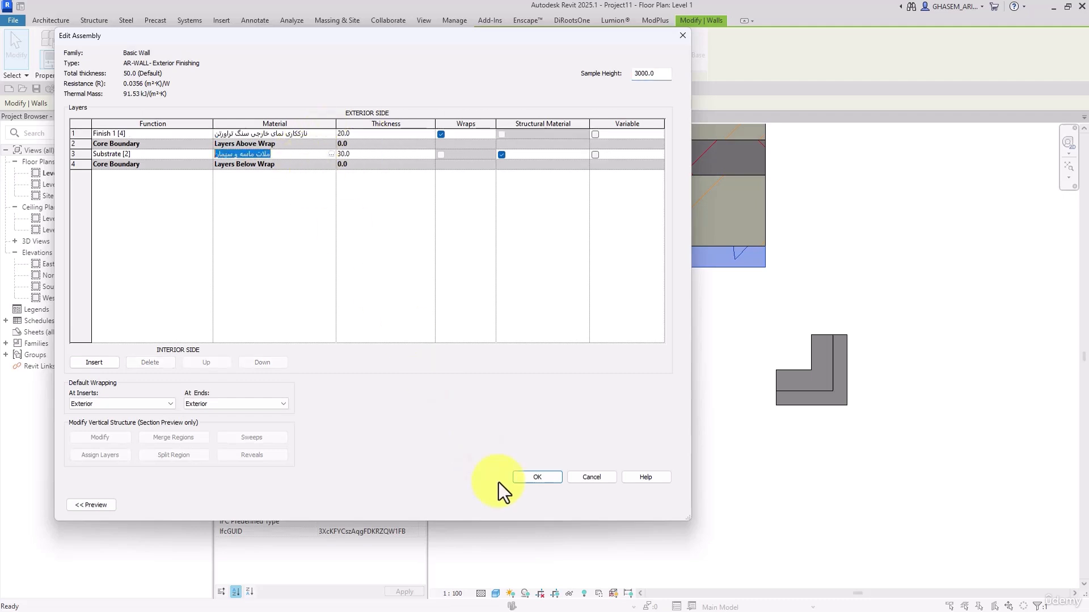
{"action": "left_click", "coordinate": [537, 477]}
{"action": "left_click", "coordinate": [547, 502]}
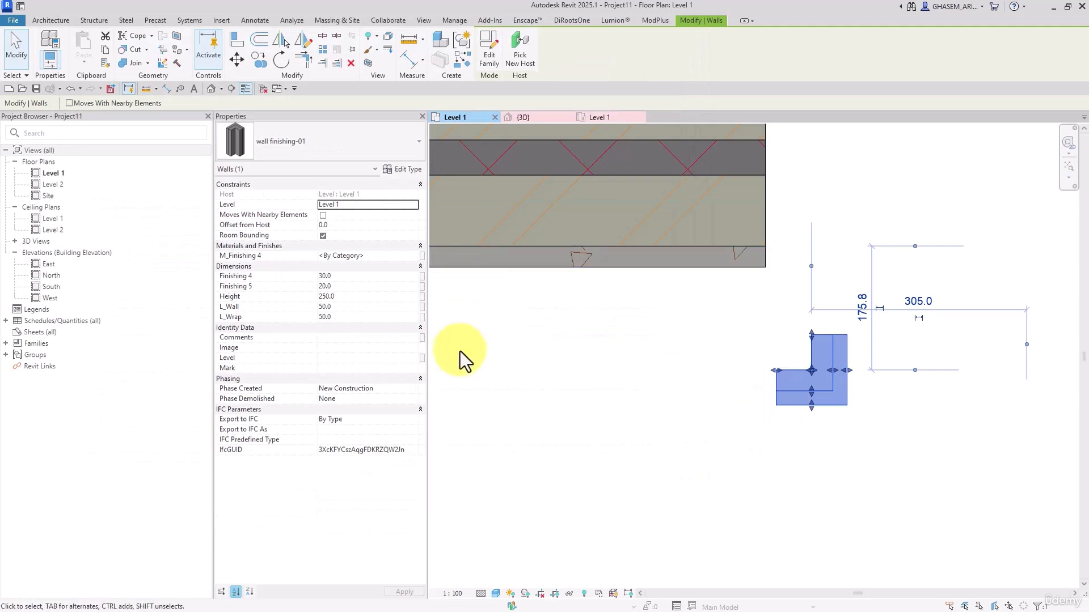
Make M_Finishing 5 an instance parameter in the wall finishing-01 family and reload it into Project11, overwriting the existing version and its parameter values
{"action": "left_click", "coordinate": [410, 169]}
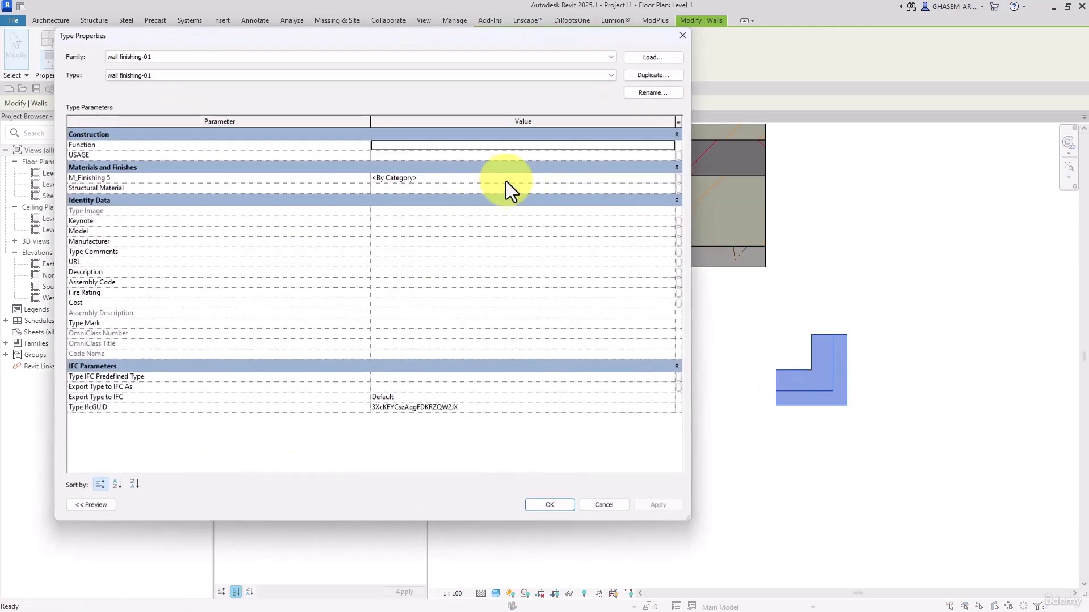
{"action": "left_click", "coordinate": [428, 145]}
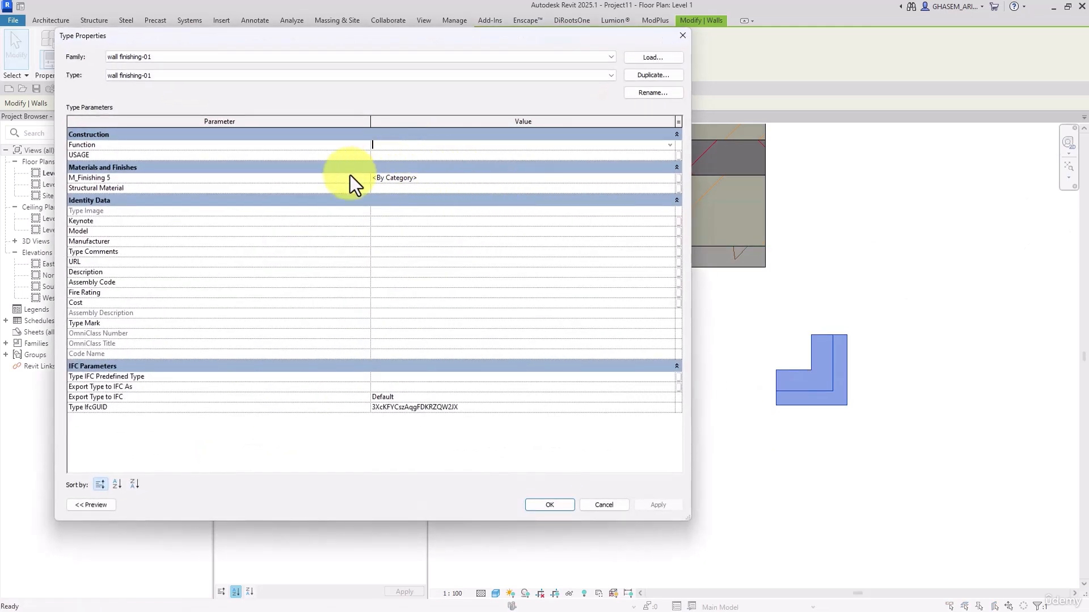
{"action": "left_click", "coordinate": [545, 505]}
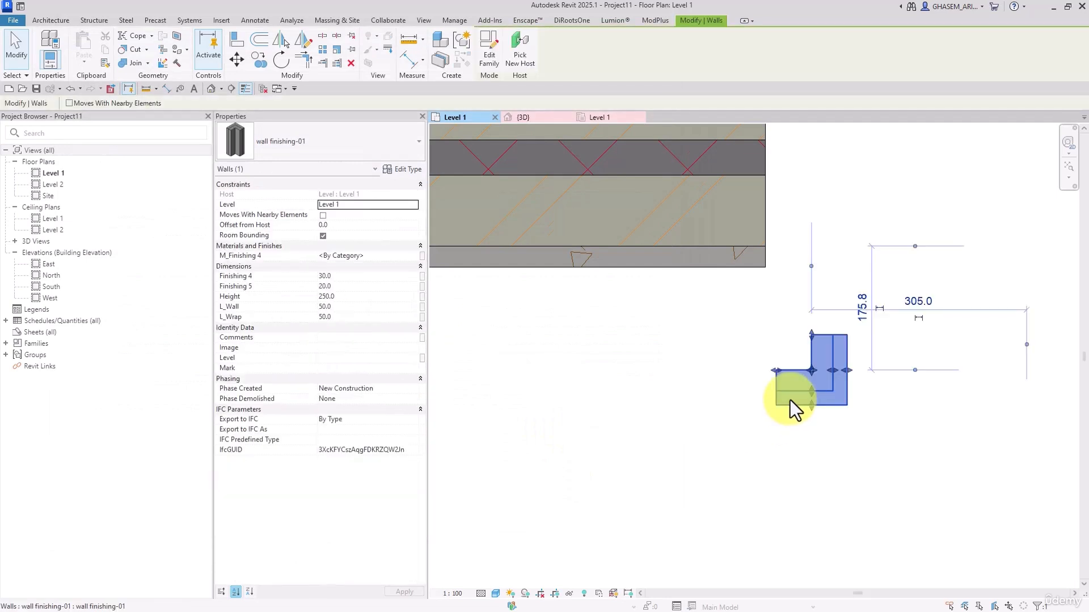
{"action": "left_click", "coordinate": [489, 57]}
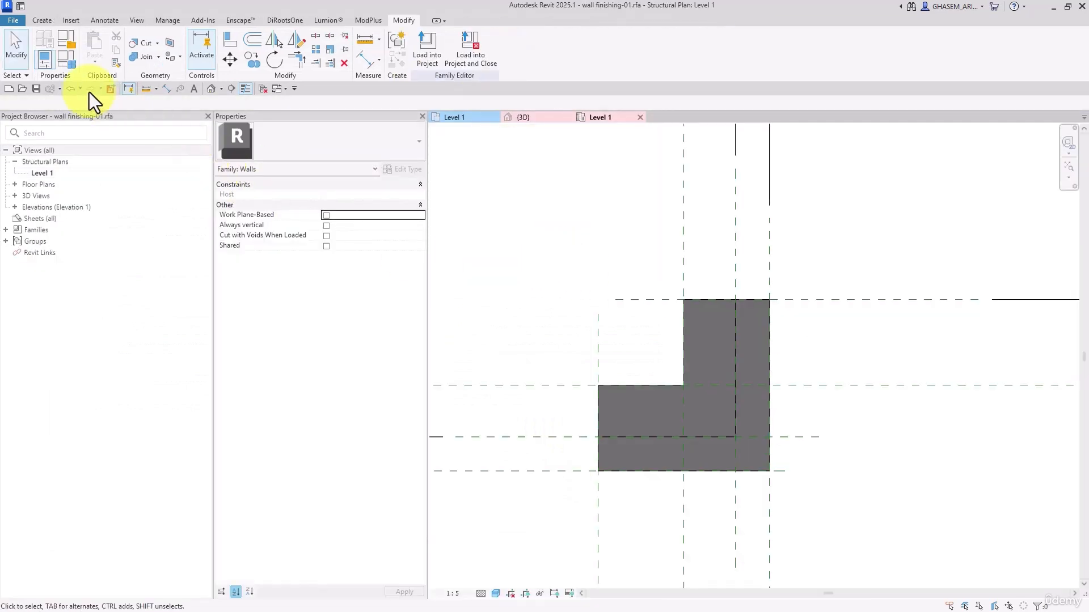
{"action": "left_click", "coordinate": [66, 59]}
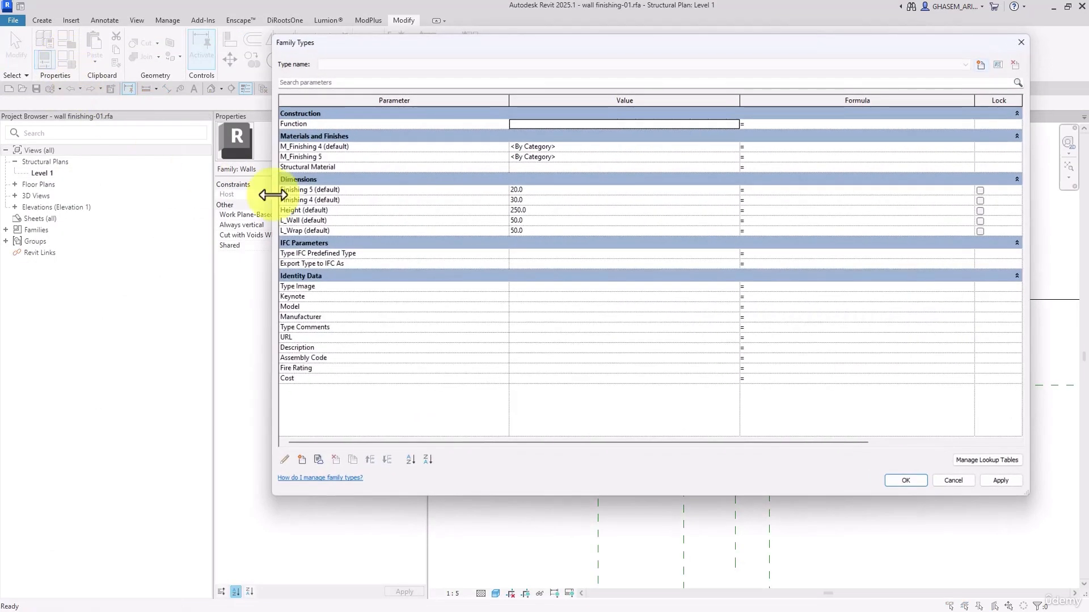
{"action": "left_click", "coordinate": [318, 157]}
{"action": "left_click", "coordinate": [285, 460]}
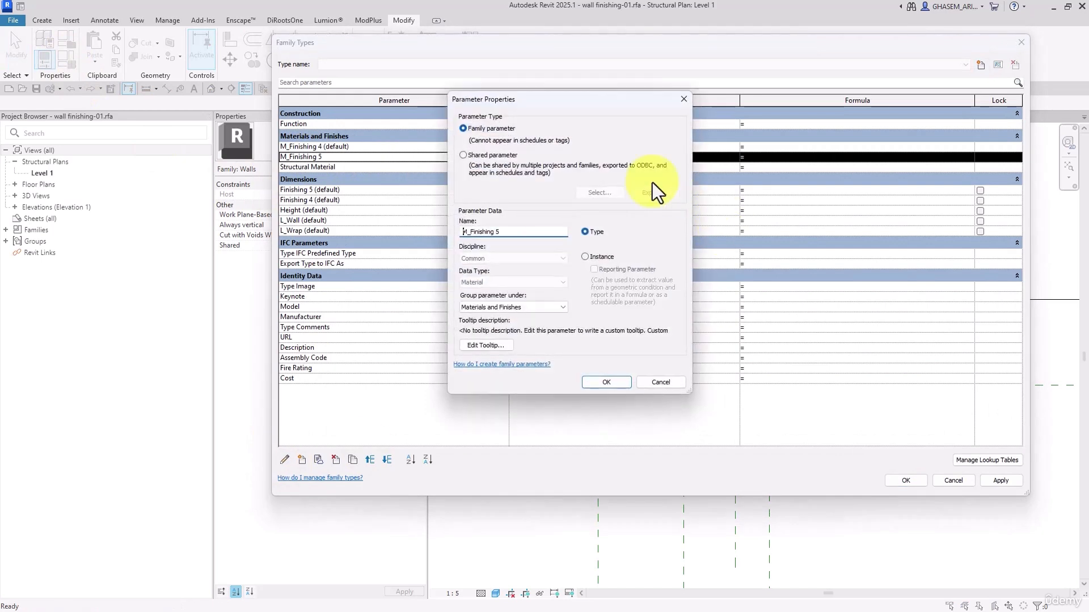
{"action": "left_click", "coordinate": [600, 257]}
{"action": "left_click", "coordinate": [619, 382]}
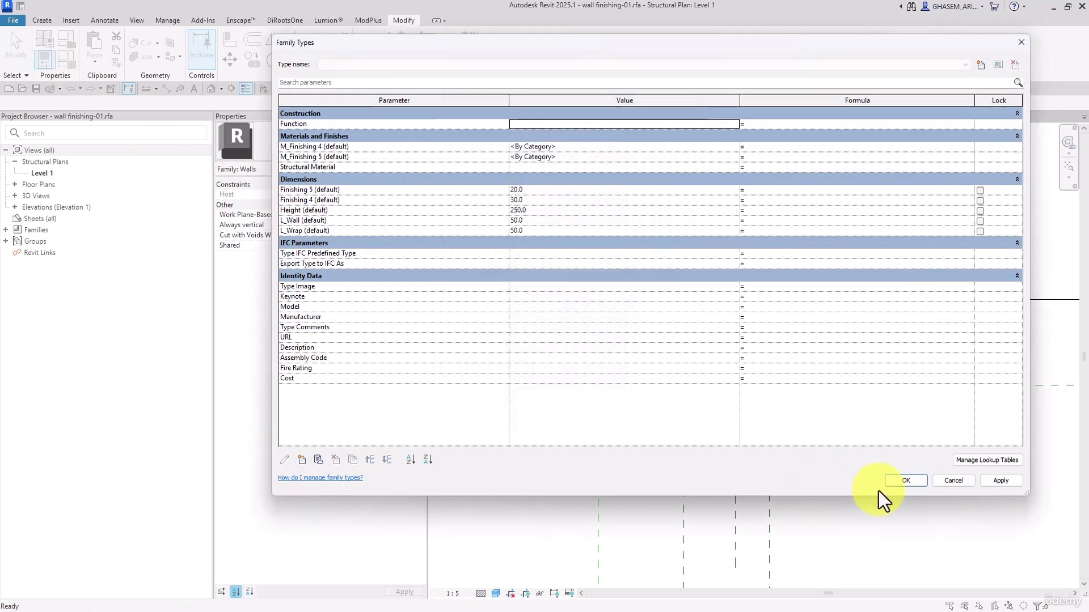
{"action": "left_click", "coordinate": [906, 480]}
{"action": "left_click", "coordinate": [528, 60]}
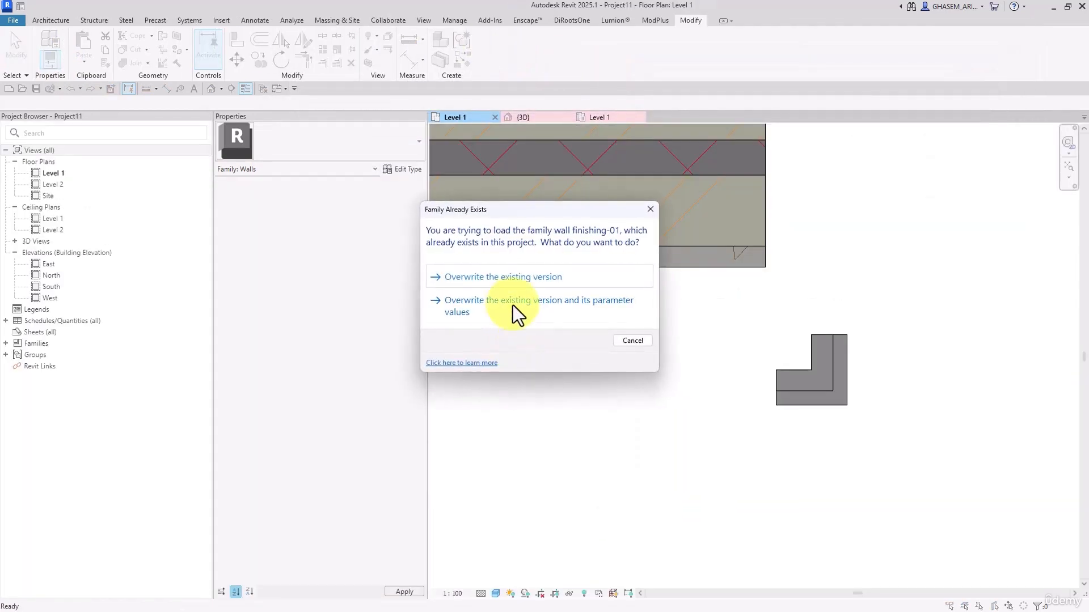
{"action": "left_click", "coordinate": [517, 307]}
Set the L-shaped instance's M_Finishing 4 material to ملات ماسه و سیمان
{"action": "left_click", "coordinate": [806, 379]}
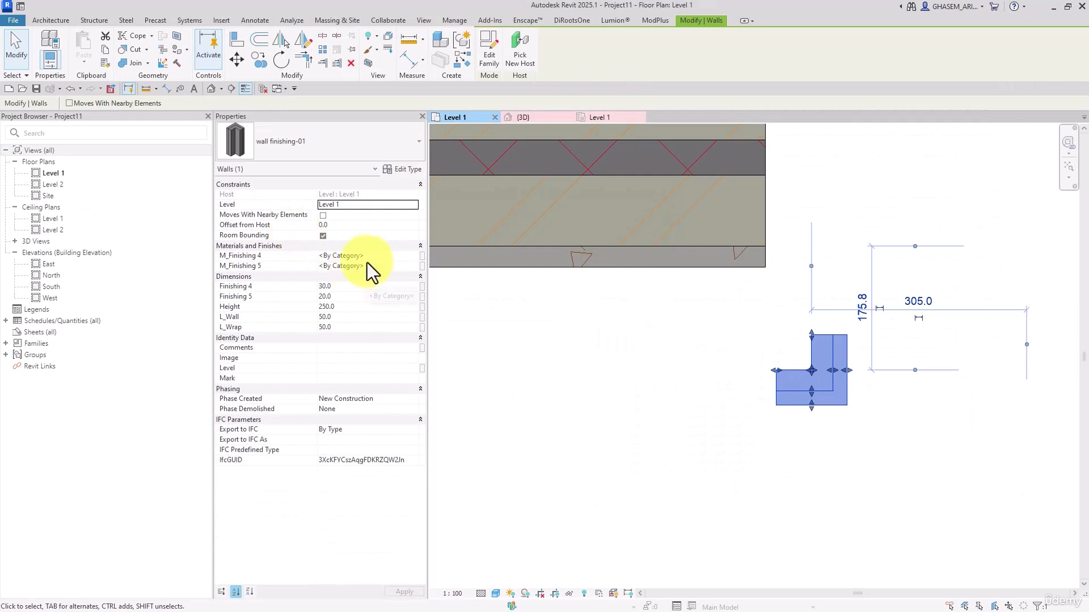
{"action": "left_click", "coordinate": [369, 257]}
{"action": "left_click_drag", "start_coordinate": [369, 256], "coordinate": [272, 257]}
{"action": "key", "text": "ctrl+v"}
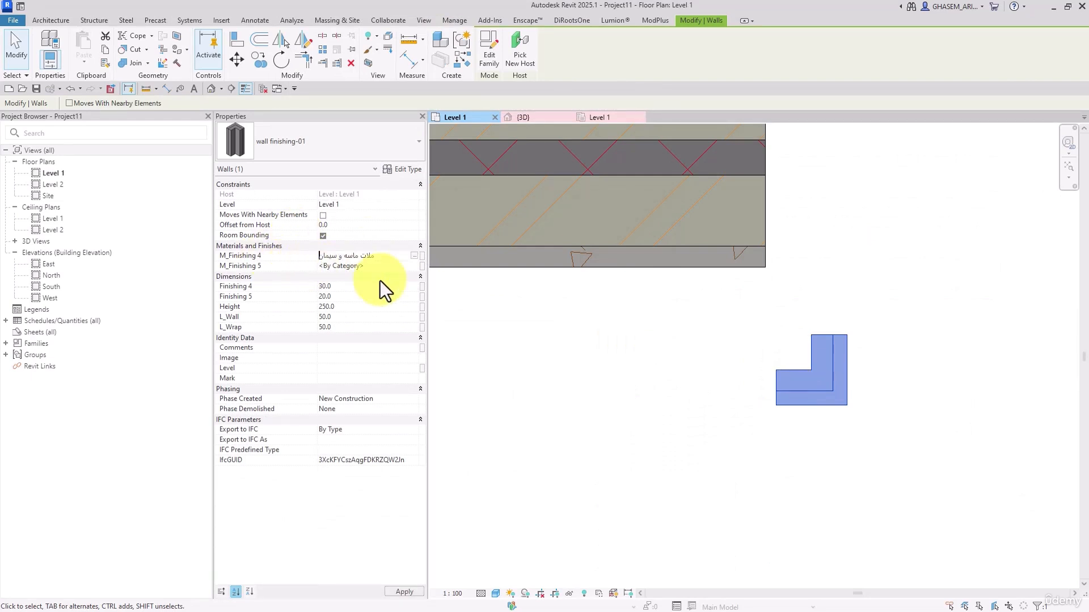
{"action": "left_click", "coordinate": [642, 339]}
Preview the AR-WALL- Exterior Finishing structure in section and copy the Finish 1 [4] layer's material name, نازککاری نمای خارجی سنگ تراورتن
{"action": "left_click", "coordinate": [623, 264]}
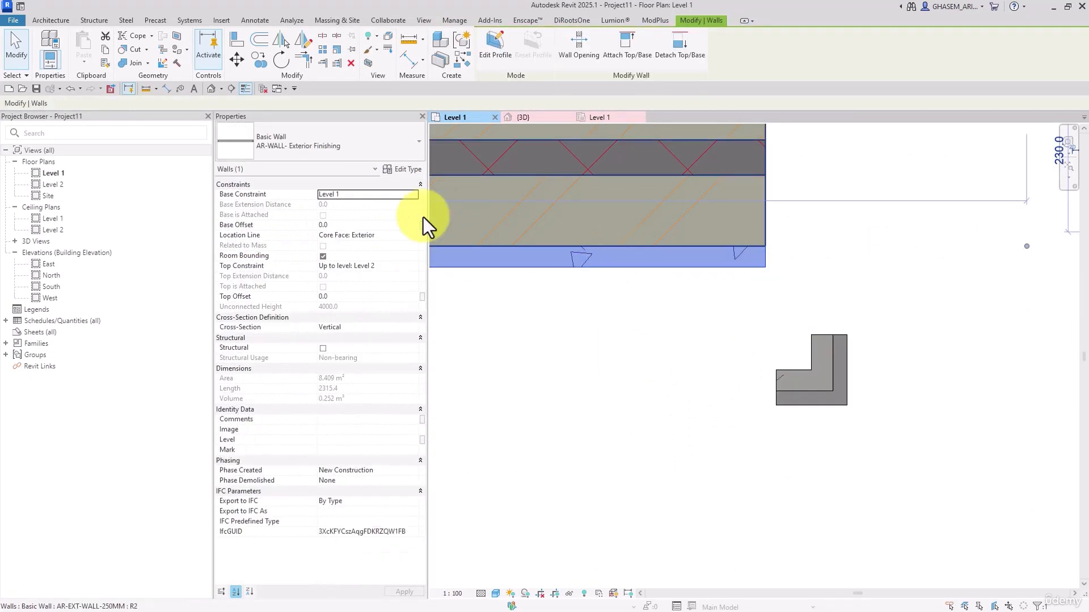
{"action": "left_click", "coordinate": [396, 169]}
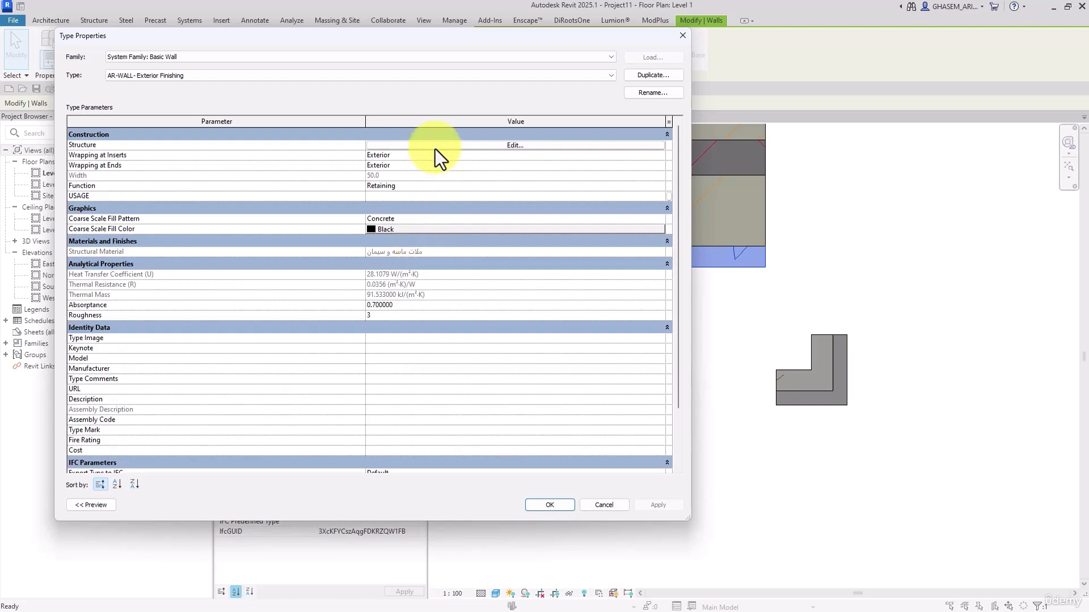
{"action": "left_click", "coordinate": [435, 146]}
{"action": "left_click", "coordinate": [110, 507]}
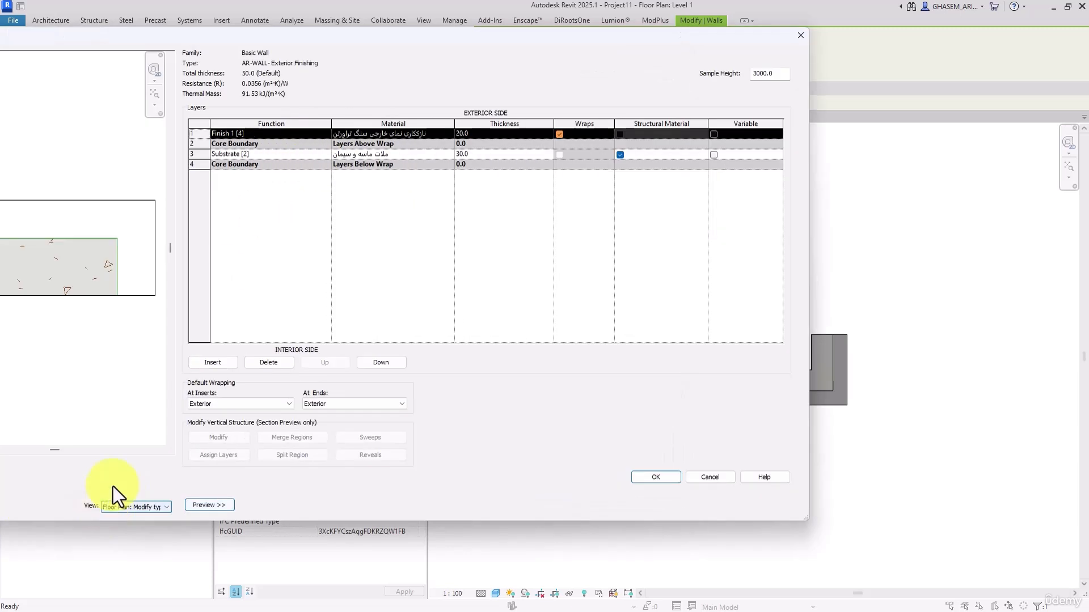
{"action": "left_click_drag", "start_coordinate": [316, 35], "coordinate": [502, 39]}
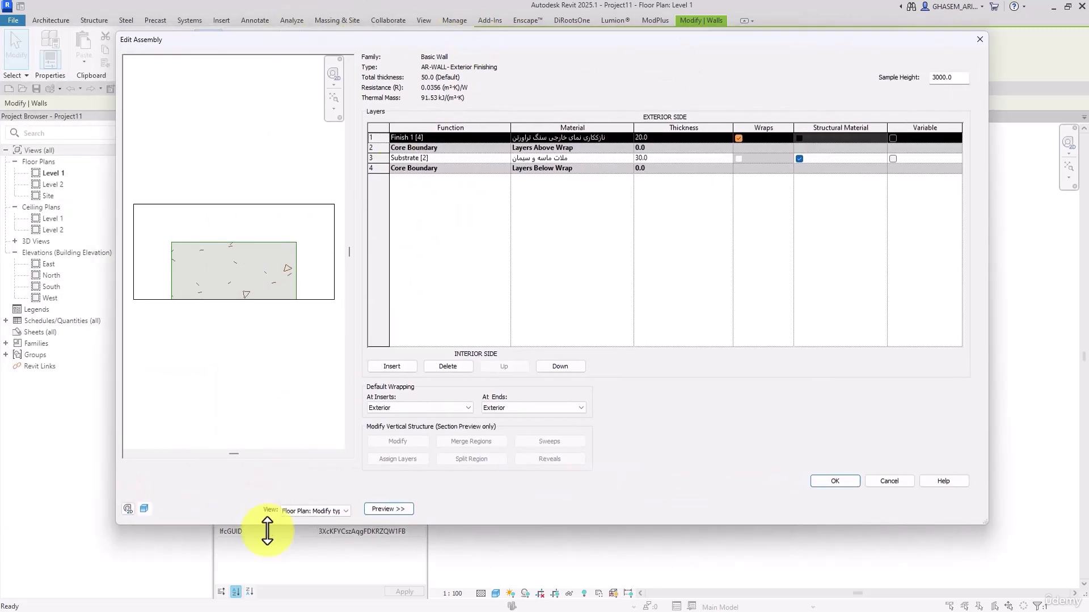
{"action": "left_click", "coordinate": [309, 511]}
{"action": "left_click", "coordinate": [300, 529]}
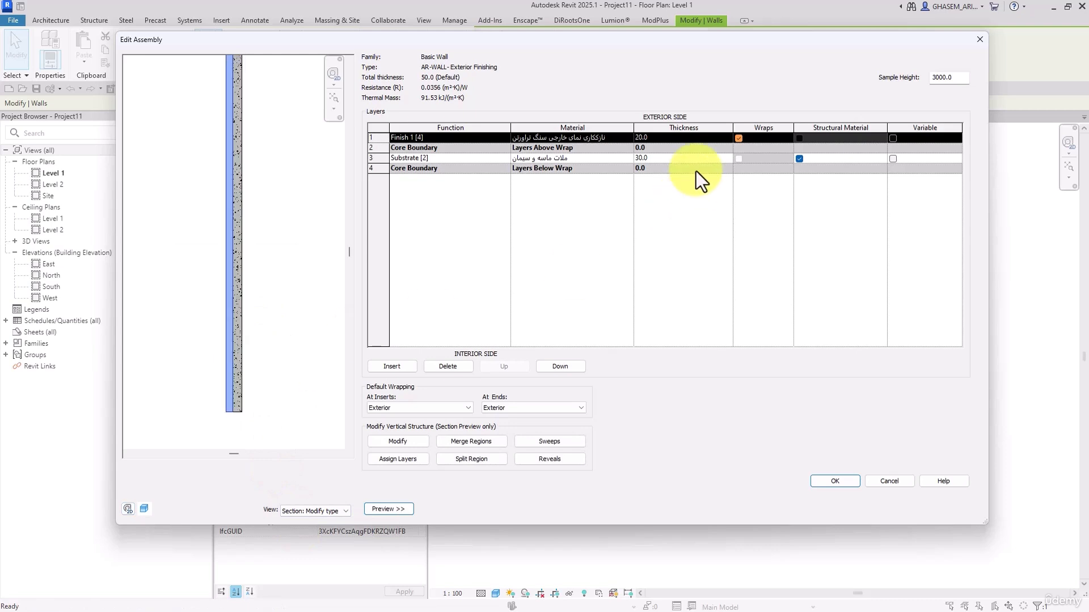
{"action": "left_click", "coordinate": [612, 138]}
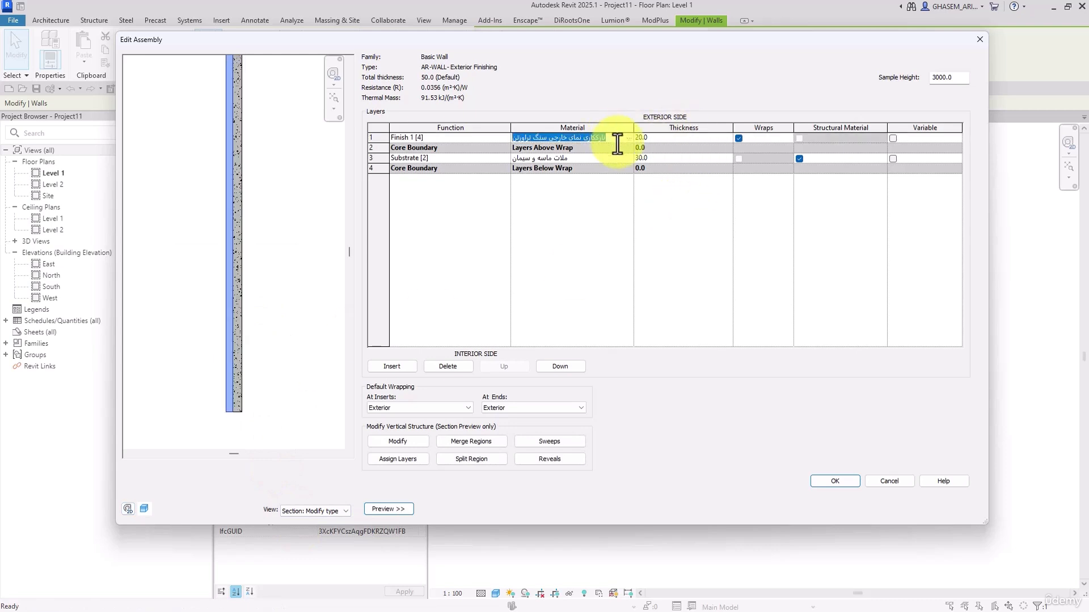
{"action": "left_click", "coordinate": [855, 480]}
{"action": "left_click", "coordinate": [898, 508]}
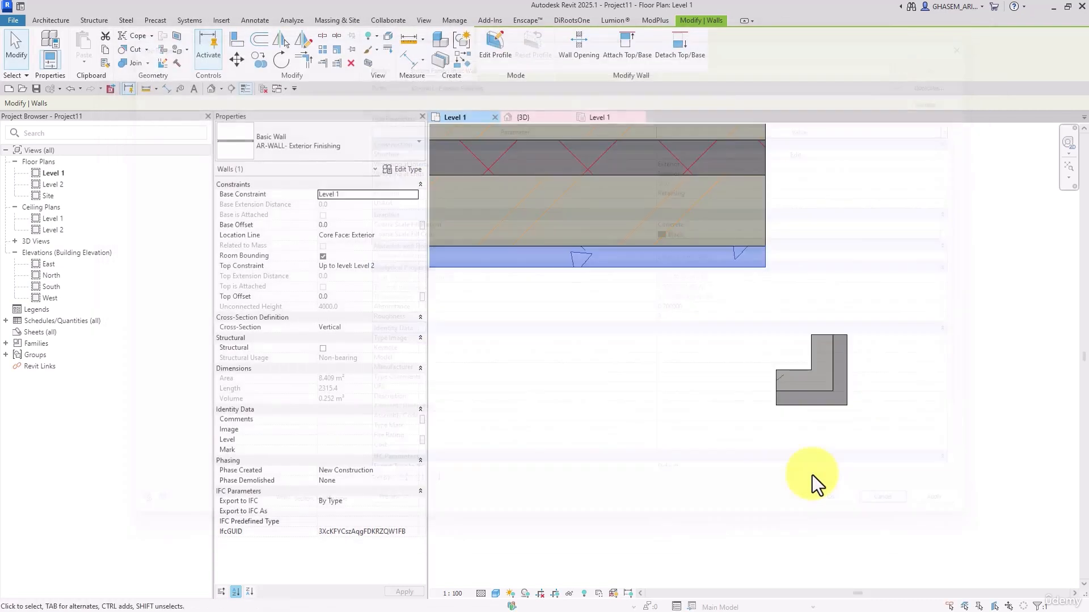
Apply the copied Finish 1 [4] material to the L-shaped instance's M_Finishing 4 parameter
{"action": "left_click", "coordinate": [812, 475]}
{"action": "left_click", "coordinate": [810, 377]}
{"action": "left_click", "coordinate": [392, 257]}
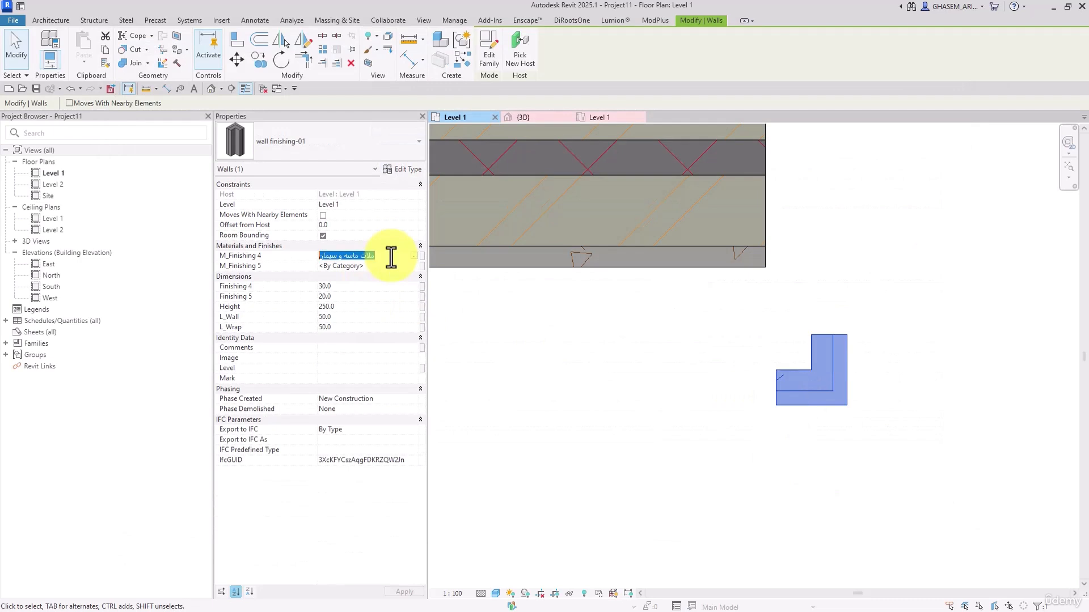
{"action": "key", "text": "ctrl+v"}
{"action": "left_click", "coordinate": [661, 419]}
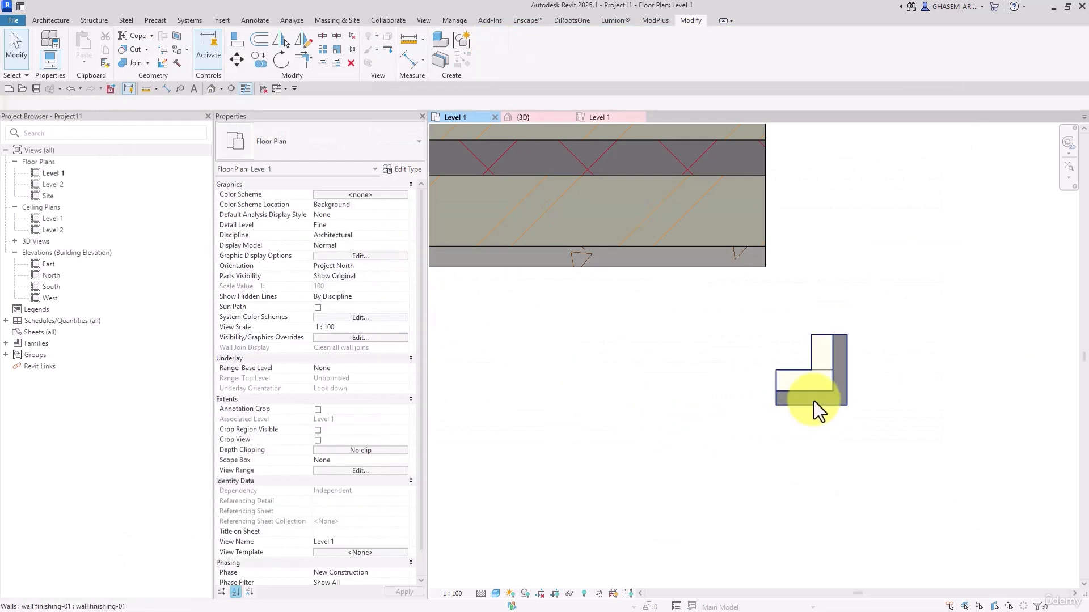
Compare the L-shaped instance's layers with the exterior finishing wall in the Level 1 plan, and inspect the instance in the default 3D view
{"action": "left_click", "coordinate": [814, 400]}
{"action": "scroll", "coordinate": [794, 425], "scroll_direction": "up", "scroll_amount": 1}
{"action": "left_click", "coordinate": [734, 417]}
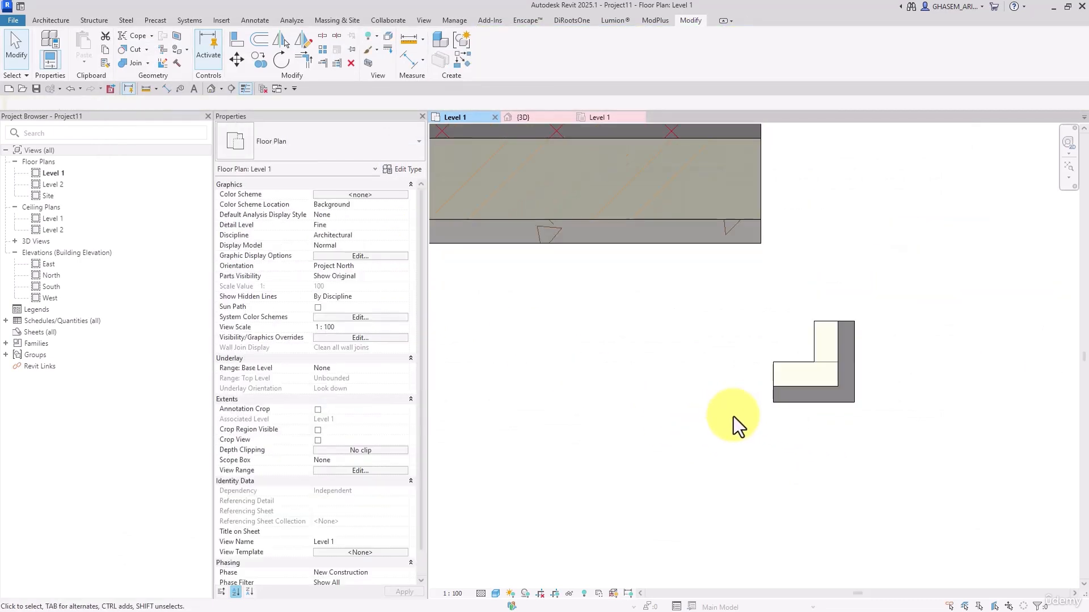
{"action": "left_click", "coordinate": [691, 240]}
{"action": "scroll", "coordinate": [716, 354], "scroll_direction": "down", "scroll_amount": 5}
{"action": "scroll", "coordinate": [700, 372], "scroll_direction": "up", "scroll_amount": 3}
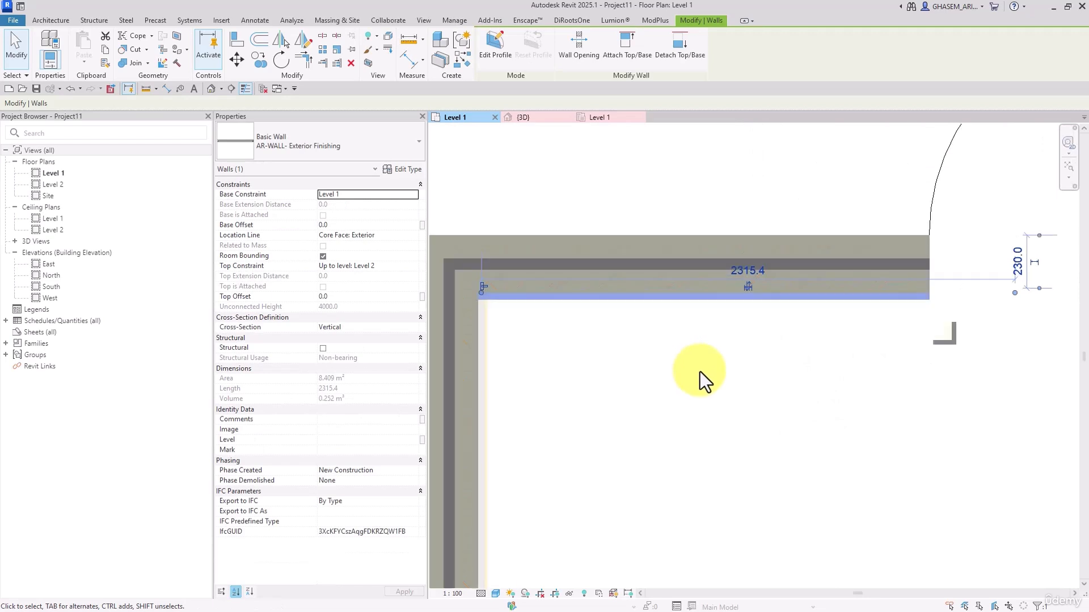
{"action": "scroll", "coordinate": [697, 375], "scroll_direction": "down", "scroll_amount": 3}
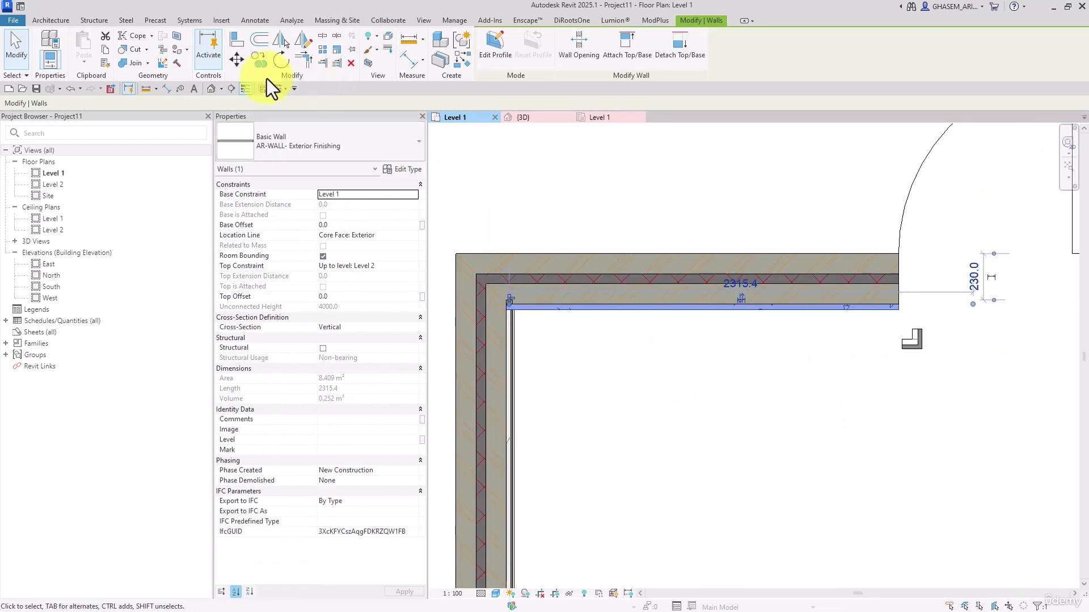
{"action": "left_click", "coordinate": [214, 90]}
{"action": "middle_click_drag", "start_coordinate": [766, 352], "coordinate": [696, 244], "text": "shift"}
{"action": "scroll", "coordinate": [743, 365], "scroll_direction": "up", "scroll_amount": 8}
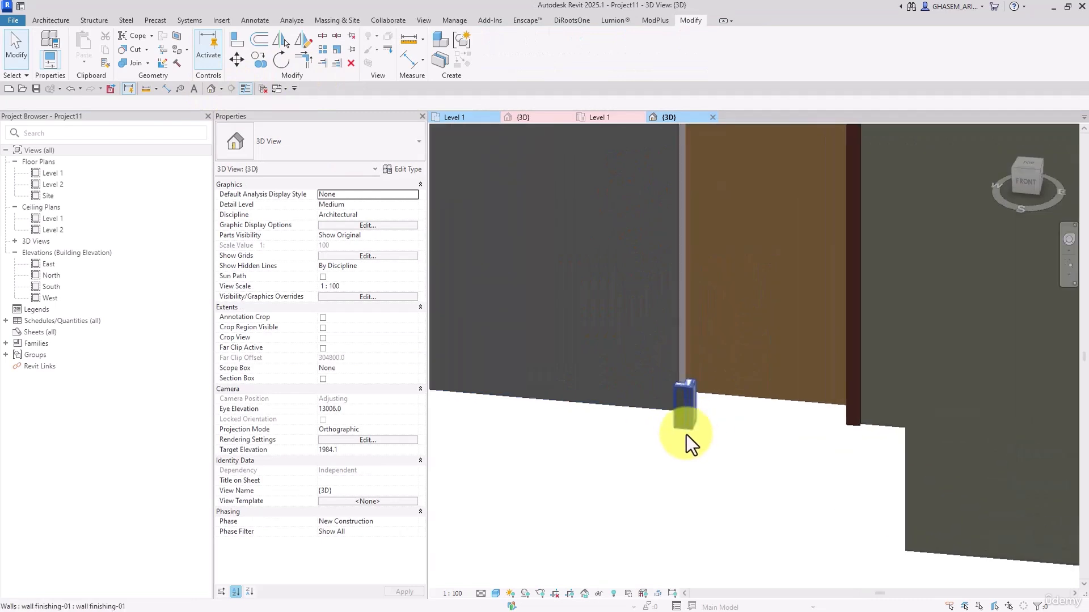
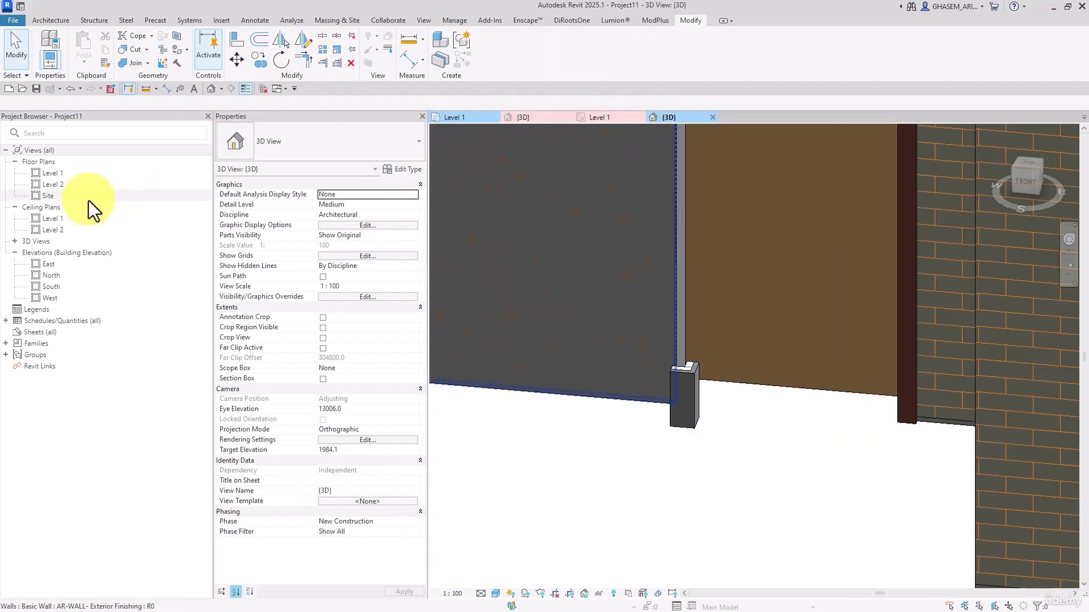
Open the Level 1 floor plan
{"action": "double_click", "coordinate": [61, 175]}
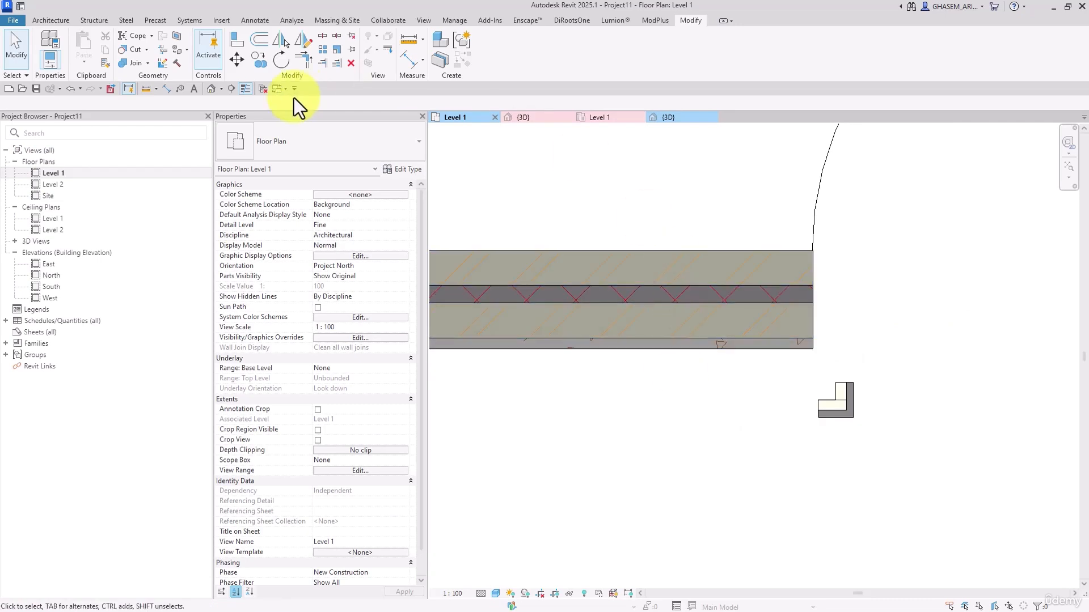
{"action": "left_click", "coordinate": [240, 39]}
{"action": "left_click", "coordinate": [816, 309]}
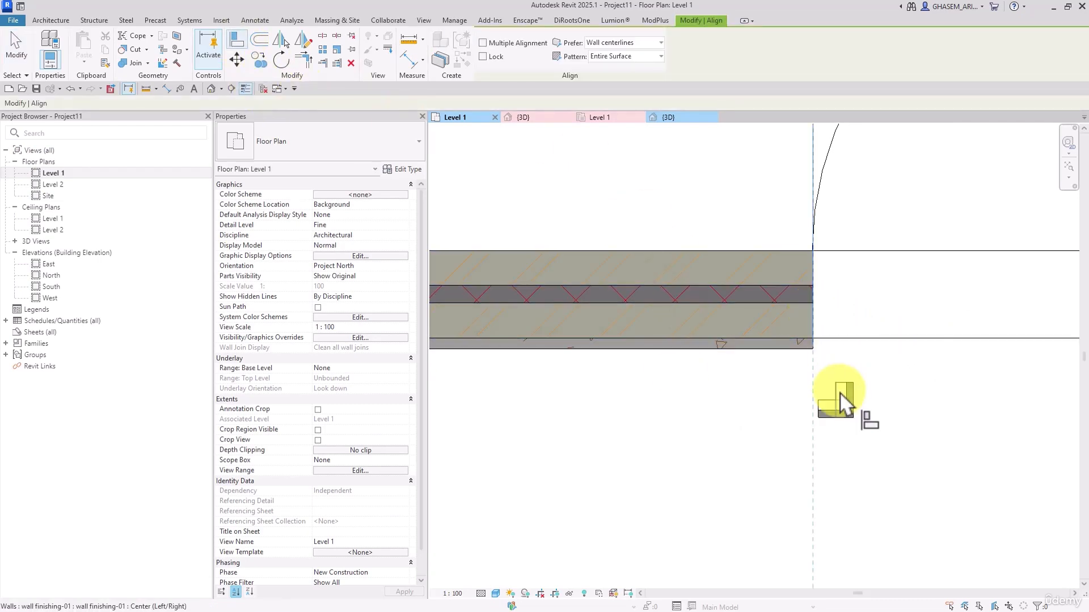
{"action": "left_click", "coordinate": [835, 397]}
{"action": "left_click", "coordinate": [1053, 598]}
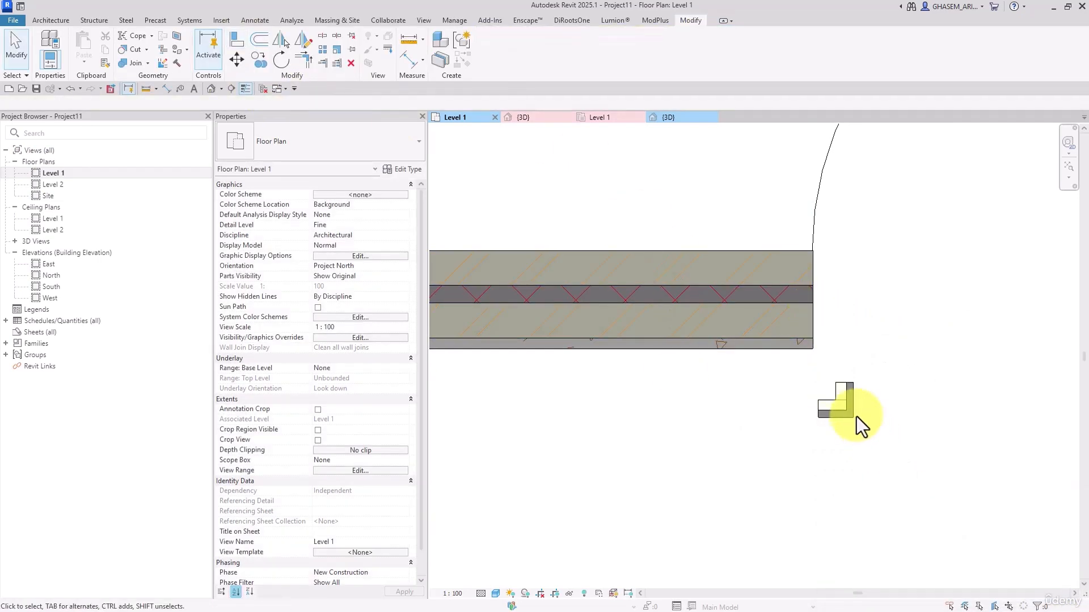
Move the L-shaped instance by its inner corner onto the main wall's exterior end corner in the Level 1 plan
{"action": "left_click", "coordinate": [846, 407]}
{"action": "left_click", "coordinate": [236, 58]}
{"action": "scroll", "coordinate": [803, 392], "scroll_direction": "up", "scroll_amount": 2}
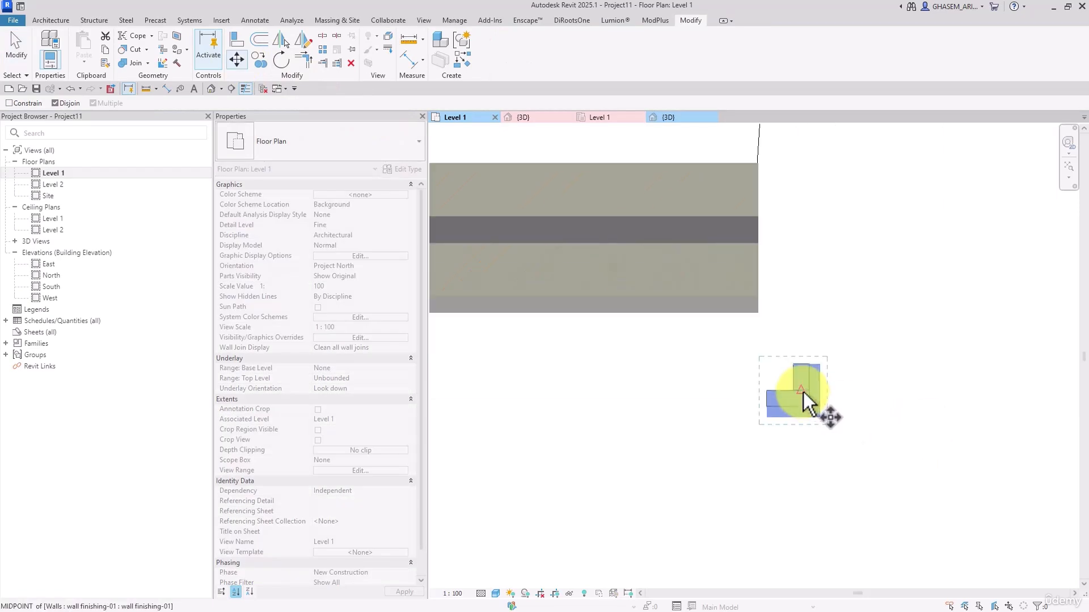
{"action": "left_click", "coordinate": [805, 397]}
{"action": "left_click", "coordinate": [757, 298]}
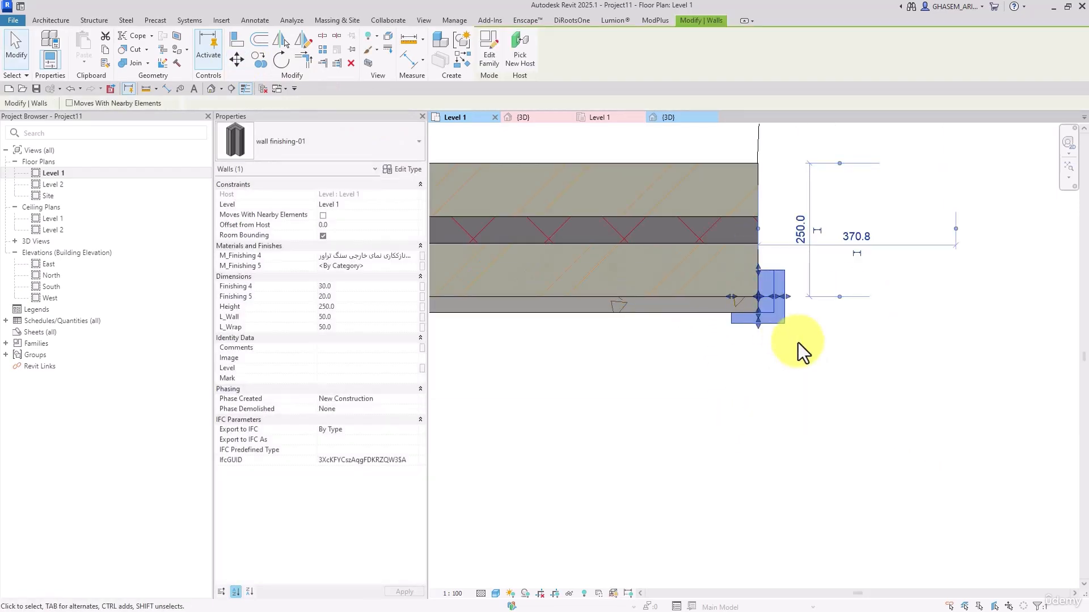
Examine the layer order and thicknesses in the AR-WALL- Exterior Finishing type's structure
{"action": "scroll", "coordinate": [796, 347], "scroll_direction": "up", "scroll_amount": 3}
{"action": "left_click", "coordinate": [680, 327]}
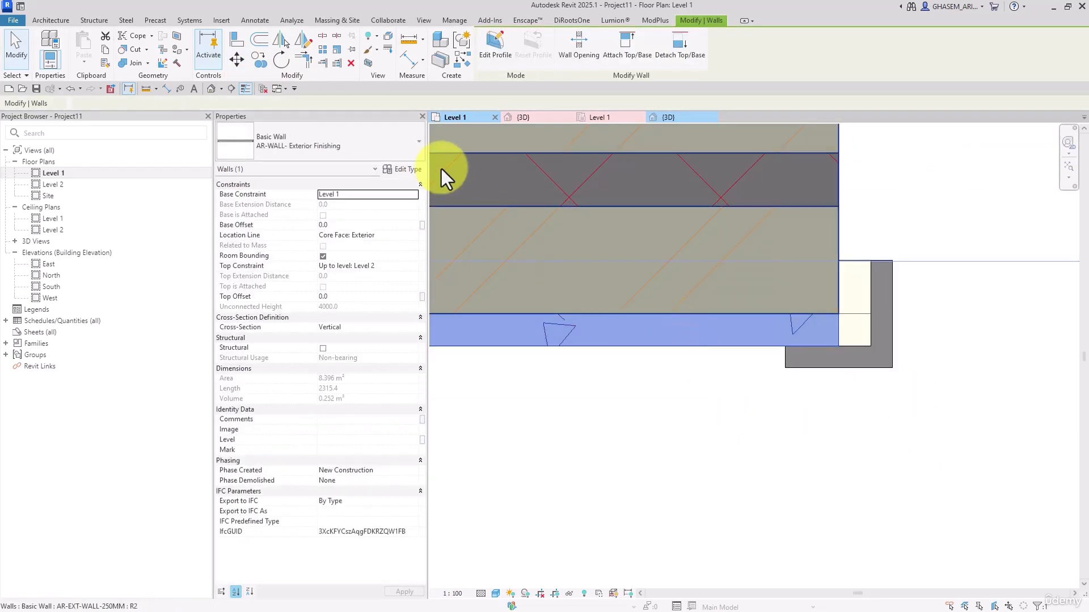
{"action": "left_click", "coordinate": [408, 169]}
{"action": "left_click", "coordinate": [692, 149]}
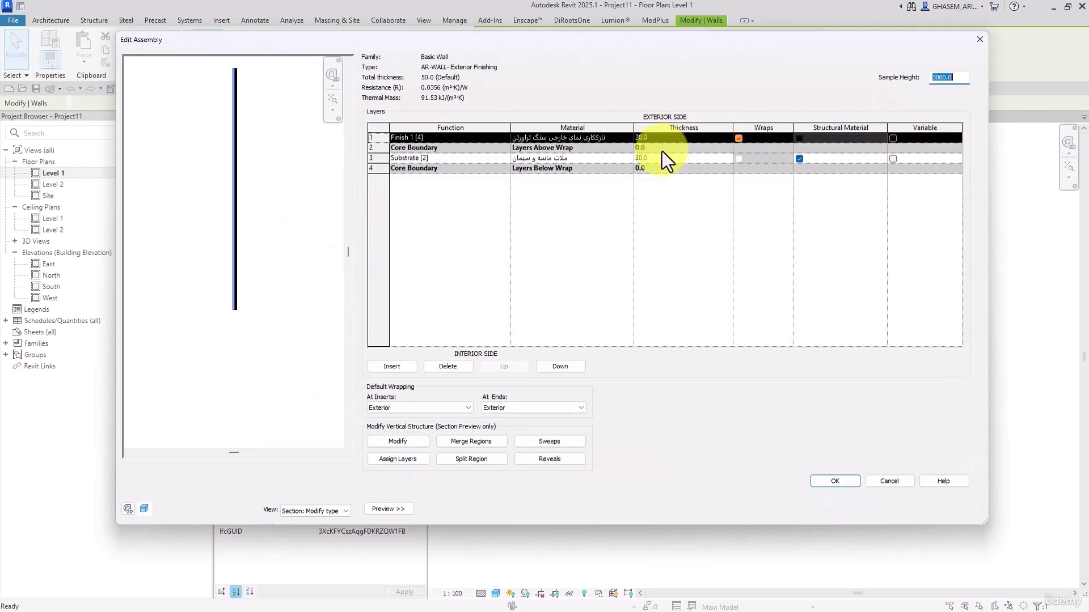
{"action": "left_click", "coordinate": [667, 139]}
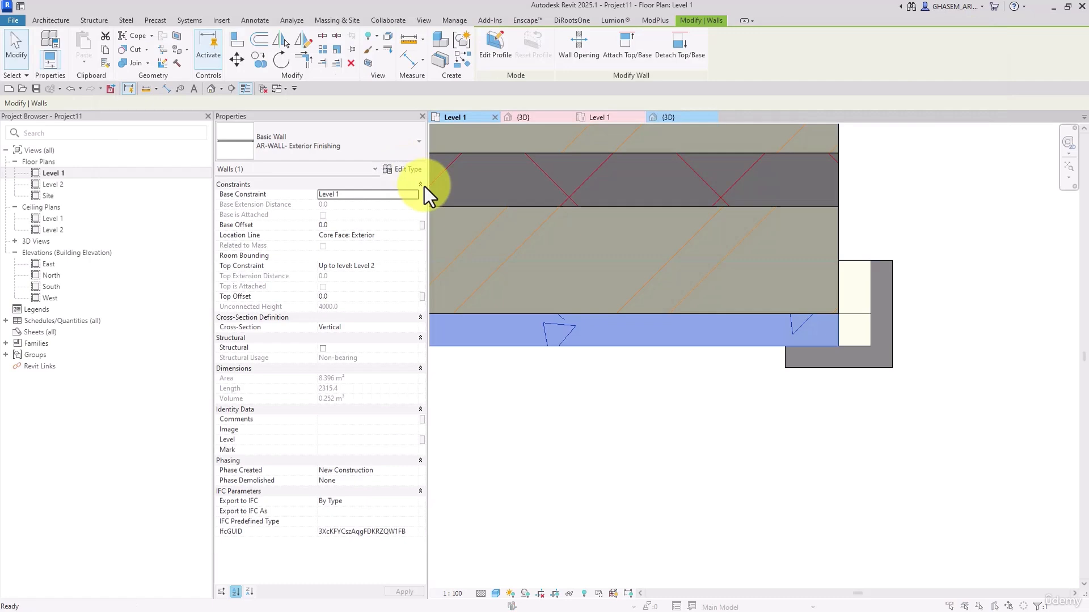
Move the Finish 1 [4] layer below the last core boundary in the AR-WALL- Exterior Finishing structure and accept the type change
{"action": "left_click", "coordinate": [411, 169]}
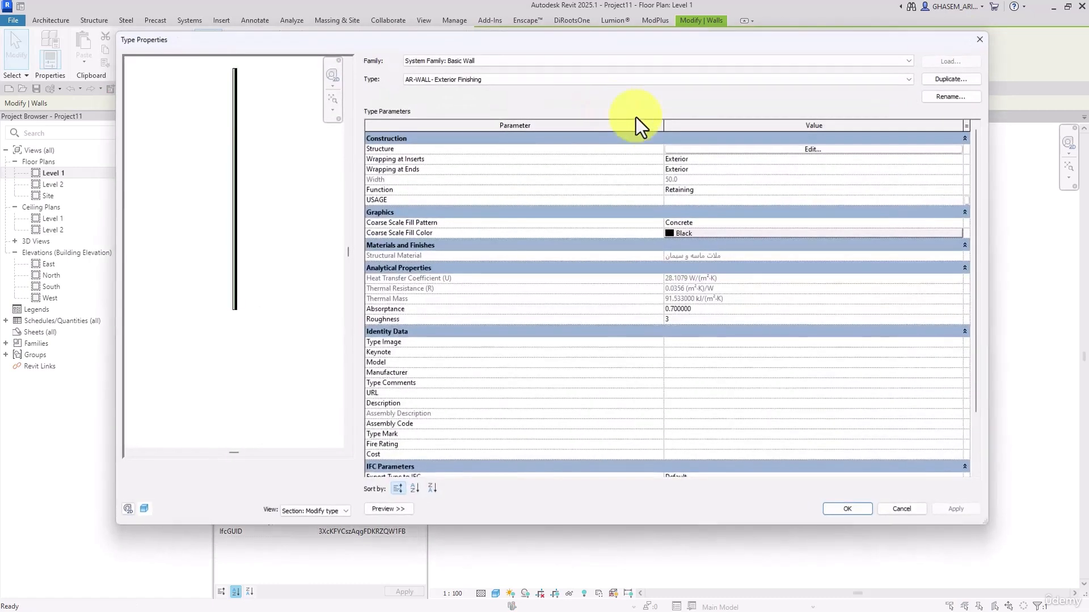
{"action": "left_click", "coordinate": [692, 149]}
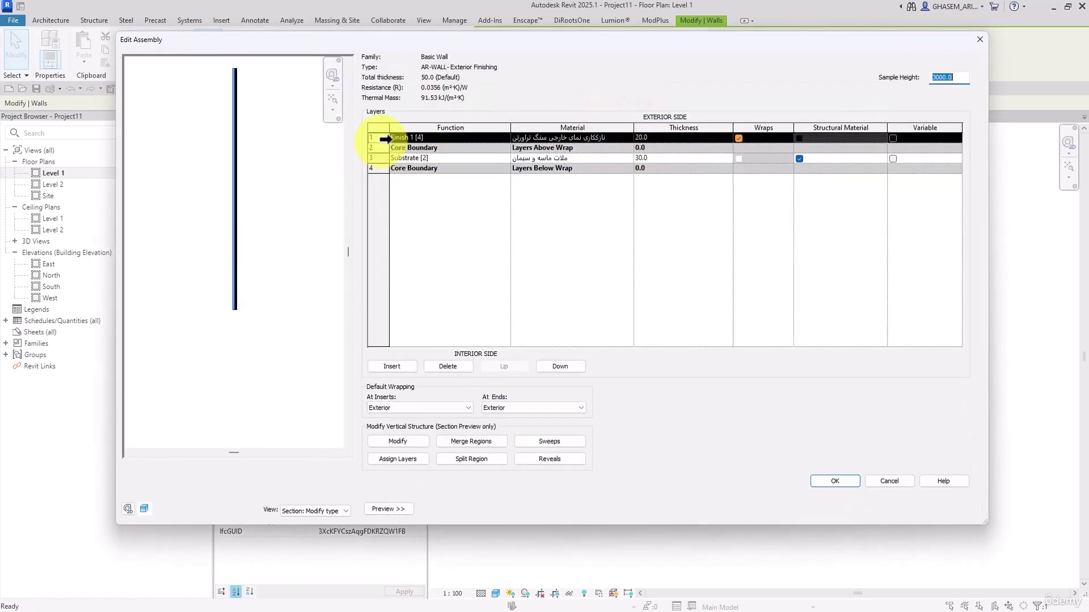
{"action": "left_click", "coordinate": [560, 367]}
{"action": "left_click", "coordinate": [561, 366]}
{"action": "left_click", "coordinate": [560, 366]}
{"action": "left_click", "coordinate": [836, 481]}
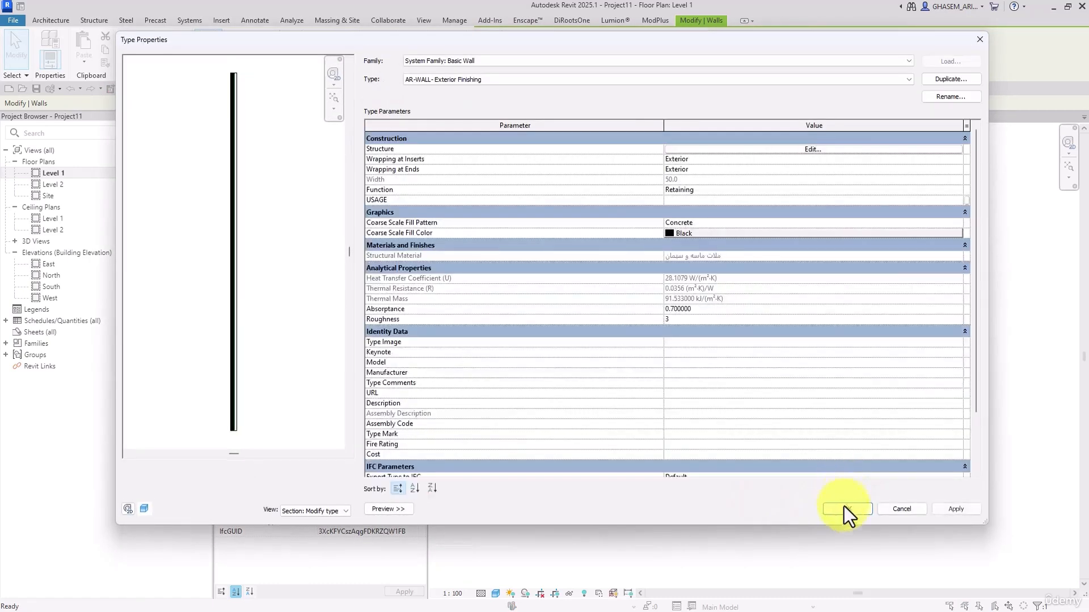
{"action": "left_click", "coordinate": [843, 577]}
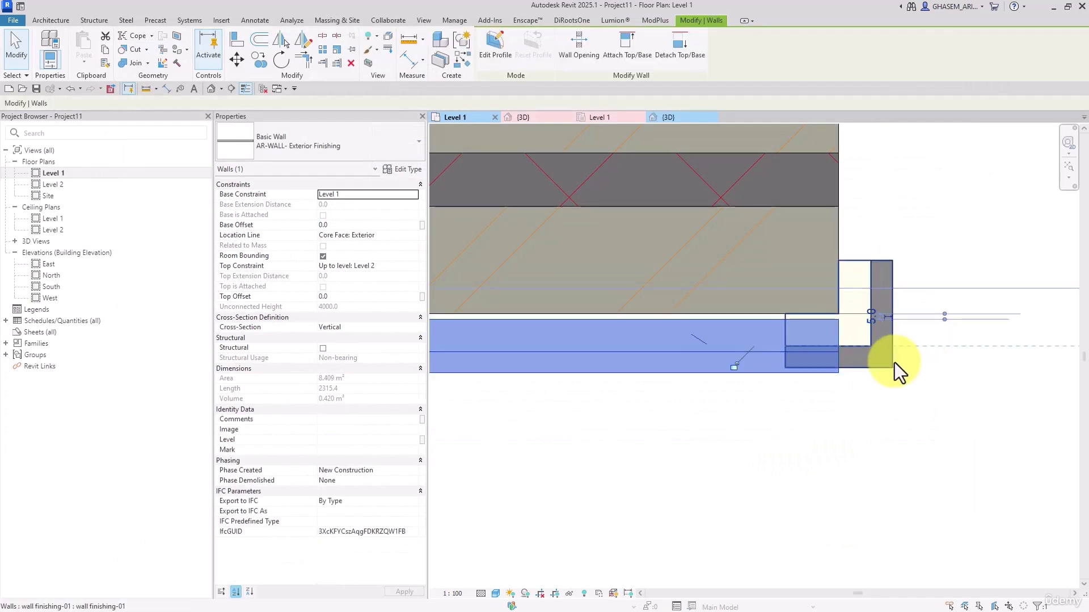
Pull the L-shaped instance clear of the wall's end and bring the exterior finishing wall flush against the main wall
{"action": "left_click", "coordinate": [887, 358]}
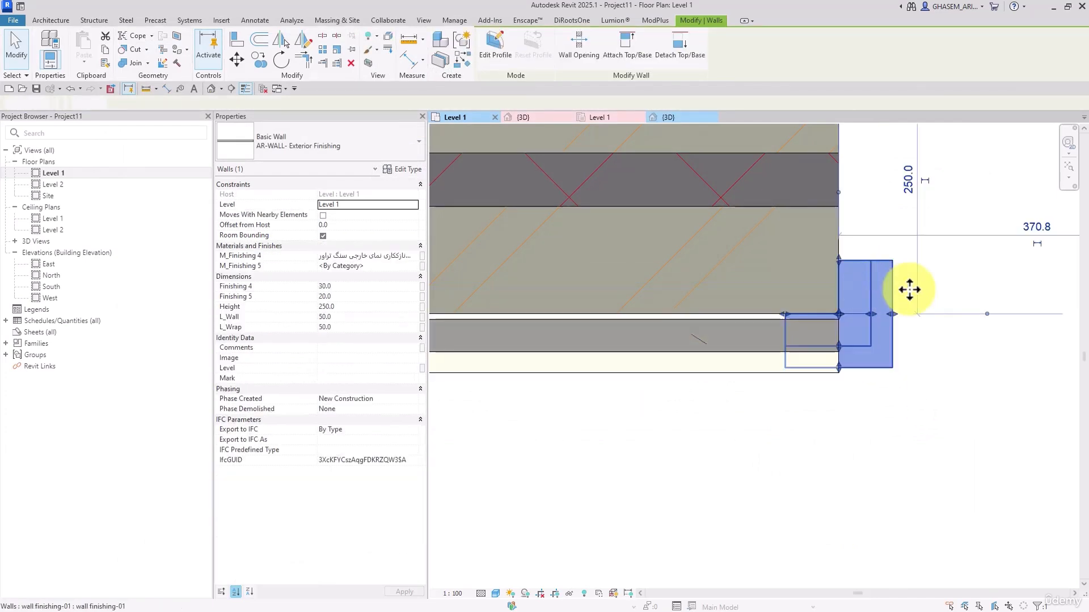
{"action": "left_click", "coordinate": [889, 420]}
{"action": "left_click", "coordinate": [857, 290]}
{"action": "left_click_drag", "start_coordinate": [857, 290], "coordinate": [970, 317]}
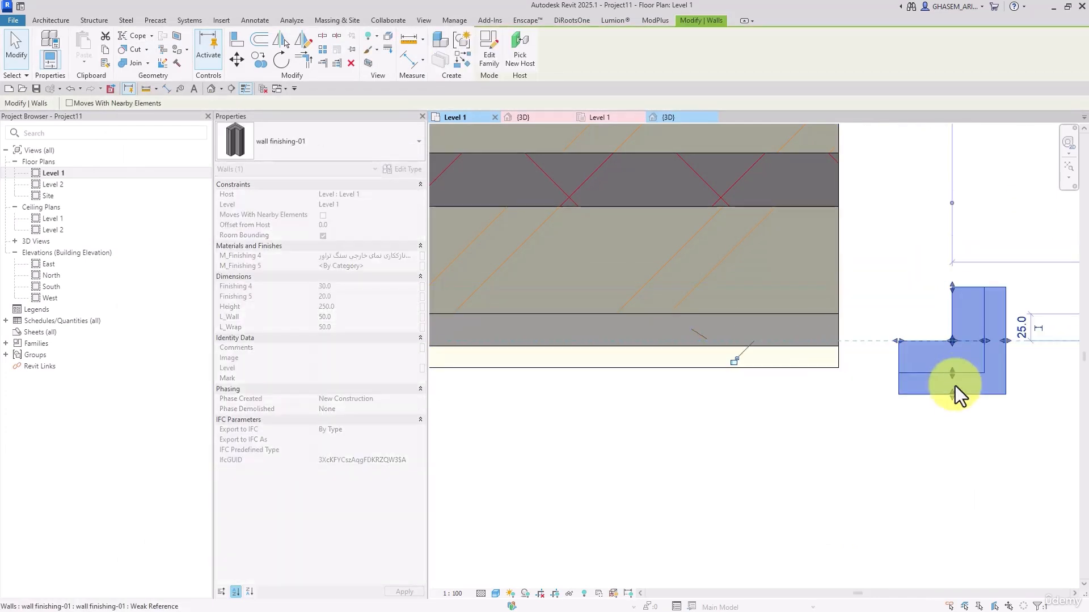
Copy the L-shaped instance's M_Finishing 4 material, نازککاری نمای خارجی سنگ تراورتن, into its M_Finishing 5 parameter
{"action": "left_click", "coordinate": [404, 169]}
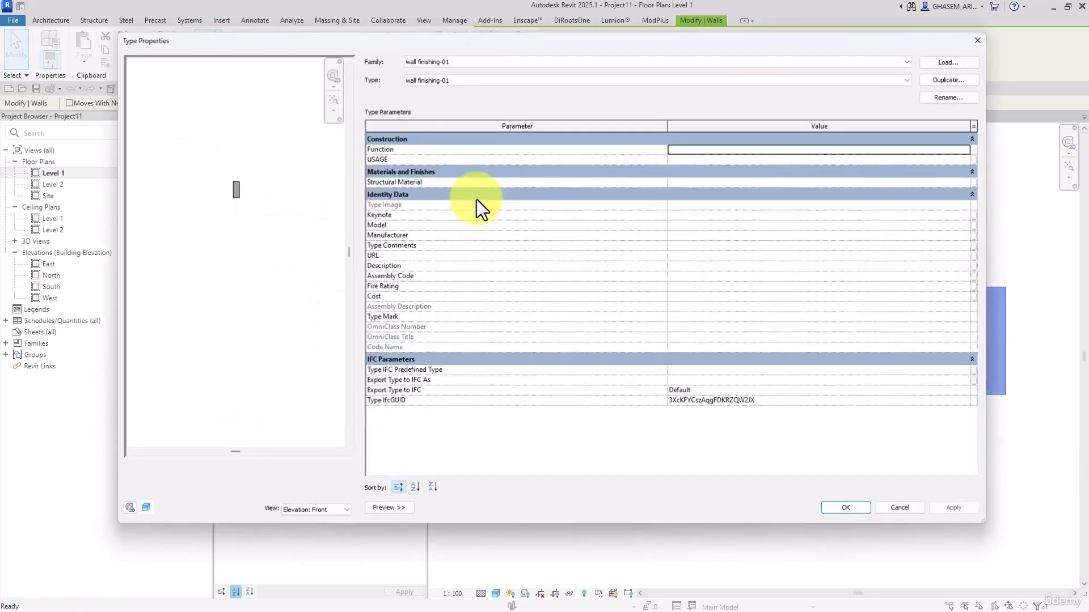
{"action": "left_click", "coordinate": [979, 41]}
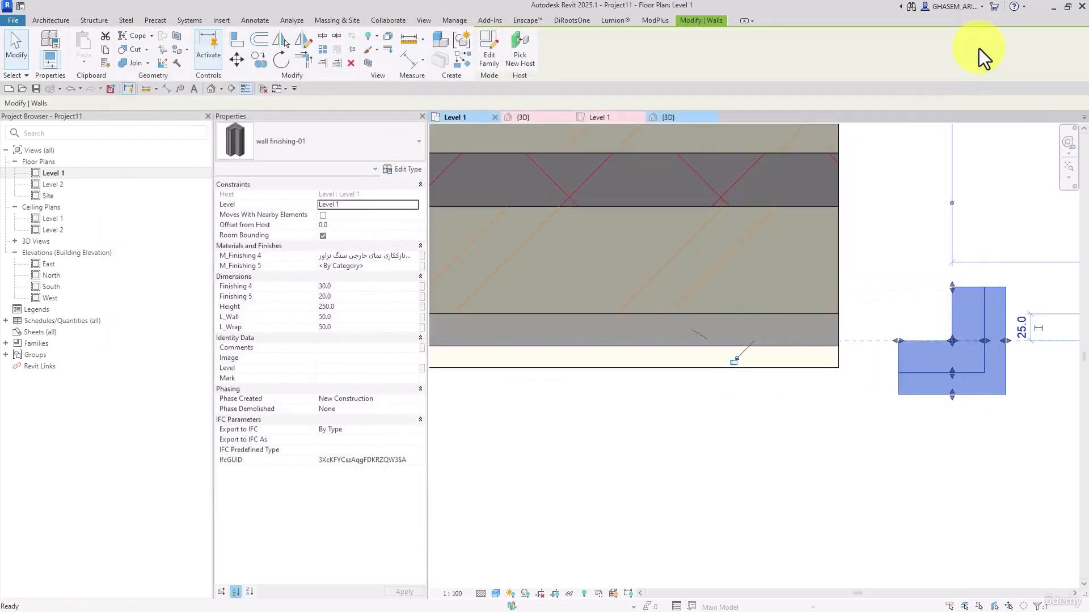
{"action": "left_click", "coordinate": [379, 257]}
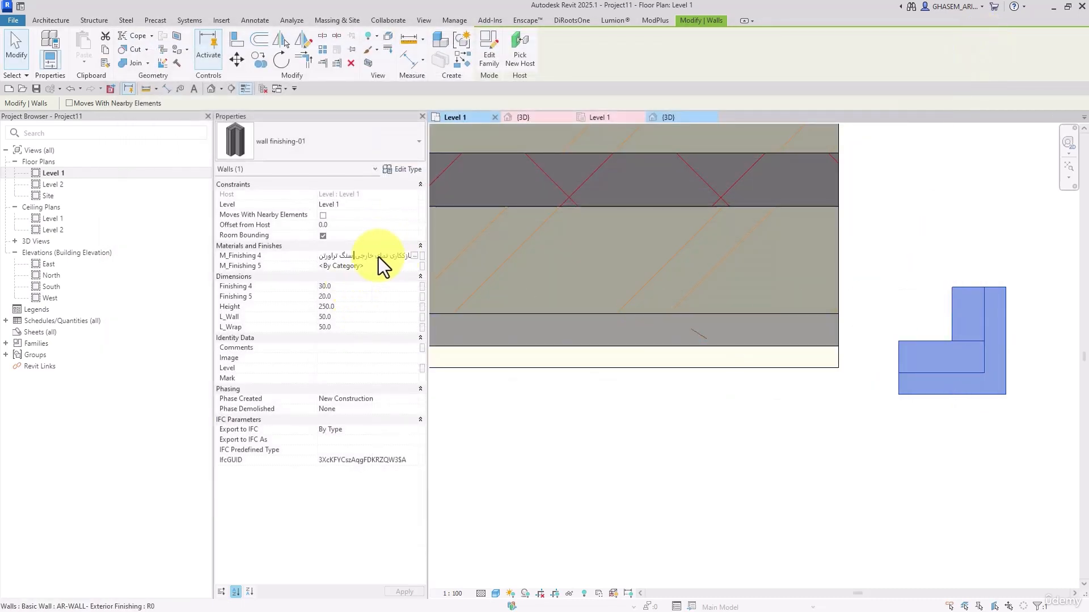
{"action": "double_click", "coordinate": [379, 257]}
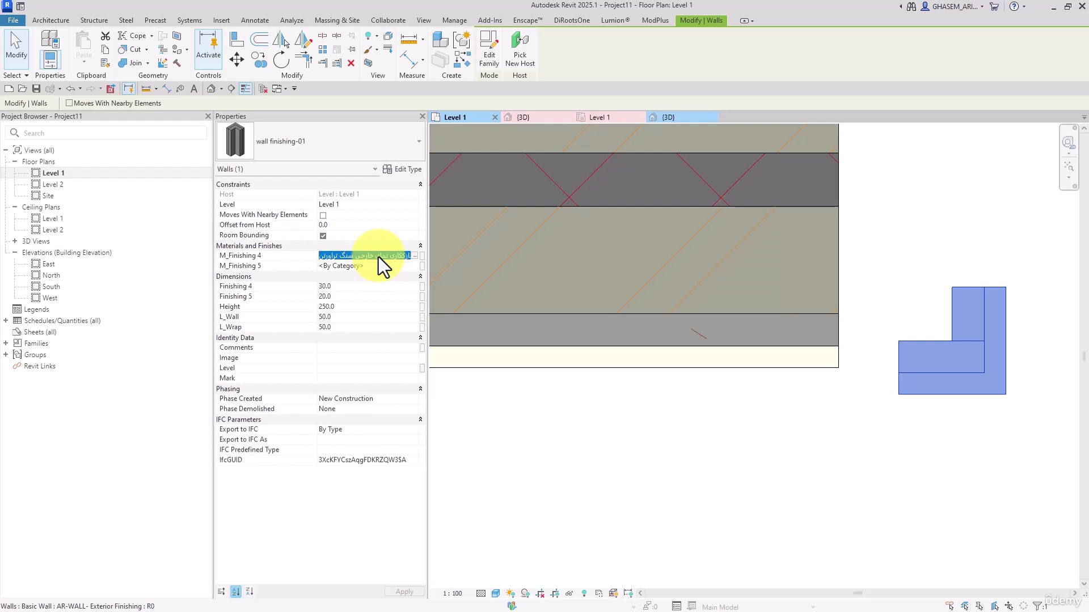
{"action": "left_click", "coordinate": [380, 267]}
{"action": "left_click_drag", "start_coordinate": [380, 268], "coordinate": [287, 265]}
{"action": "key", "text": "ctrl+v"}
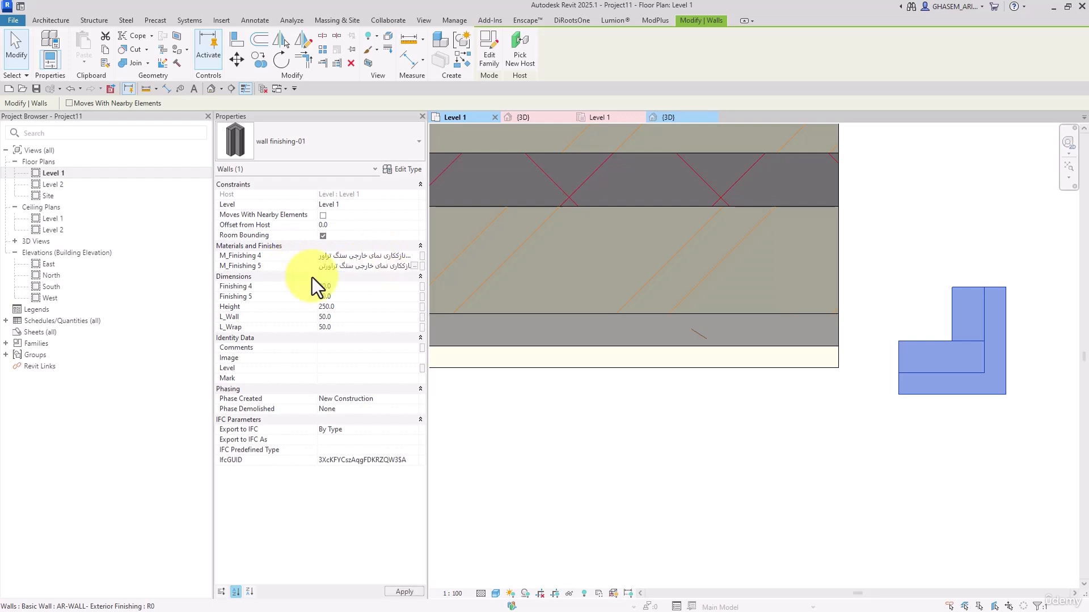
Copy the Substrate [2] layer's material name, ملات ماسه و سیمان, from the AR-WALL- Exterior Finishing structure and leave the type unchanged
{"action": "left_click", "coordinate": [783, 347]}
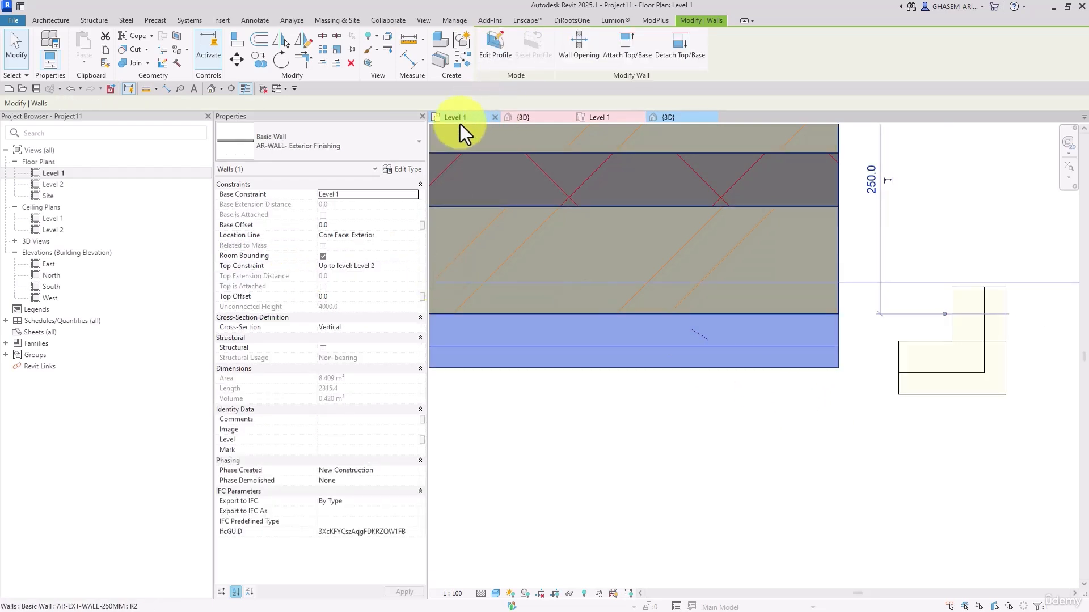
{"action": "left_click", "coordinate": [401, 169]}
{"action": "left_click", "coordinate": [672, 149]}
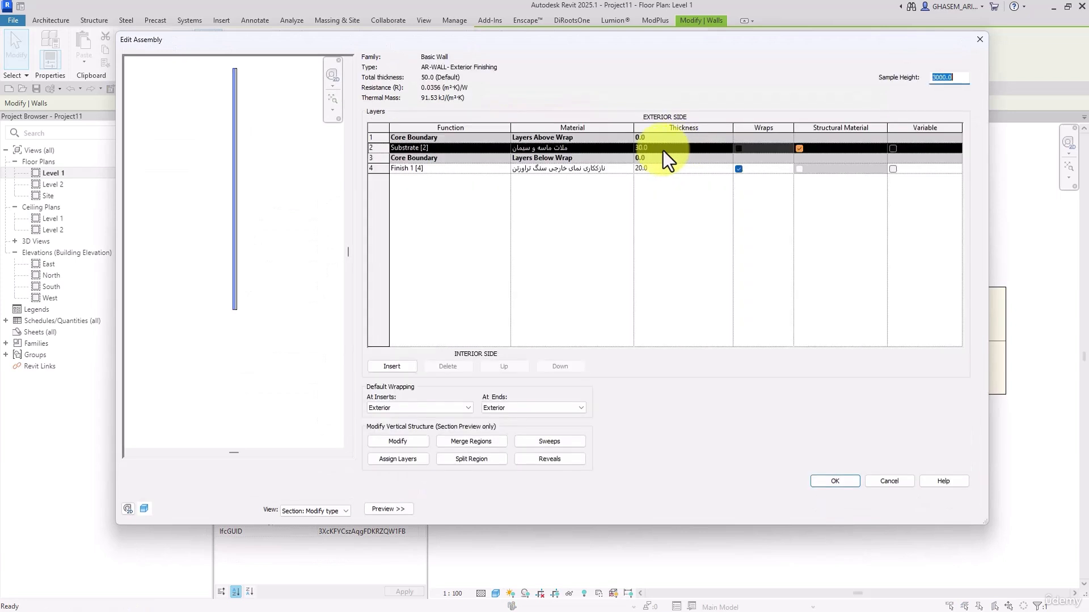
{"action": "left_click", "coordinate": [594, 148]}
{"action": "key", "text": "ctrl+c"}
{"action": "left_click", "coordinate": [890, 483]}
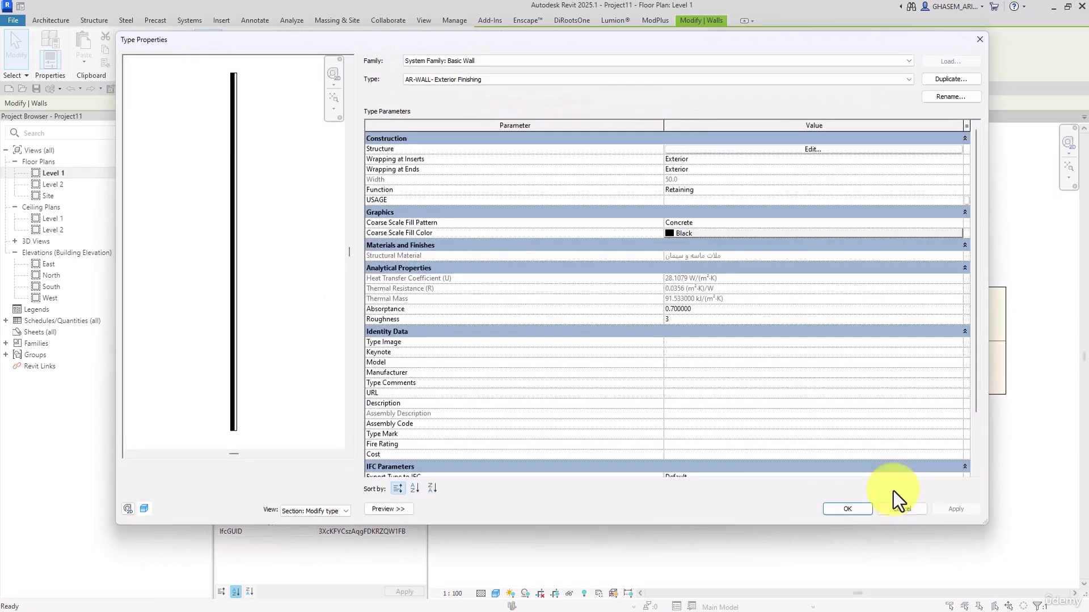
{"action": "left_click", "coordinate": [902, 509]}
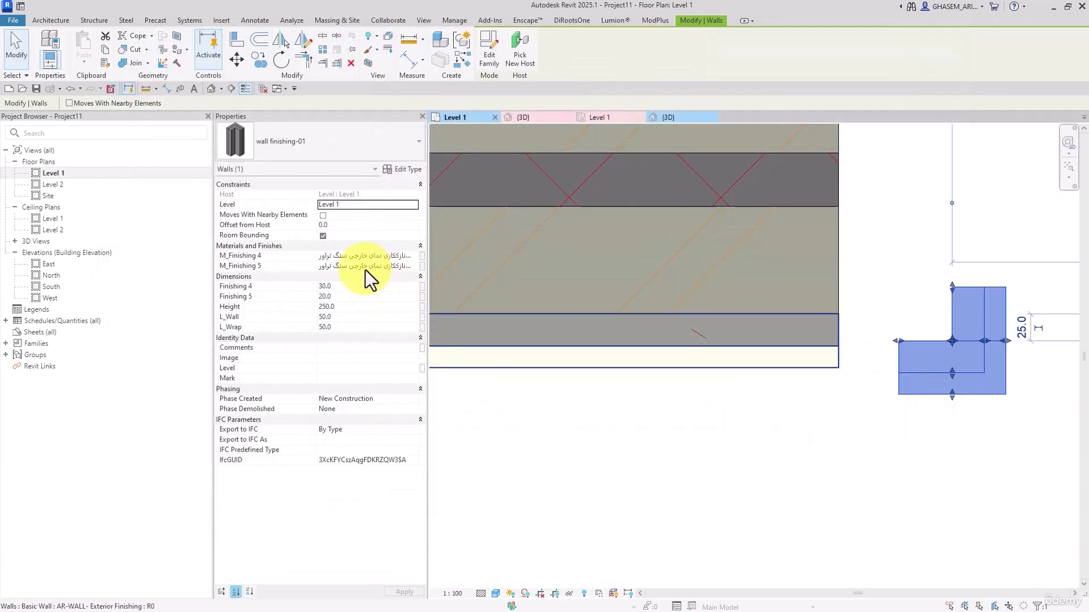
Set the L-shaped instance's M_Finishing 4 material to ملات ماسه و سیمان
{"action": "left_click", "coordinate": [350, 260]}
{"action": "key", "text": "ctrl+a"}
{"action": "key", "text": "ctrl+v"}
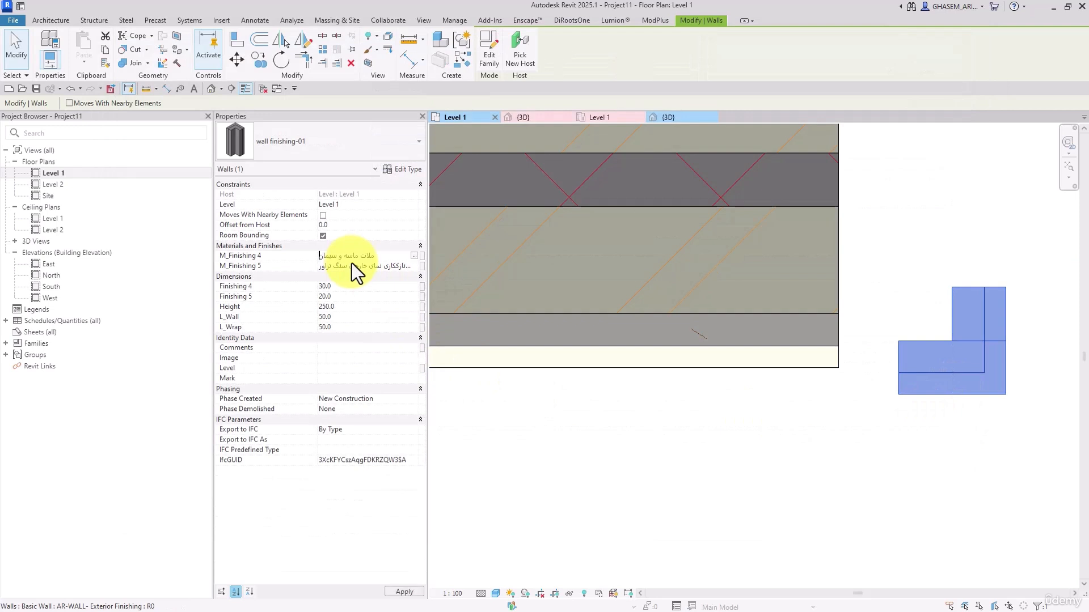
{"action": "left_click", "coordinate": [897, 457]}
{"action": "left_click", "coordinate": [476, 340]}
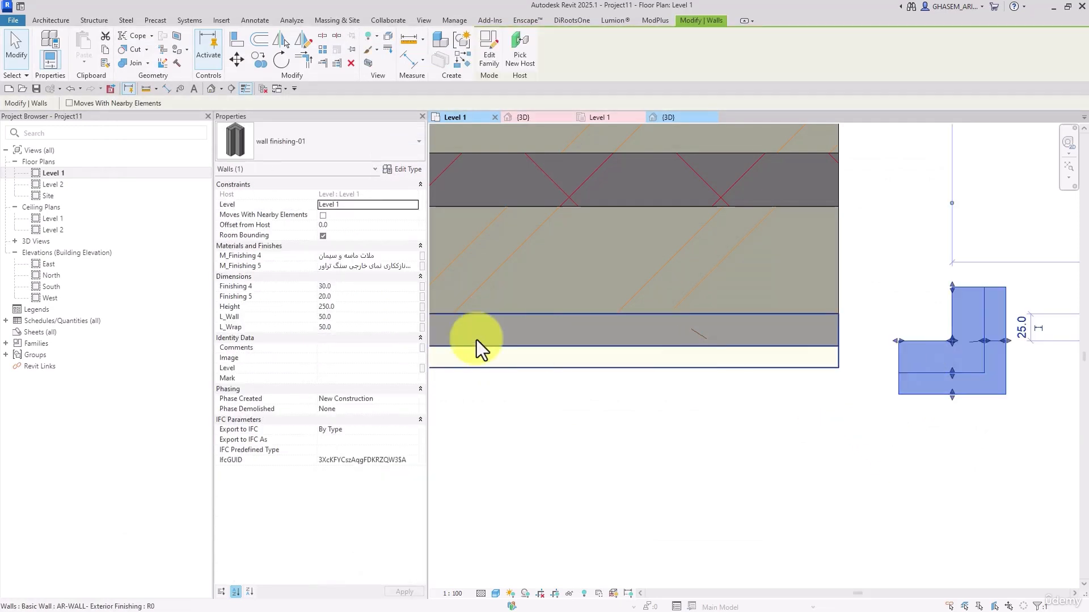
{"action": "left_click", "coordinate": [345, 296]}
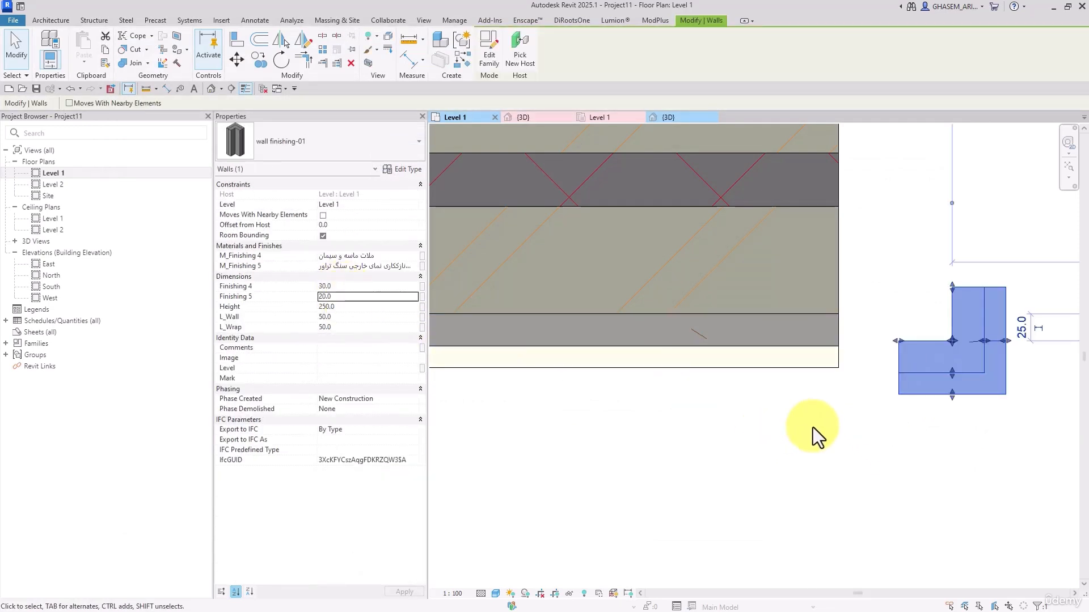
Move the L-shaped instance by its inner corner to the main wall's exterior end corner, against the finishing wall's end
{"action": "left_click", "coordinate": [240, 61]}
{"action": "left_click", "coordinate": [956, 342]}
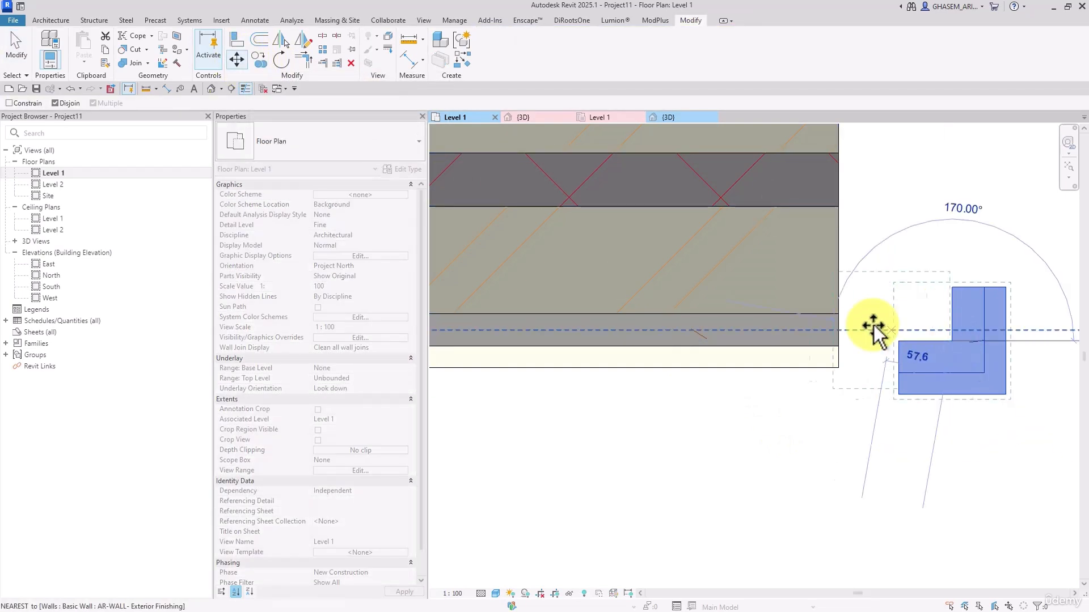
{"action": "left_click", "coordinate": [839, 315]}
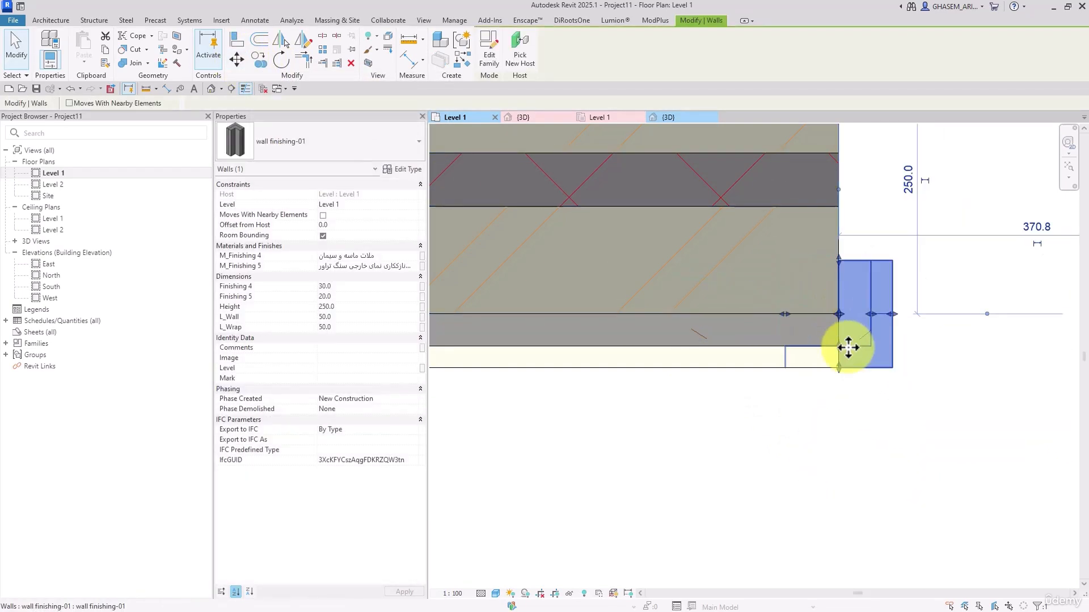
{"action": "left_click", "coordinate": [122, 63]}
{"action": "left_click", "coordinate": [862, 353]}
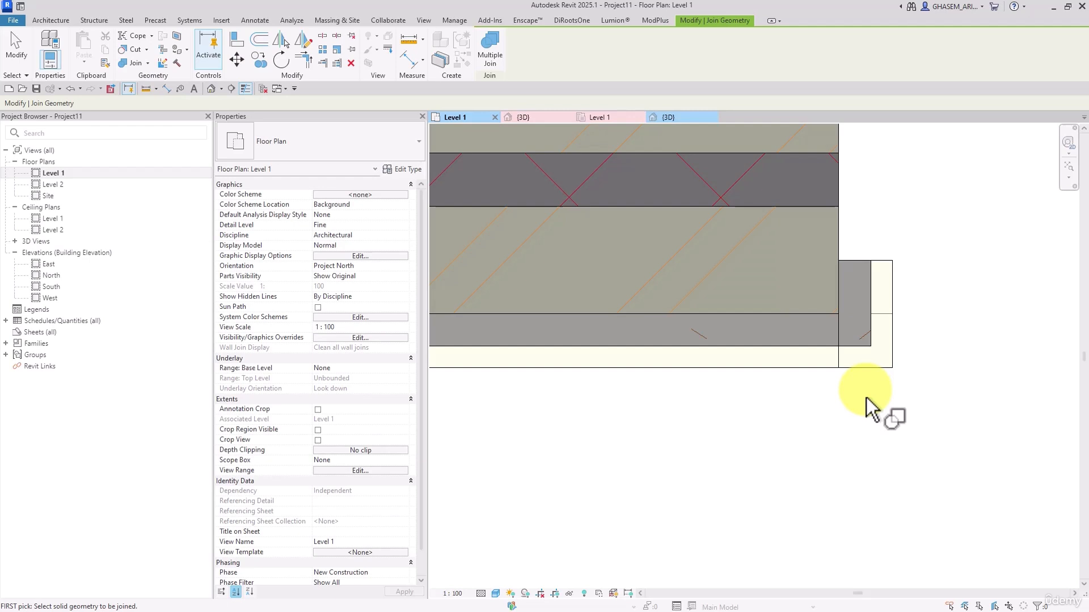
{"action": "key", "text": "Escape"}
{"action": "key", "text": "Escape"}
Stretch the L-shaped instance's legs to an L_Wall of about 11.6 and an L_Wrap of about 52.9
{"action": "left_click", "coordinate": [863, 366]}
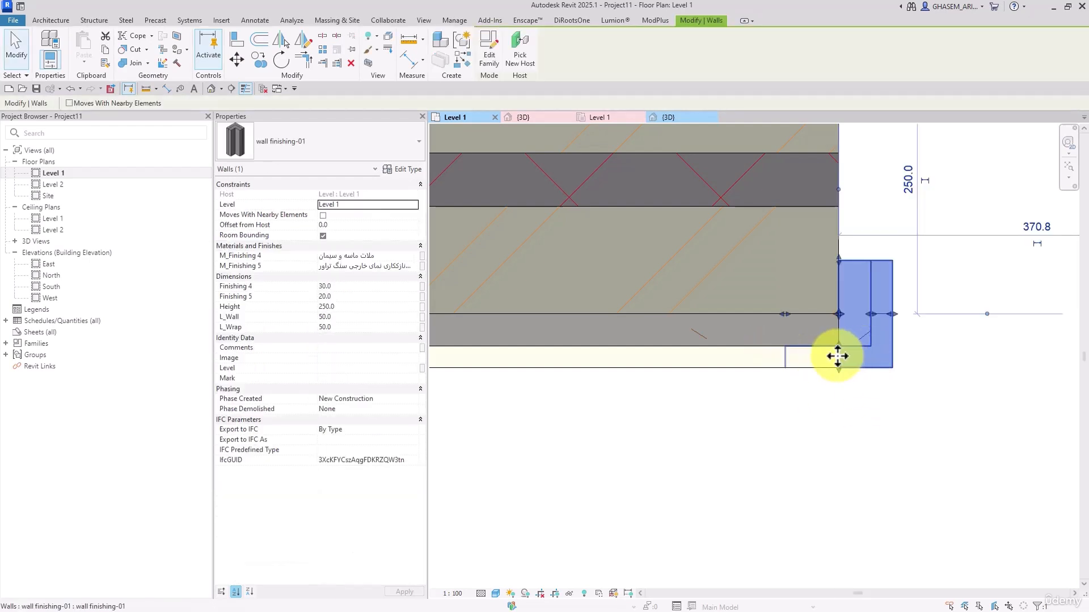
{"action": "left_click_drag", "start_coordinate": [839, 315], "coordinate": [826, 318]}
{"action": "left_click", "coordinate": [851, 415]}
{"action": "left_click", "coordinate": [798, 353]}
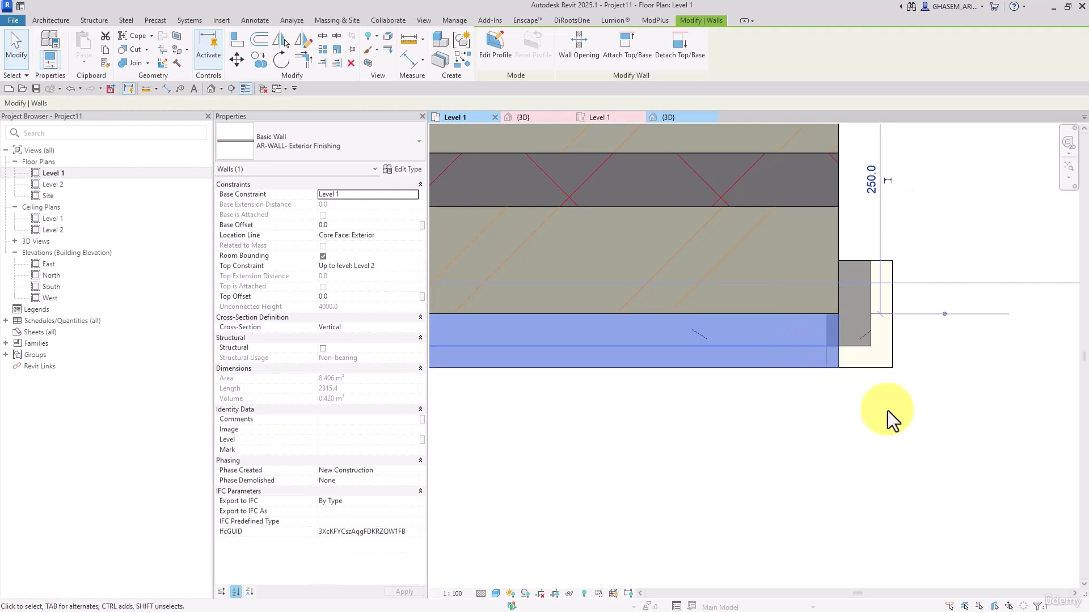
{"action": "left_click", "coordinate": [876, 296]}
{"action": "left_click_drag", "start_coordinate": [860, 272], "coordinate": [860, 268]}
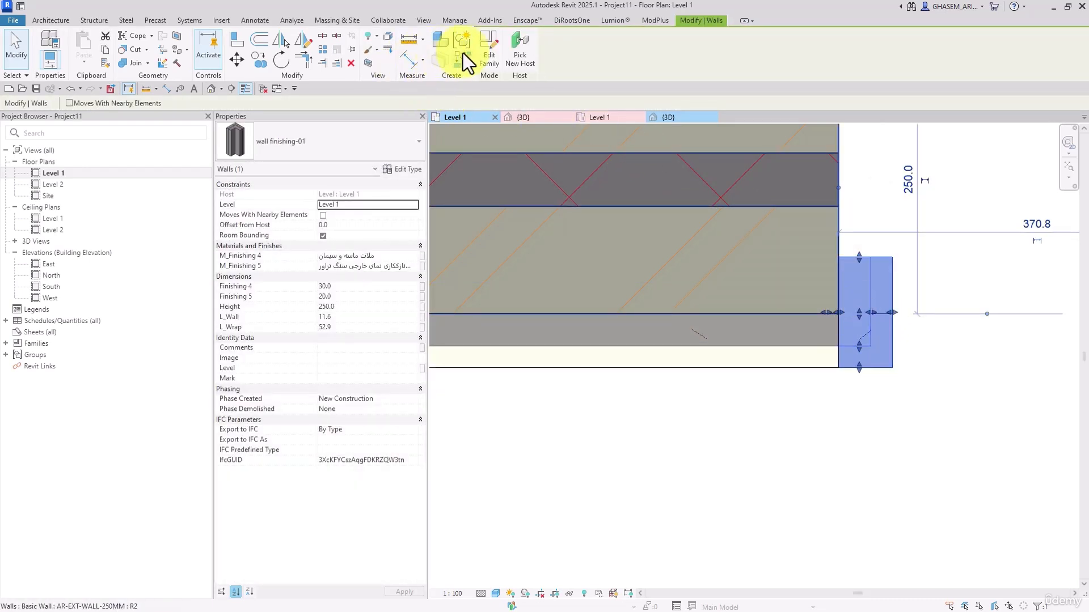
Open the wall finishing-01 family for editing and set all eight reference planes in the plan to Not a Reference
{"action": "left_click", "coordinate": [489, 50]}
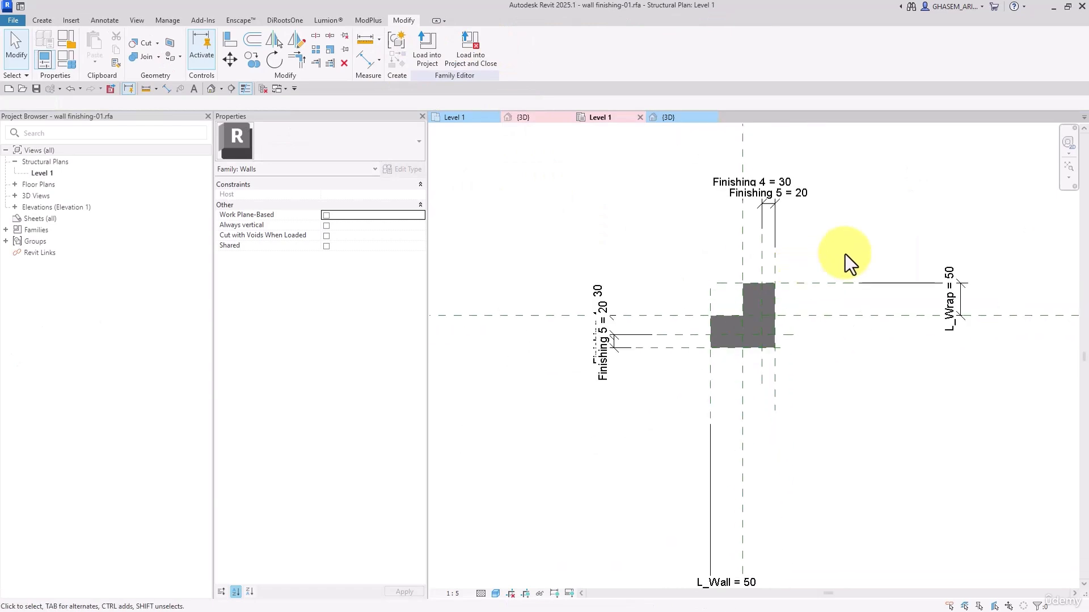
{"action": "left_click_drag", "start_coordinate": [845, 254], "coordinate": [659, 431]}
{"action": "left_click", "coordinate": [304, 166]}
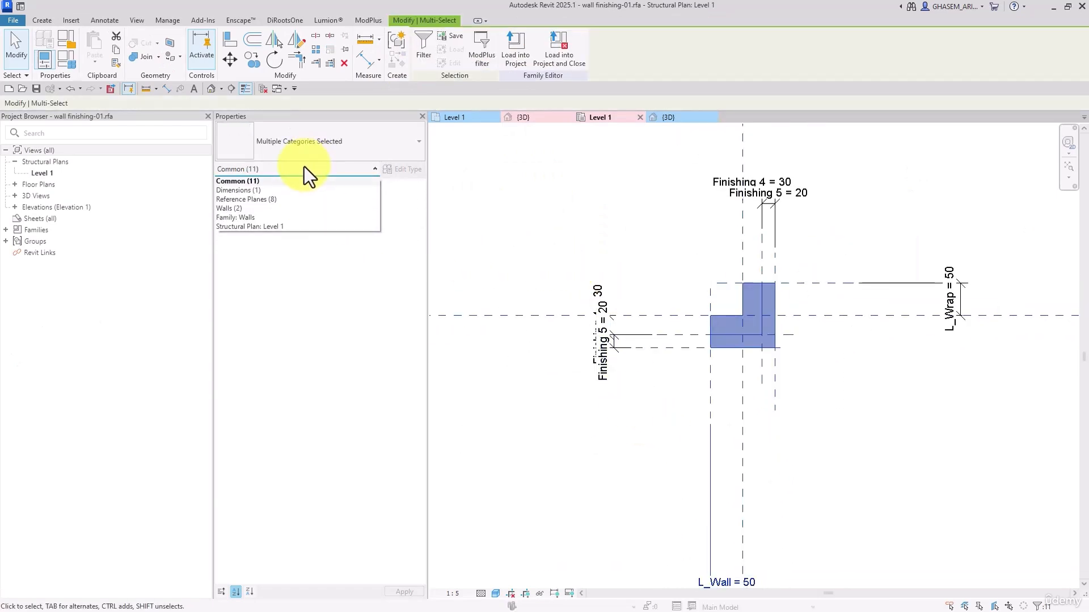
{"action": "left_click", "coordinate": [256, 199]}
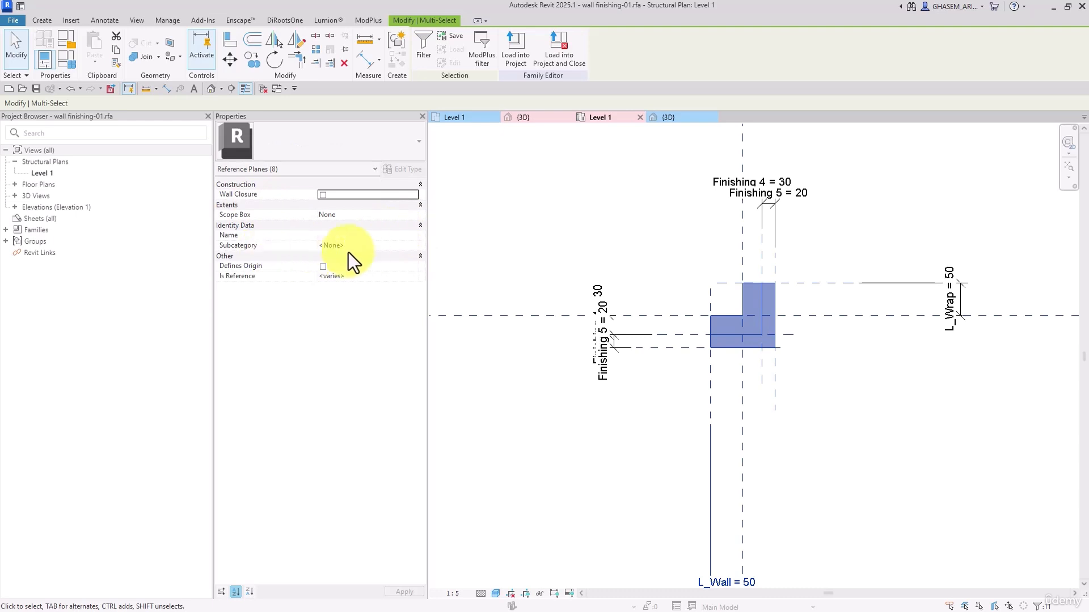
{"action": "left_click", "coordinate": [384, 276]}
{"action": "left_click", "coordinate": [401, 276]}
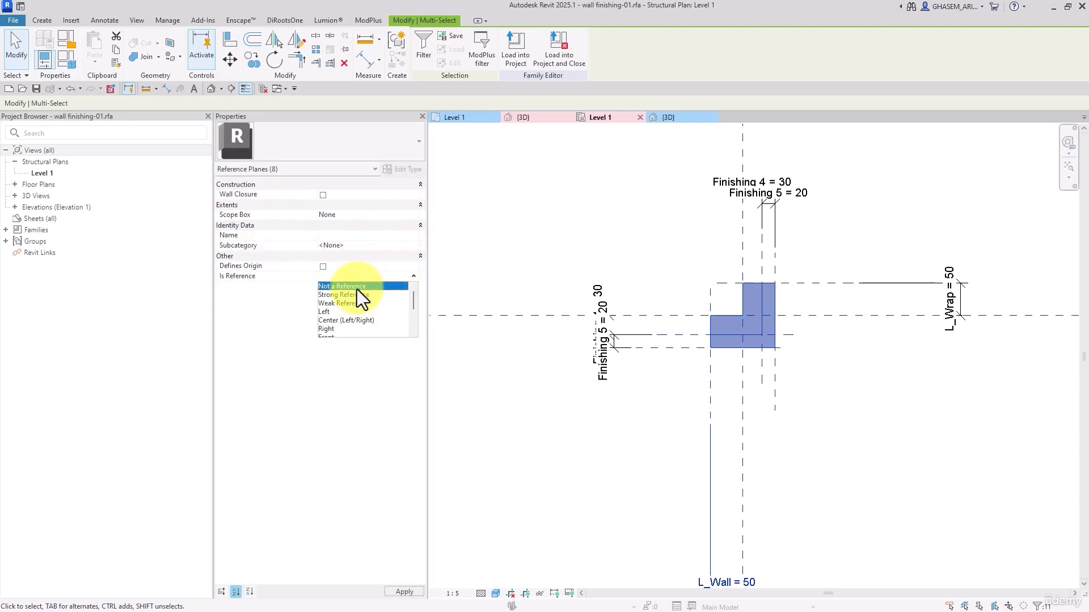
{"action": "left_click", "coordinate": [356, 288]}
{"action": "left_click", "coordinate": [626, 410]}
Set the L_Wall and L_Wrap end planes to Strong Reference and reload the family, overwriting the existing version and its parameter values
{"action": "left_click", "coordinate": [712, 366]}
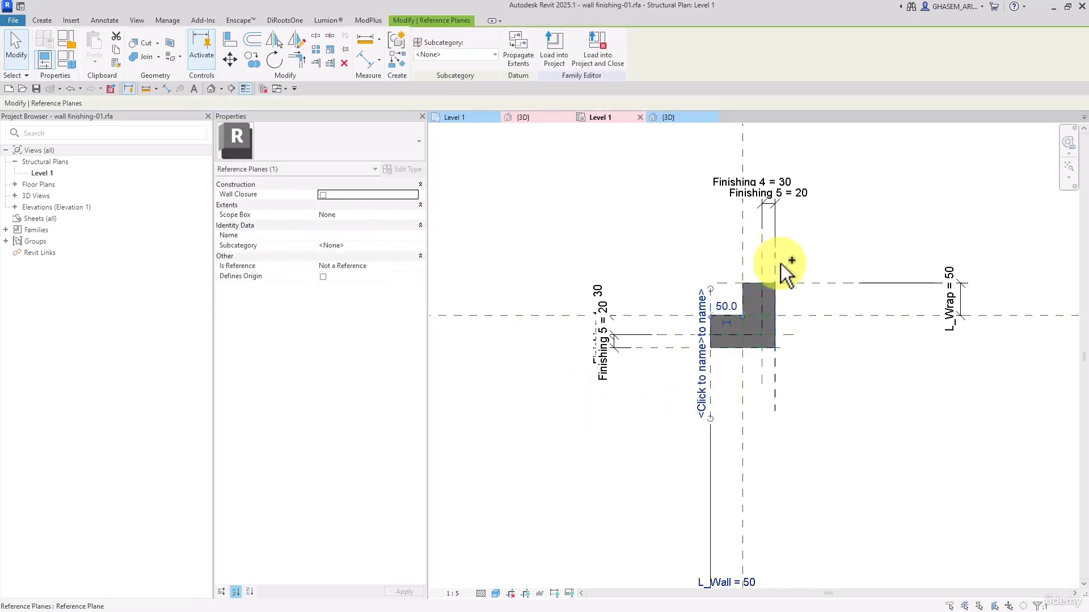
{"action": "left_click", "coordinate": [797, 284], "text": "ctrl"}
{"action": "left_click", "coordinate": [414, 275]}
{"action": "left_click", "coordinate": [414, 276]}
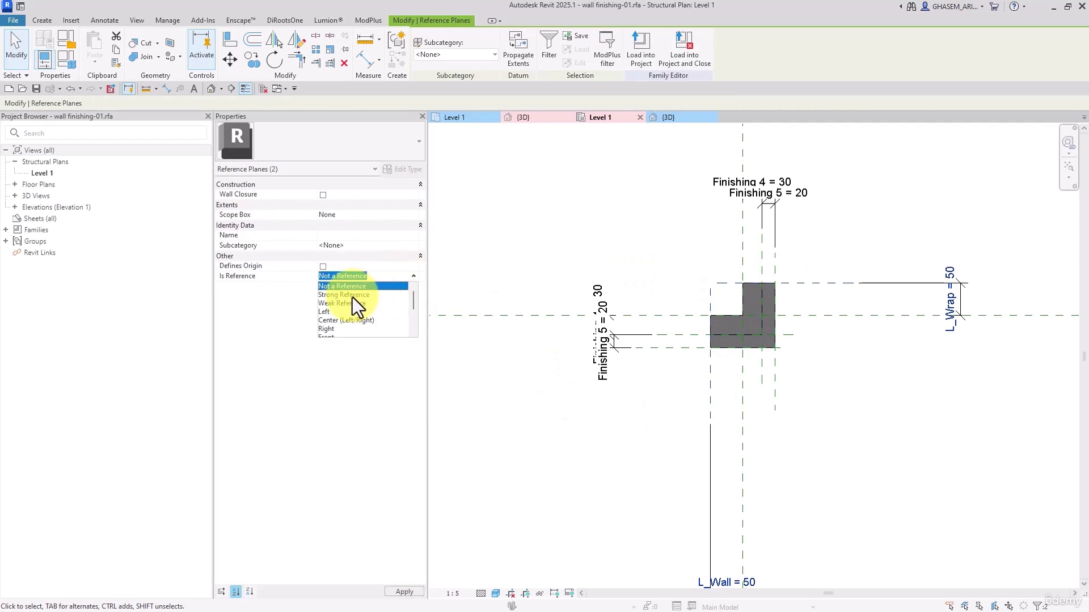
{"action": "left_click", "coordinate": [342, 295]}
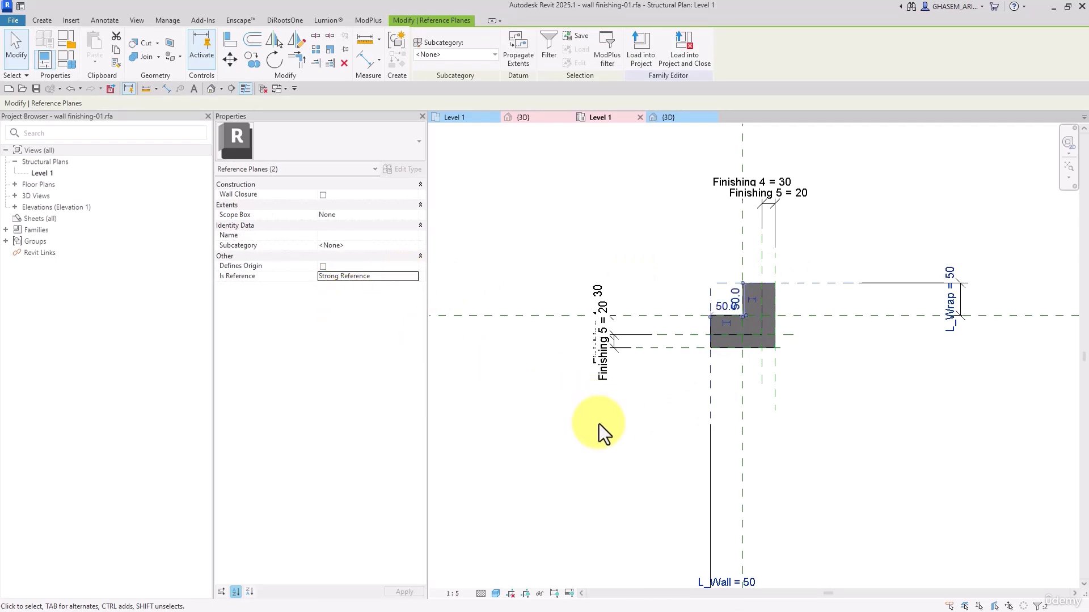
{"action": "left_click", "coordinate": [599, 424]}
{"action": "left_click", "coordinate": [440, 53]}
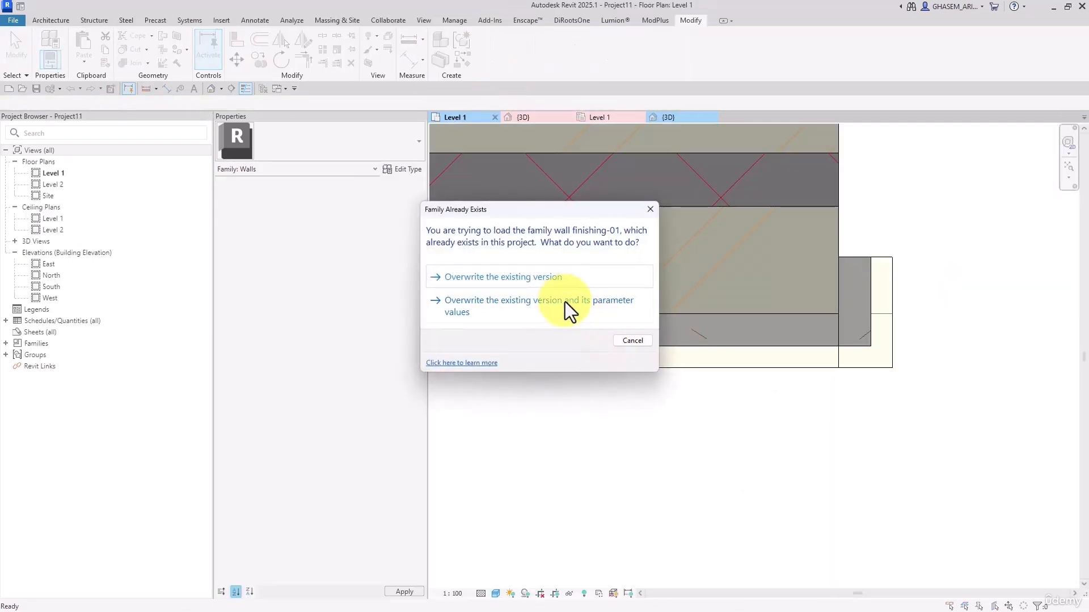
{"action": "left_click", "coordinate": [565, 302]}
Stretch the L-shaped instance at the wall's end to an L_Wall of about 19.2 and an L_Wrap of about 55
{"action": "left_click", "coordinate": [879, 334]}
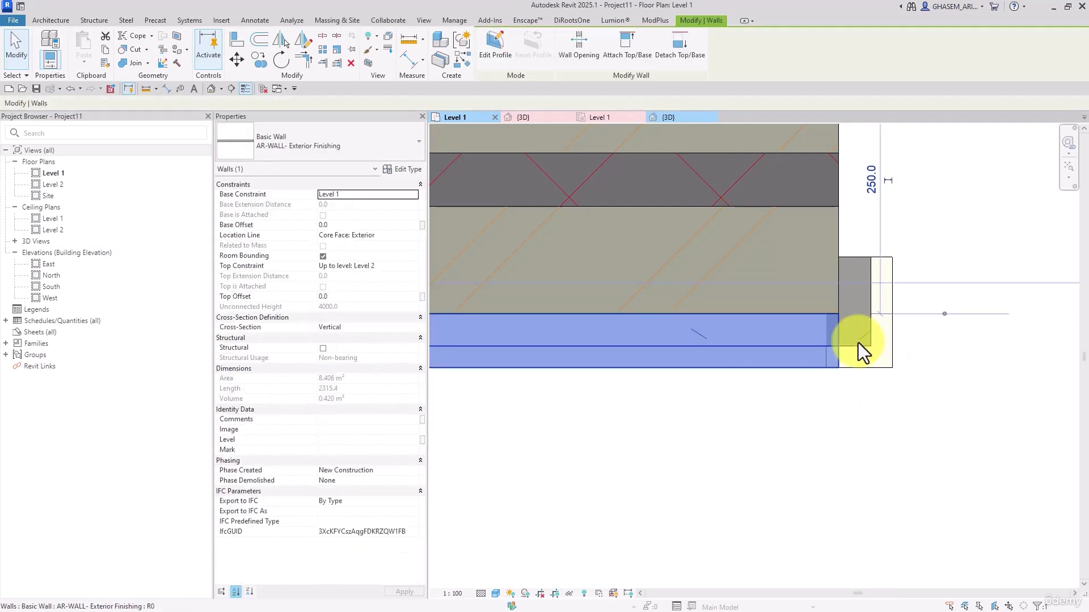
{"action": "left_click", "coordinate": [860, 342]}
{"action": "left_click_drag", "start_coordinate": [858, 259], "coordinate": [859, 257]}
{"action": "left_click", "coordinate": [817, 414]}
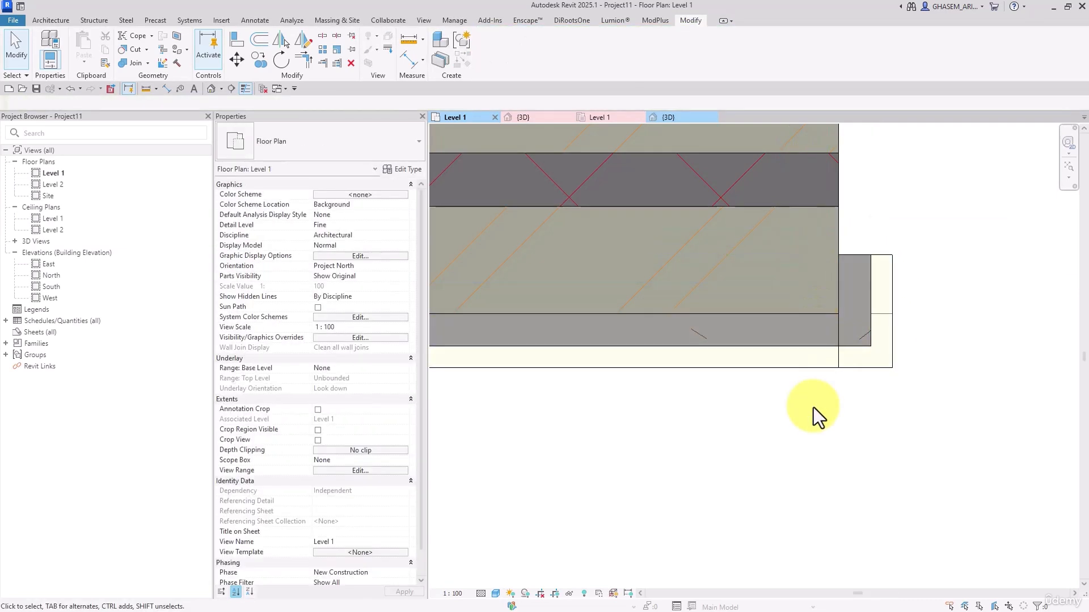
Set the L-shaped instance's Height to 4000
{"action": "left_click", "coordinate": [888, 367]}
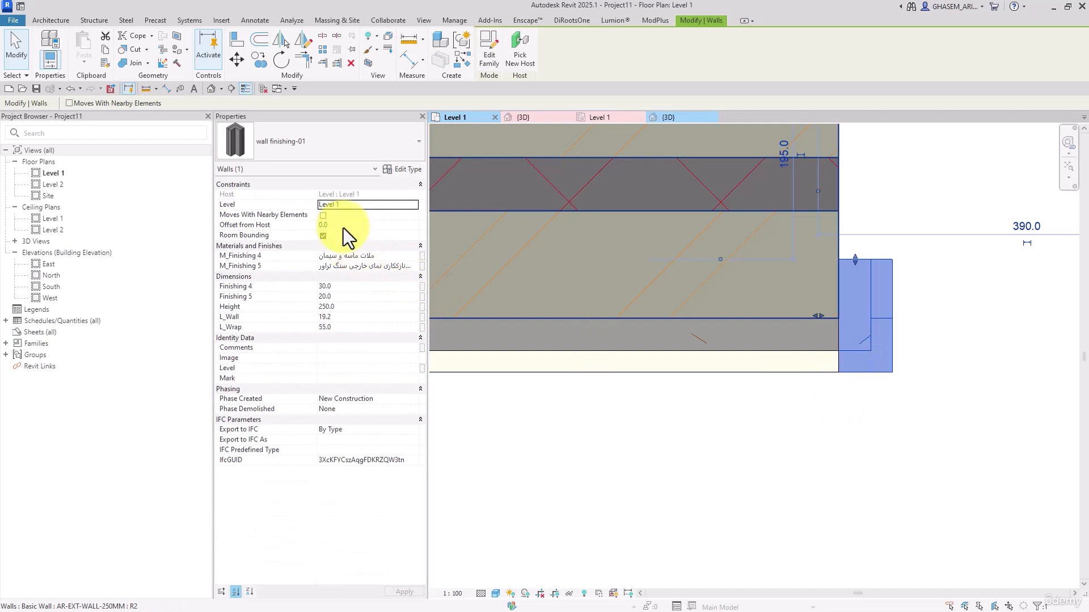
{"action": "left_click", "coordinate": [341, 307]}
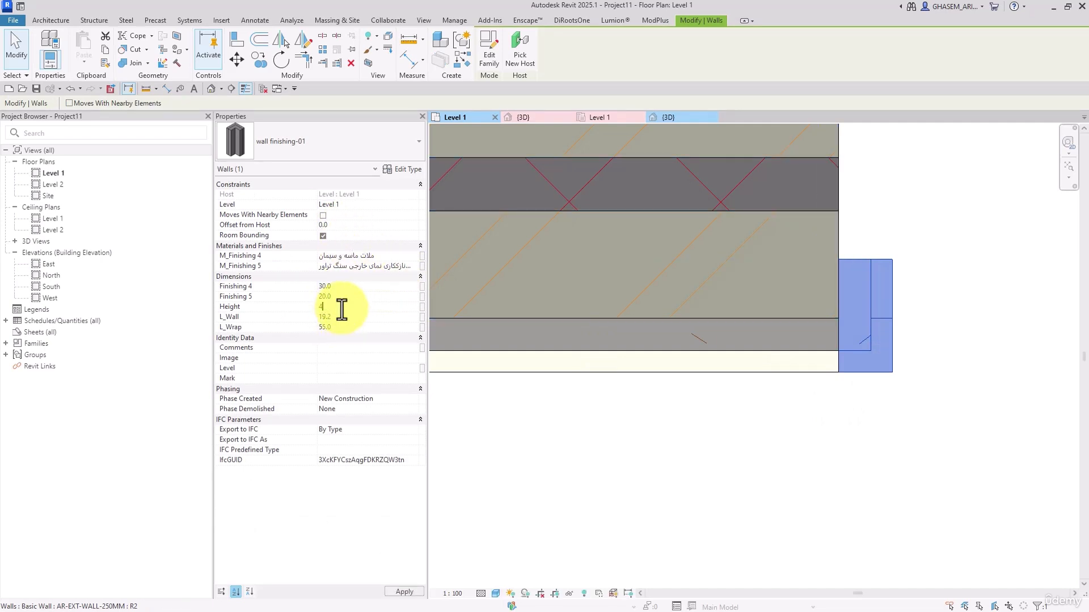
{"action": "left_click", "coordinate": [821, 434]}
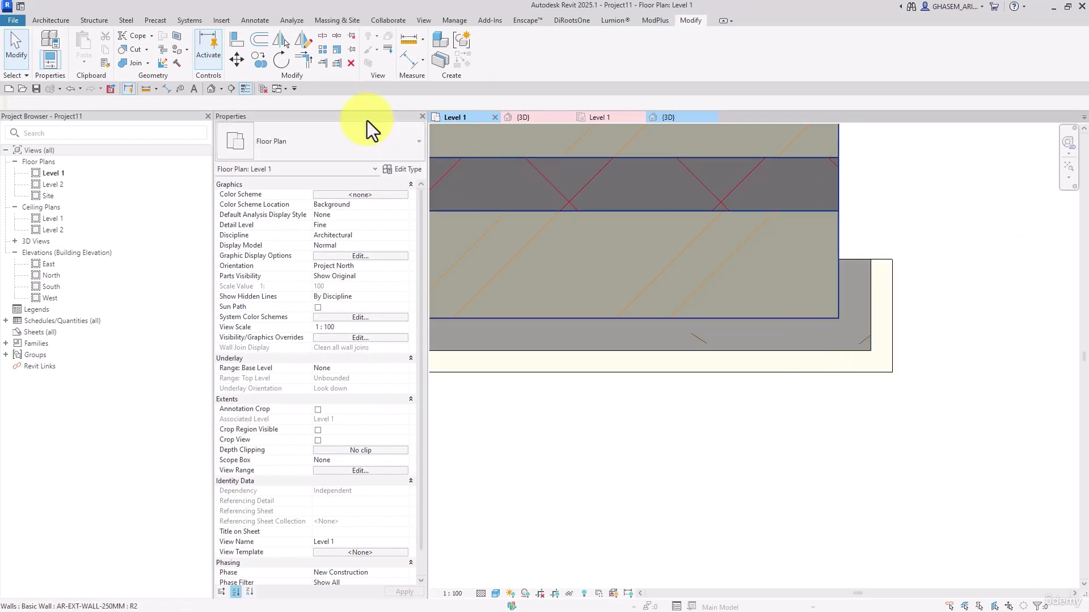
Look up the M_Single-Flush door's type height in the 3D view and leave the type unchanged
{"action": "left_click", "coordinate": [216, 87]}
{"action": "scroll", "coordinate": [761, 322], "scroll_direction": "down", "scroll_amount": 2}
{"action": "middle_click_drag", "start_coordinate": [760, 409], "coordinate": [777, 491]}
{"action": "middle_click_drag", "start_coordinate": [720, 291], "coordinate": [751, 462]}
{"action": "left_click", "coordinate": [793, 359]}
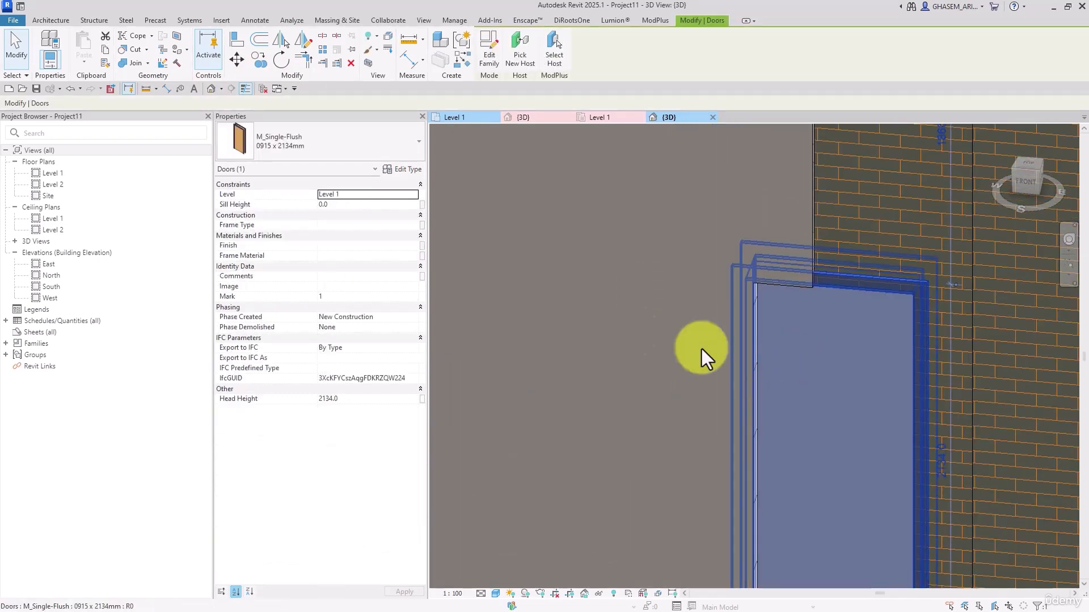
{"action": "left_click", "coordinate": [416, 174]}
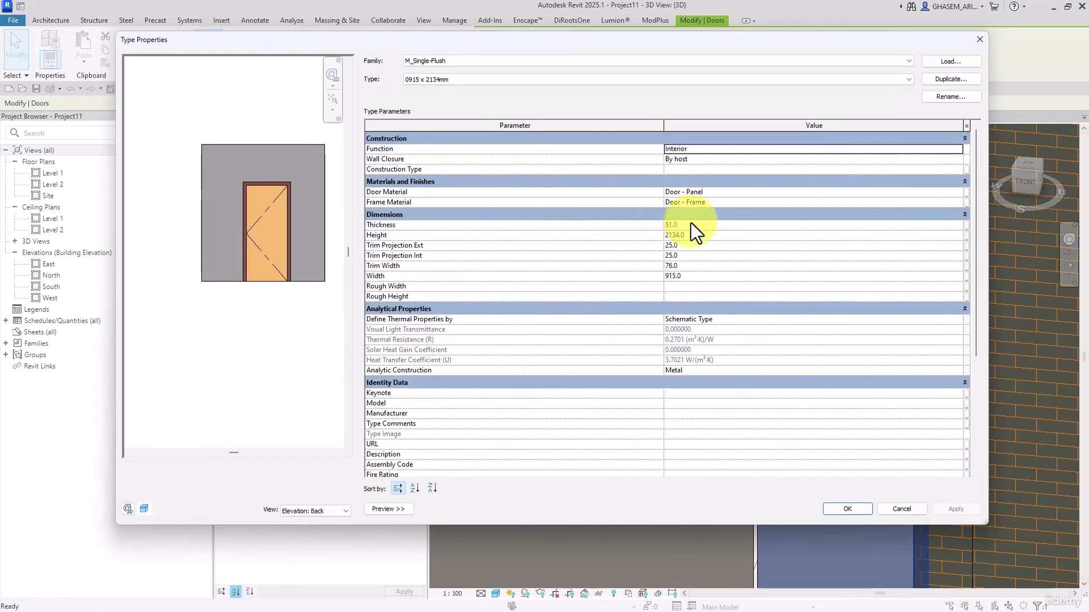
{"action": "left_click", "coordinate": [693, 236]}
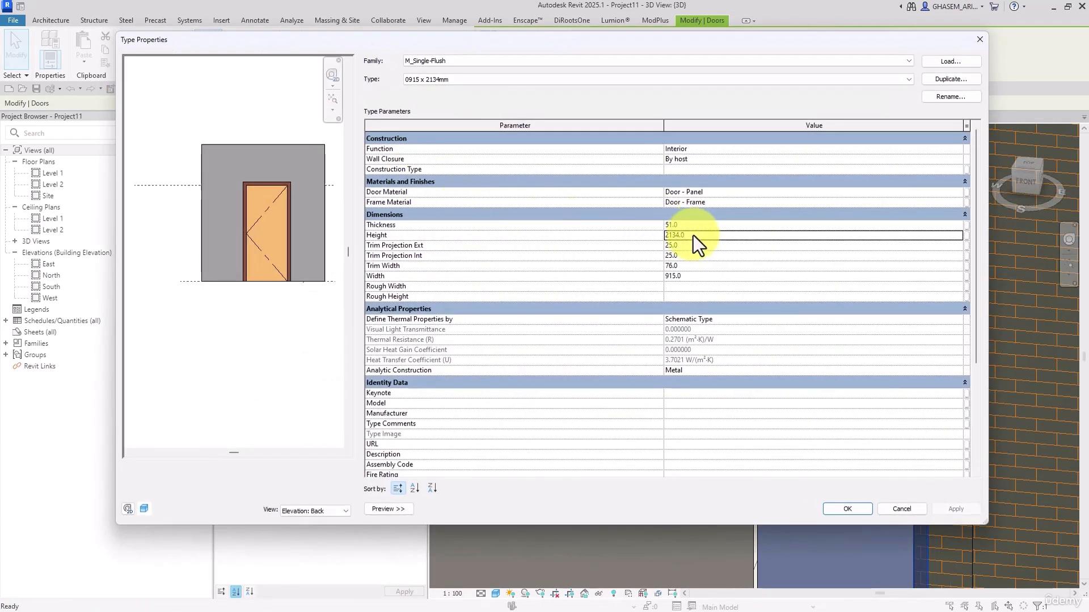
{"action": "left_click", "coordinate": [902, 509]}
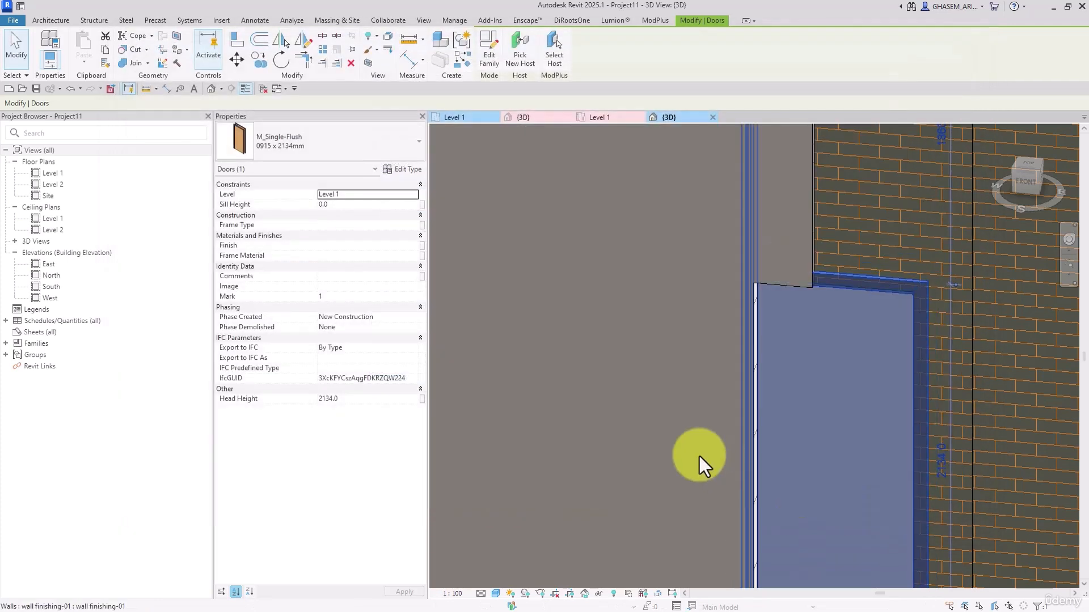
Set the L-shaped instance's Height to 2134 to match the door
{"action": "left_click", "coordinate": [746, 393]}
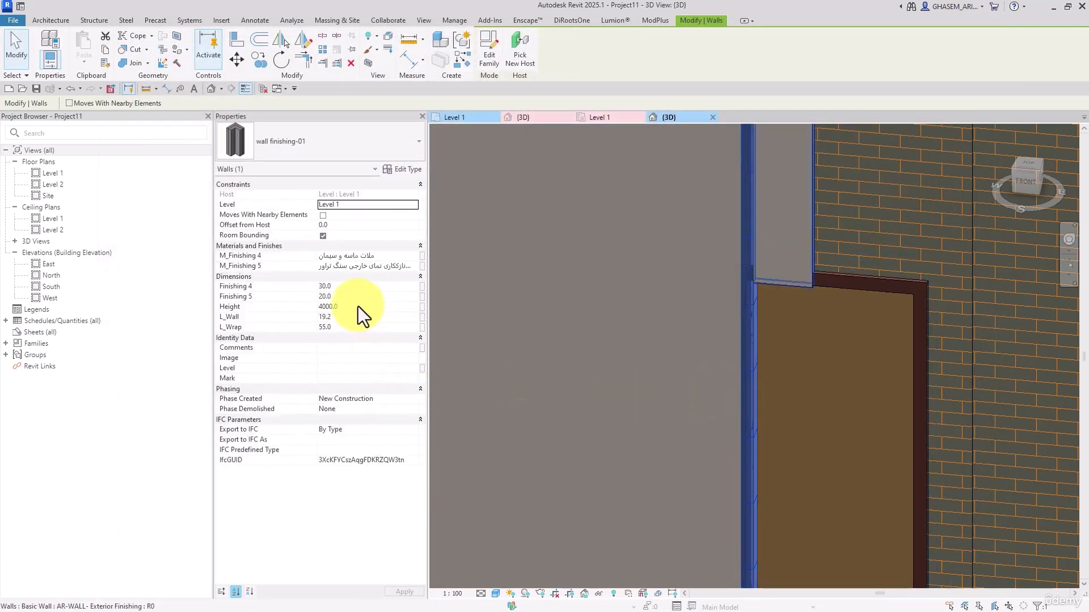
{"action": "scroll", "coordinate": [781, 417], "scroll_direction": "down", "scroll_amount": 2}
{"action": "key", "text": "Escape"}
{"action": "scroll", "coordinate": [856, 397], "scroll_direction": "down", "scroll_amount": 4}
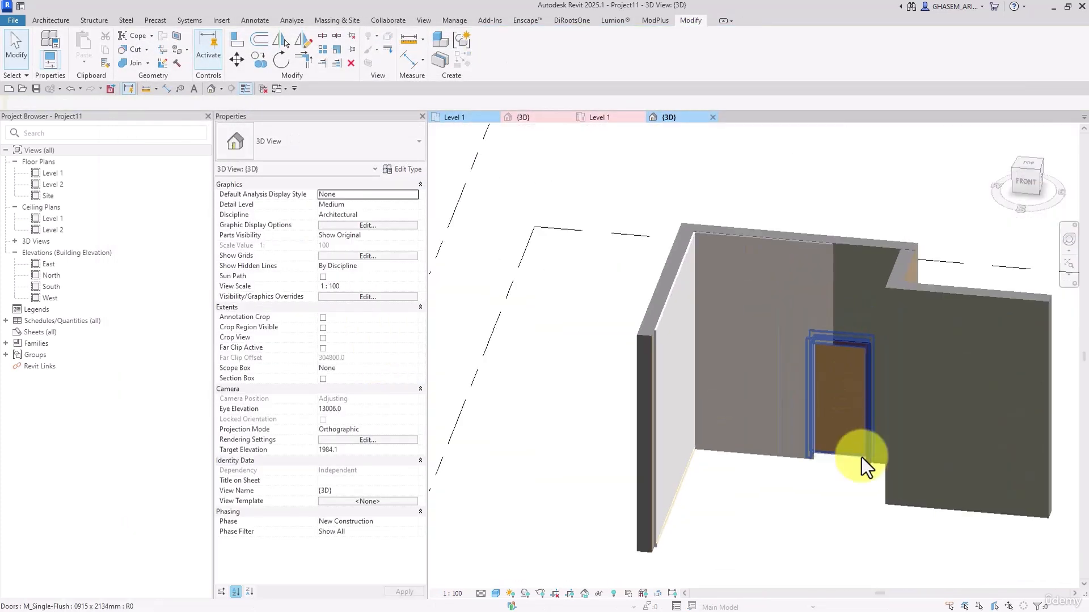
Examine the L-shaped finishing from below where it meets the door jamb
{"action": "scroll", "coordinate": [845, 491], "scroll_direction": "up", "scroll_amount": 3}
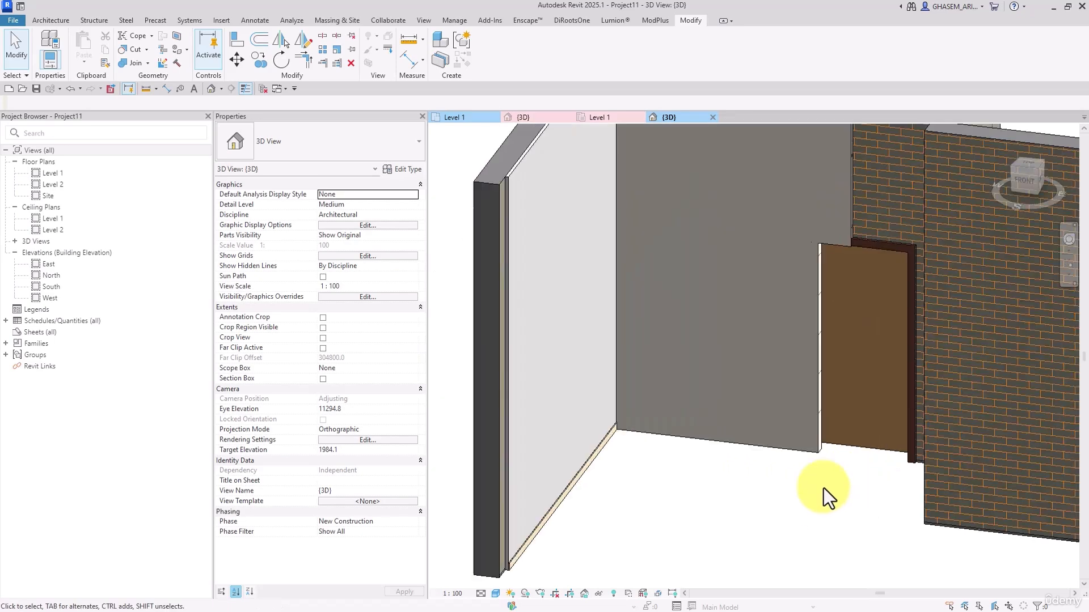
{"action": "left_click", "coordinate": [819, 452]}
{"action": "middle_click_drag", "start_coordinate": [862, 477], "coordinate": [819, 205], "text": "shift"}
{"action": "left_click", "coordinate": [874, 489]}
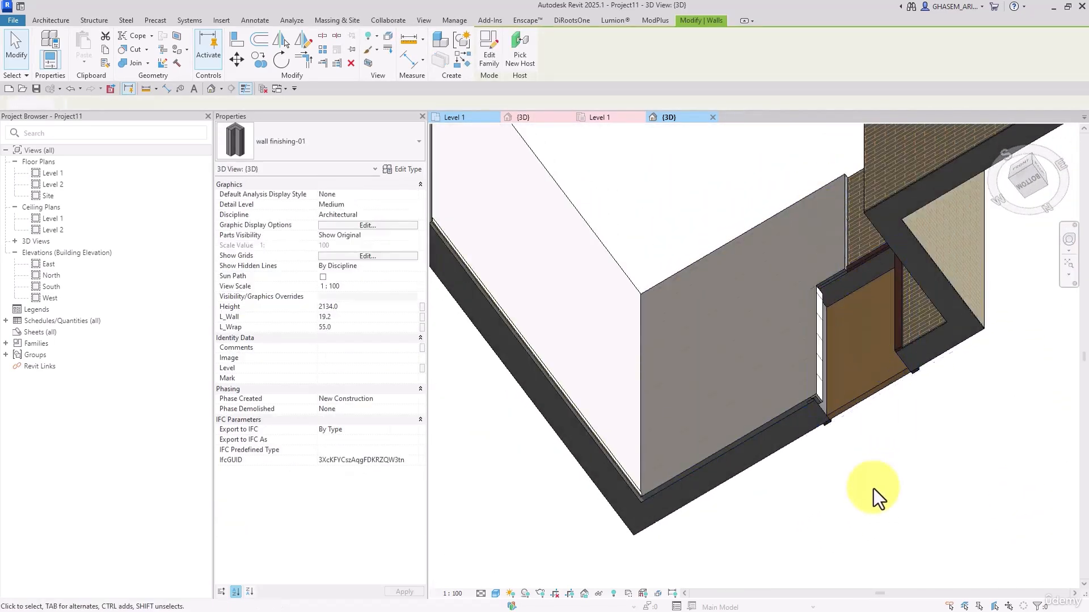
{"action": "middle_click_drag", "start_coordinate": [873, 488], "coordinate": [849, 388], "text": "shift"}
{"action": "scroll", "coordinate": [821, 356], "scroll_direction": "up", "scroll_amount": 5}
{"action": "scroll", "coordinate": [963, 534], "scroll_direction": "up", "scroll_amount": 2}
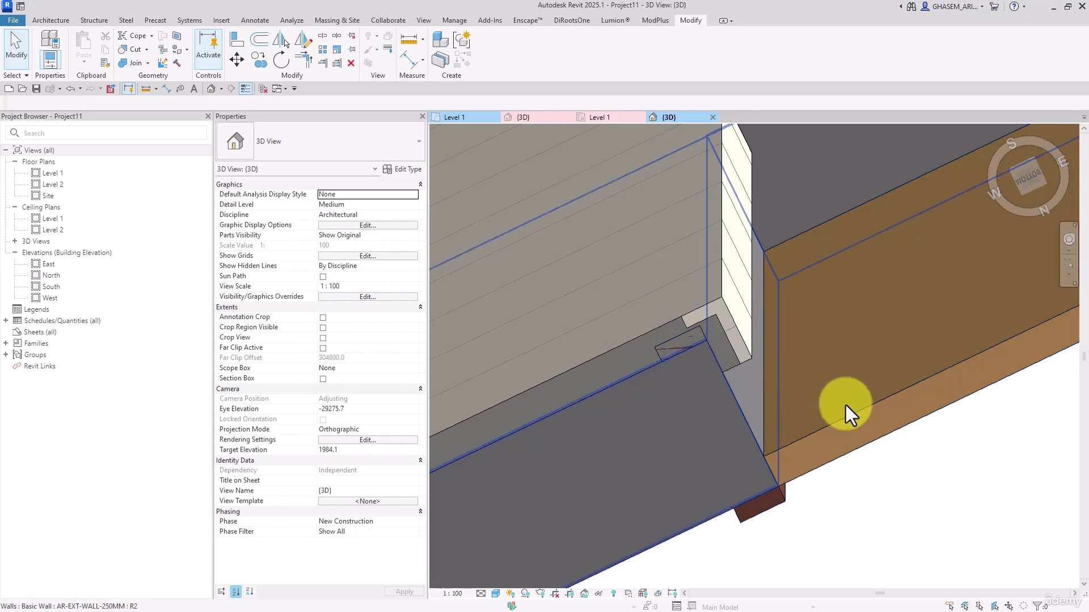
Delete the trim from the M_Single-Flush door family and reload it into the project, overwriting the existing version and its parameter values
{"action": "double_click", "coordinate": [801, 431]}
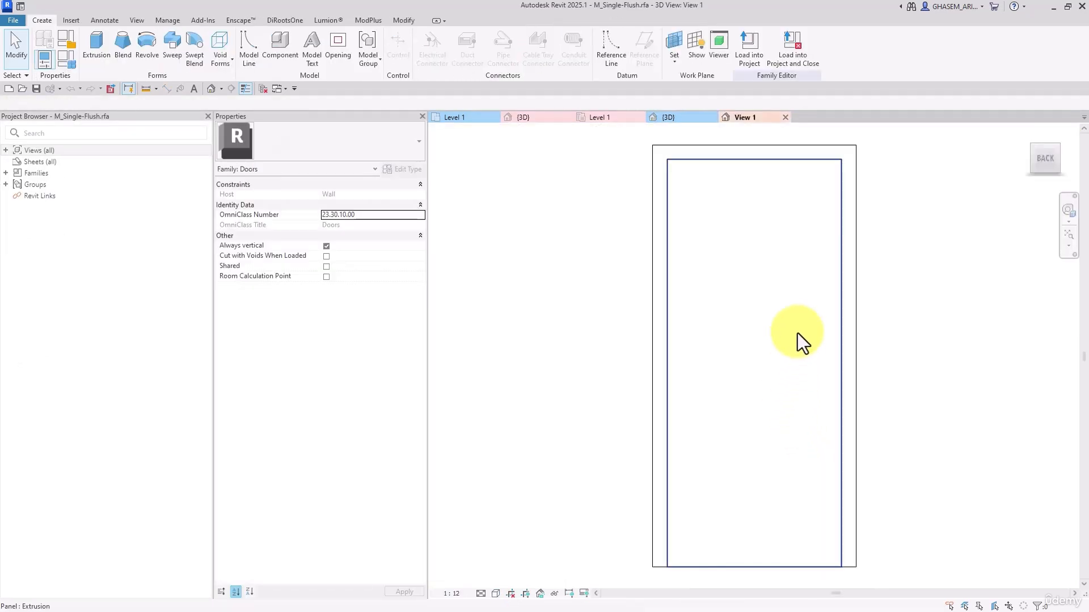
{"action": "left_click", "coordinate": [794, 206]}
{"action": "left_click", "coordinate": [857, 206]}
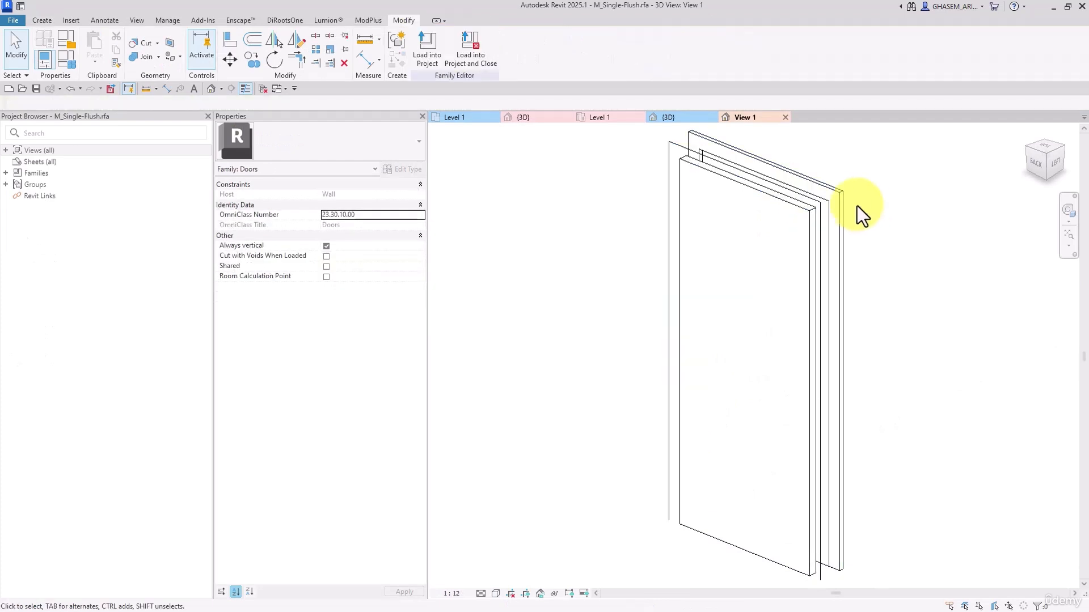
{"action": "left_click", "coordinate": [431, 43]}
{"action": "left_click", "coordinate": [525, 394]}
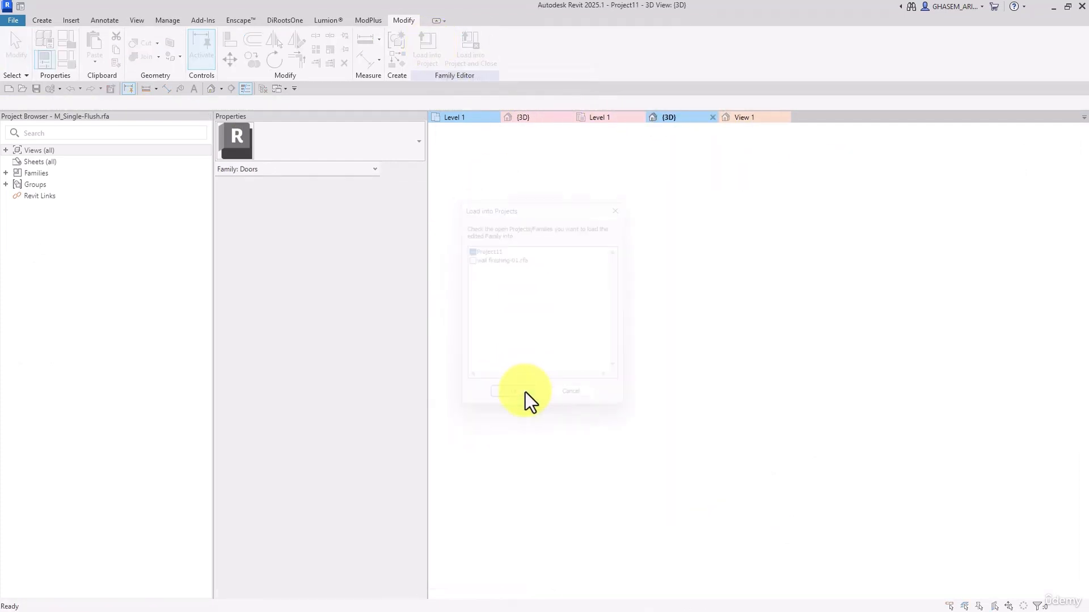
{"action": "left_click", "coordinate": [555, 305]}
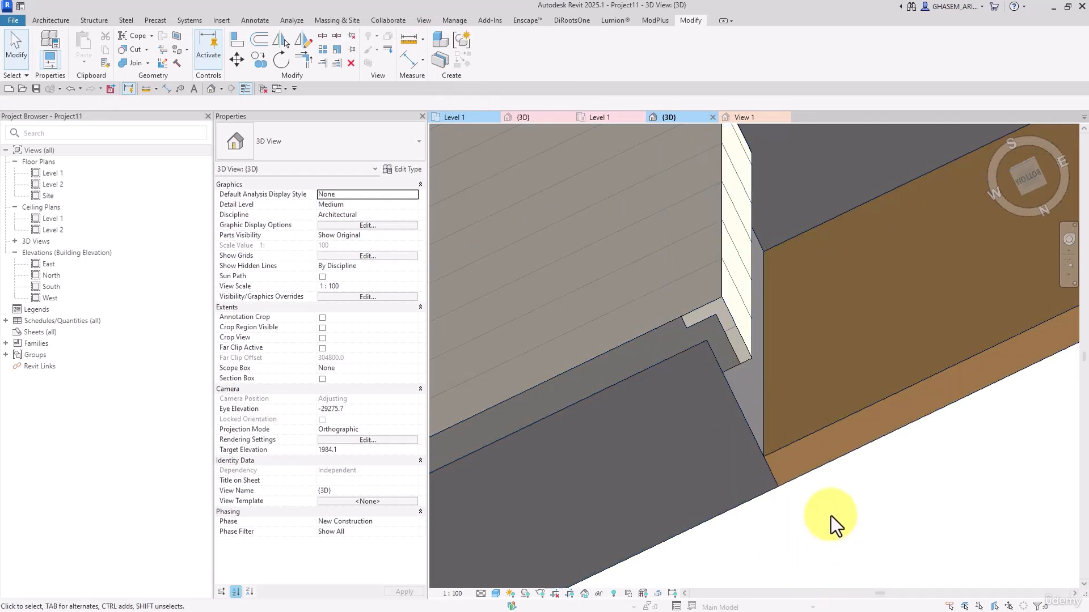
Inspect the L-shaped finishing beside the trimless door from below and from the front of the model
{"action": "scroll", "coordinate": [831, 513], "scroll_direction": "down", "scroll_amount": 5}
{"action": "scroll", "coordinate": [816, 414], "scroll_direction": "up", "scroll_amount": 5}
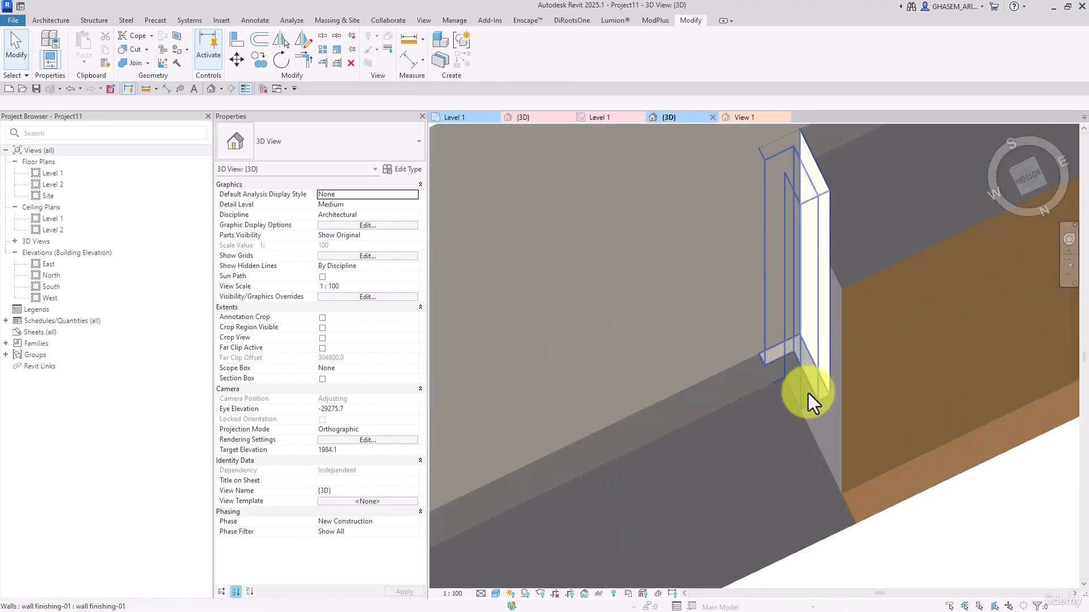
{"action": "scroll", "coordinate": [808, 393], "scroll_direction": "down", "scroll_amount": 2}
{"action": "scroll", "coordinate": [750, 361], "scroll_direction": "down", "scroll_amount": 3}
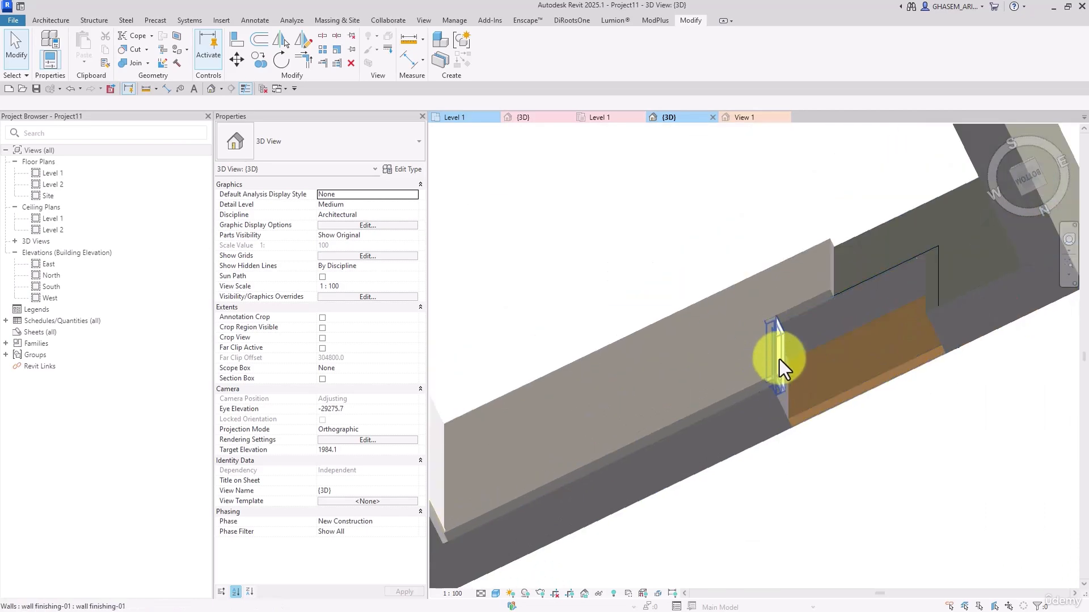
{"action": "scroll", "coordinate": [779, 359], "scroll_direction": "down", "scroll_amount": 2}
{"action": "mouse_move", "coordinate": [779, 359]}
{"action": "middle_mouse_down", "text": "shift"}
{"action": "mouse_move", "coordinate": [782, 378]}
{"action": "mouse_move", "coordinate": [802, 368]}
{"action": "mouse_move", "coordinate": [763, 361]}
{"action": "middle_mouse_up", "text": "shift"}
{"action": "scroll", "coordinate": [764, 362], "scroll_direction": "down", "scroll_amount": 3}
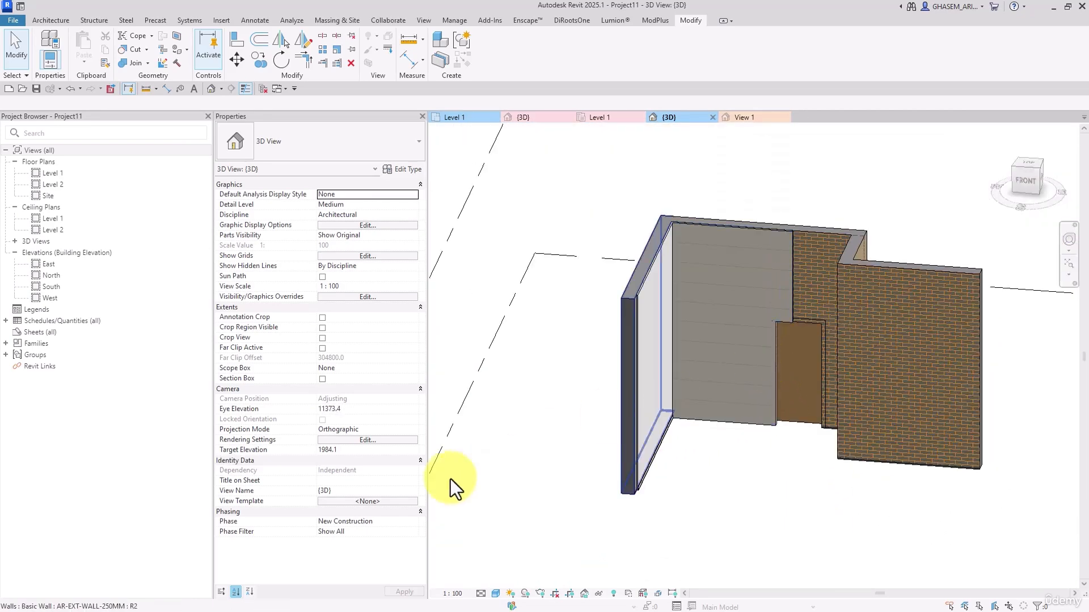
Isolate the door wall with its finishing and door in a section box and raise the box's bottom face
{"action": "left_click", "coordinate": [322, 379]}
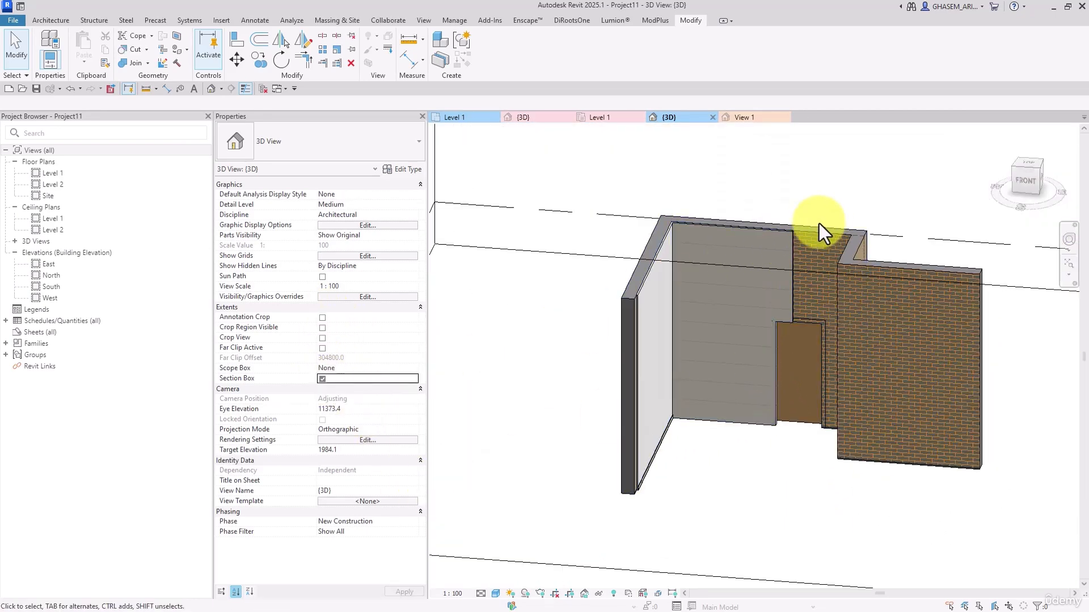
{"action": "left_click_drag", "start_coordinate": [781, 472], "coordinate": [739, 391]}
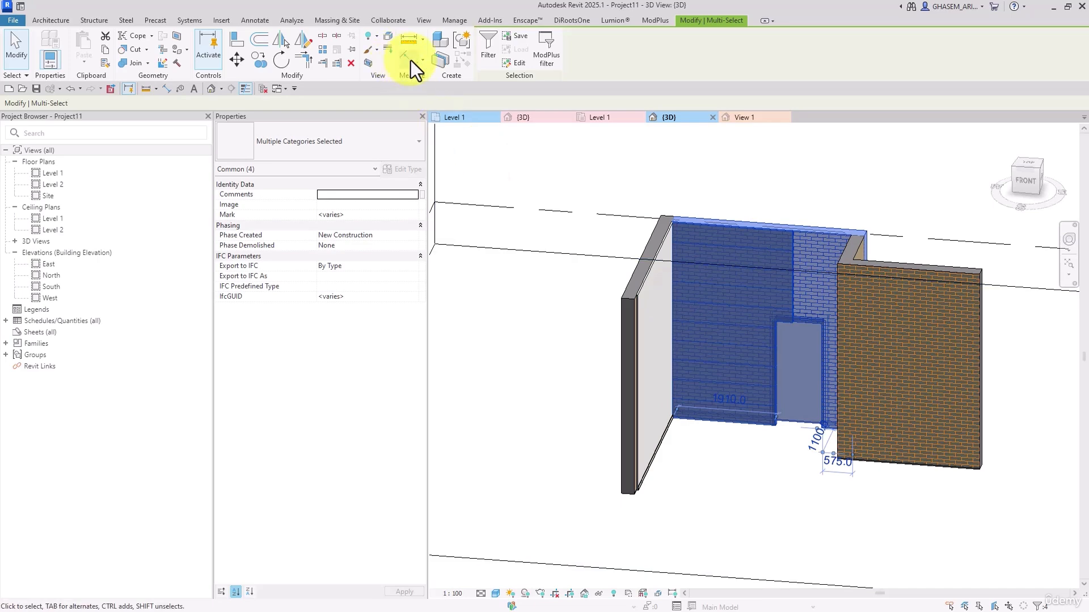
{"action": "left_click", "coordinate": [372, 63]}
{"action": "left_click", "coordinate": [757, 452]}
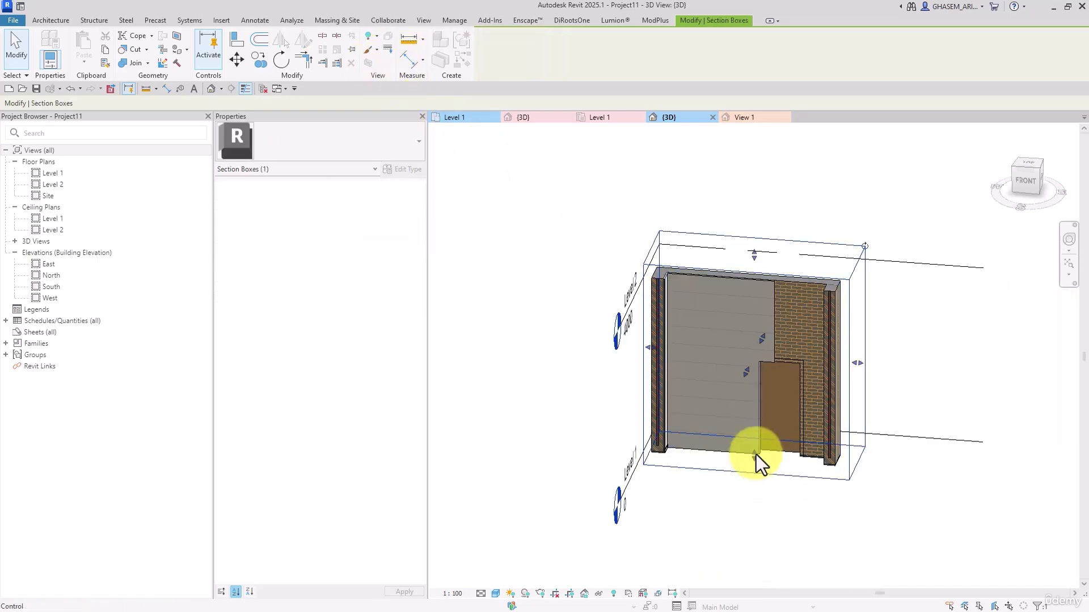
Examine the cut wall layers at the door jamb from below and view the sectioned model from the front
{"action": "middle_click_drag", "start_coordinate": [780, 468], "coordinate": [736, 268], "text": "shift"}
{"action": "scroll", "coordinate": [758, 384], "scroll_direction": "up", "scroll_amount": 10}
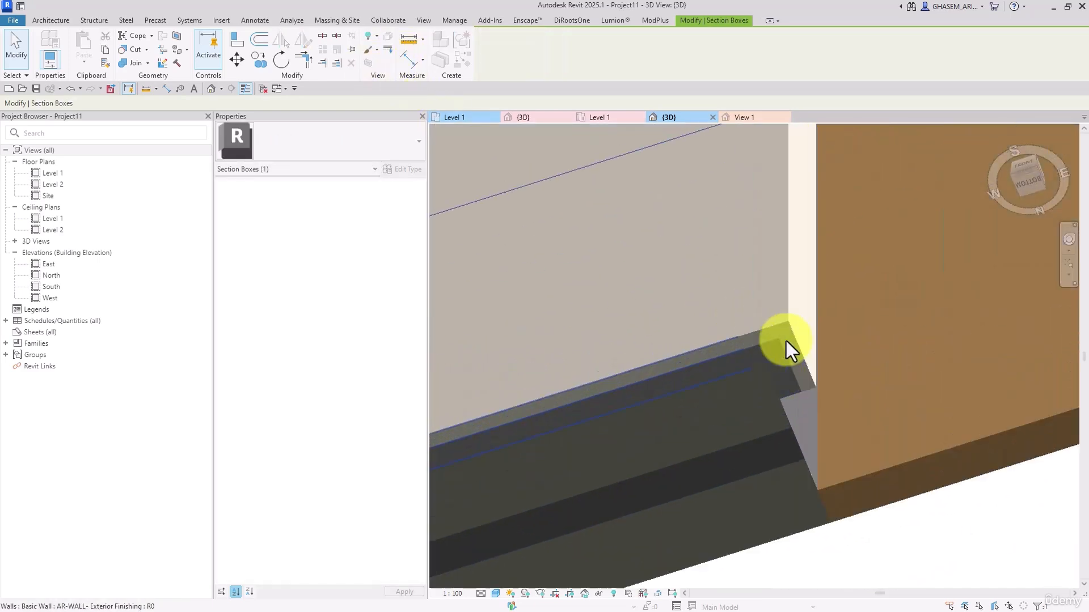
{"action": "scroll", "coordinate": [785, 369], "scroll_direction": "down", "scroll_amount": 3}
{"action": "key", "text": "Escape"}
{"action": "scroll", "coordinate": [805, 408], "scroll_direction": "down", "scroll_amount": 5}
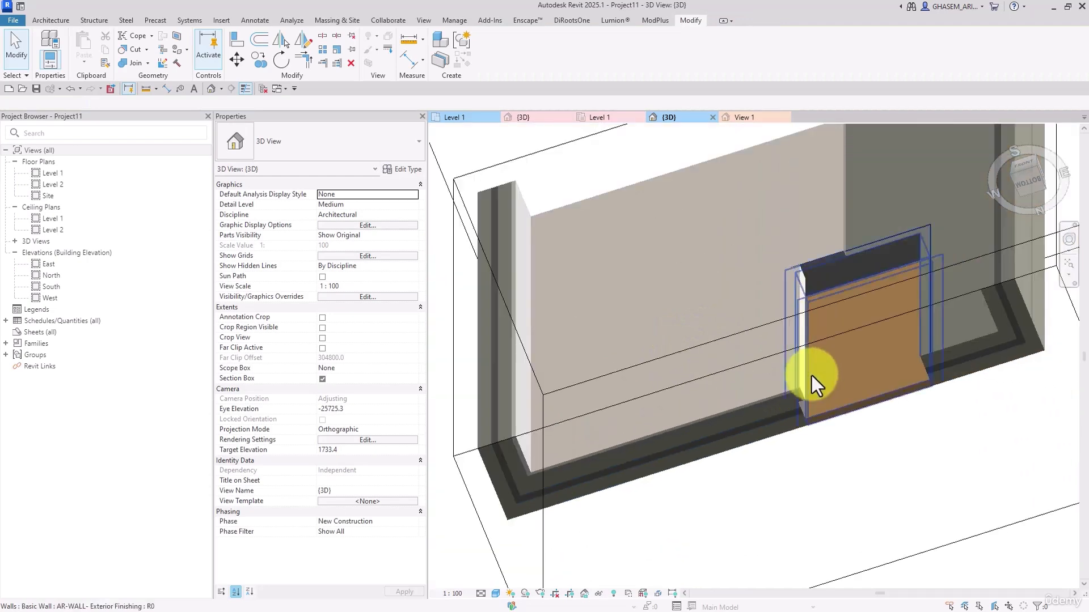
{"action": "middle_click_drag", "start_coordinate": [812, 376], "coordinate": [803, 516], "text": "shift"}
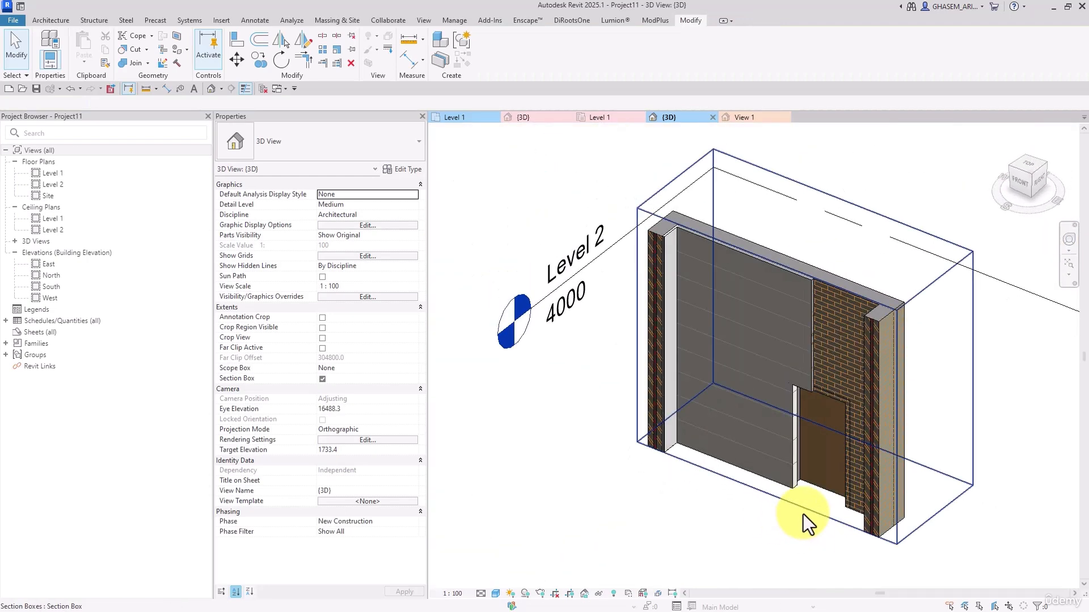